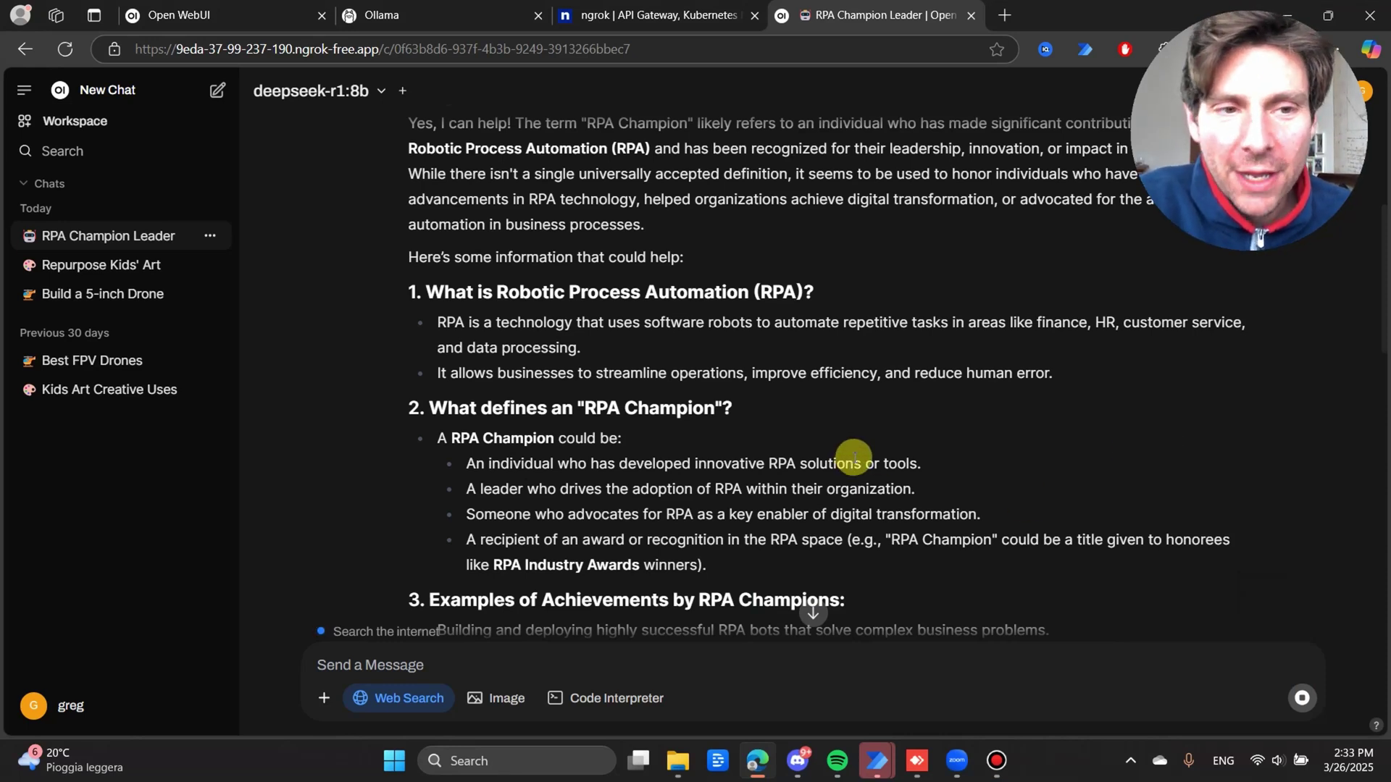
# Step: From openwebui.com, open the open-webui GitHub repository in a new tab via Get Open WebUI
pyautogui.scroll(-5, 853, 458)
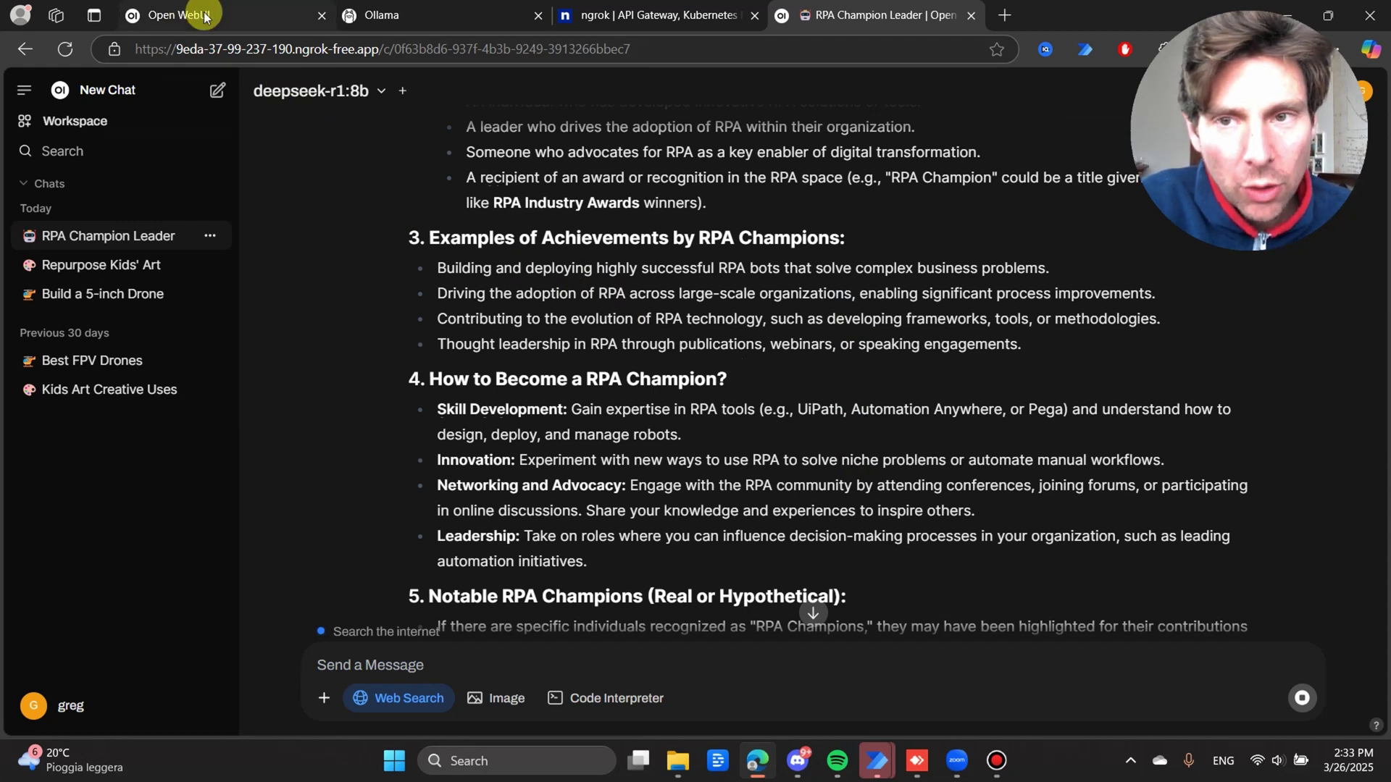
pyautogui.scroll(-8, 637, 236)
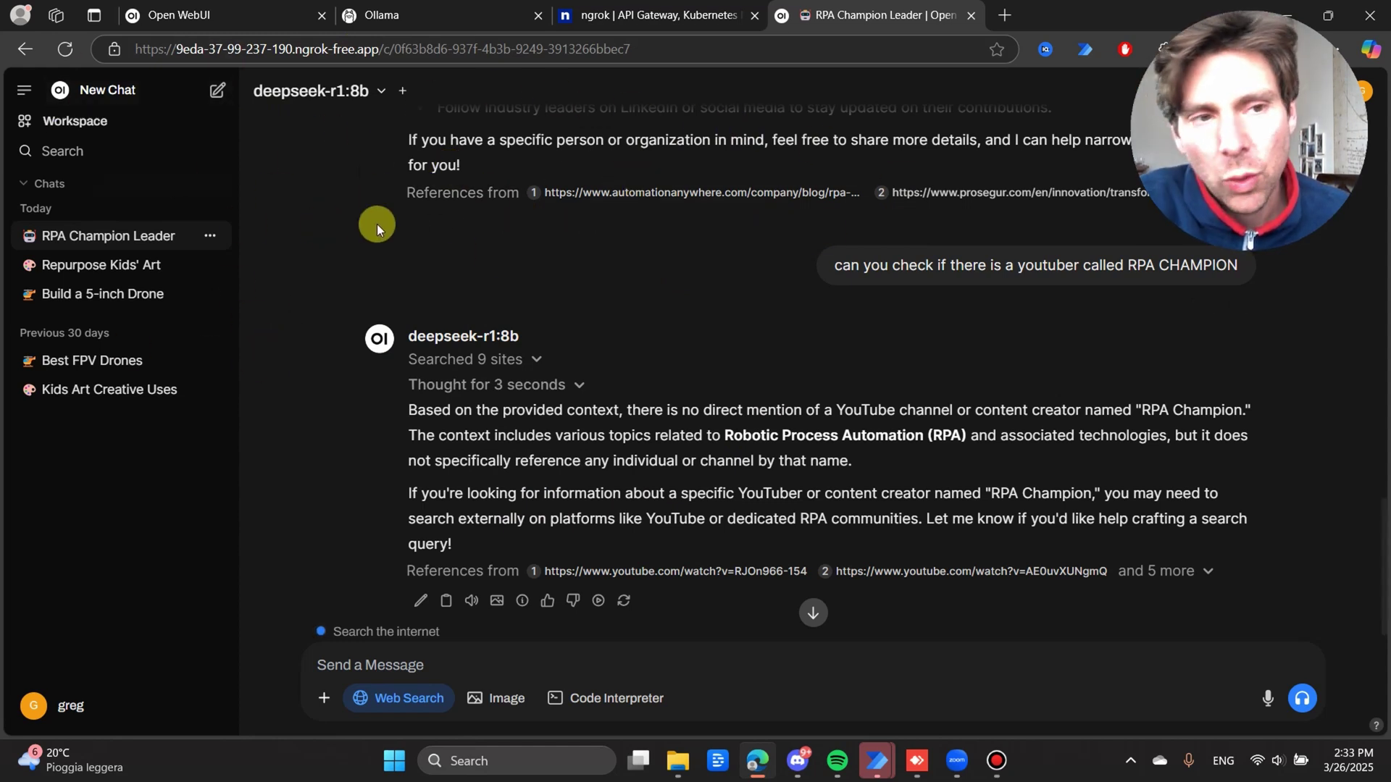
pyautogui.scroll(5, 643, 279)
pyautogui.scroll(-5, 643, 287)
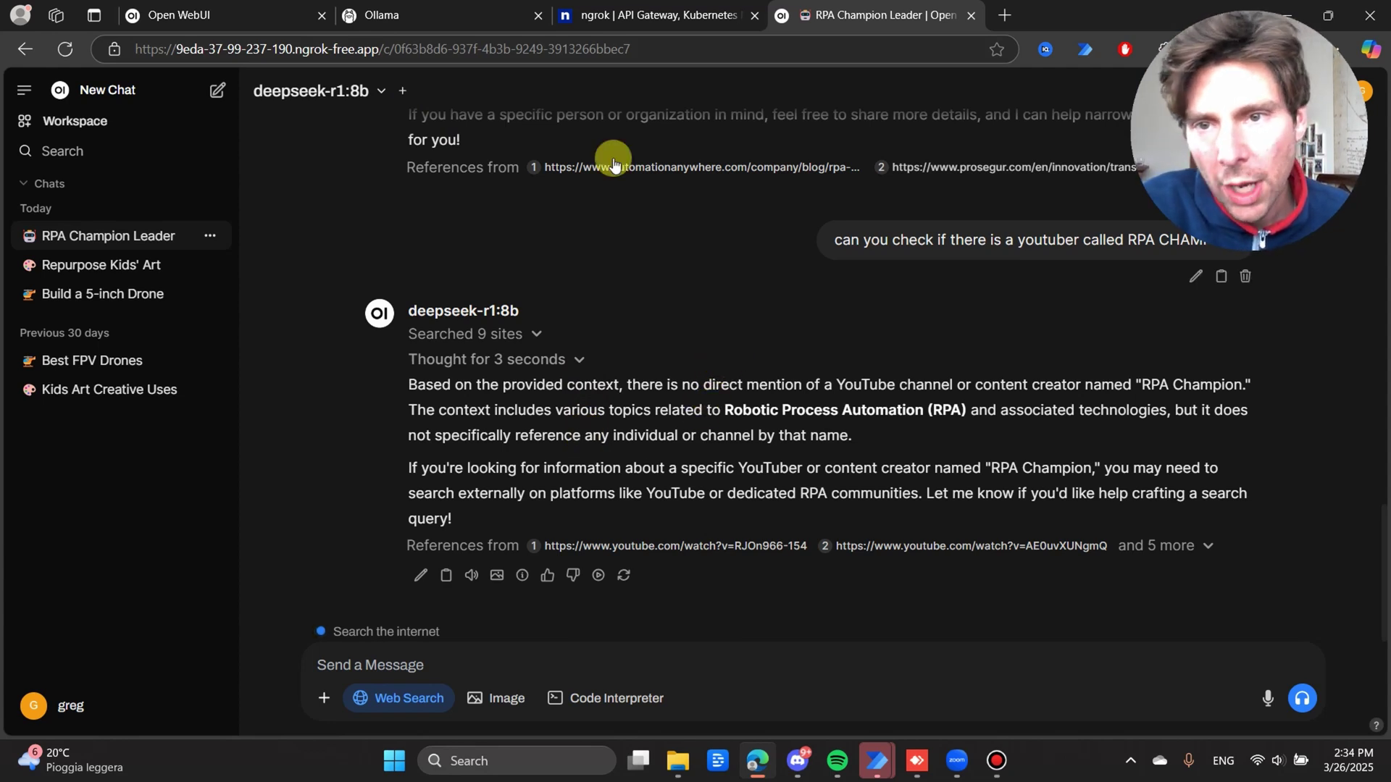
pyautogui.click(230, 15)
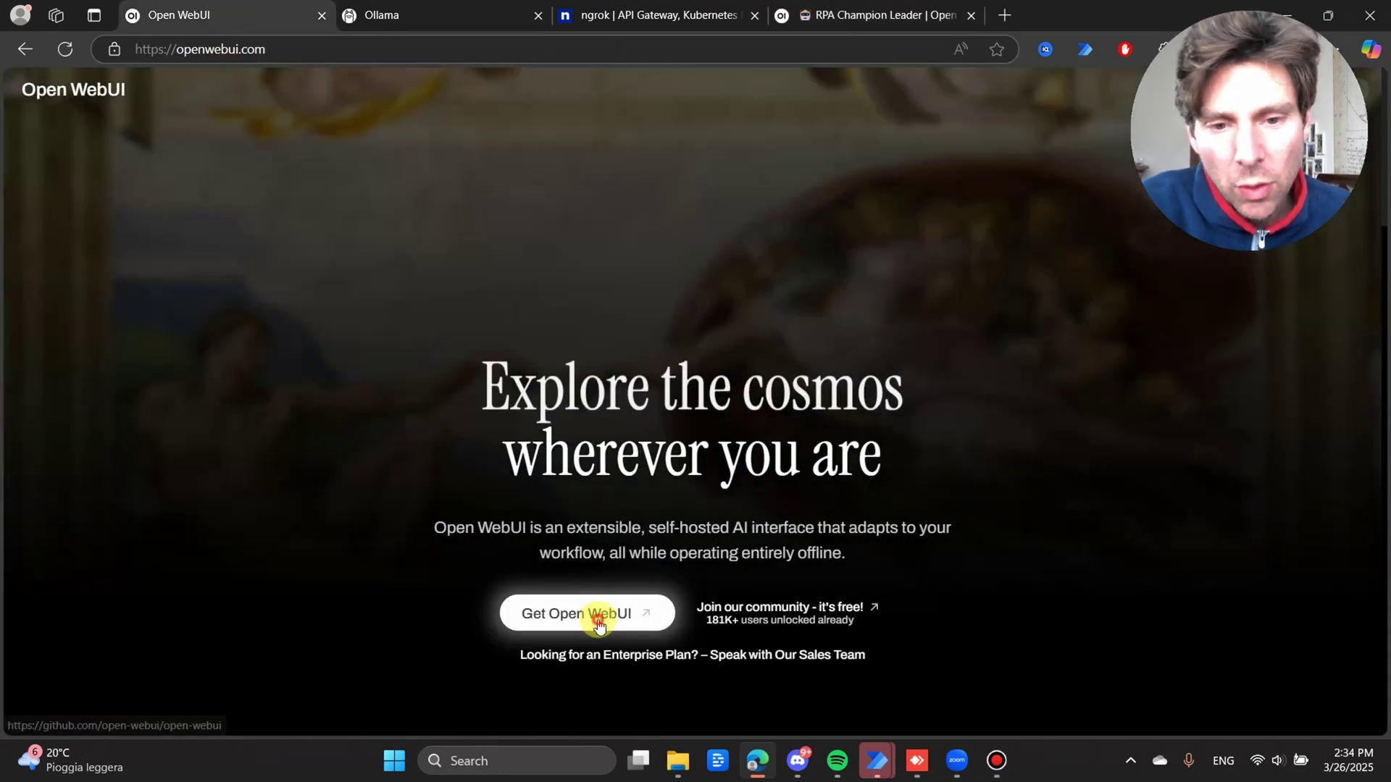
pyautogui.click(598, 616)
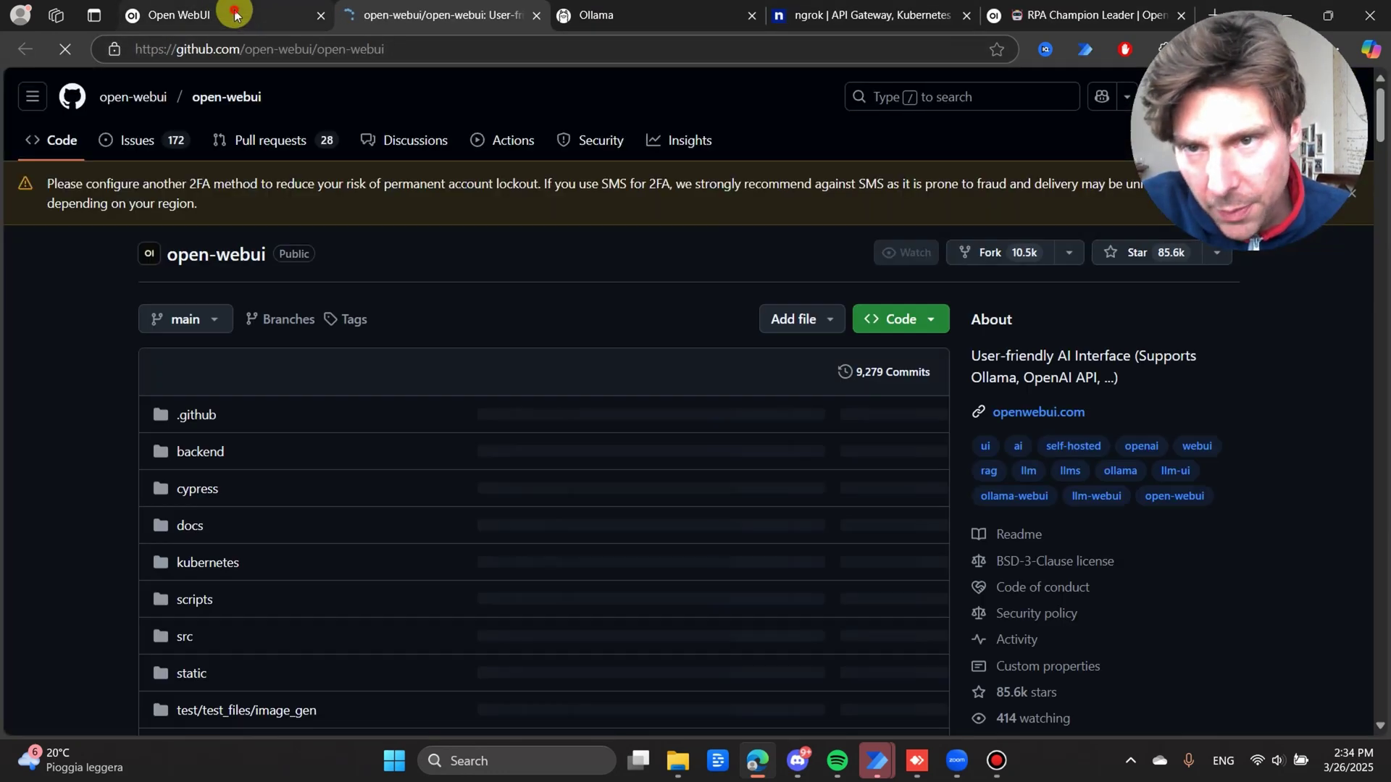
pyautogui.click(279, 20)
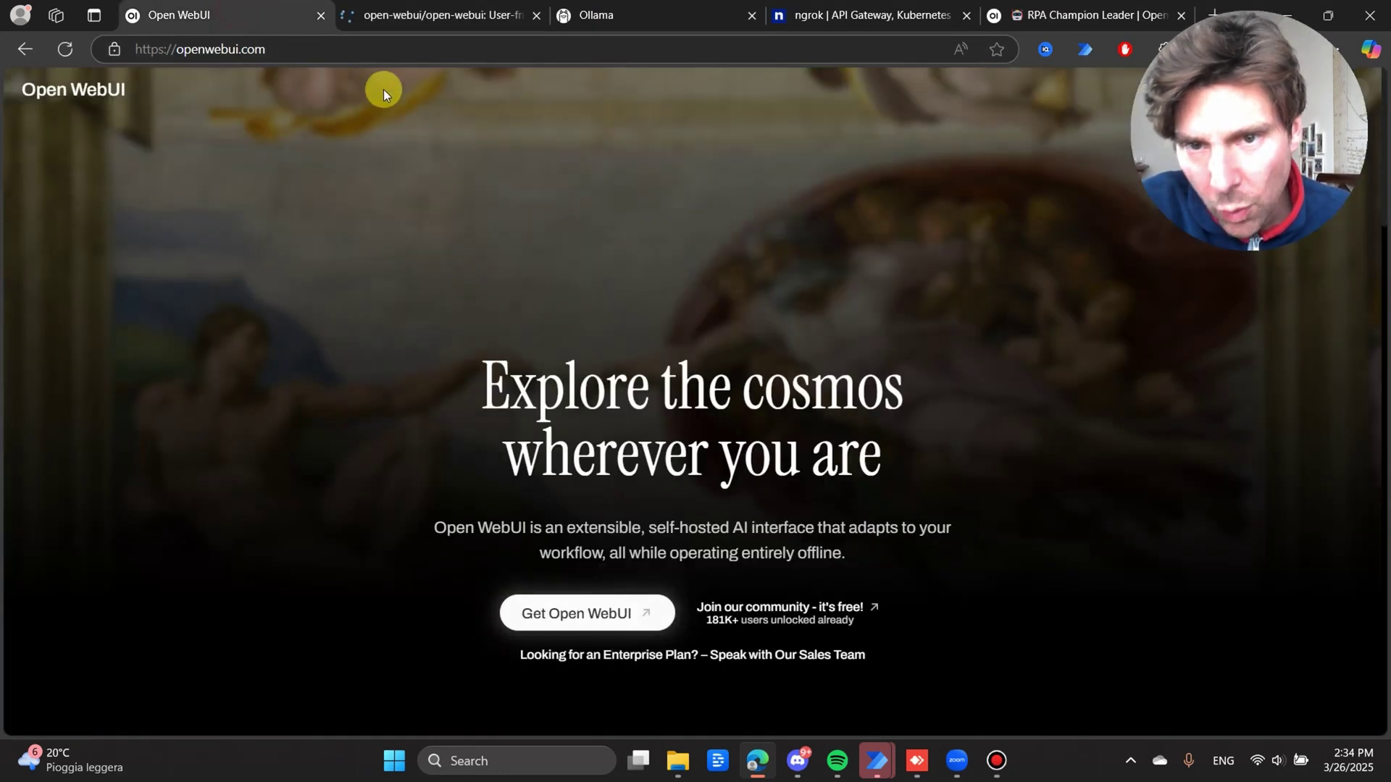
# Step: Look over the Ollama and ngrok tabs, then return to the openwebui.com landing page
pyautogui.click(618, 16)
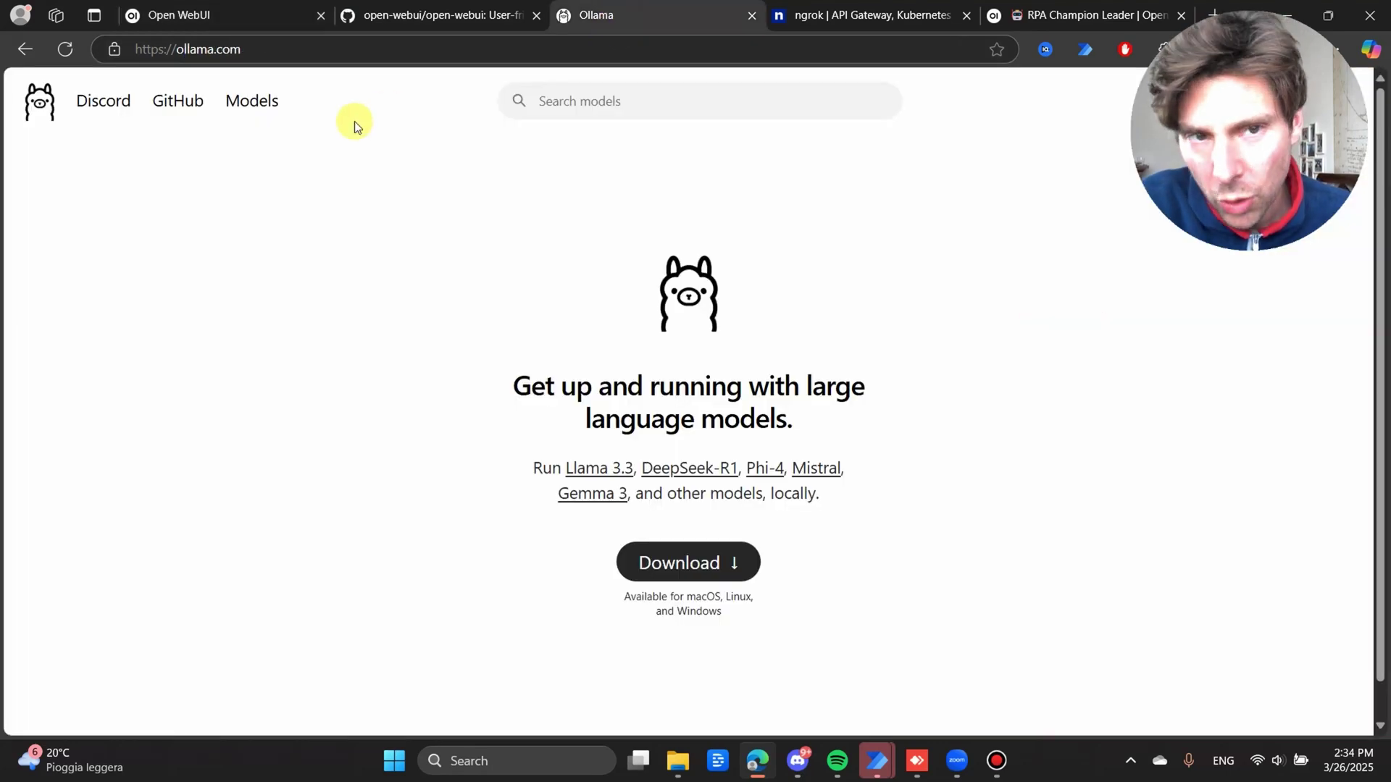
pyautogui.click(873, 16)
pyautogui.moveTo(727, 135)
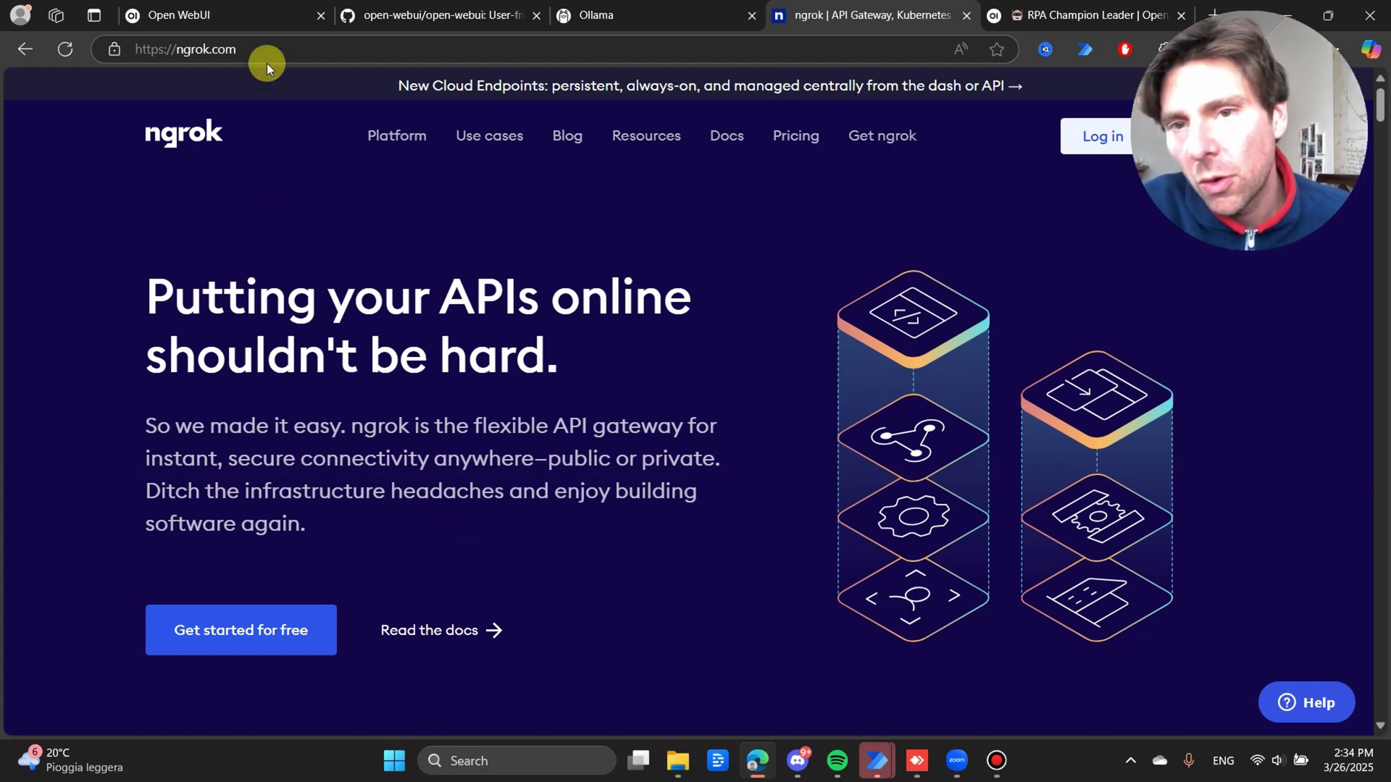
pyautogui.click(248, 13)
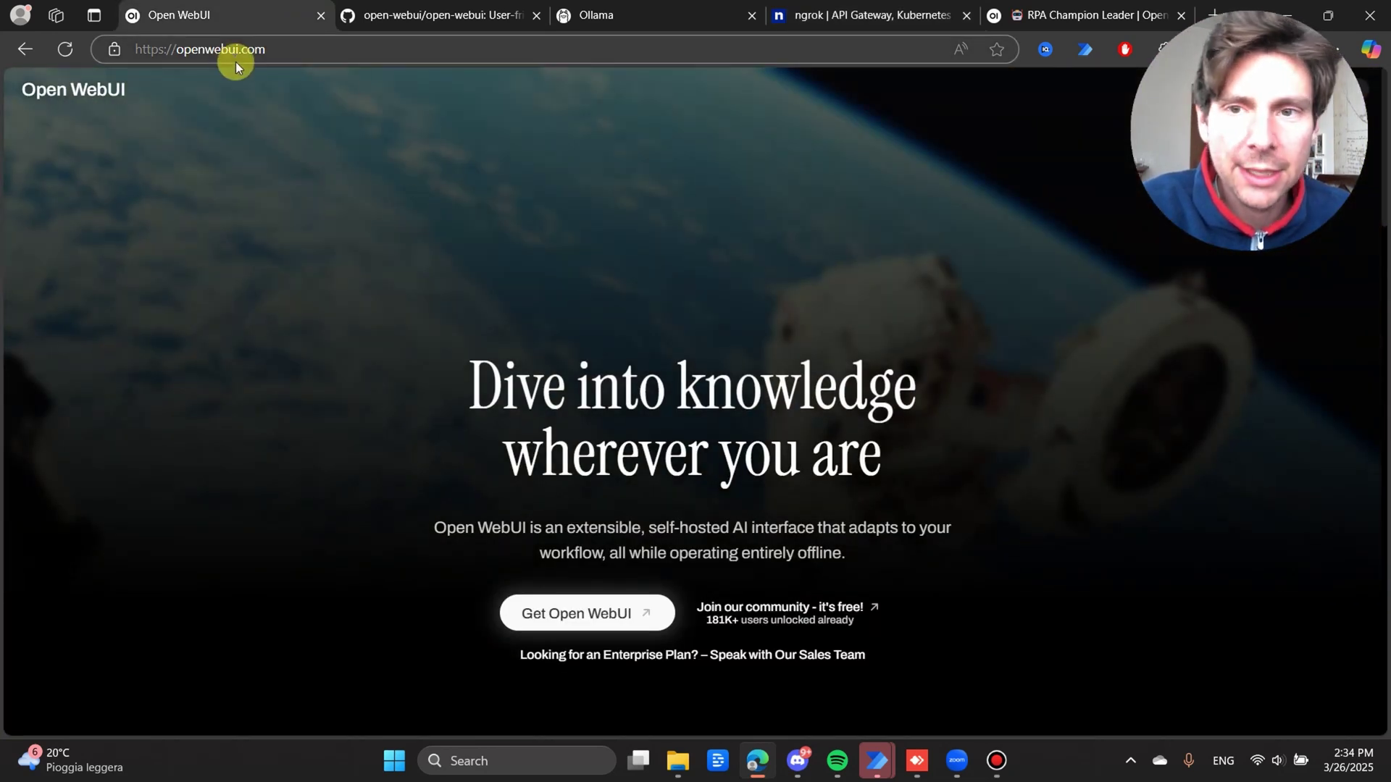
pyautogui.click(282, 56)
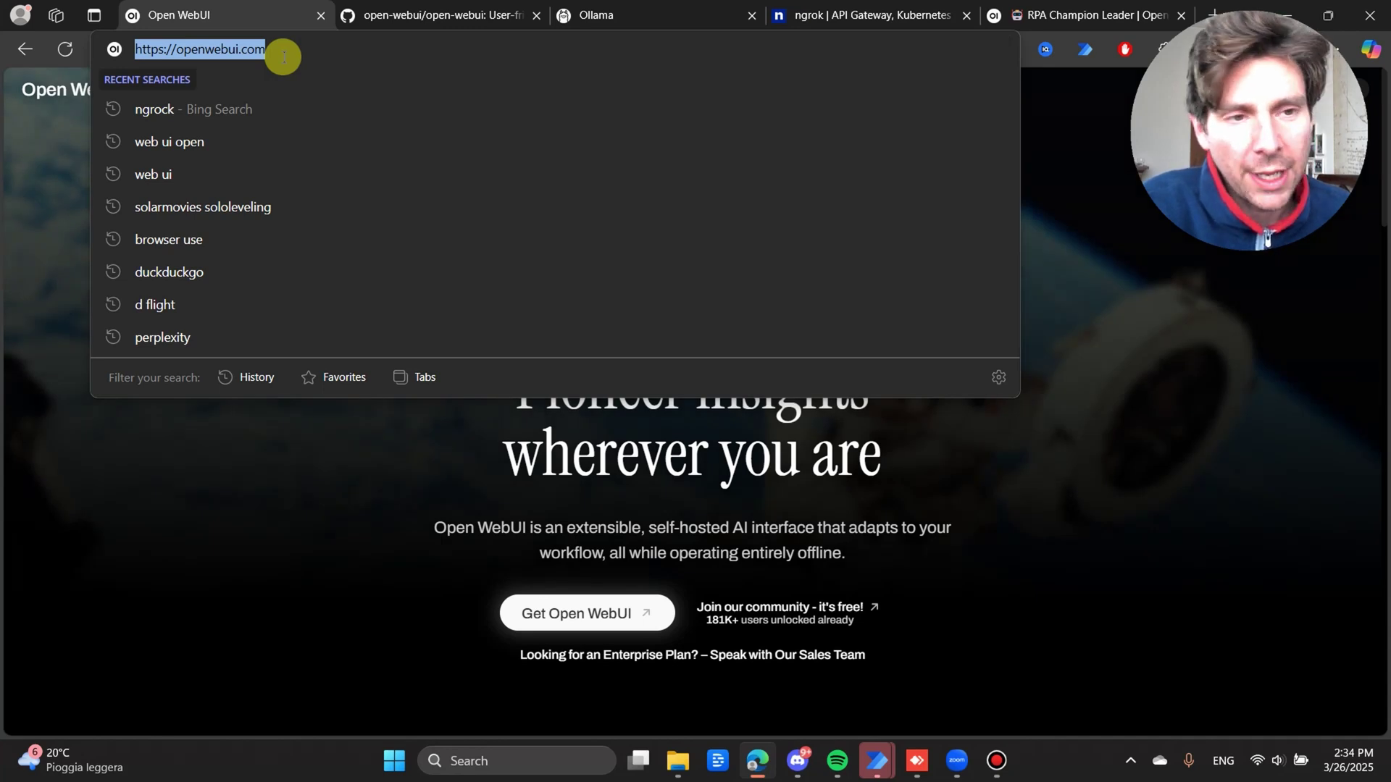
pyautogui.click(281, 522)
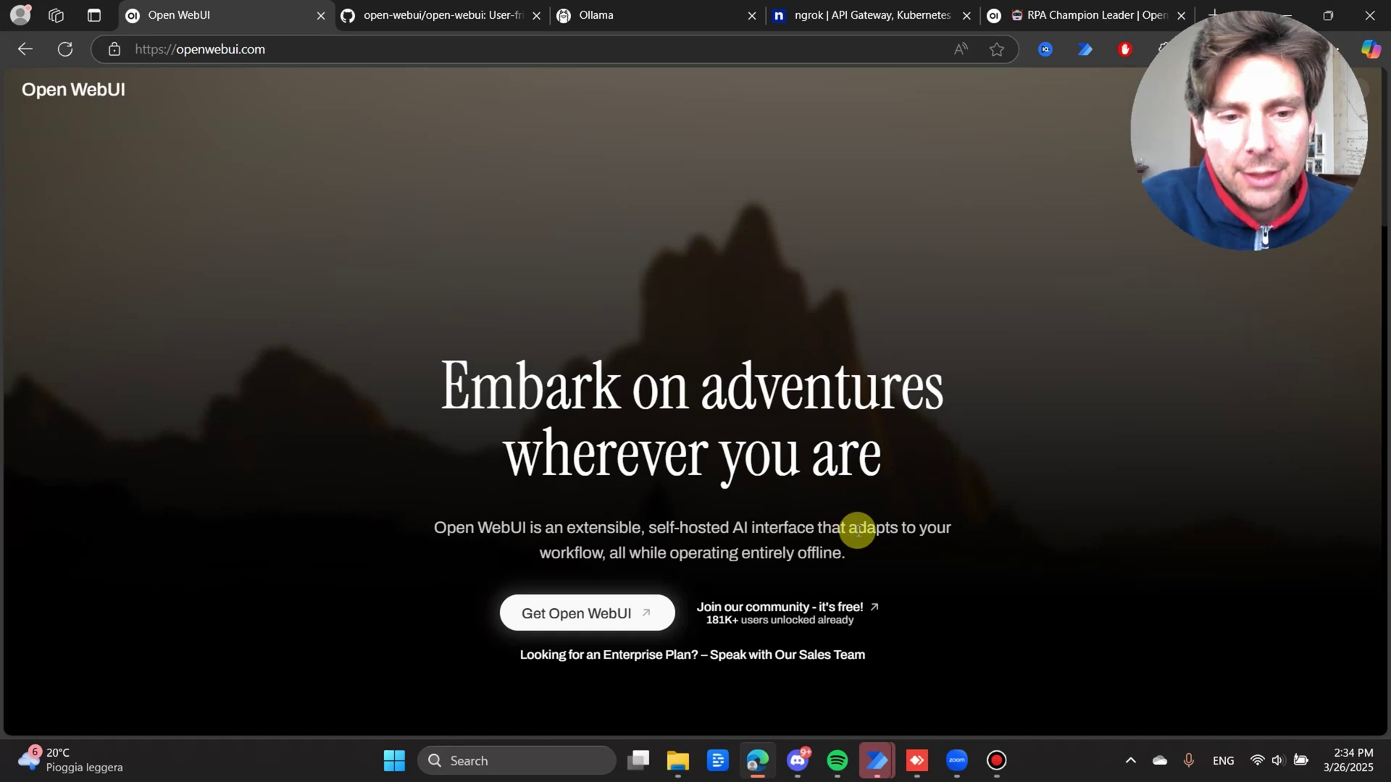
# Step: Switch to the AnyDesk session and bring VS Code with the ngrok tunnel to the front
pyautogui.click(918, 762)
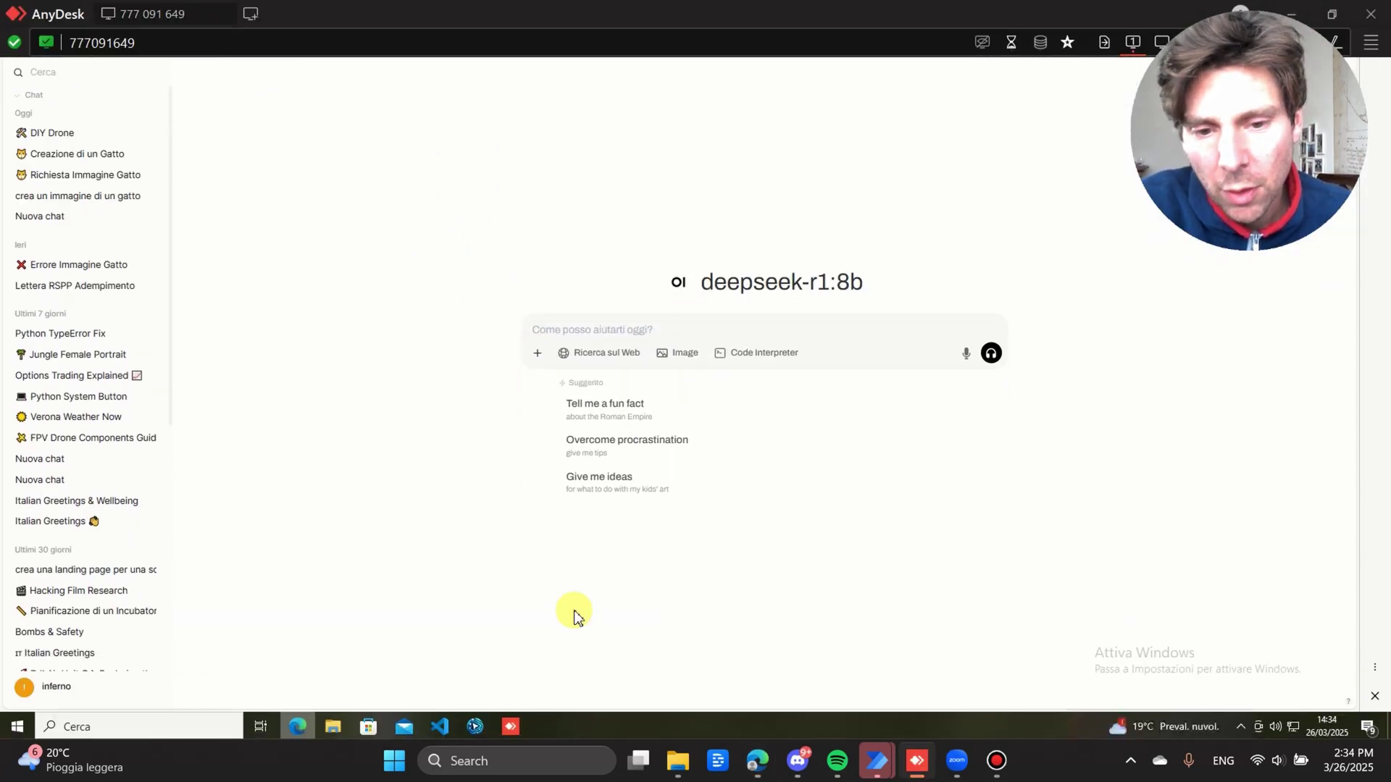
pyautogui.click(440, 725)
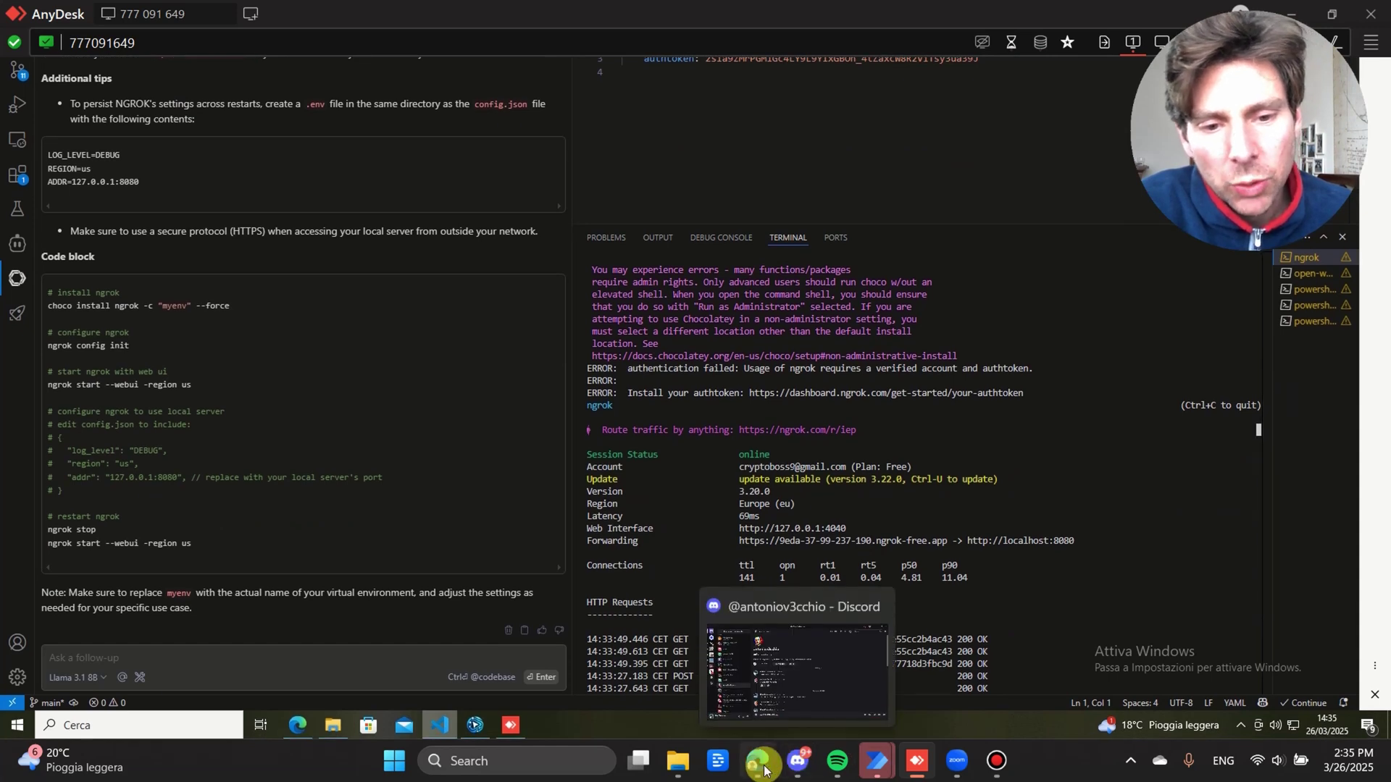
# Step: Back in Edge, go to the open-webui GitHub tab and check the green Code clone options
pyautogui.moveTo(762, 736)
pyautogui.click(733, 670)
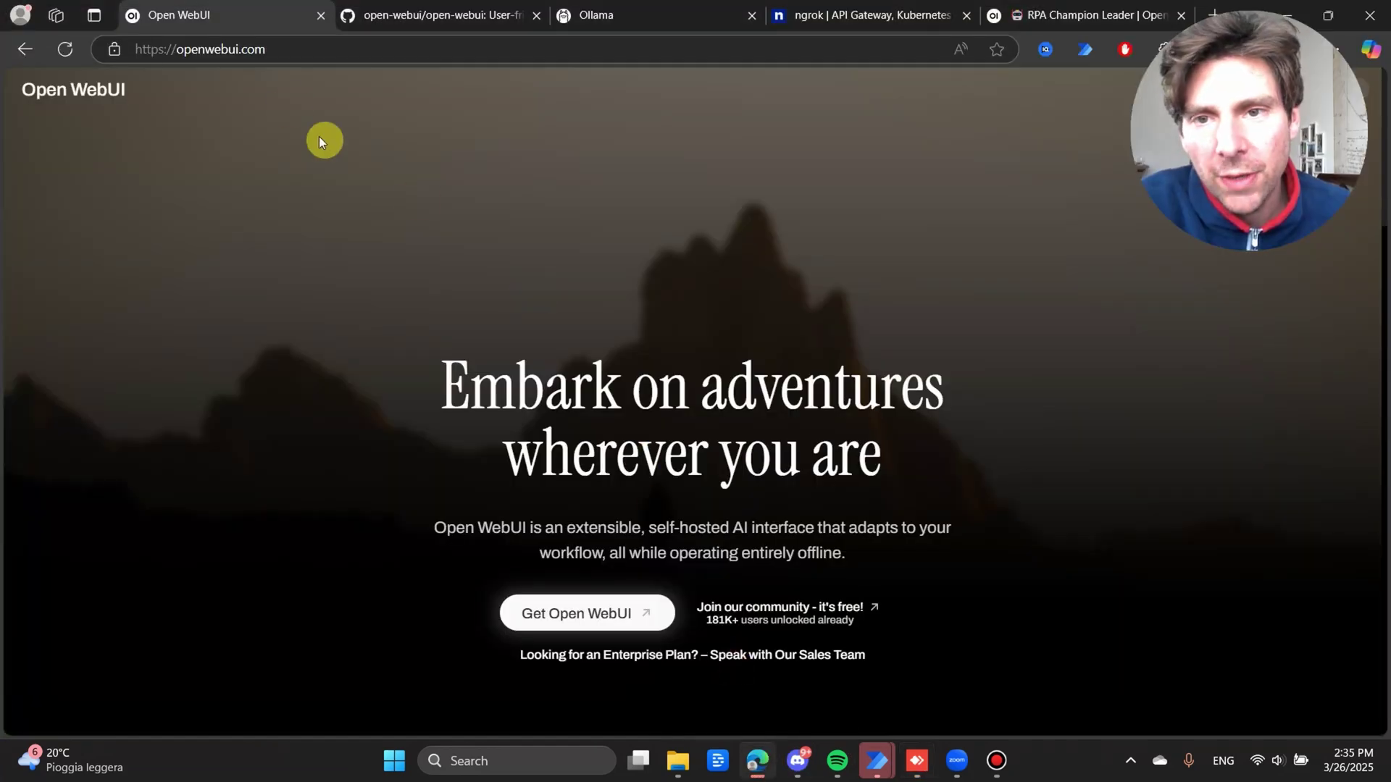
pyautogui.click(417, 16)
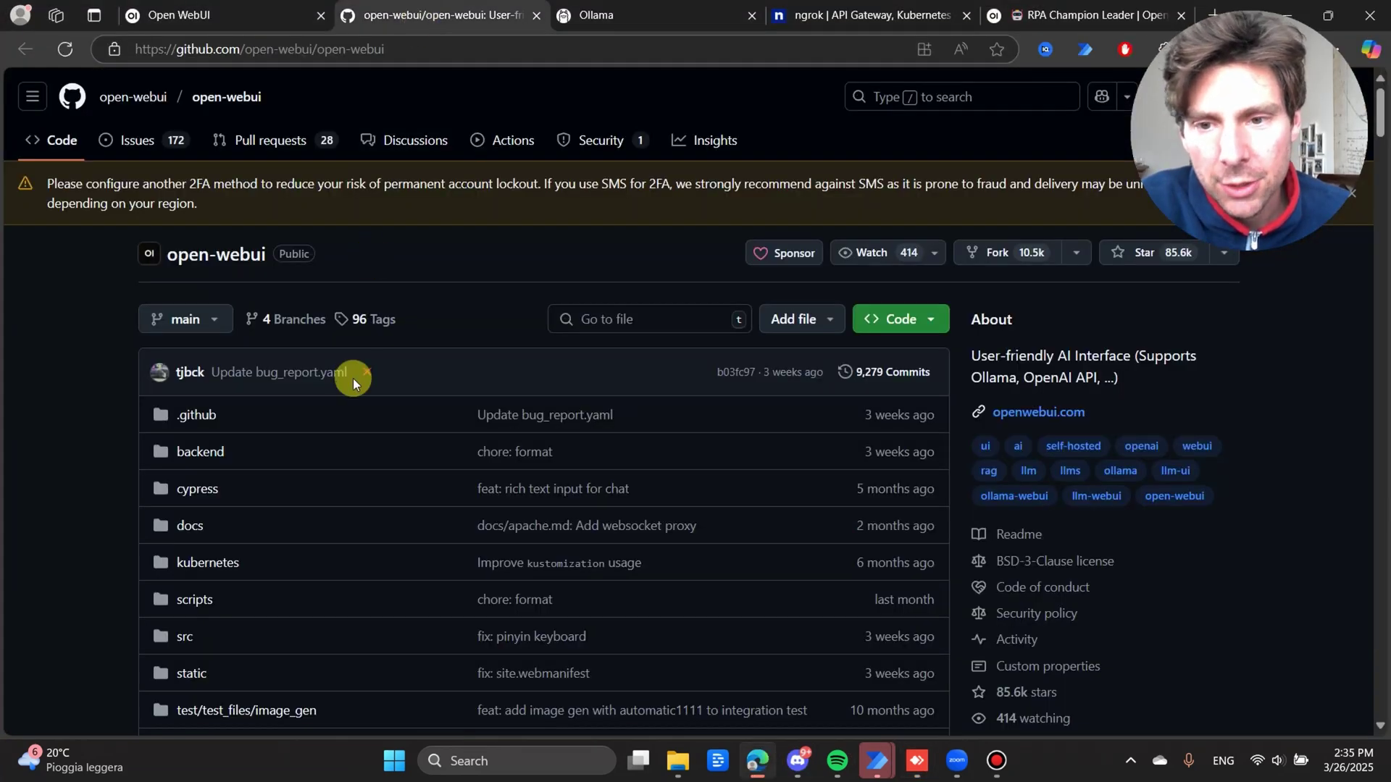
pyautogui.scroll(-20, 353, 378)
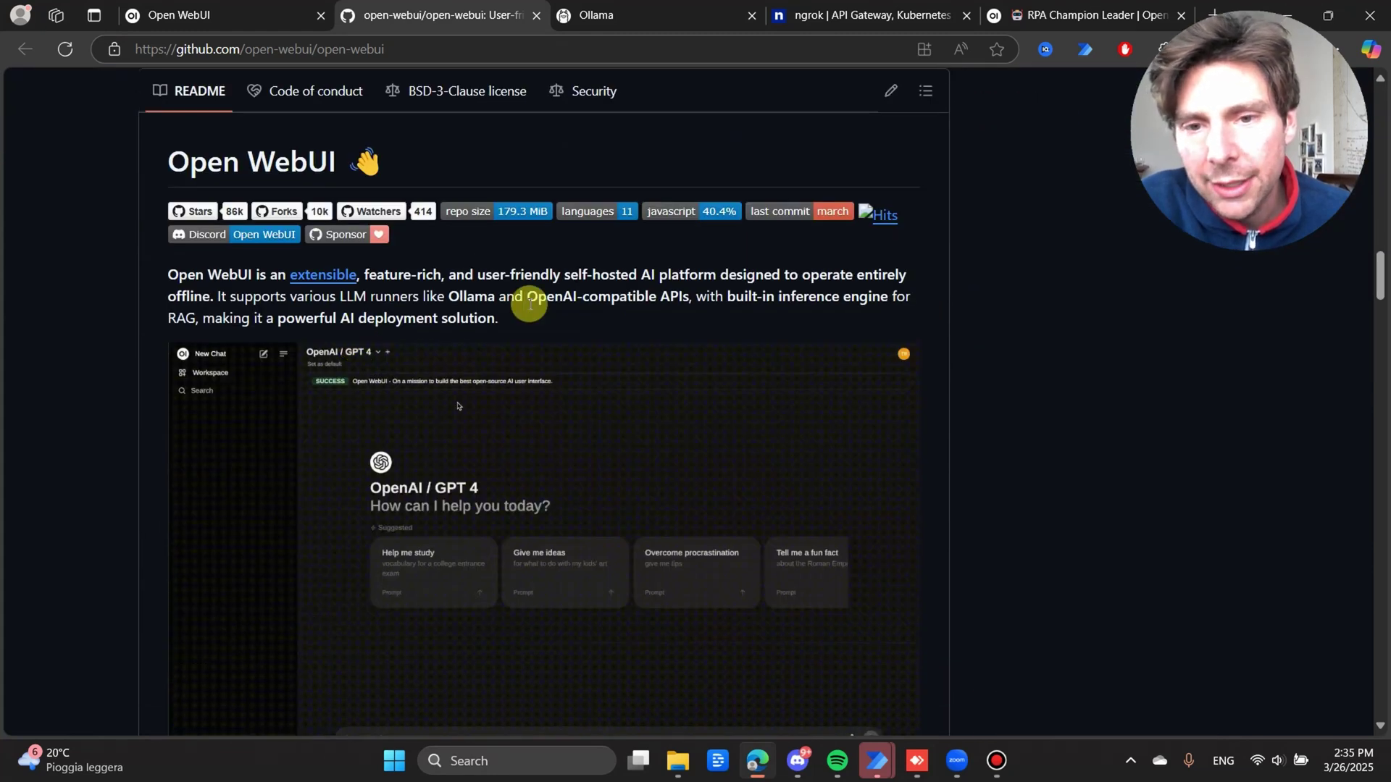
pyautogui.scroll(5, 766, 239)
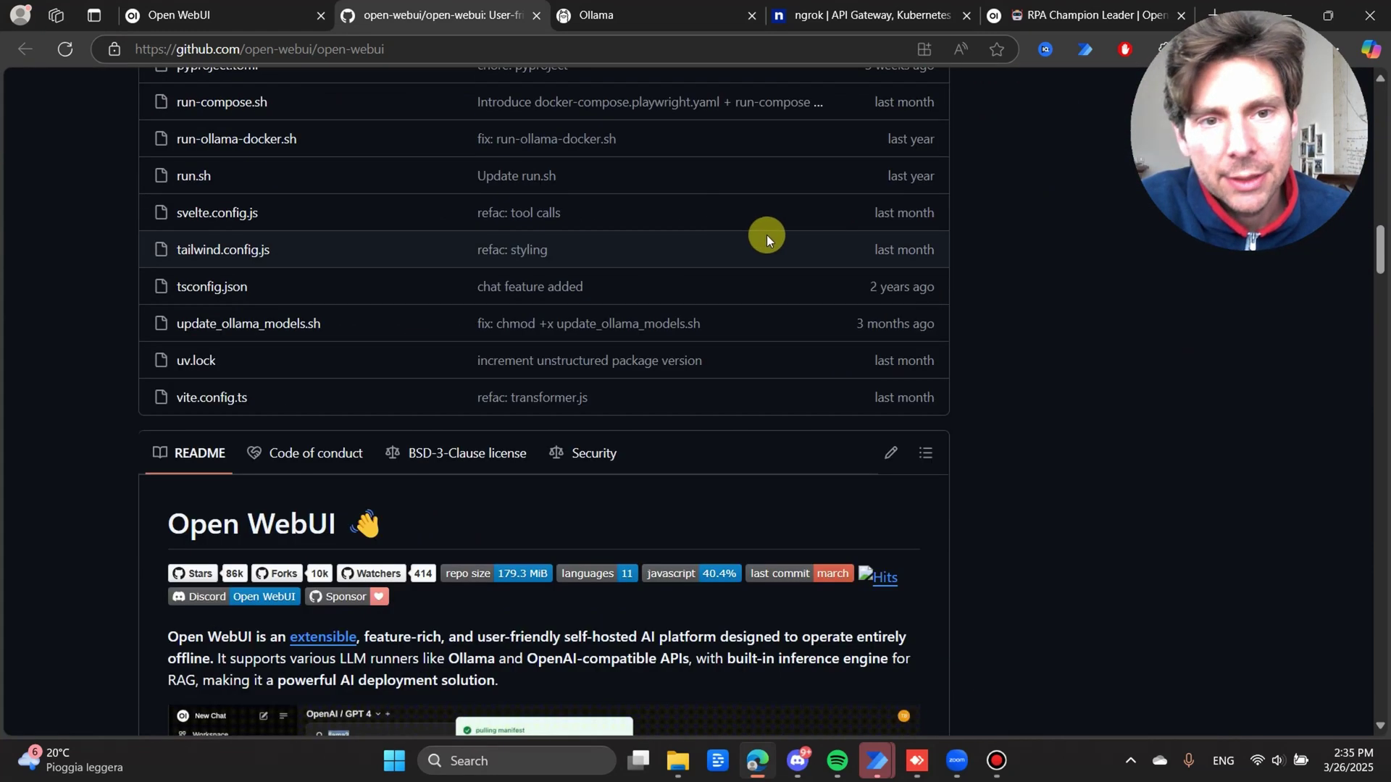
pyautogui.scroll(20, 767, 235)
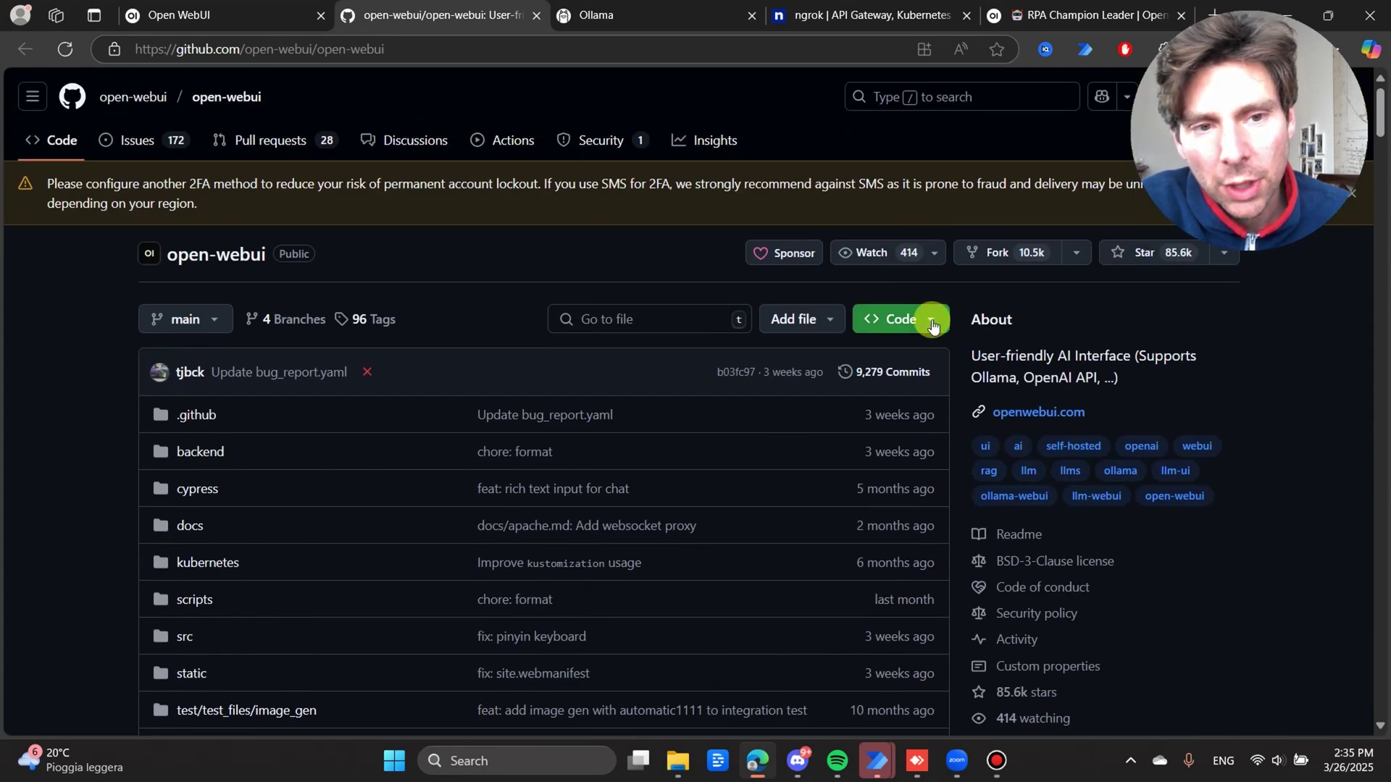
pyautogui.click(932, 324)
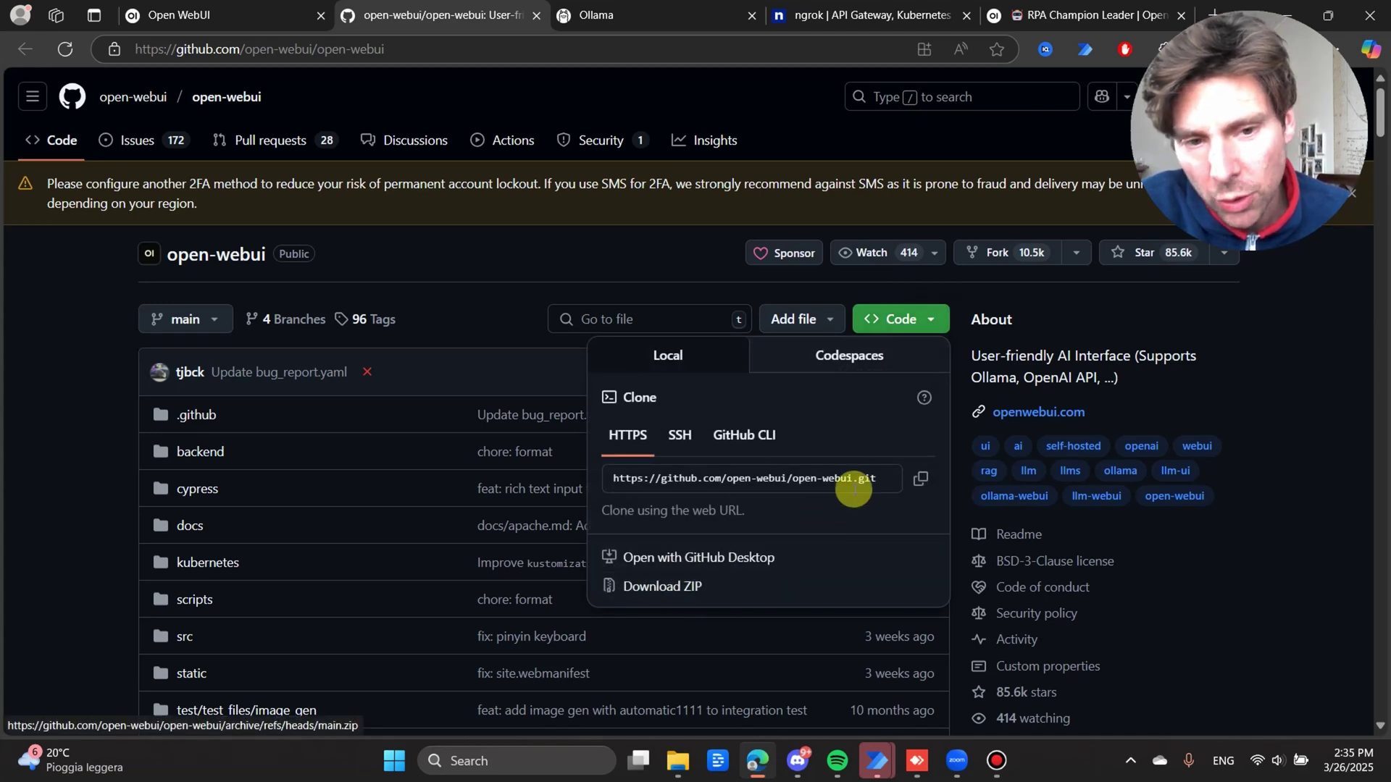
pyautogui.click(85, 440)
# Step: Scroll the README down to the How to Install pip commands
pyautogui.scroll(-20, 87, 435)
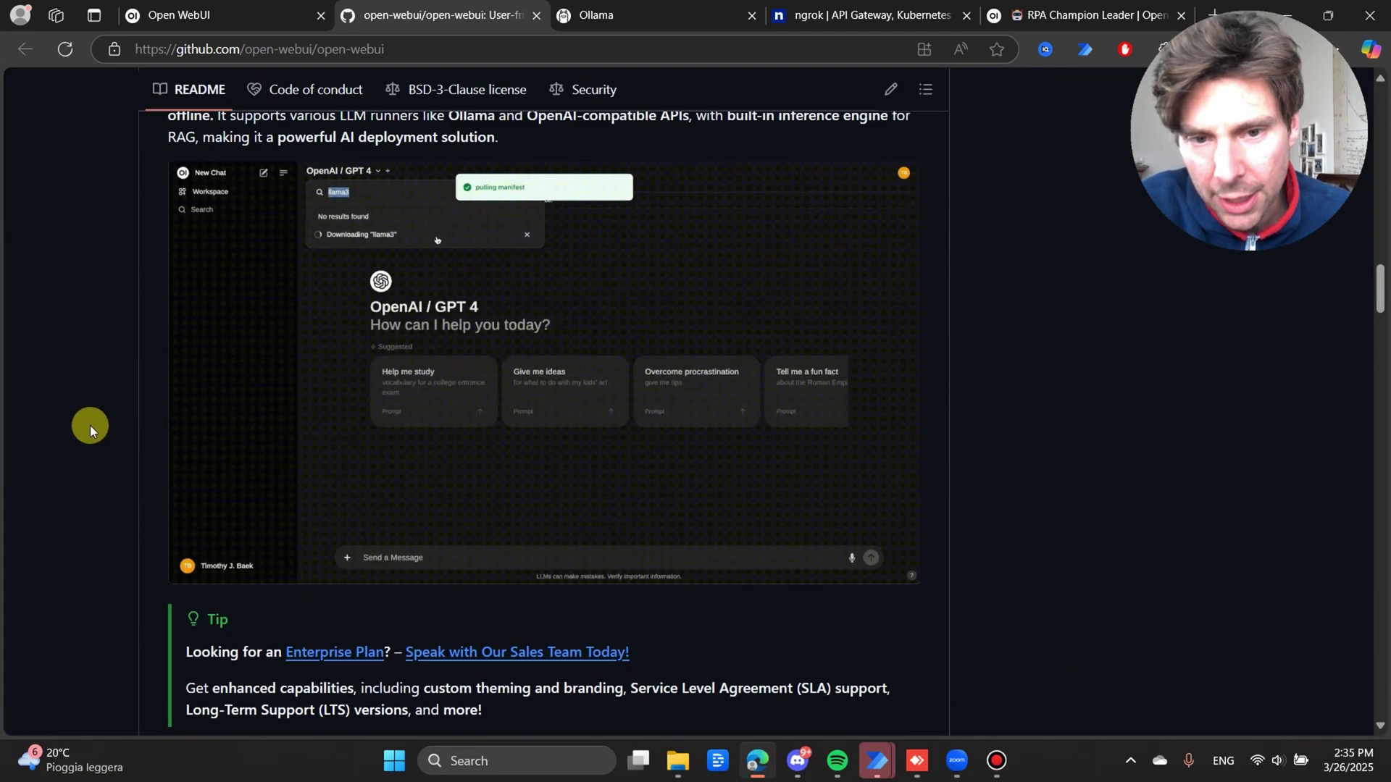
pyautogui.scroll(-20, 90, 424)
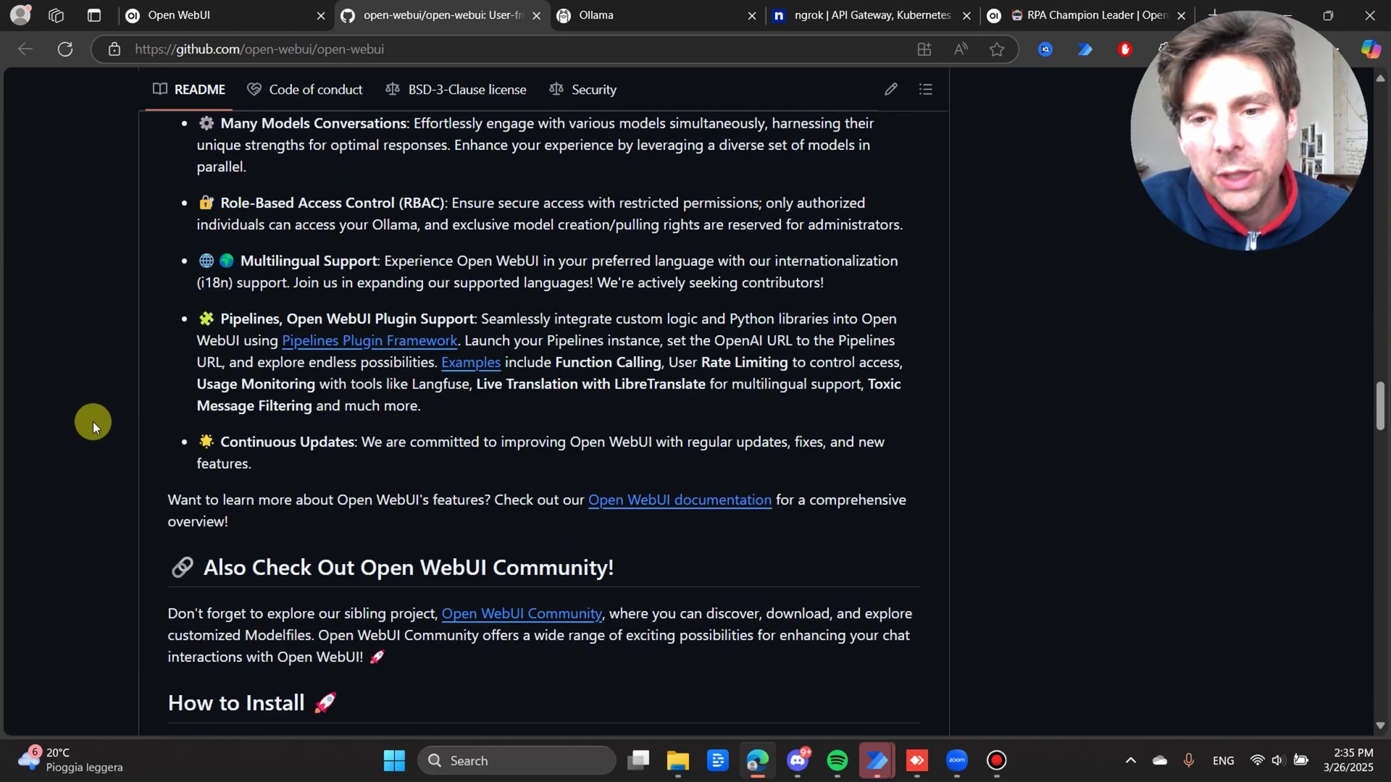
pyautogui.scroll(-4, 92, 422)
pyautogui.scroll(-3, 247, 427)
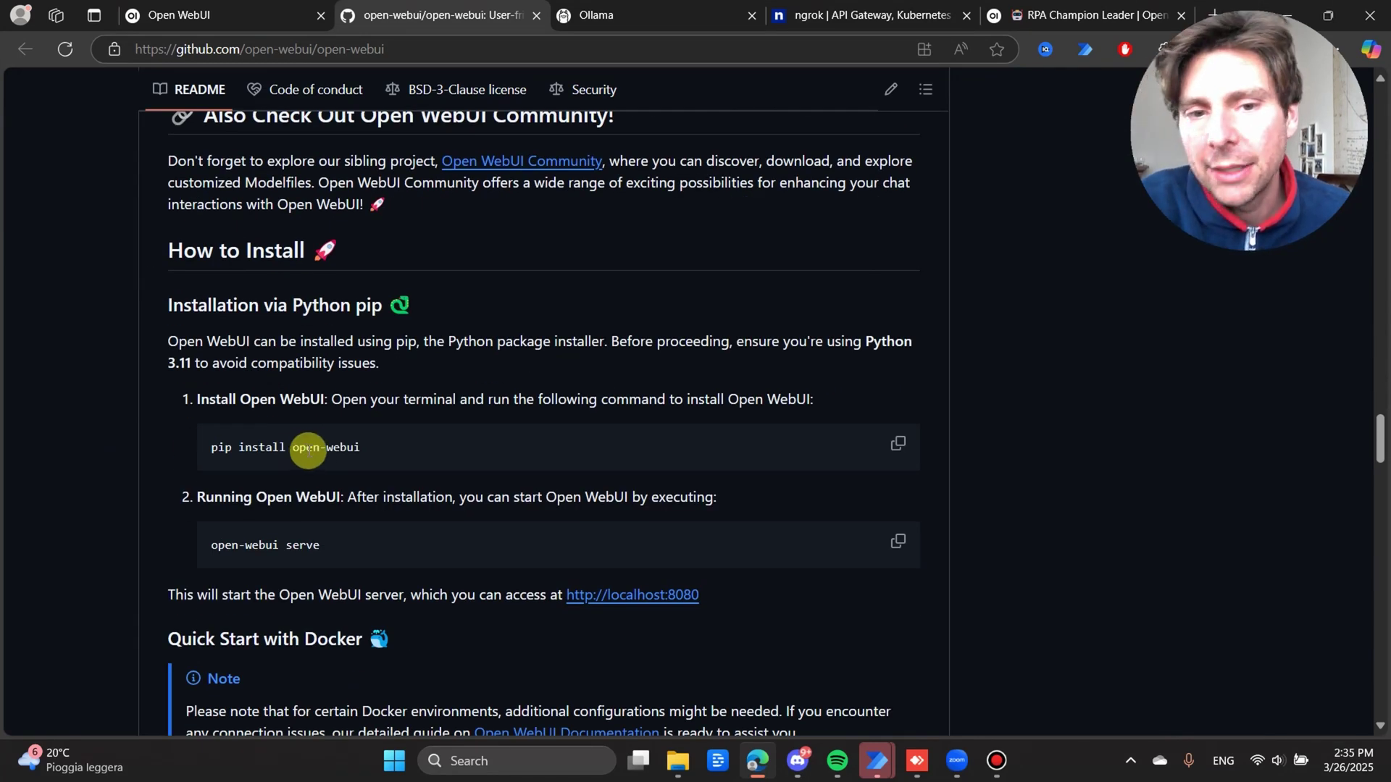
pyautogui.scroll(-3, 309, 451)
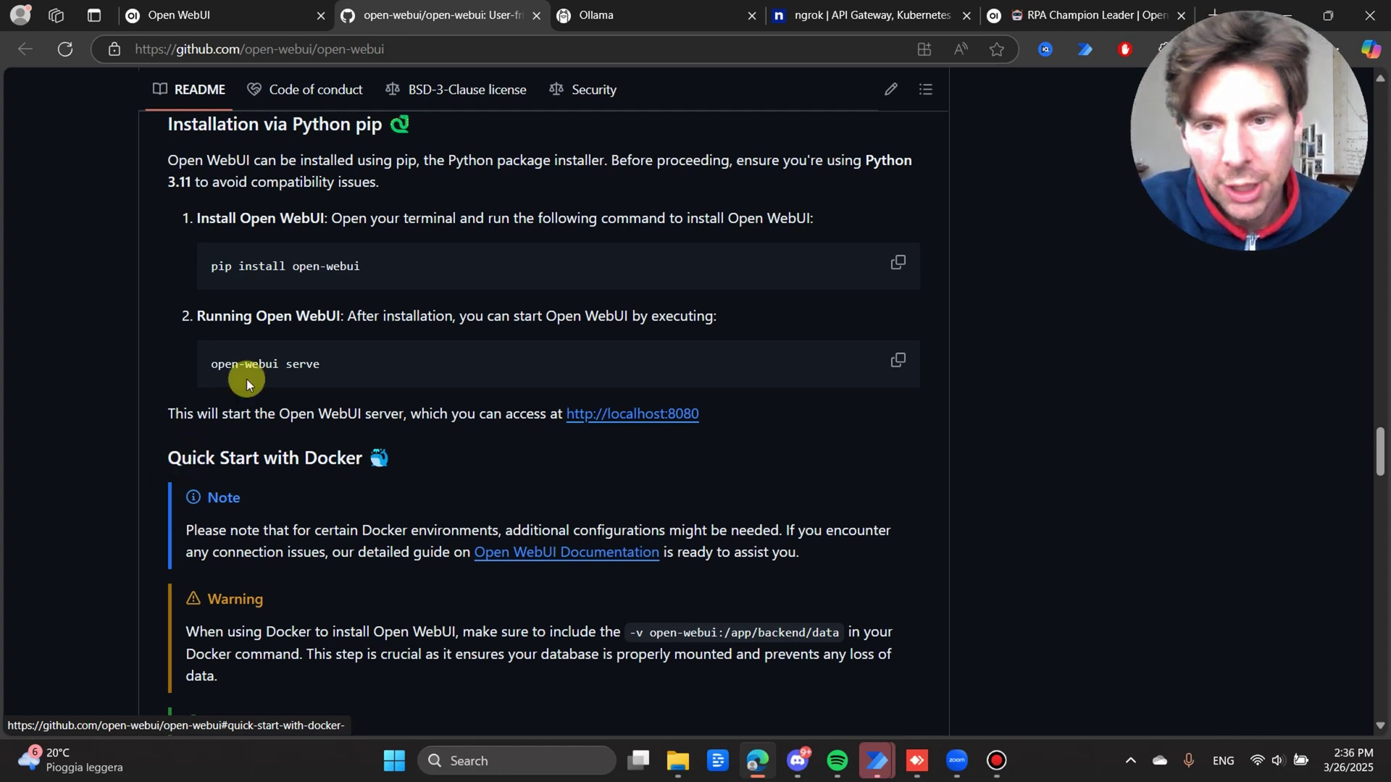
# Step: Select the 'pip install open-webui' and 'open-webui serve' commands in the README
pyautogui.moveTo(210, 266); pyautogui.dragTo(360, 266)
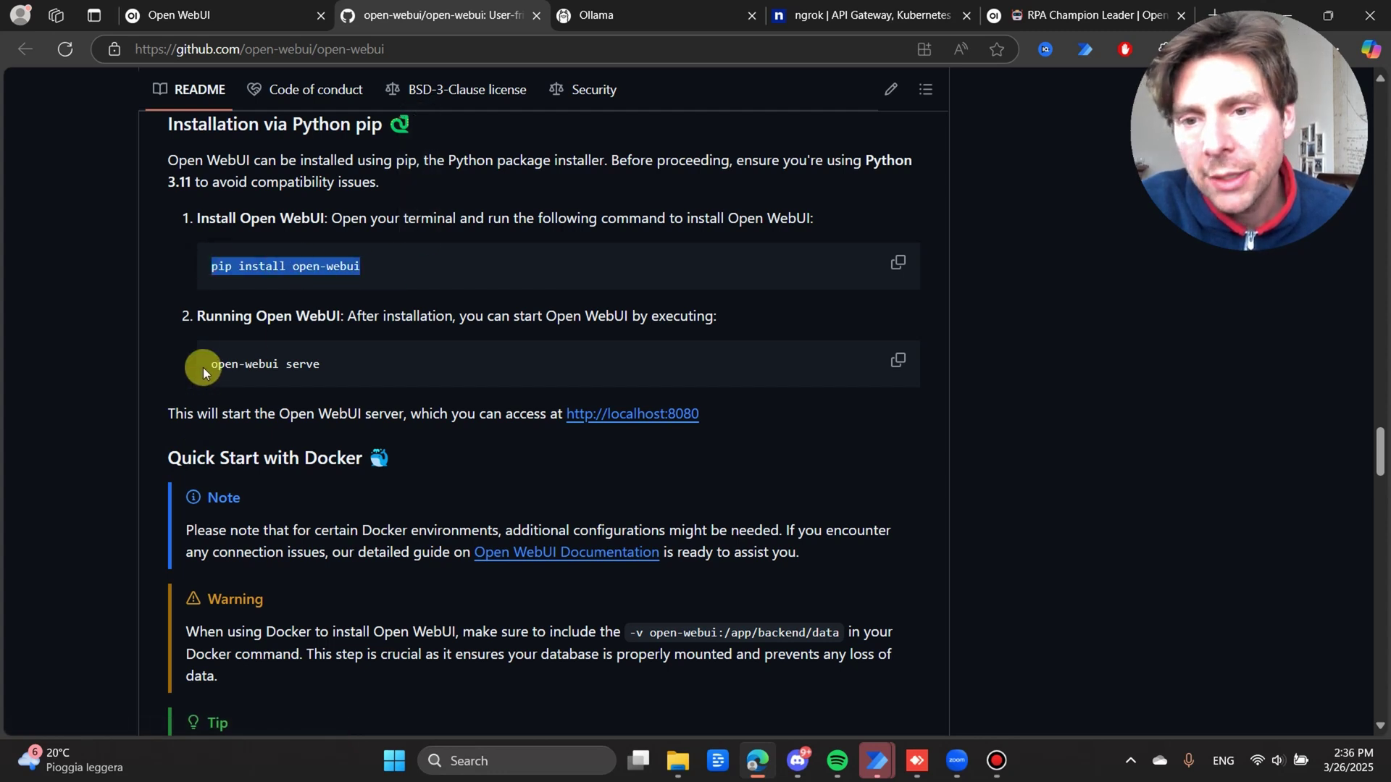
pyautogui.moveTo(203, 367); pyautogui.dragTo(330, 362)
pyautogui.click(230, 276)
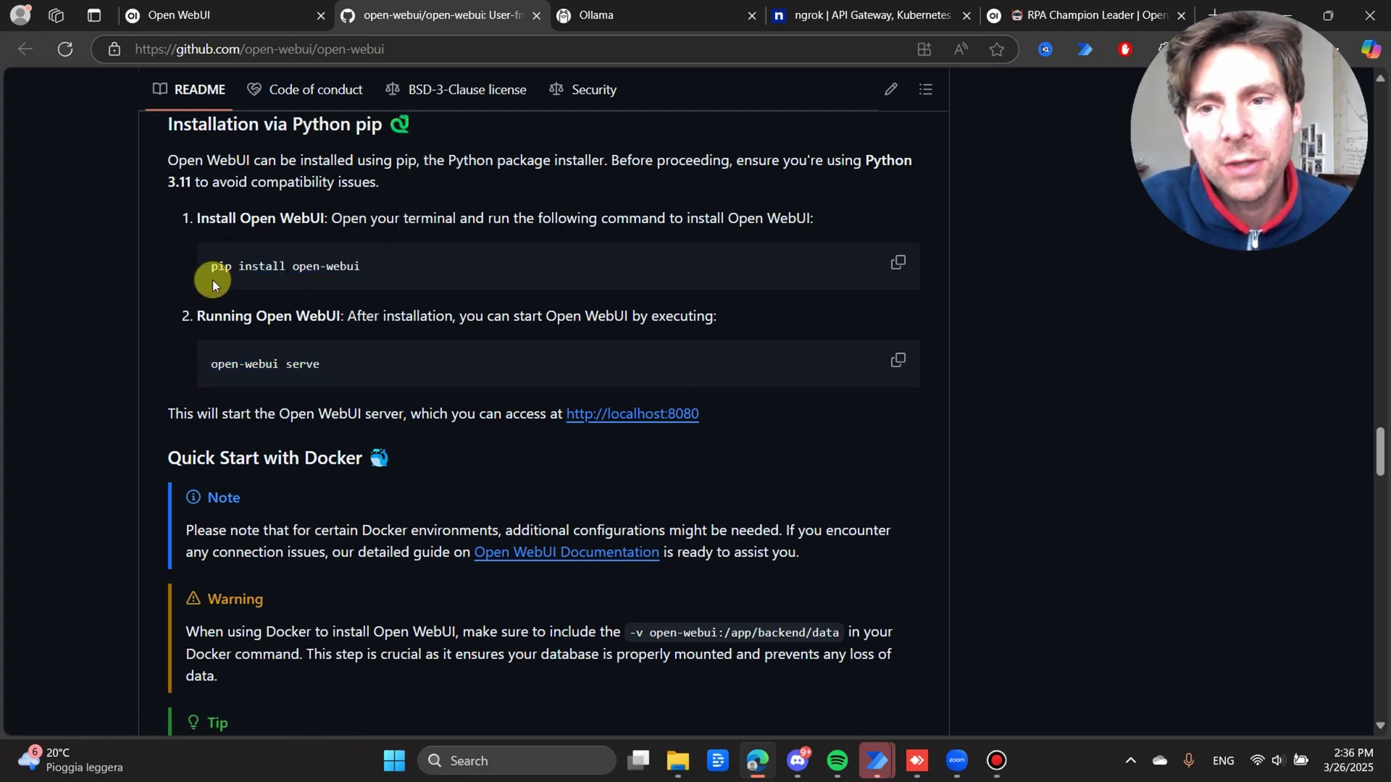
pyautogui.moveTo(214, 266); pyautogui.dragTo(338, 266)
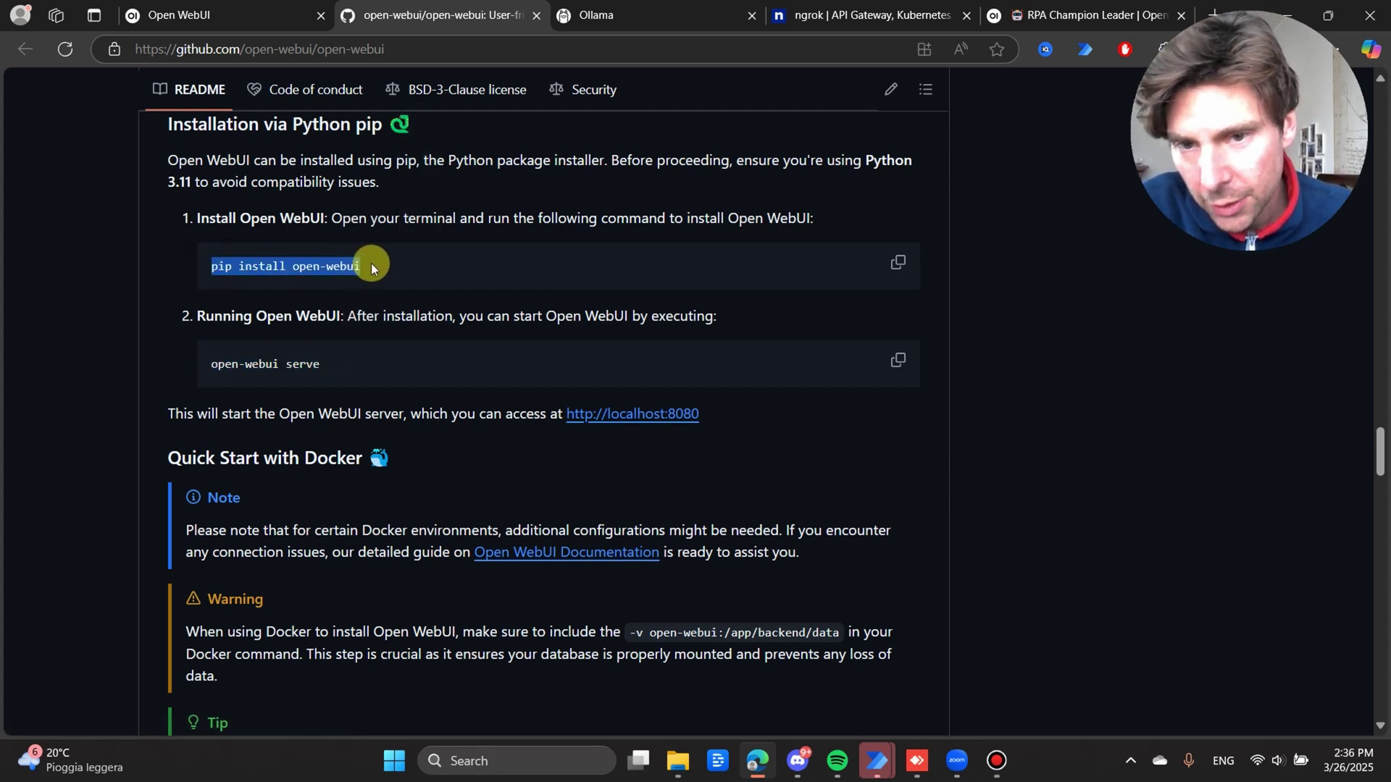
pyautogui.moveTo(211, 365); pyautogui.dragTo(336, 364)
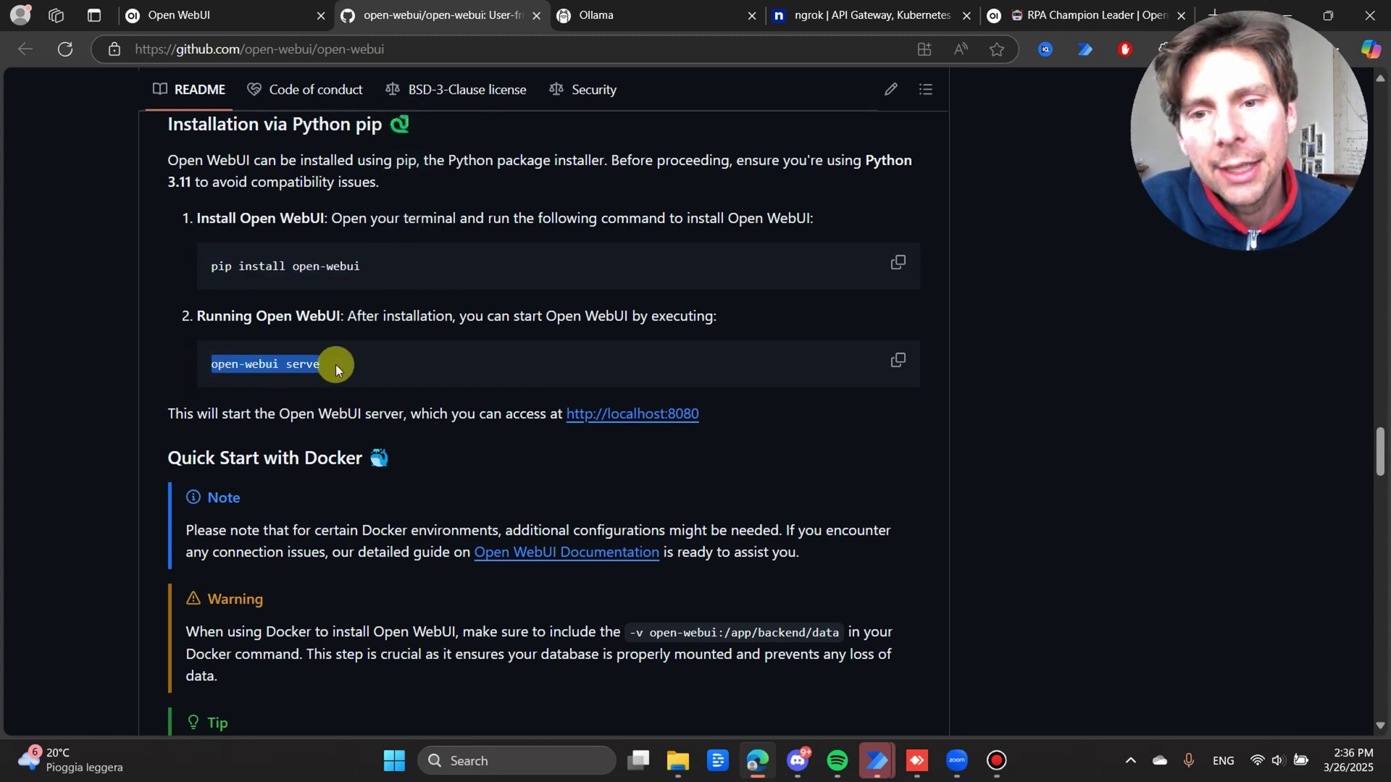
# Step: Select the first docker run command, then scroll back up to the Key Features section
pyautogui.scroll(-1, 346, 364)
pyautogui.scroll(-5, 347, 358)
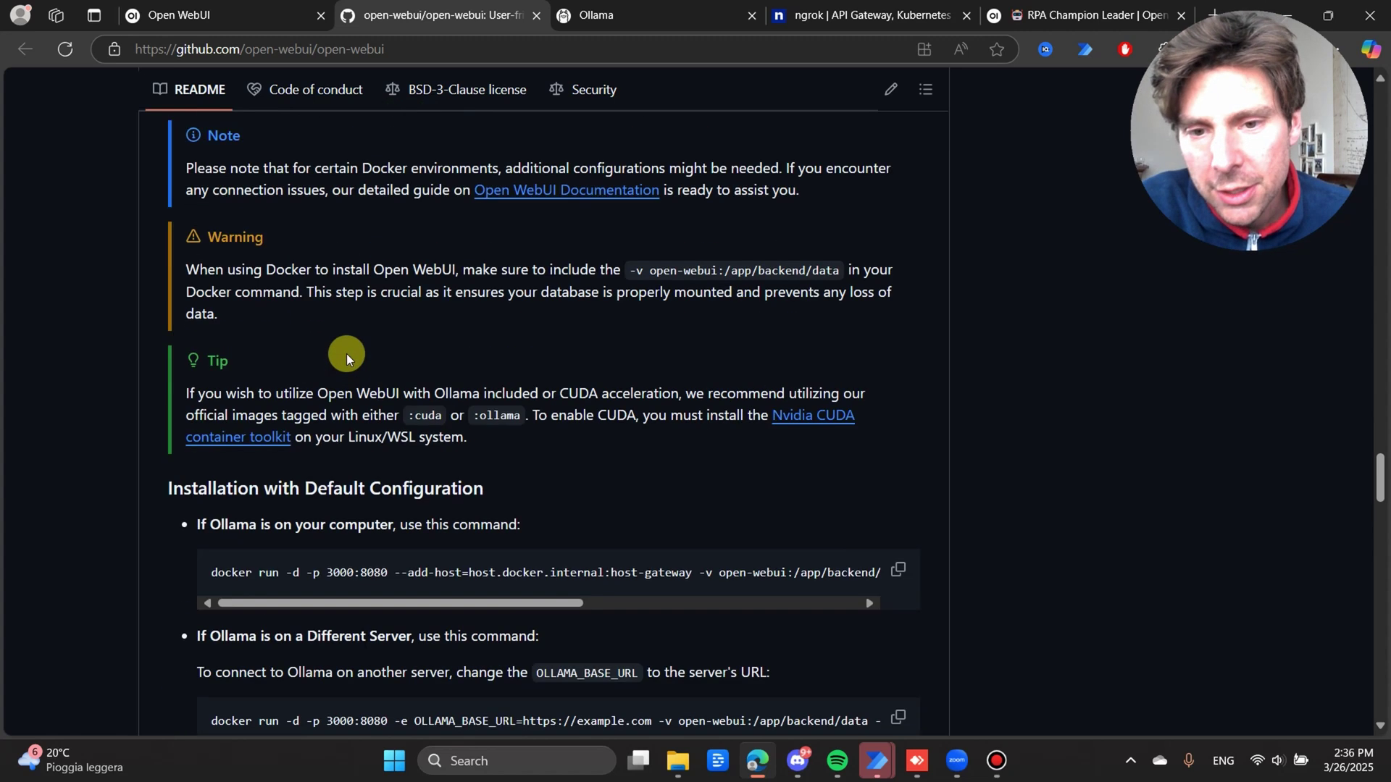
pyautogui.scroll(4, 347, 349)
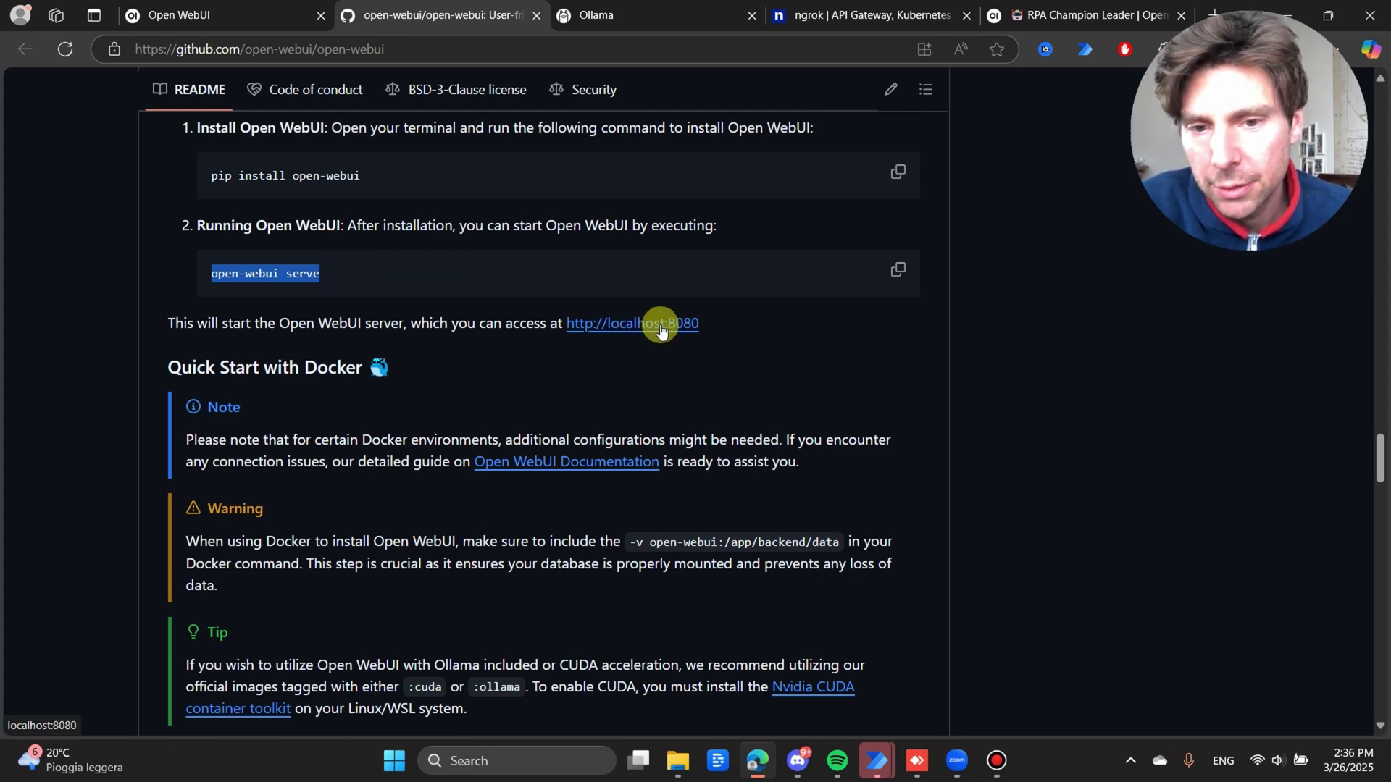
pyautogui.scroll(-6, 643, 326)
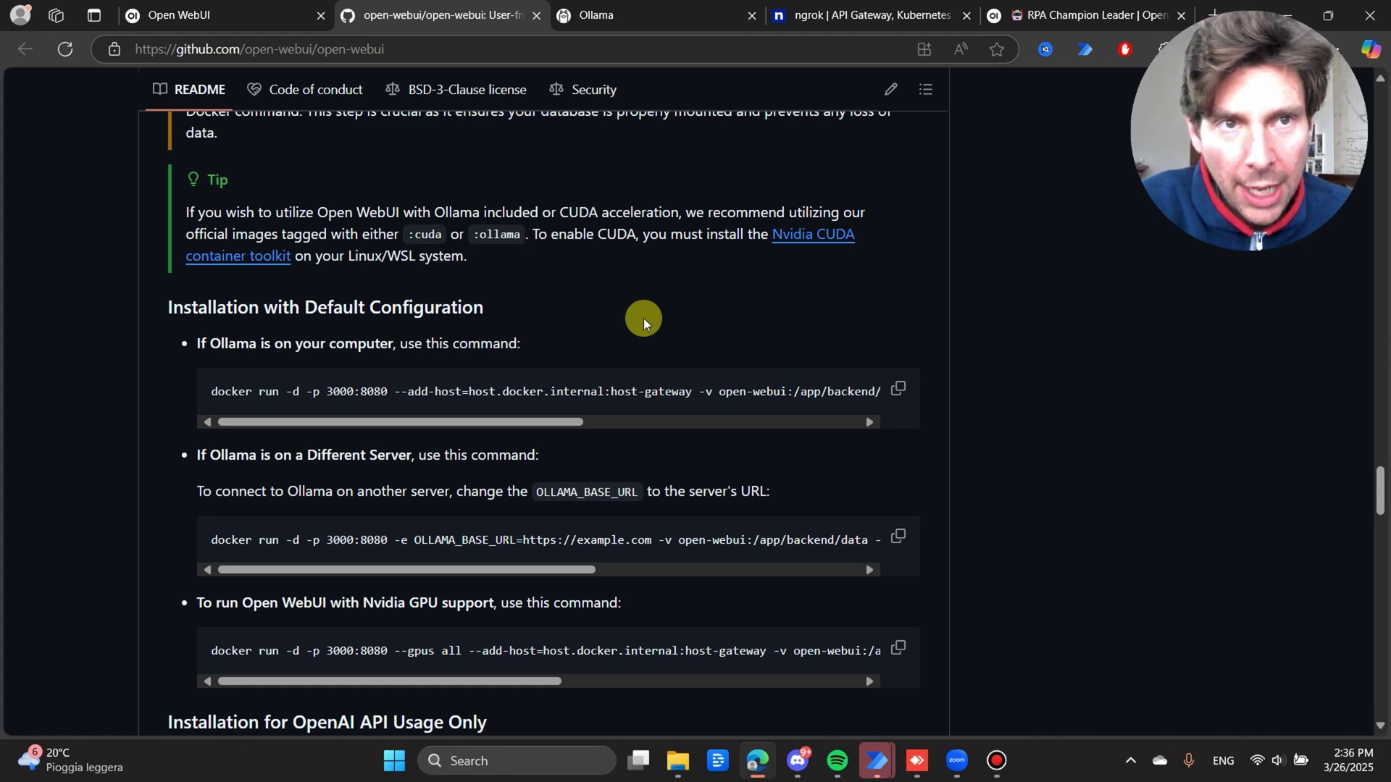
pyautogui.scroll(-1, 643, 325)
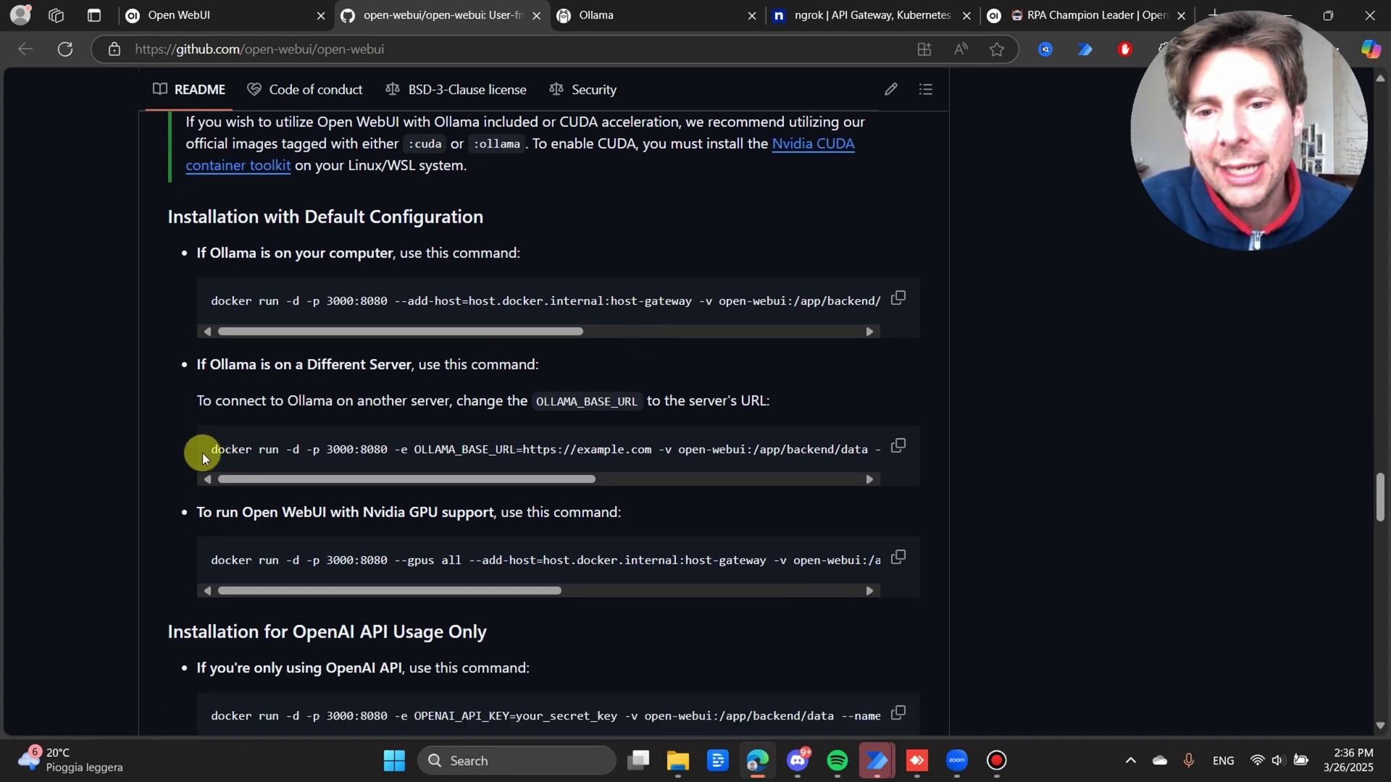
pyautogui.moveTo(211, 303); pyautogui.dragTo(847, 302)
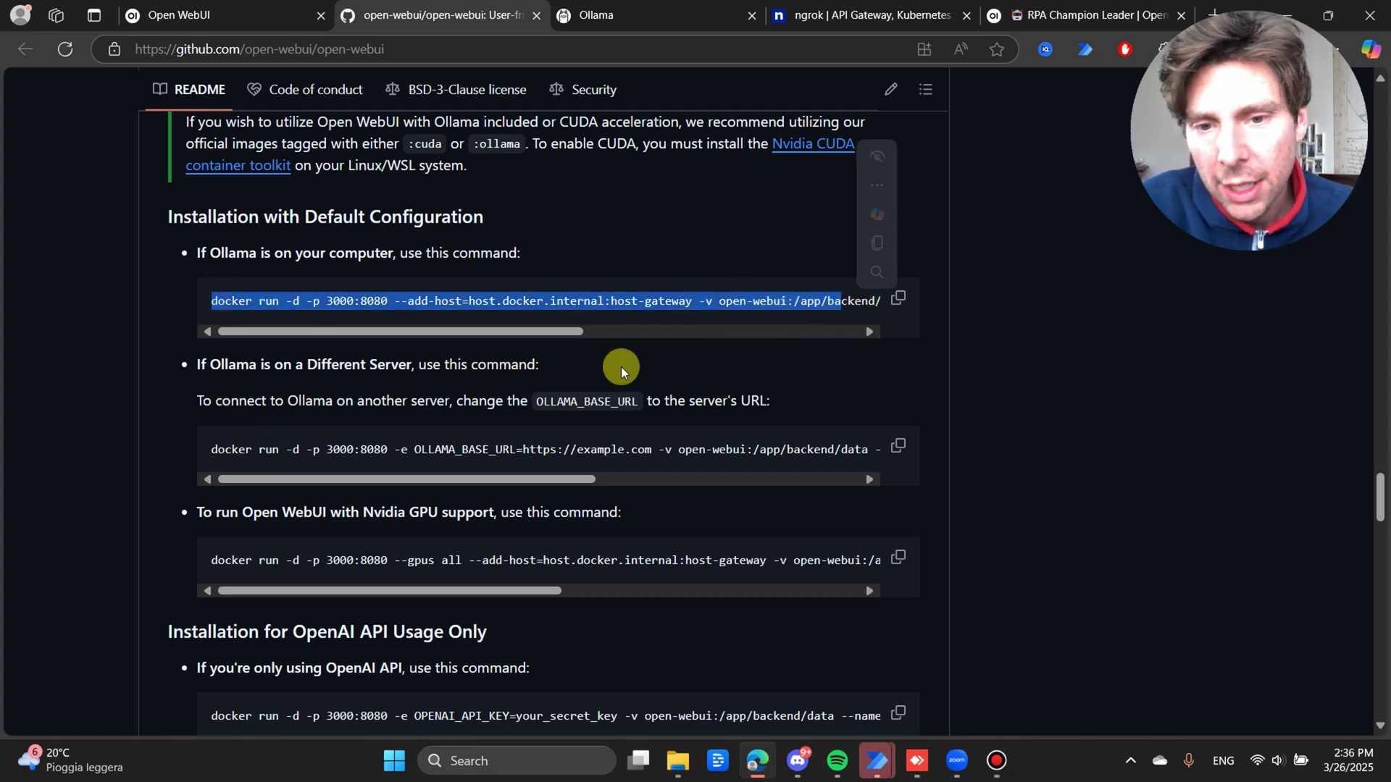
pyautogui.scroll(-3, 409, 527)
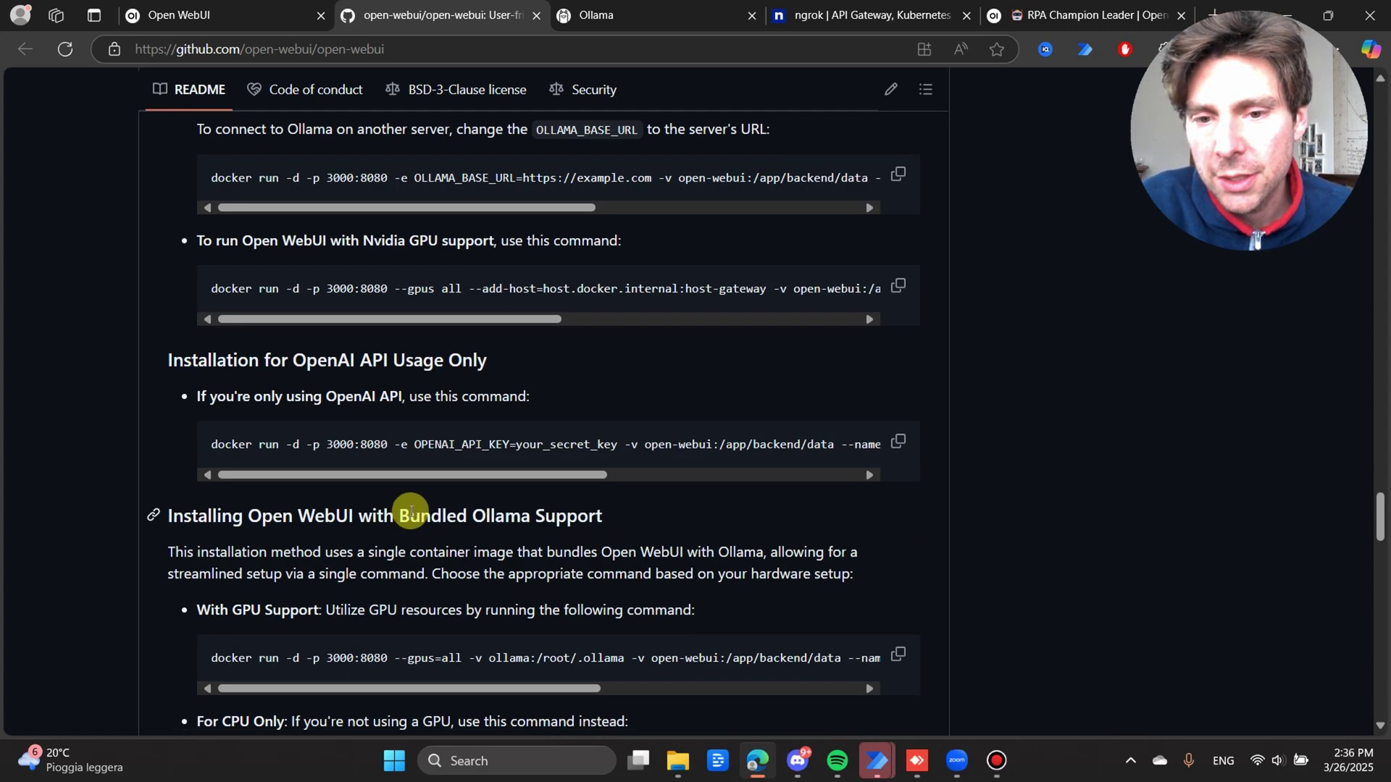
pyautogui.scroll(-3, 437, 399)
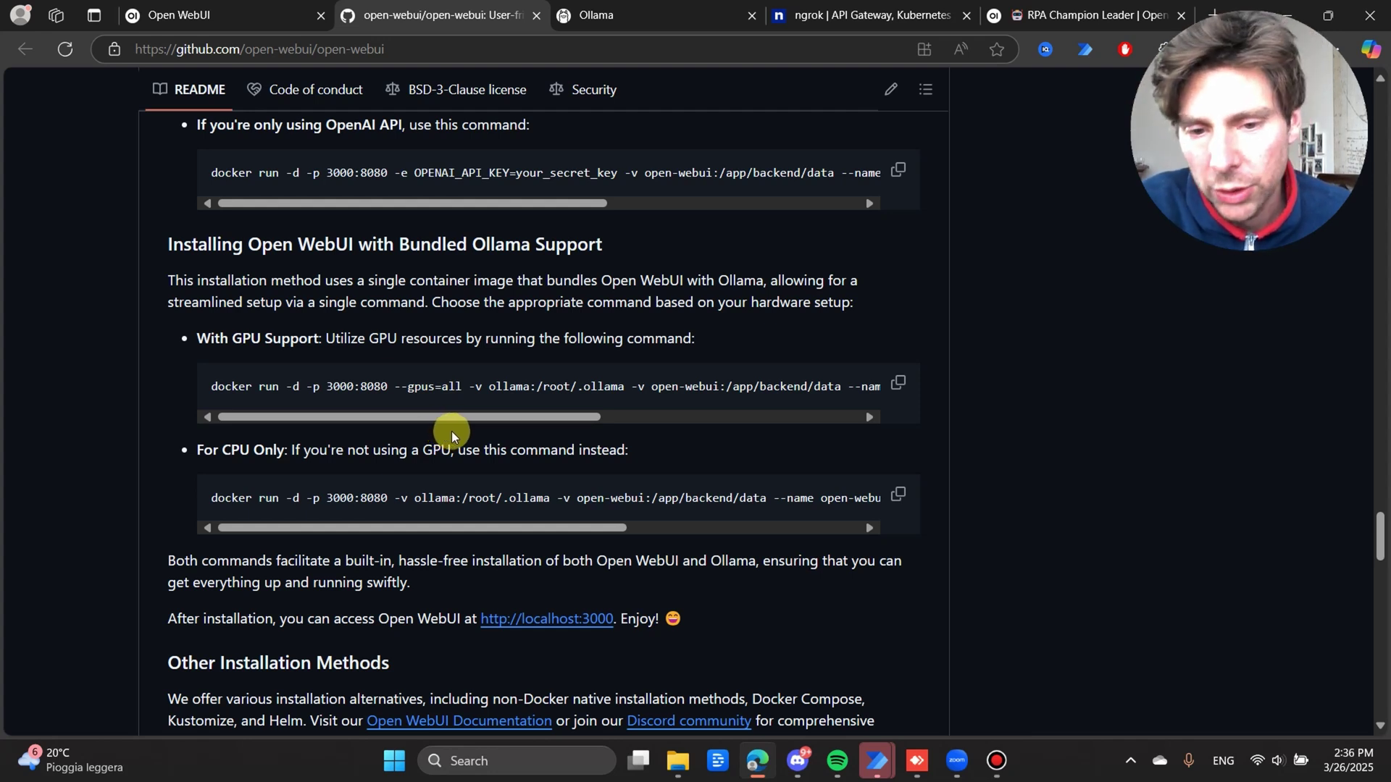
pyautogui.scroll(20, 454, 429)
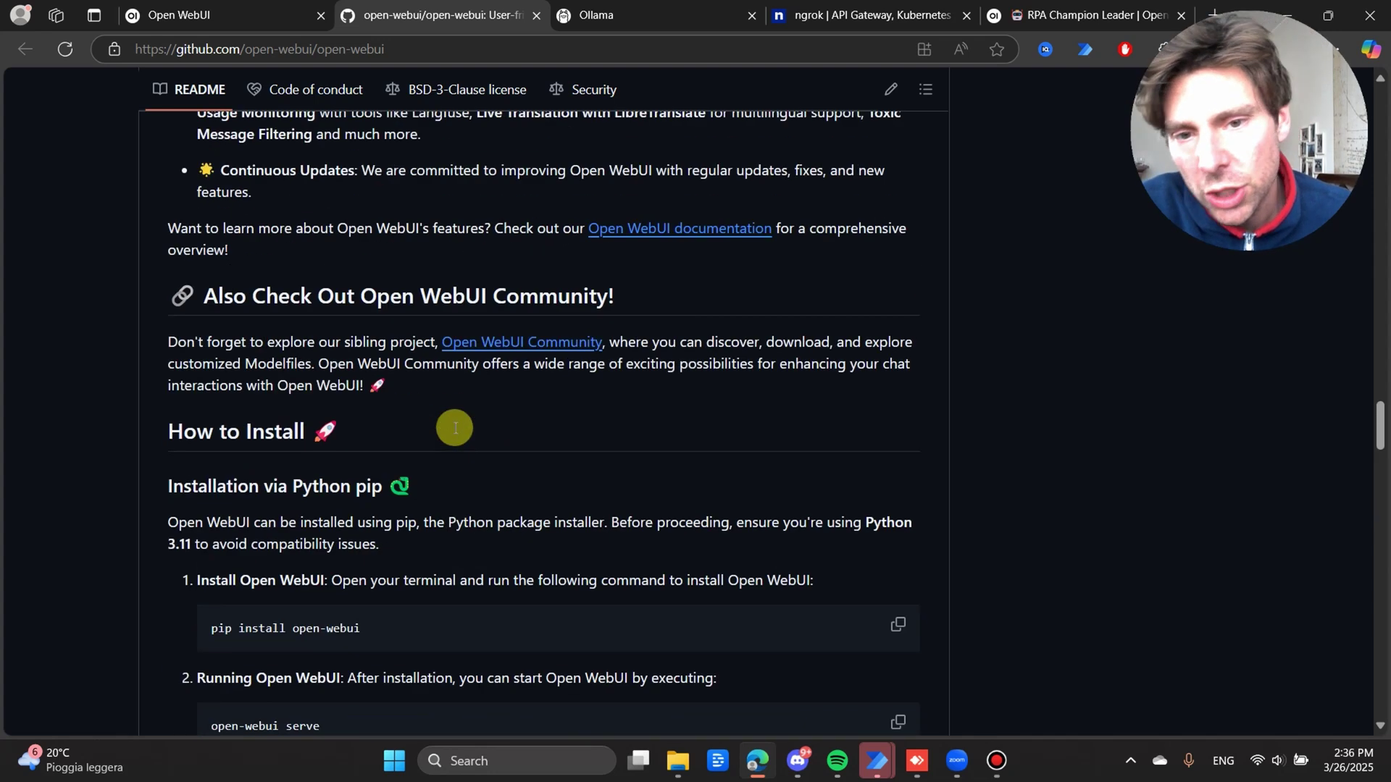
pyautogui.scroll(12, 456, 426)
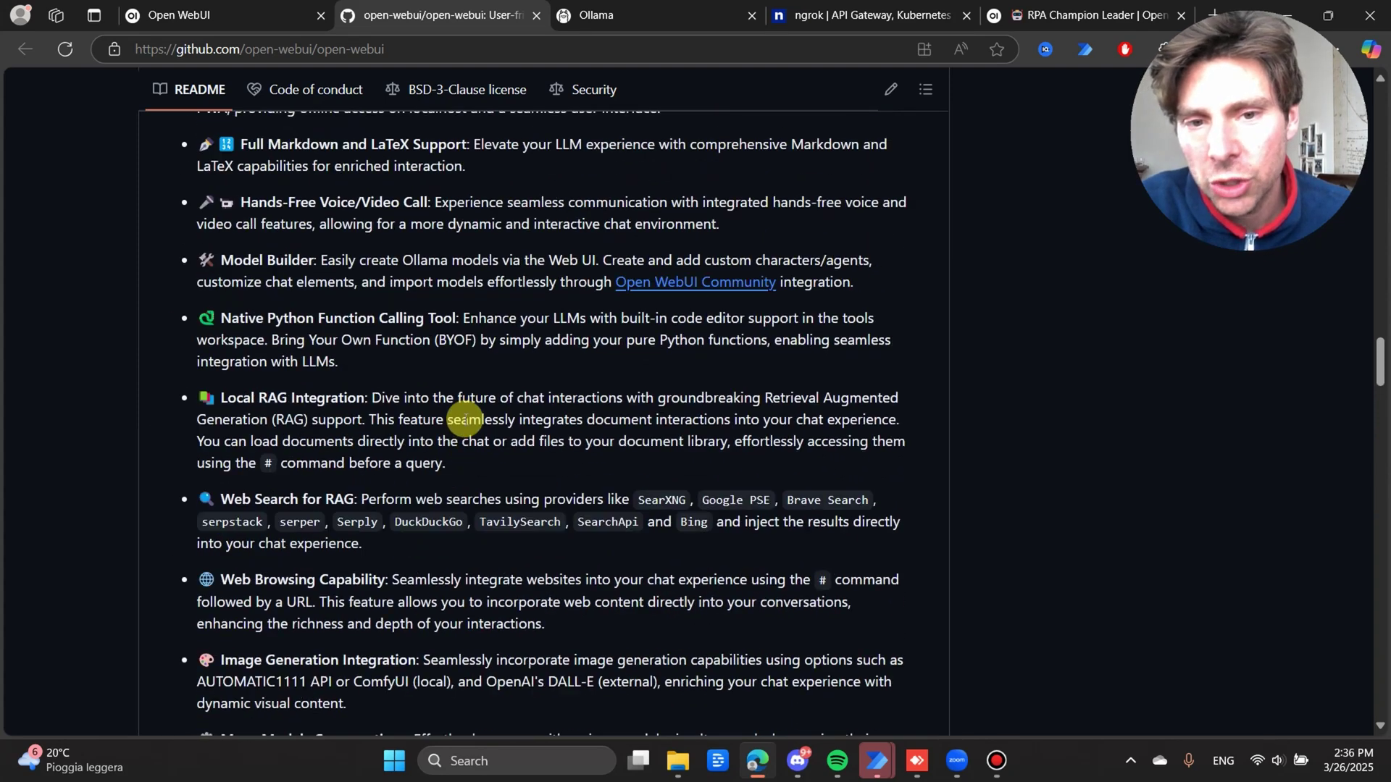
pyautogui.scroll(9, 464, 421)
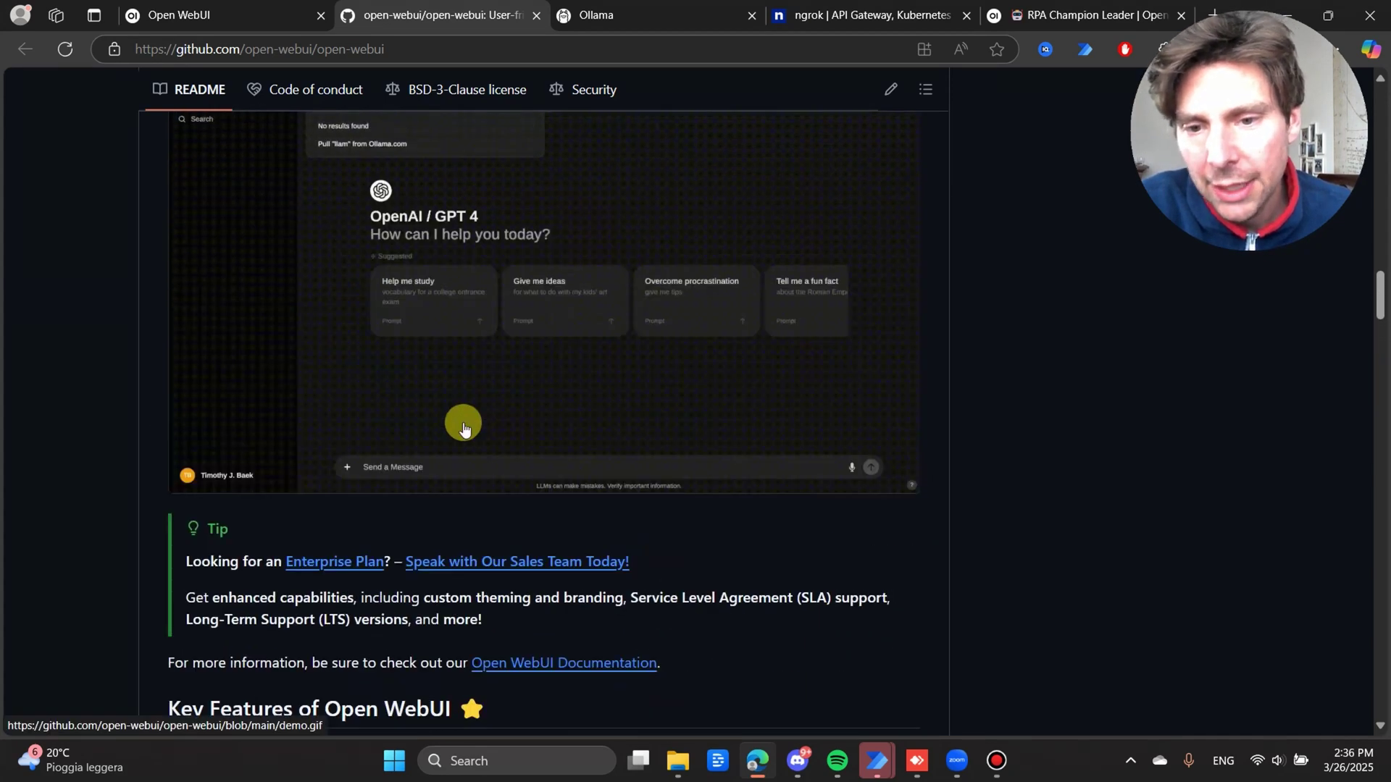
pyautogui.scroll(-3, 465, 433)
# Step: Open the Open WebUI docs and go from Getting Started to the Quick Start page
pyautogui.click(589, 487)
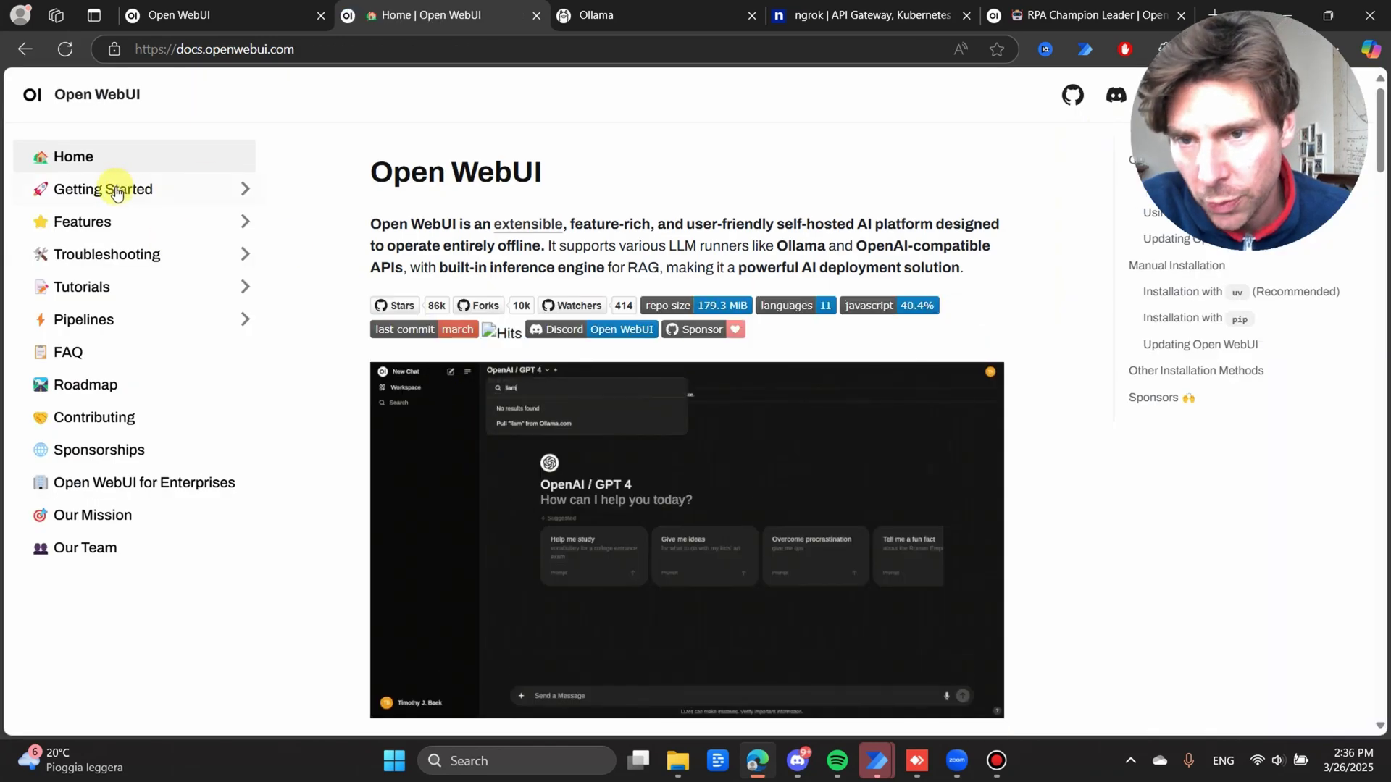
pyautogui.click(79, 194)
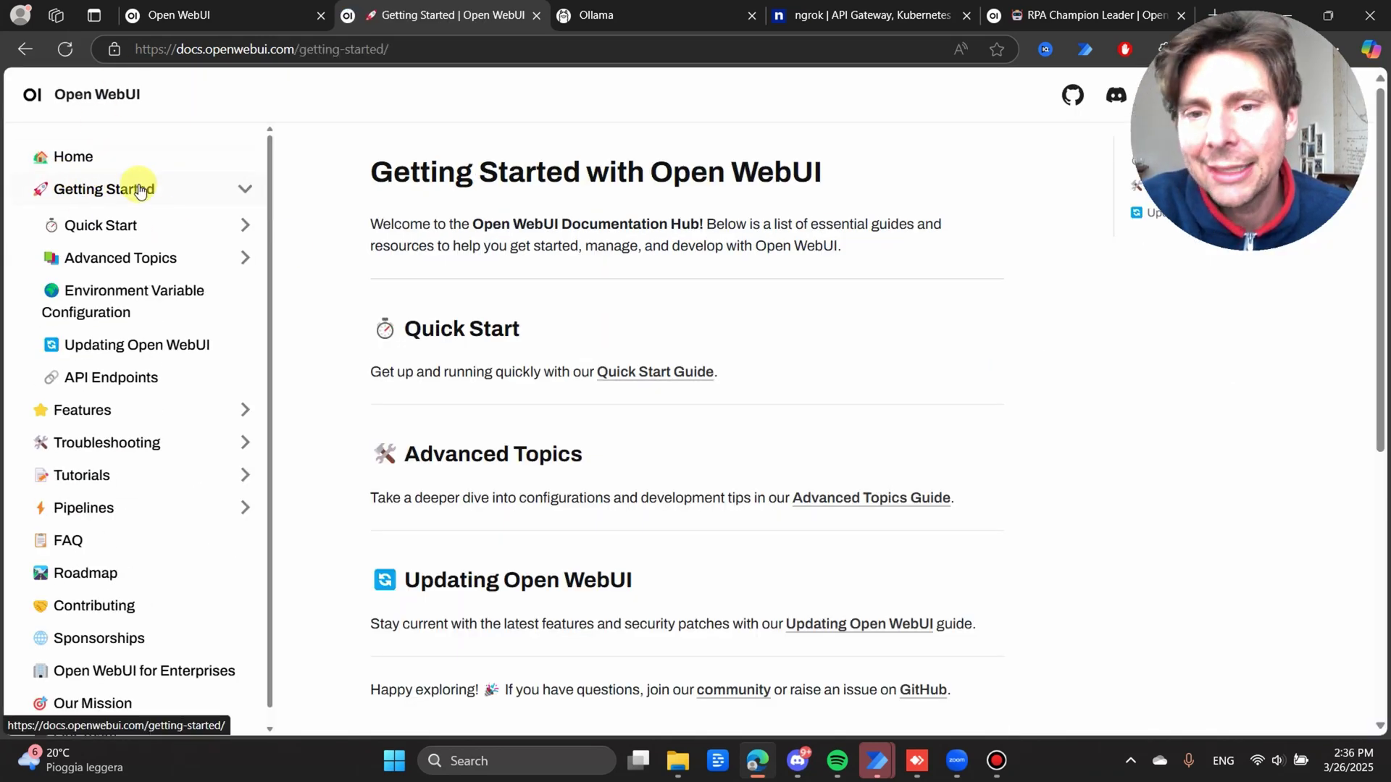
pyautogui.scroll(-1, 680, 321)
pyautogui.scroll(-5, 652, 313)
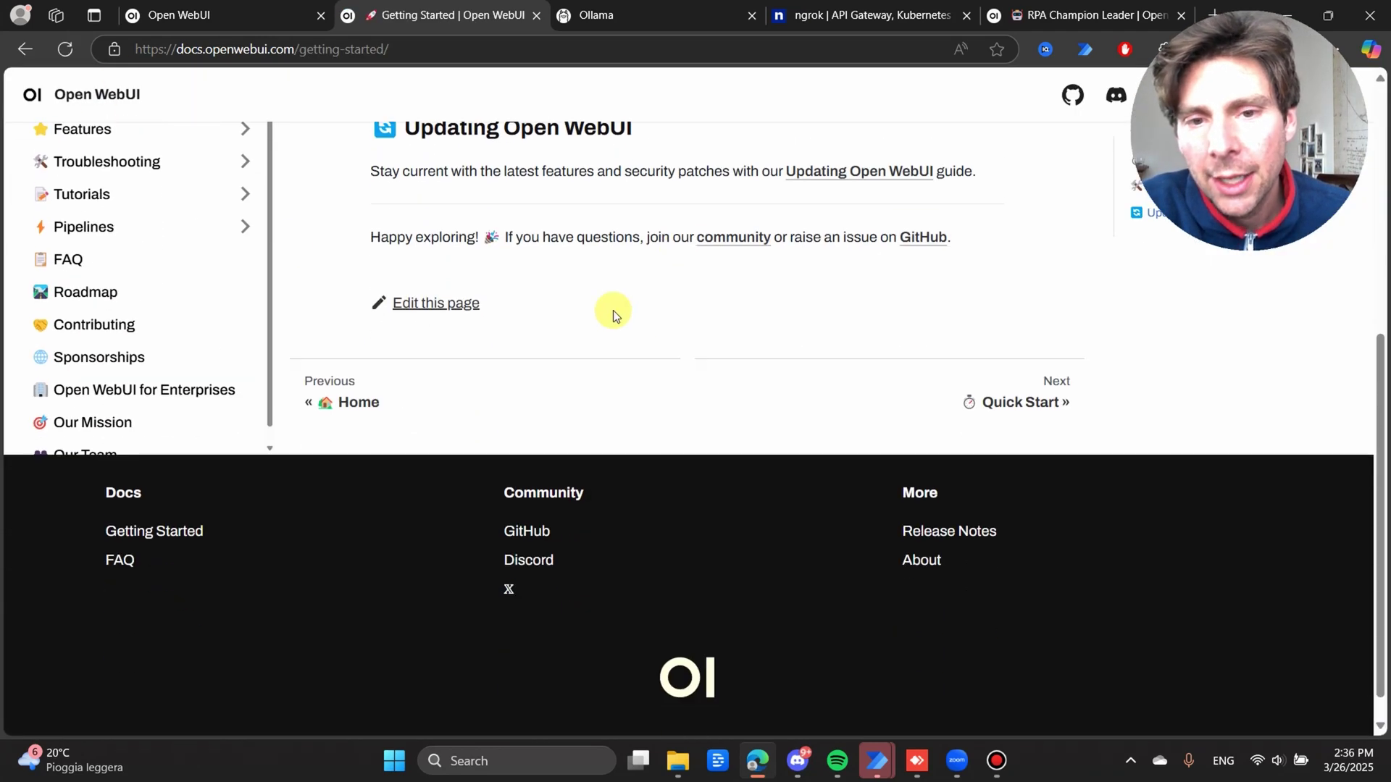
pyautogui.click(1008, 390)
pyautogui.scroll(-5, 616, 334)
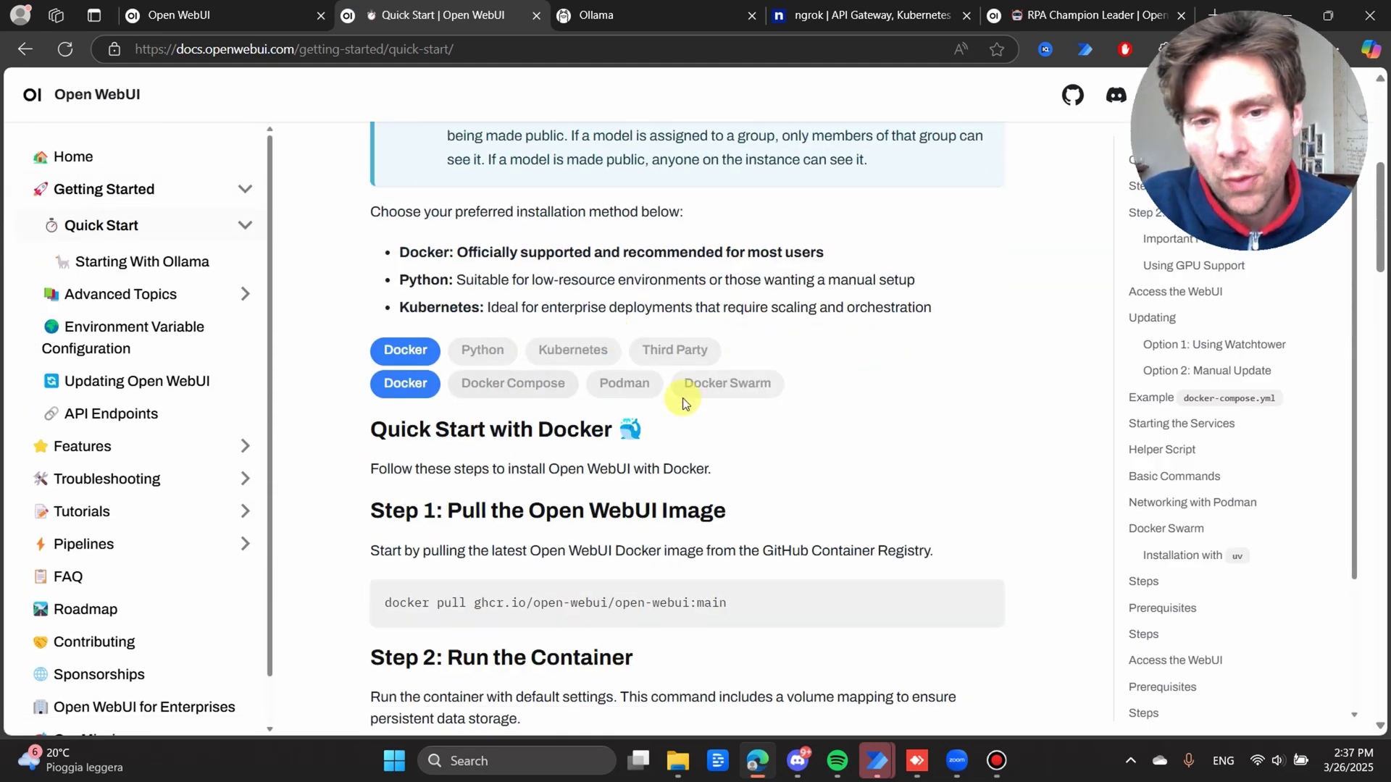
# Step: Show the Python Venv instructions and select the 'python3 -m venv venv' command
pyautogui.click(481, 350)
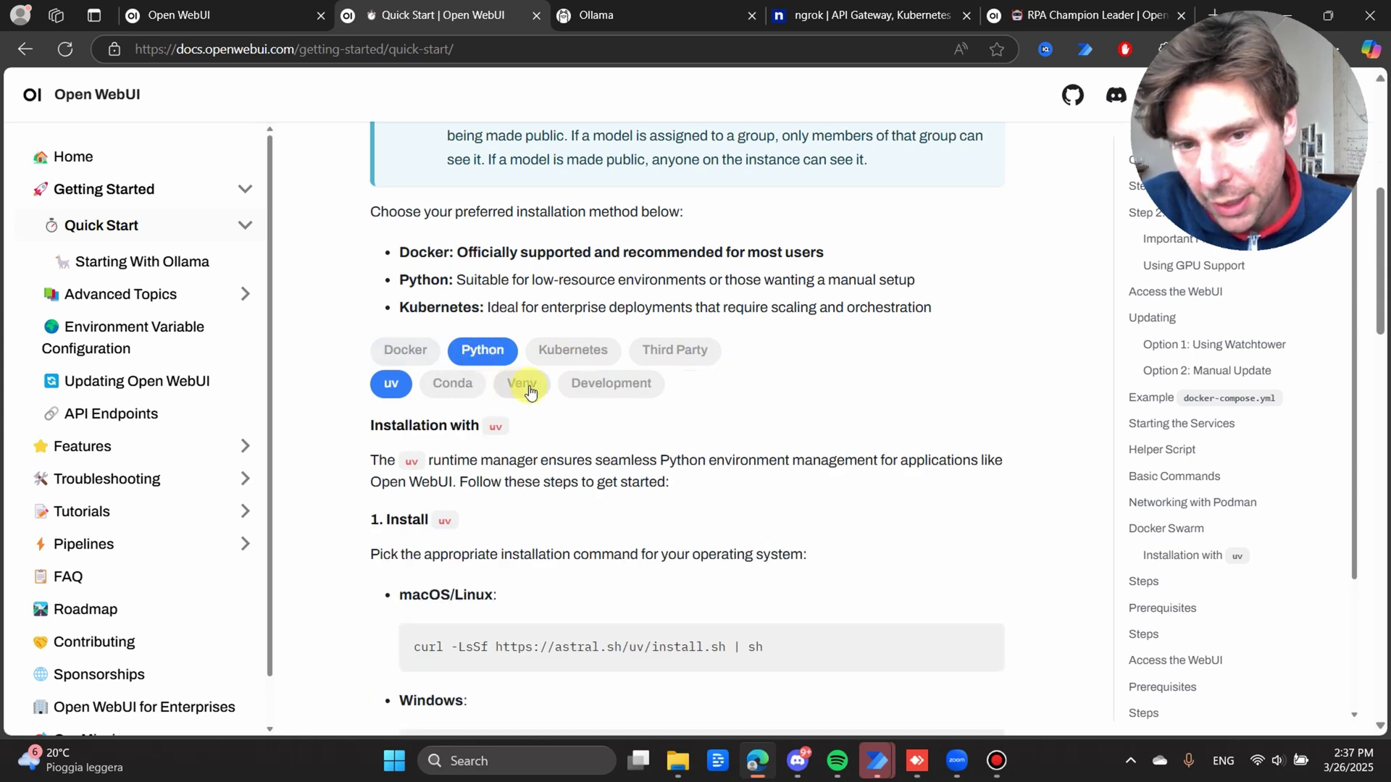
pyautogui.click(516, 381)
pyautogui.scroll(-2, 573, 434)
pyautogui.scroll(-1, 584, 449)
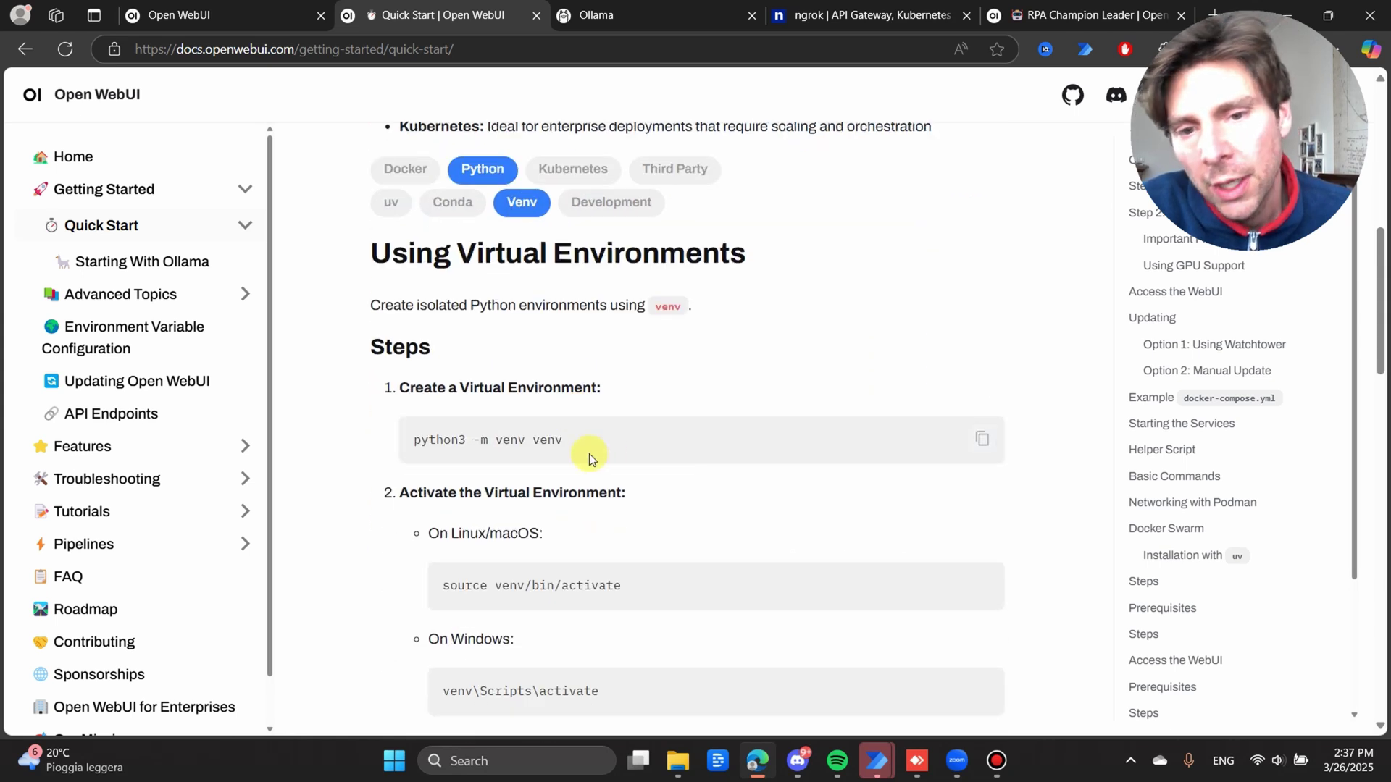
pyautogui.moveTo(577, 445); pyautogui.dragTo(407, 446)
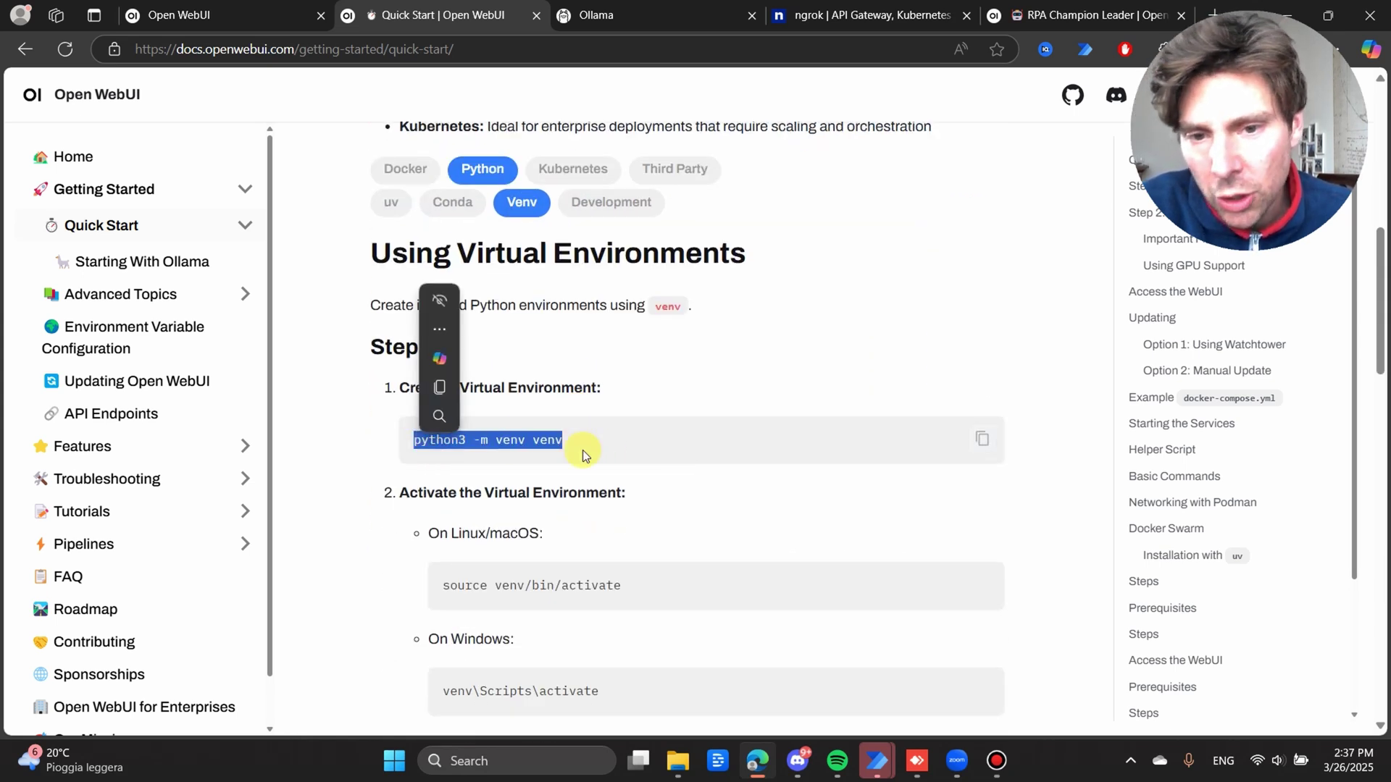
pyautogui.click(472, 435)
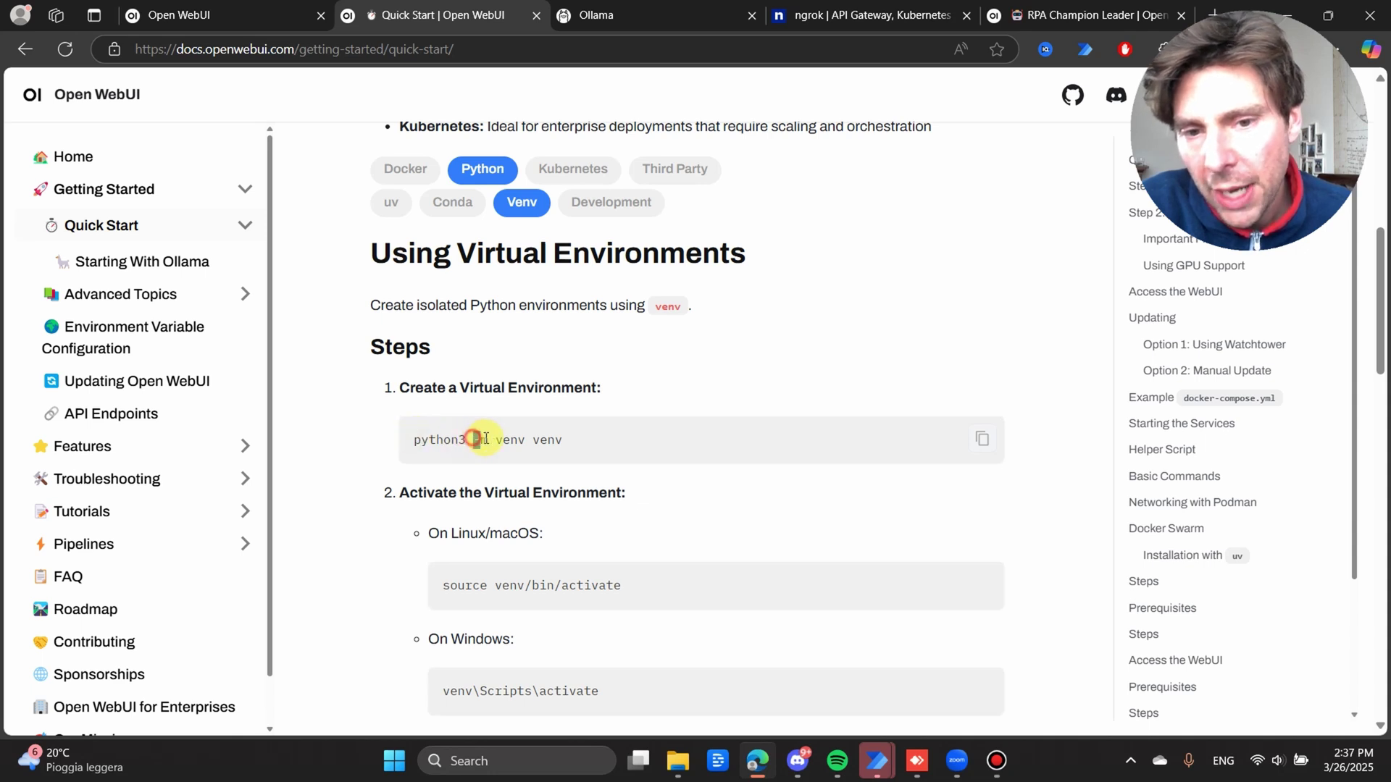
pyautogui.click(516, 439)
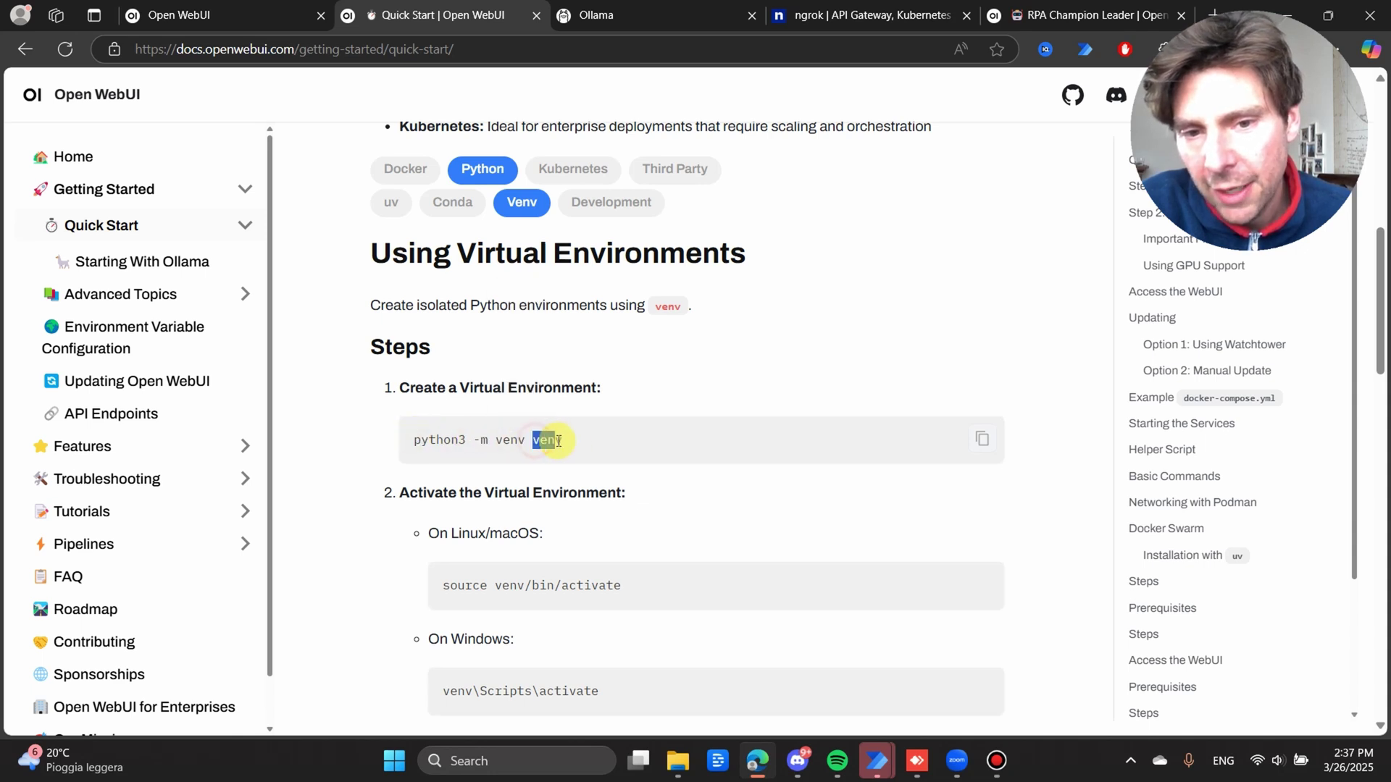
pyautogui.moveTo(563, 440); pyautogui.dragTo(562, 441)
# Step: Select the remaining venv step commands down to 'open-webui serve'
pyautogui.scroll(-3, 449, 442)
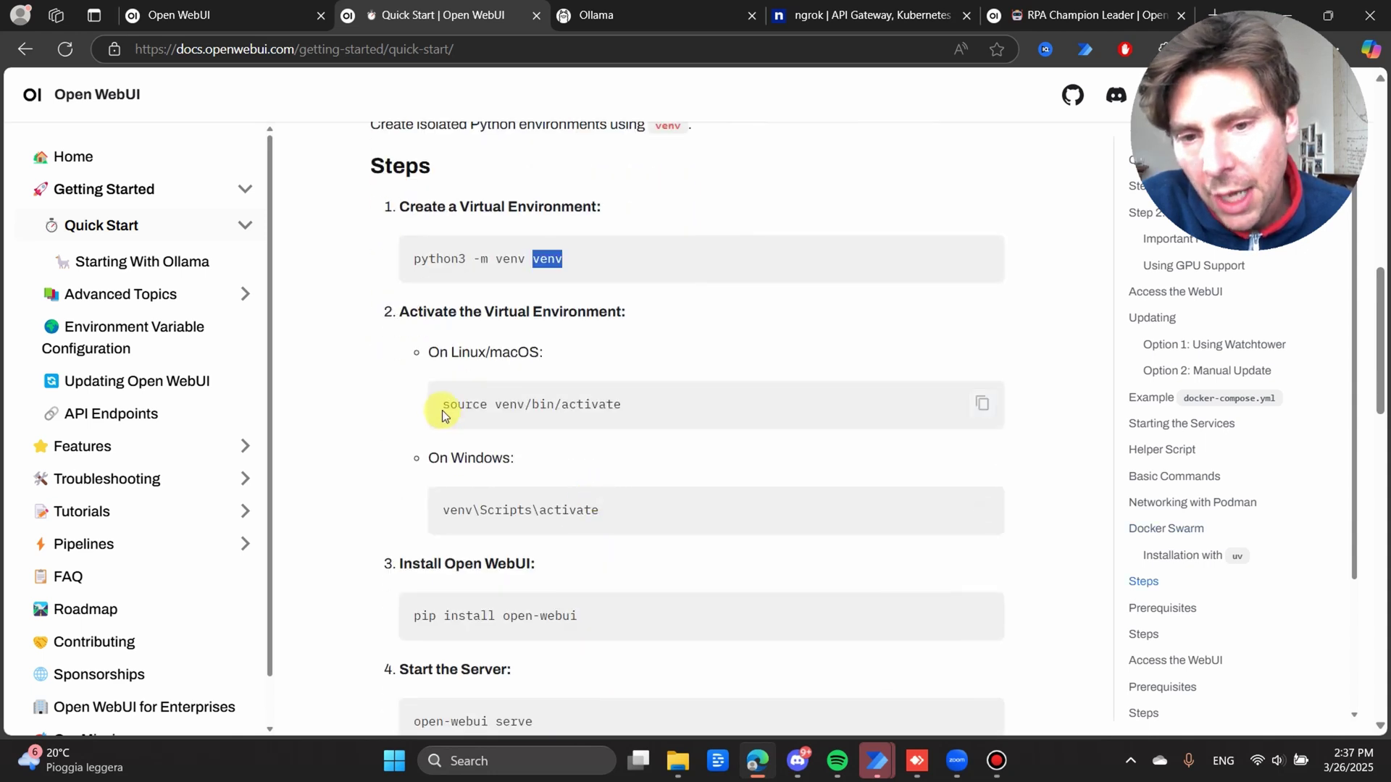
pyautogui.moveTo(442, 407); pyautogui.dragTo(653, 411)
pyautogui.scroll(-1, 585, 434)
pyautogui.scroll(-2, 584, 434)
pyautogui.moveTo(413, 346); pyautogui.dragTo(605, 347)
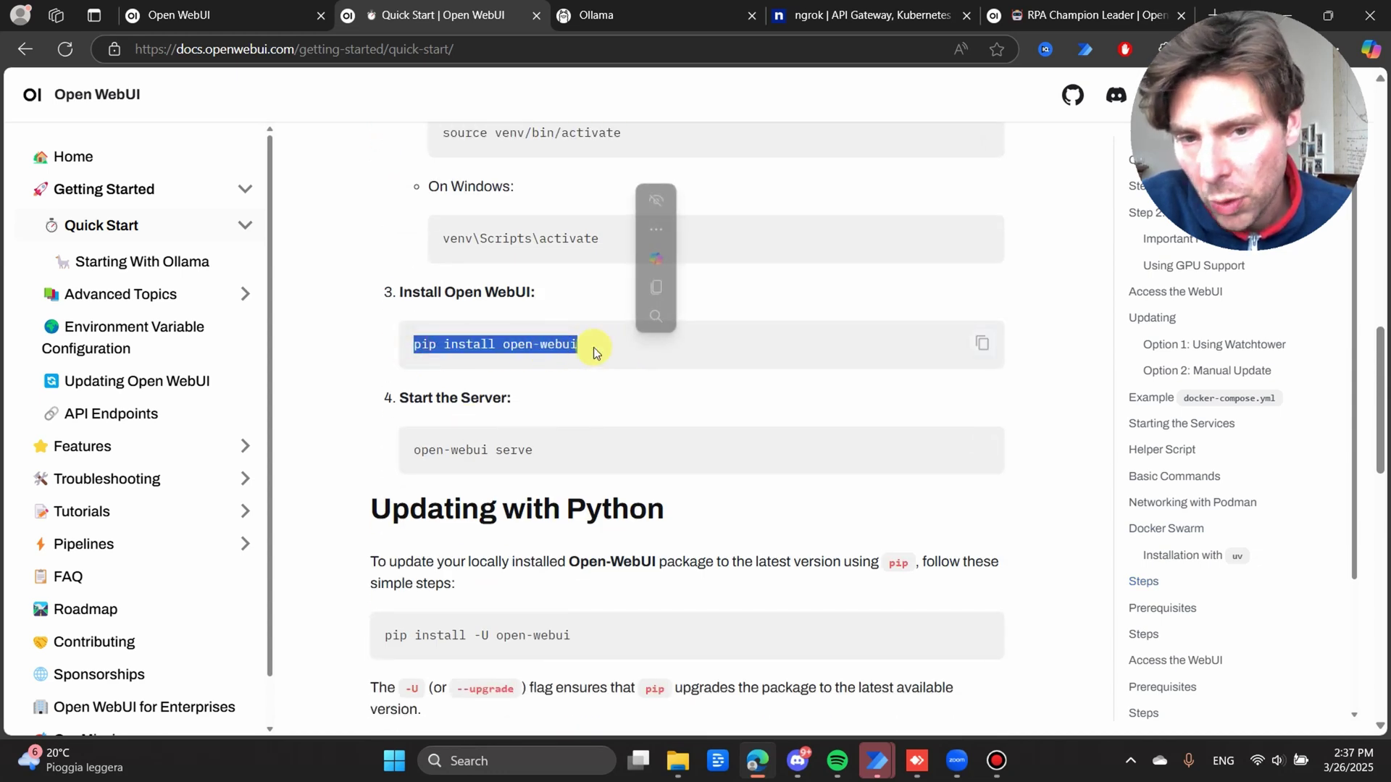
pyautogui.moveTo(533, 450); pyautogui.dragTo(424, 451)
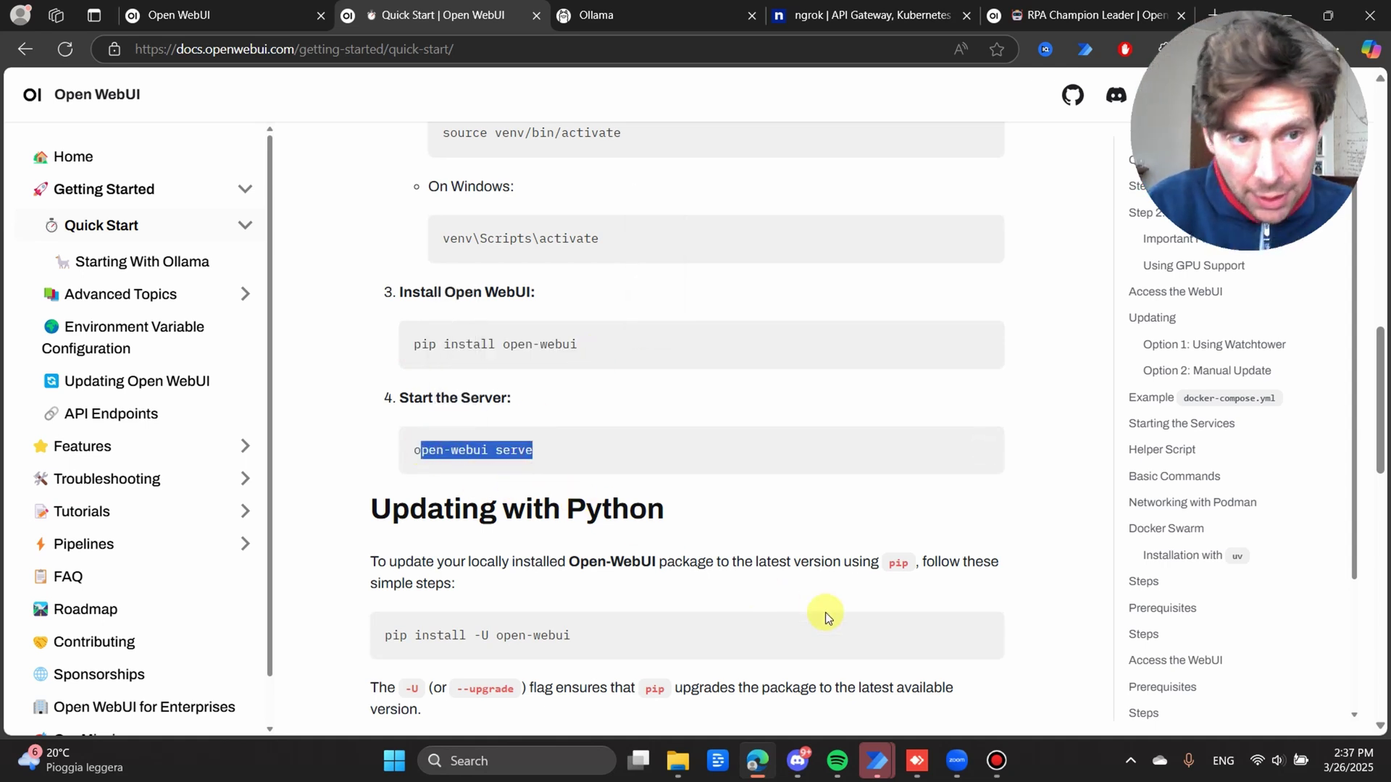
# Step: In the remote VS Code, stop the open-webui server with Ctrl+C and add a PowerShell terminal
pyautogui.click(917, 762)
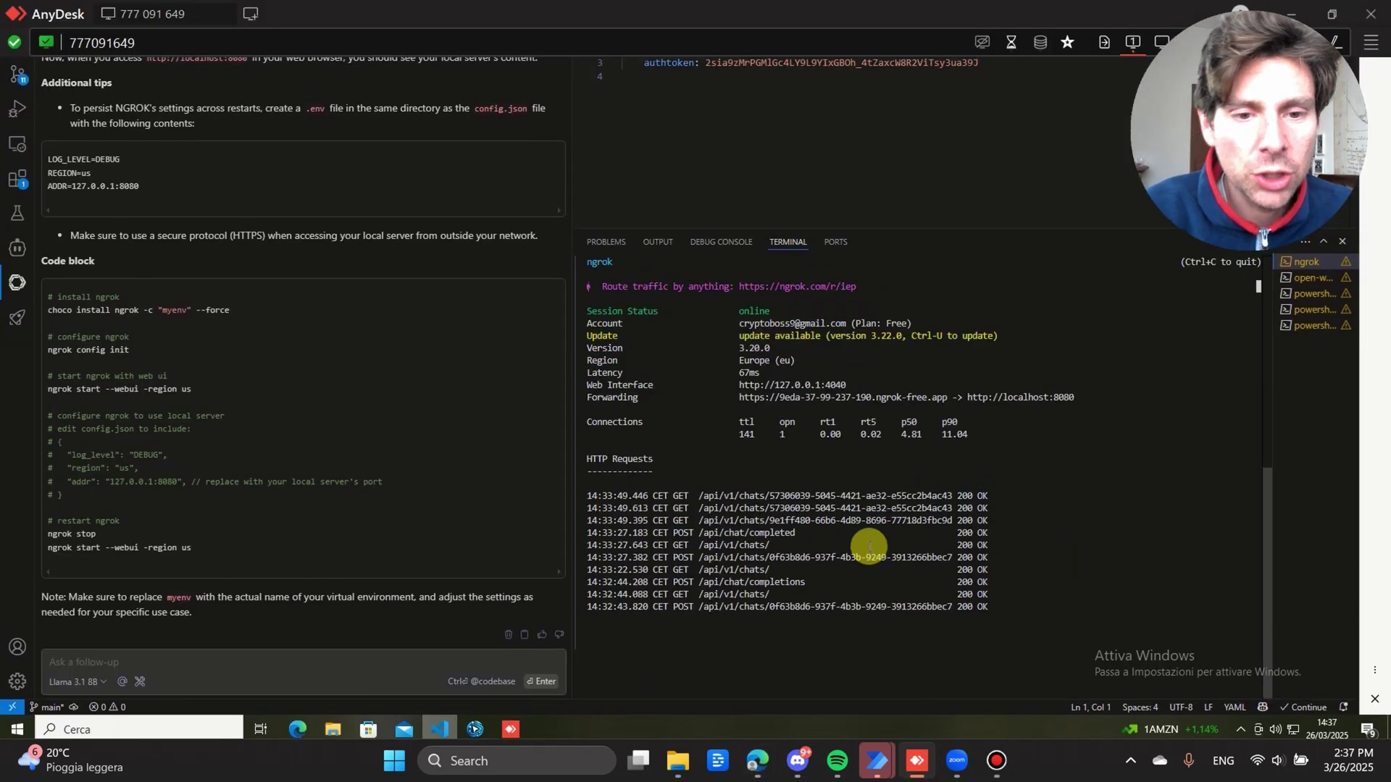
pyautogui.click(1303, 290)
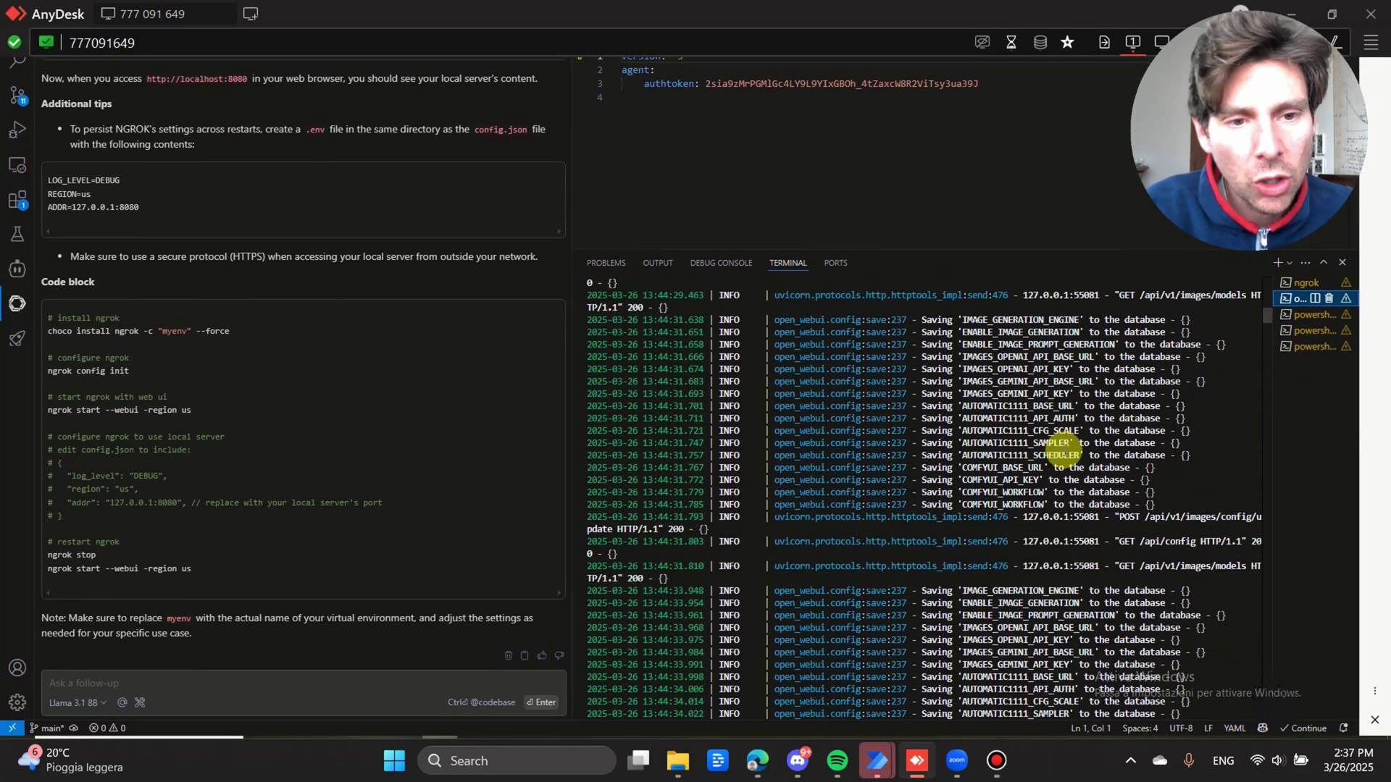
pyautogui.scroll(-15, 1071, 445)
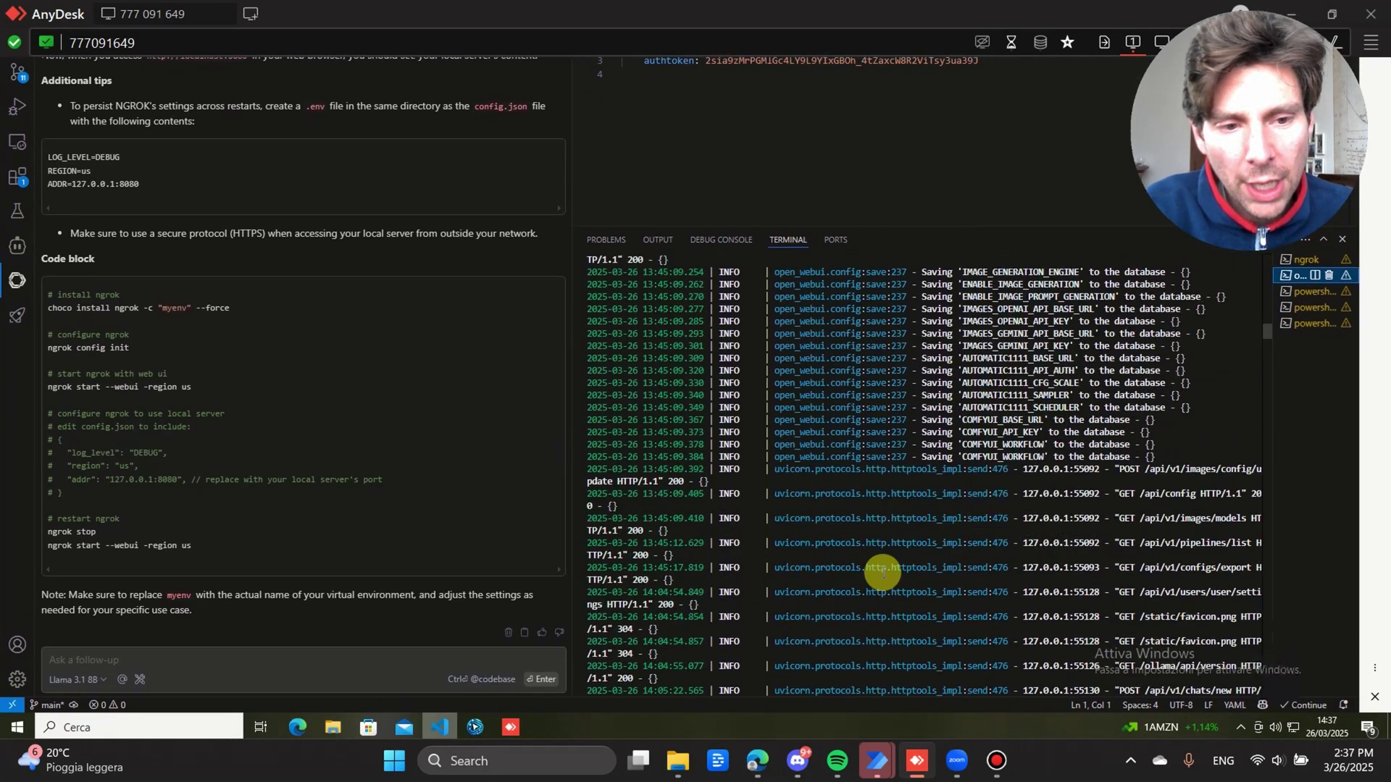
pyautogui.scroll(-20, 1269, 409)
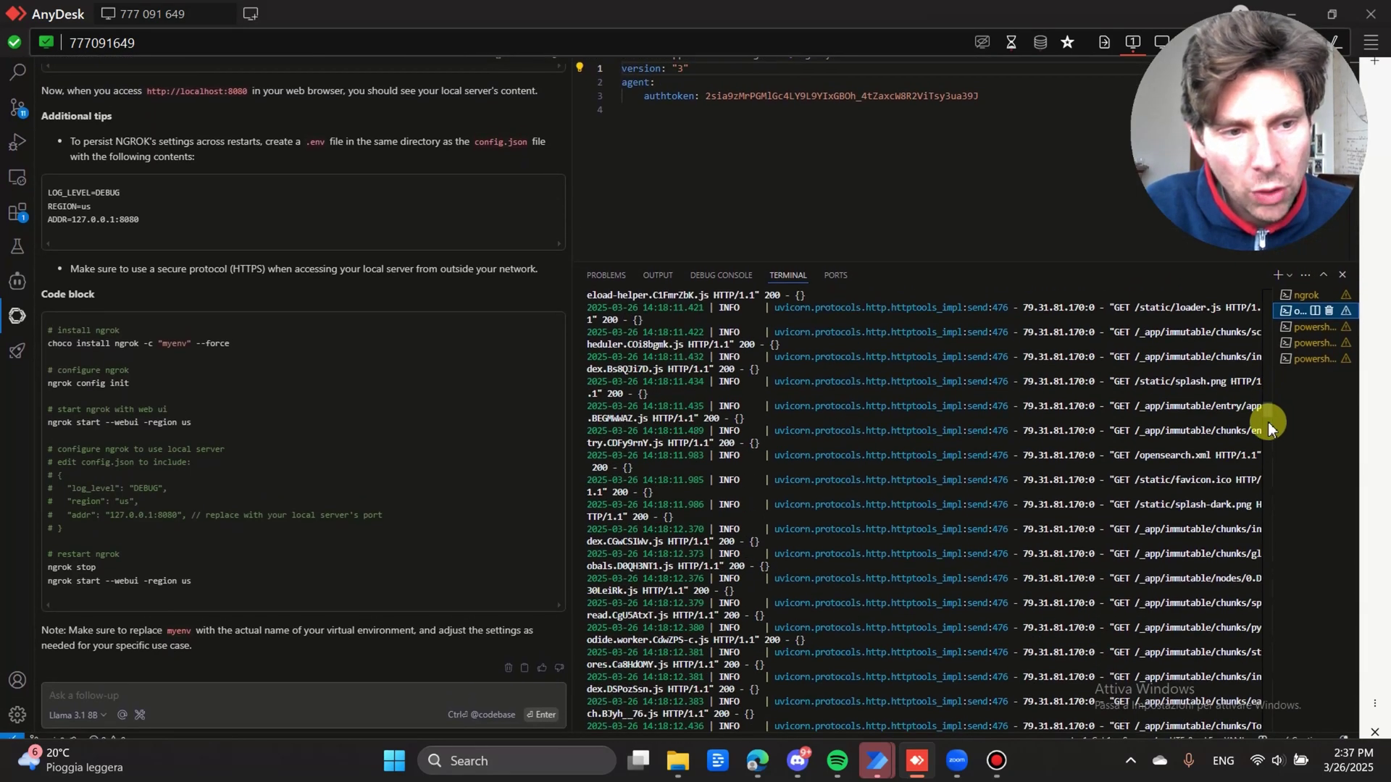
pyautogui.scroll(-15, 1266, 415)
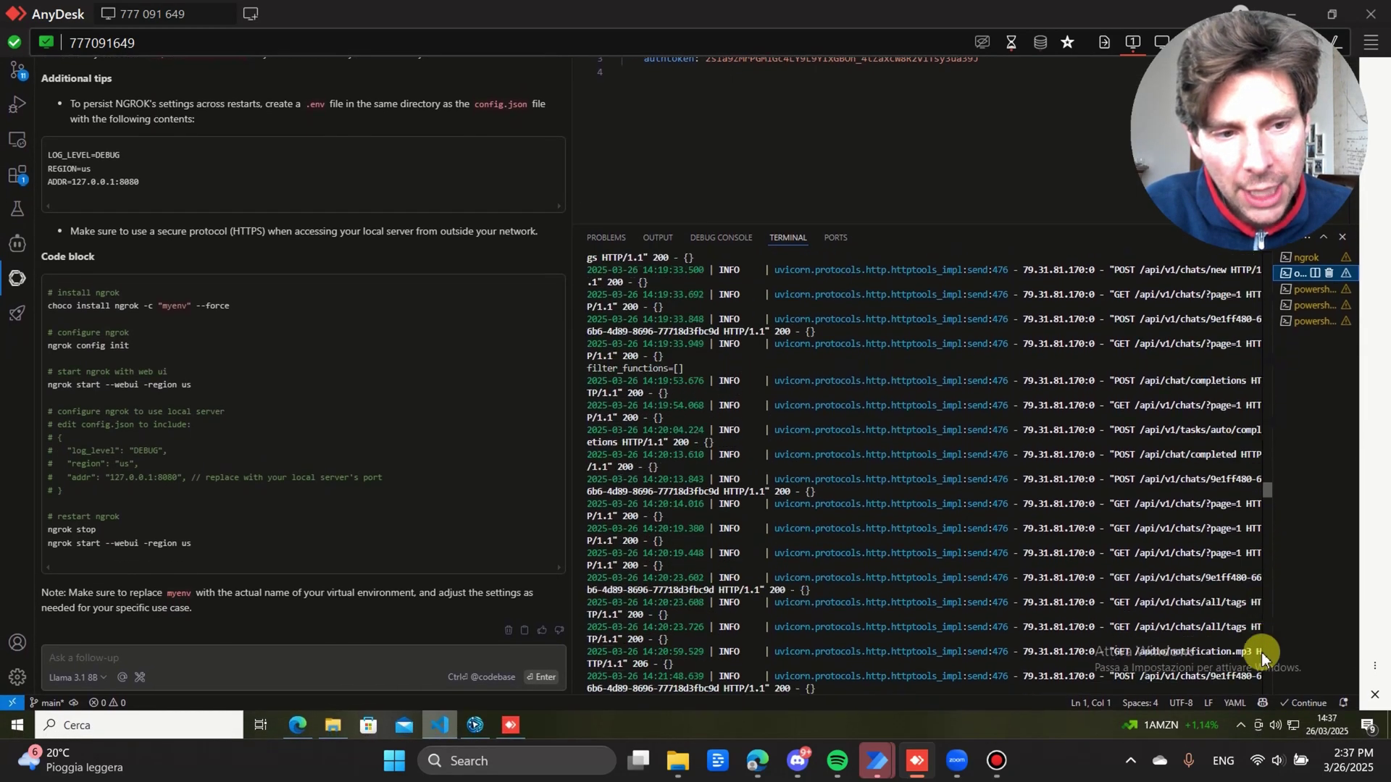
pyautogui.scroll(-10, 1262, 686)
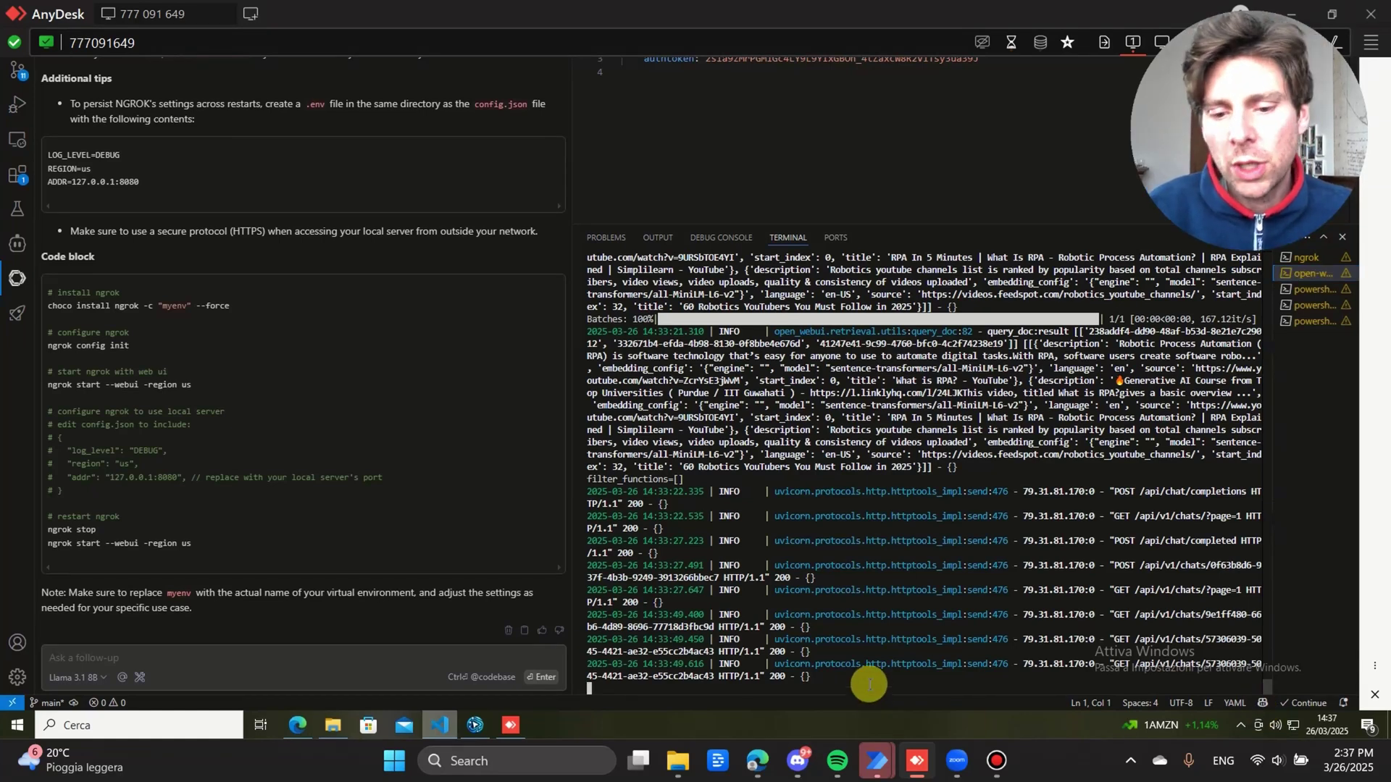
pyautogui.hotkey('ctrl', 'c')
pyautogui.hotkey('ctrl', 'c')
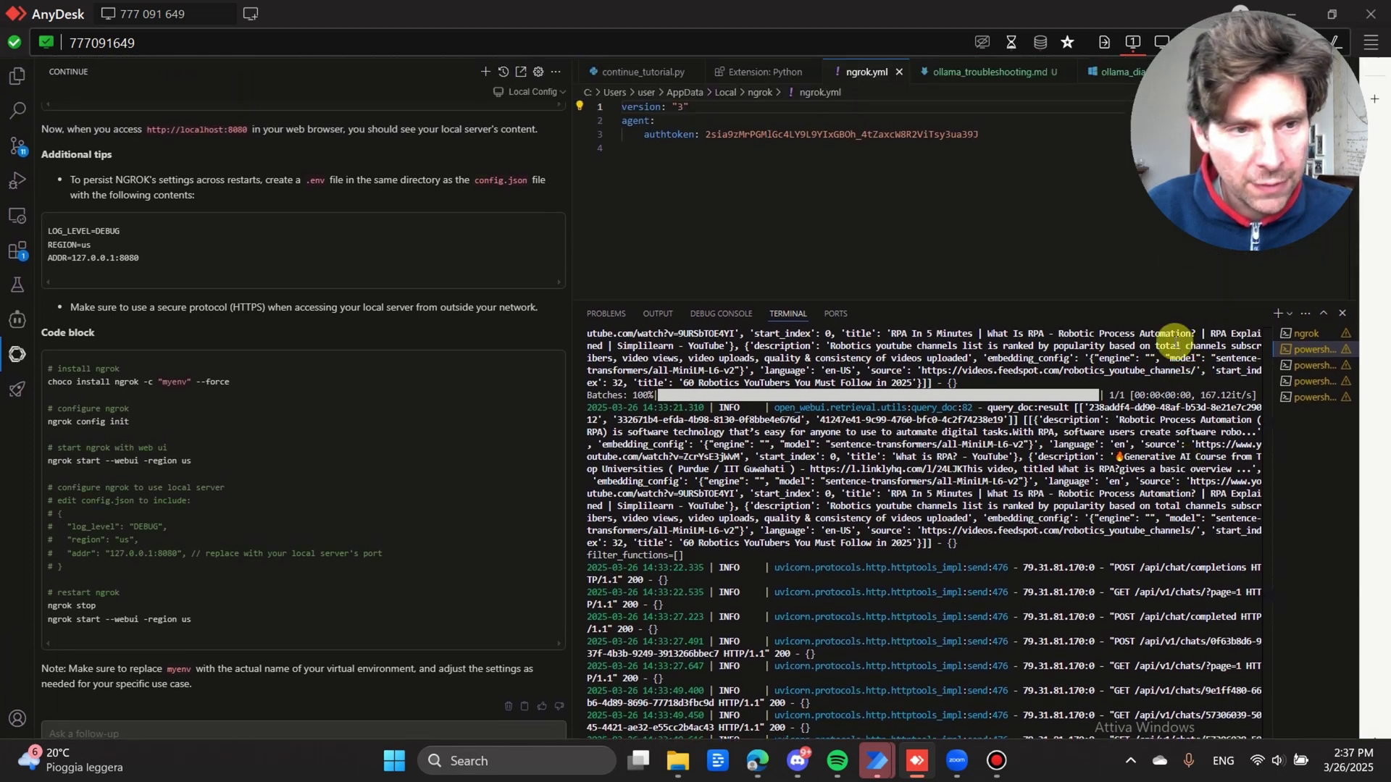
pyautogui.click(1277, 321)
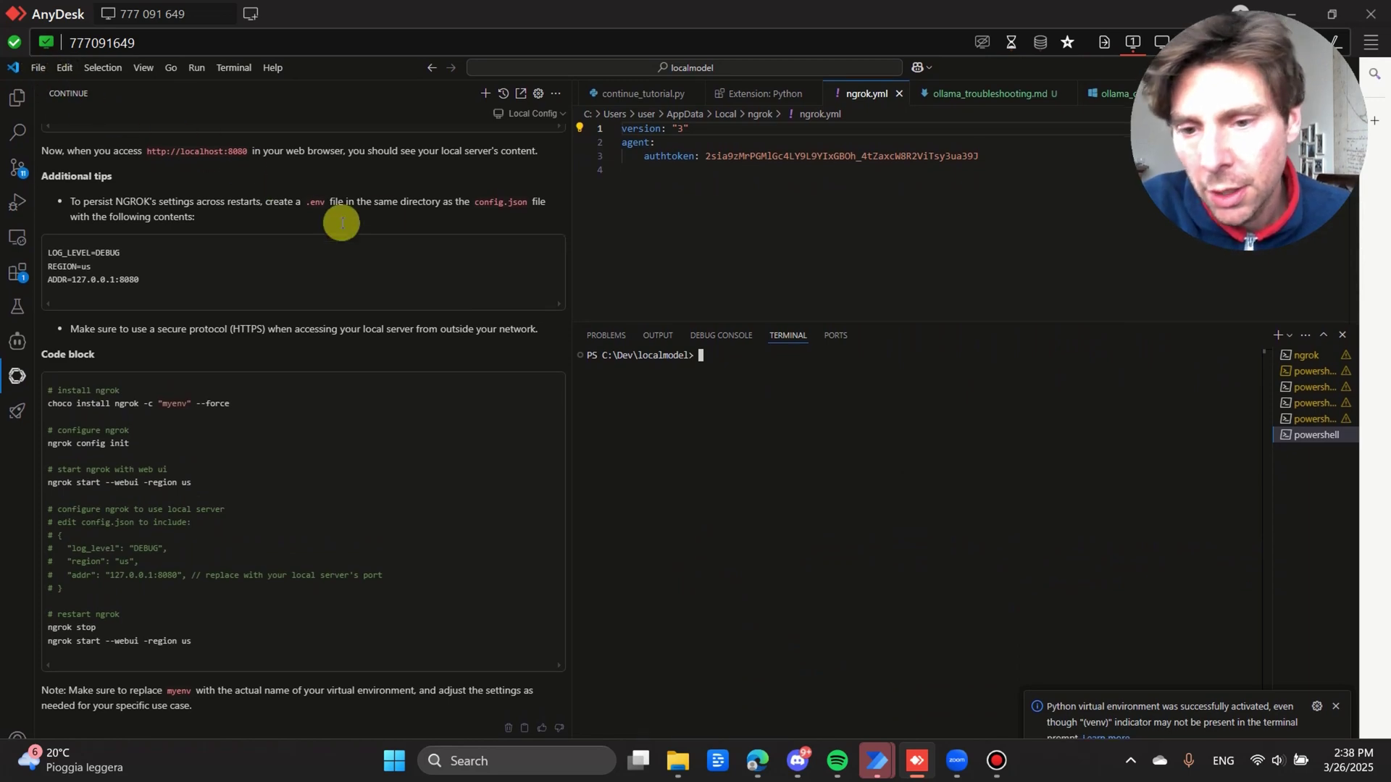
# Step: Recall and run venv\Scripts\activate from the terminal history to activate the virtual environment
pyautogui.click(752, 340)
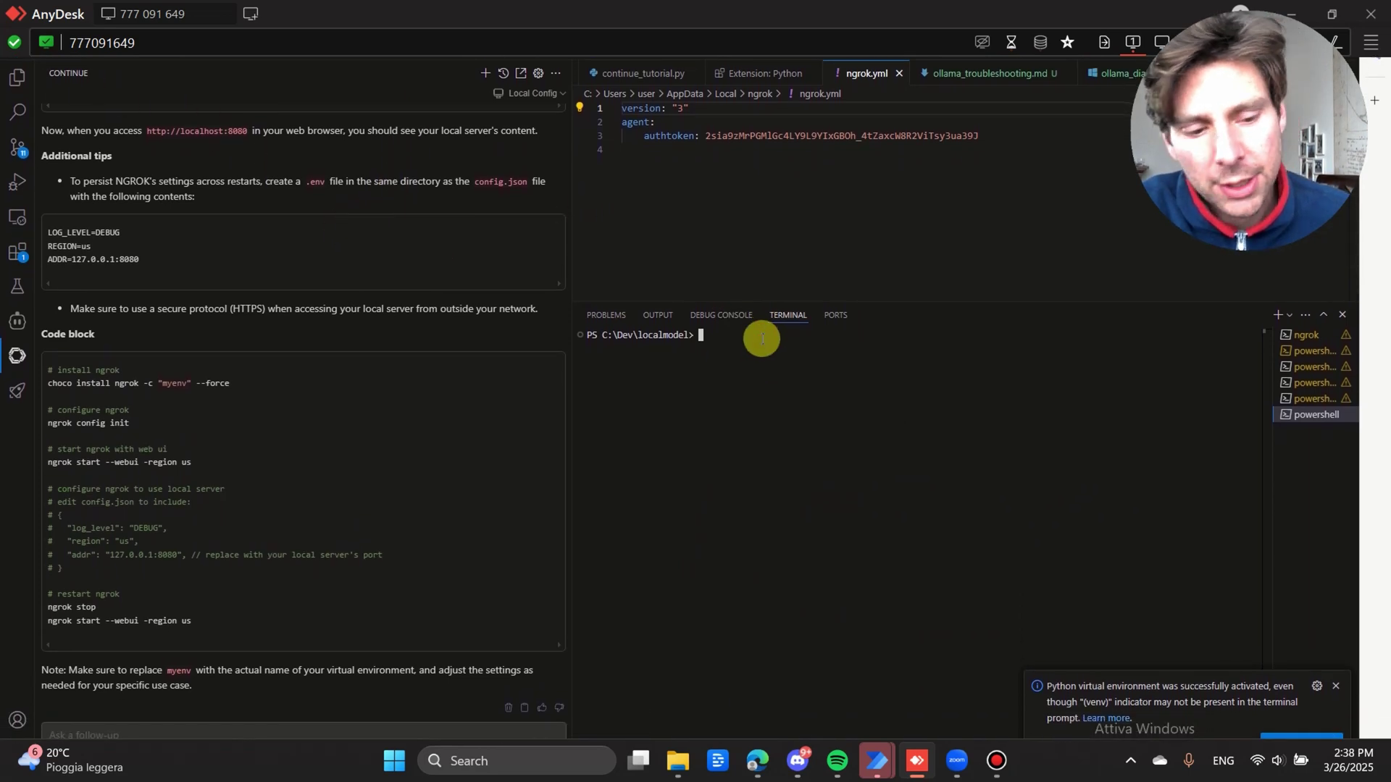
pyautogui.press('Up')
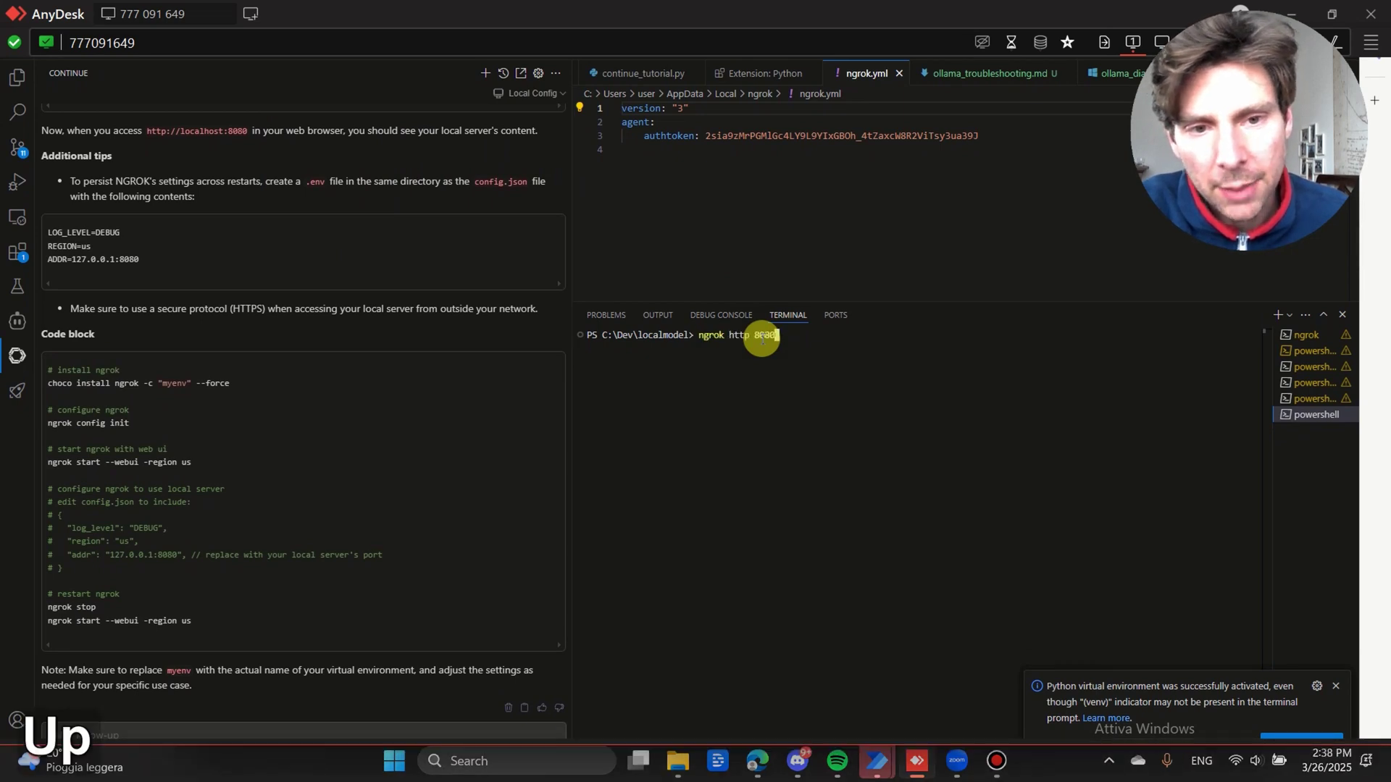
pyautogui.press('Up')
pyautogui.press('Up')
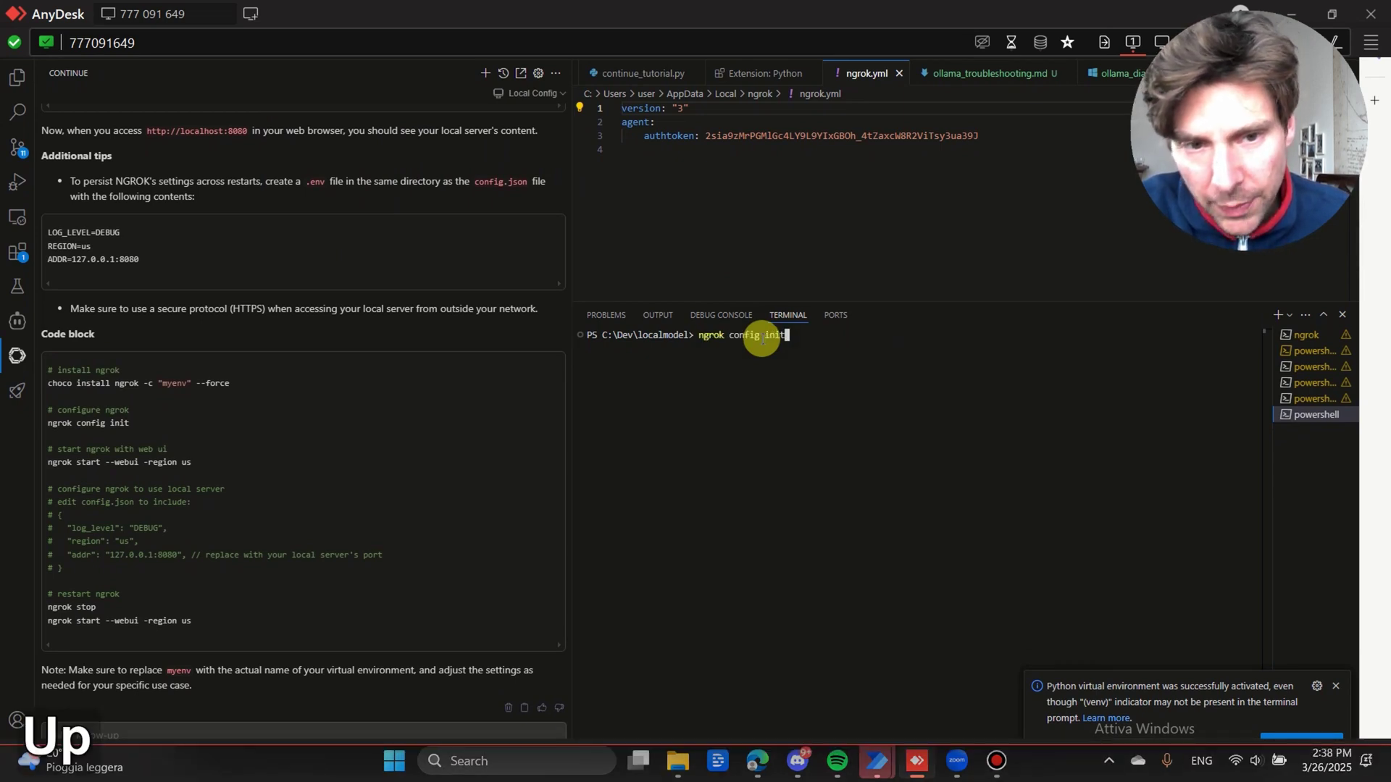
pyautogui.press('Up')
pyautogui.press('Up')
pyautogui.press('Up')
pyautogui.press('Up')
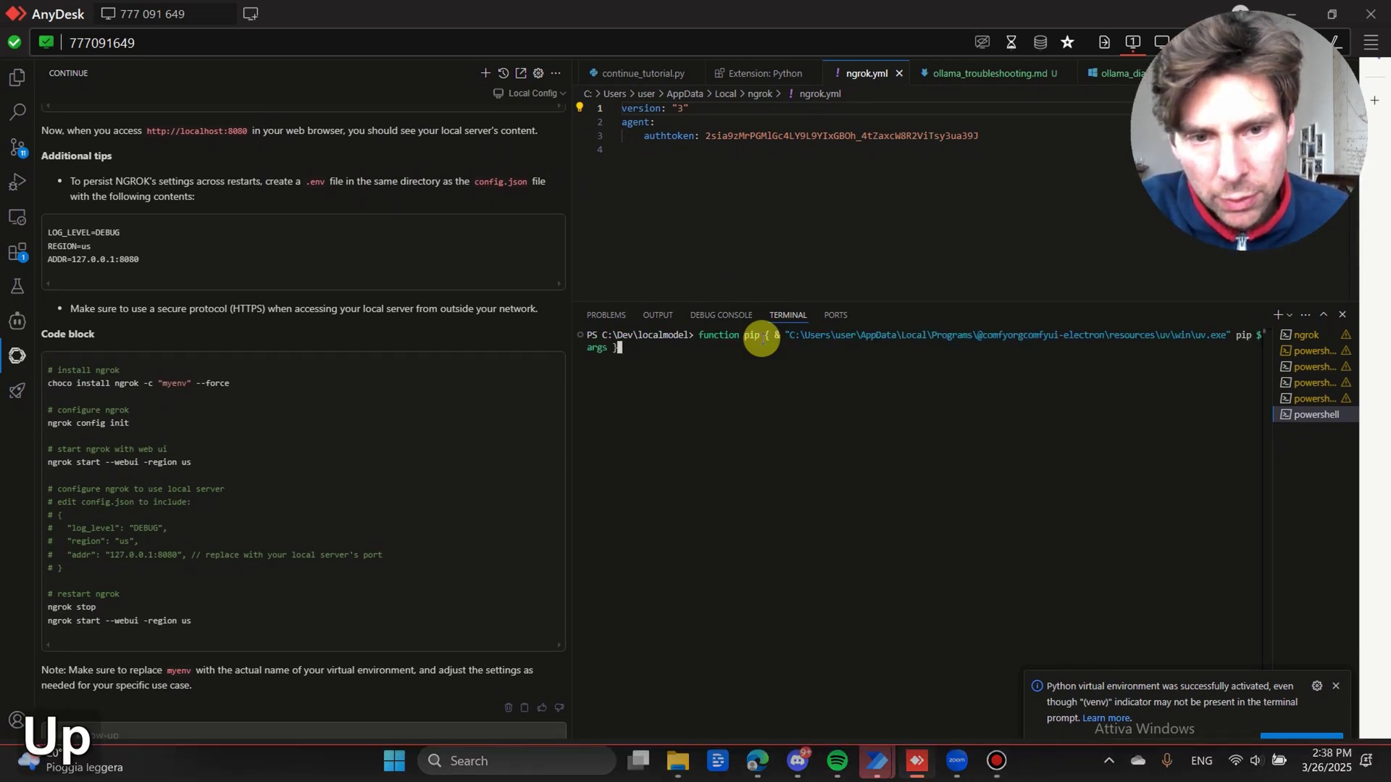
pyautogui.press('Up')
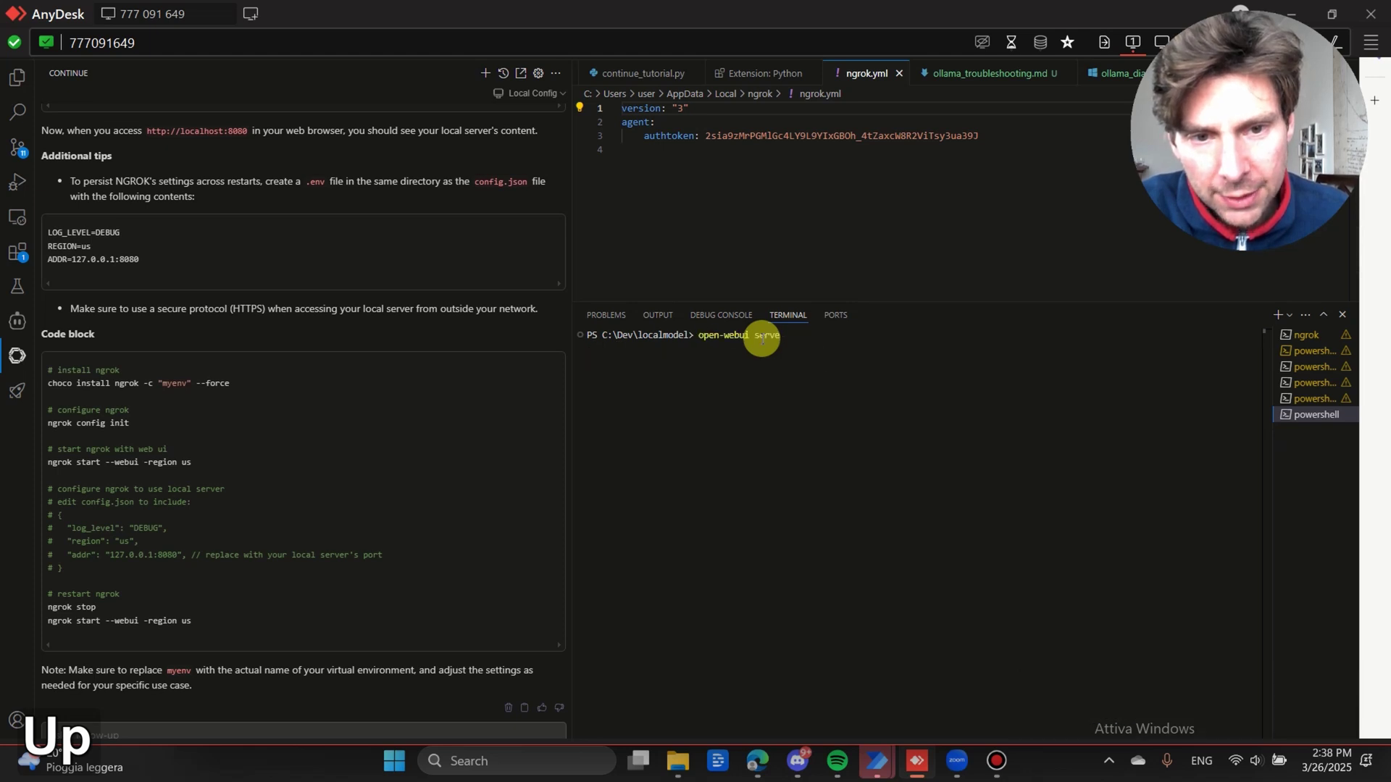
pyautogui.press('Up')
pyautogui.press('Up')
pyautogui.press('Down')
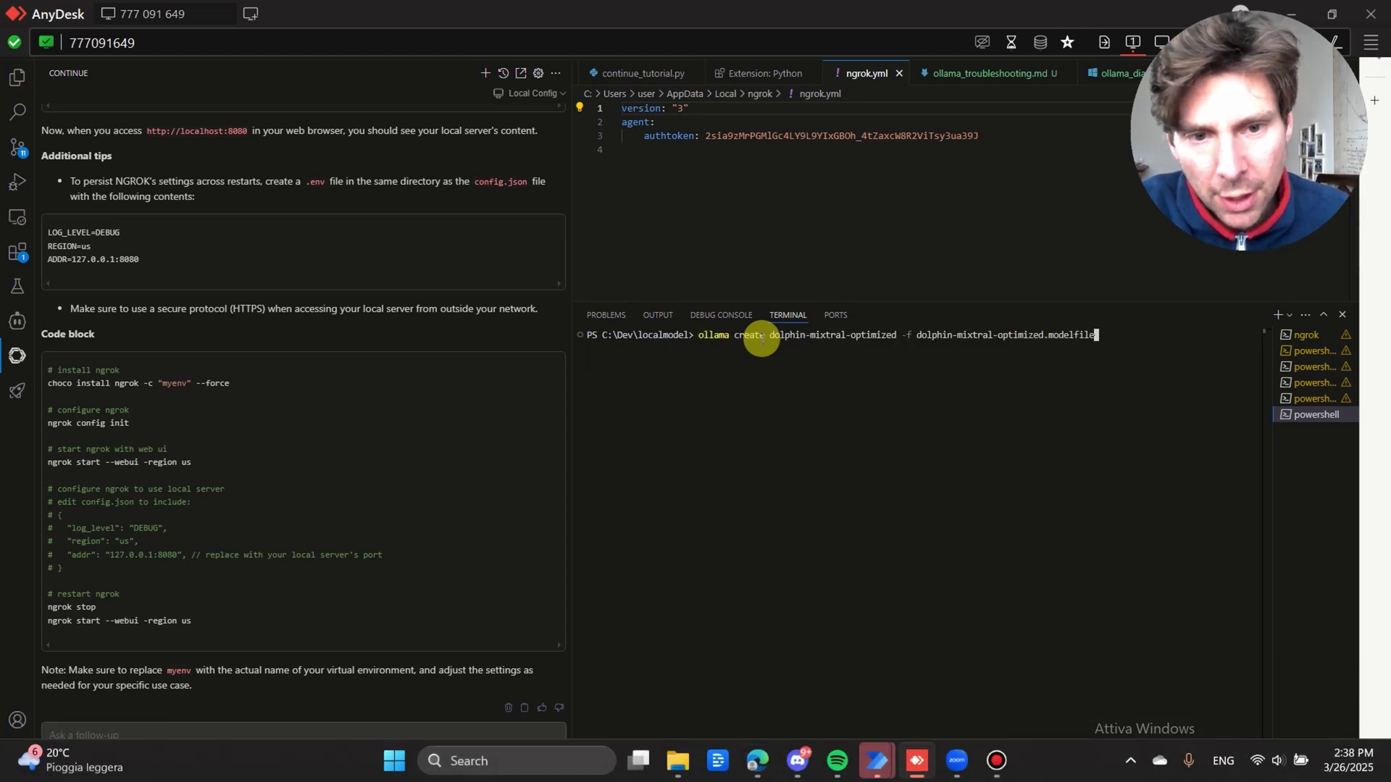
pyautogui.press('Down')
pyautogui.press('Down')
pyautogui.press('Up')
pyautogui.press('Return')
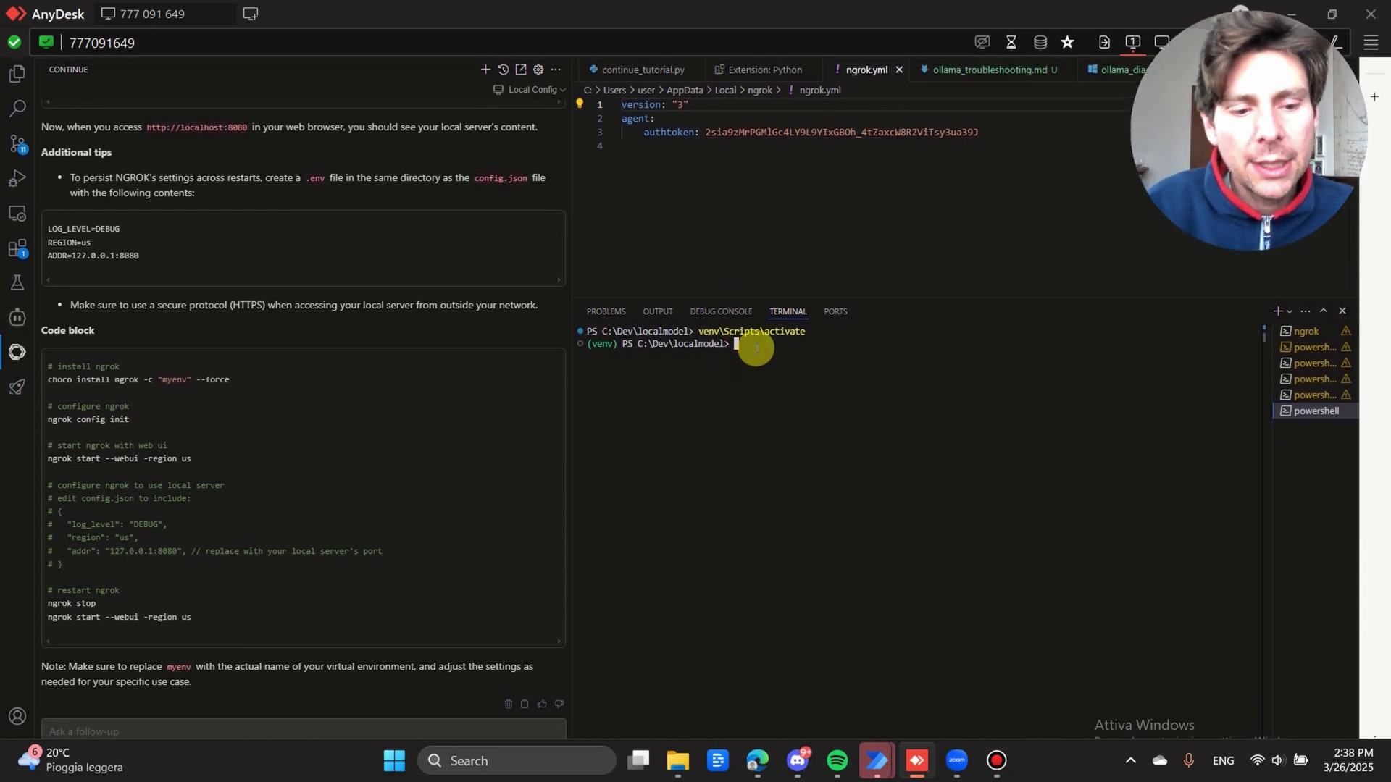
# Step: Copy 'open-webui serve' from the Quick Start docs and put it at the VS Code terminal prompt
pyautogui.press('Up')
pyautogui.press('Up')
pyautogui.press('Up')
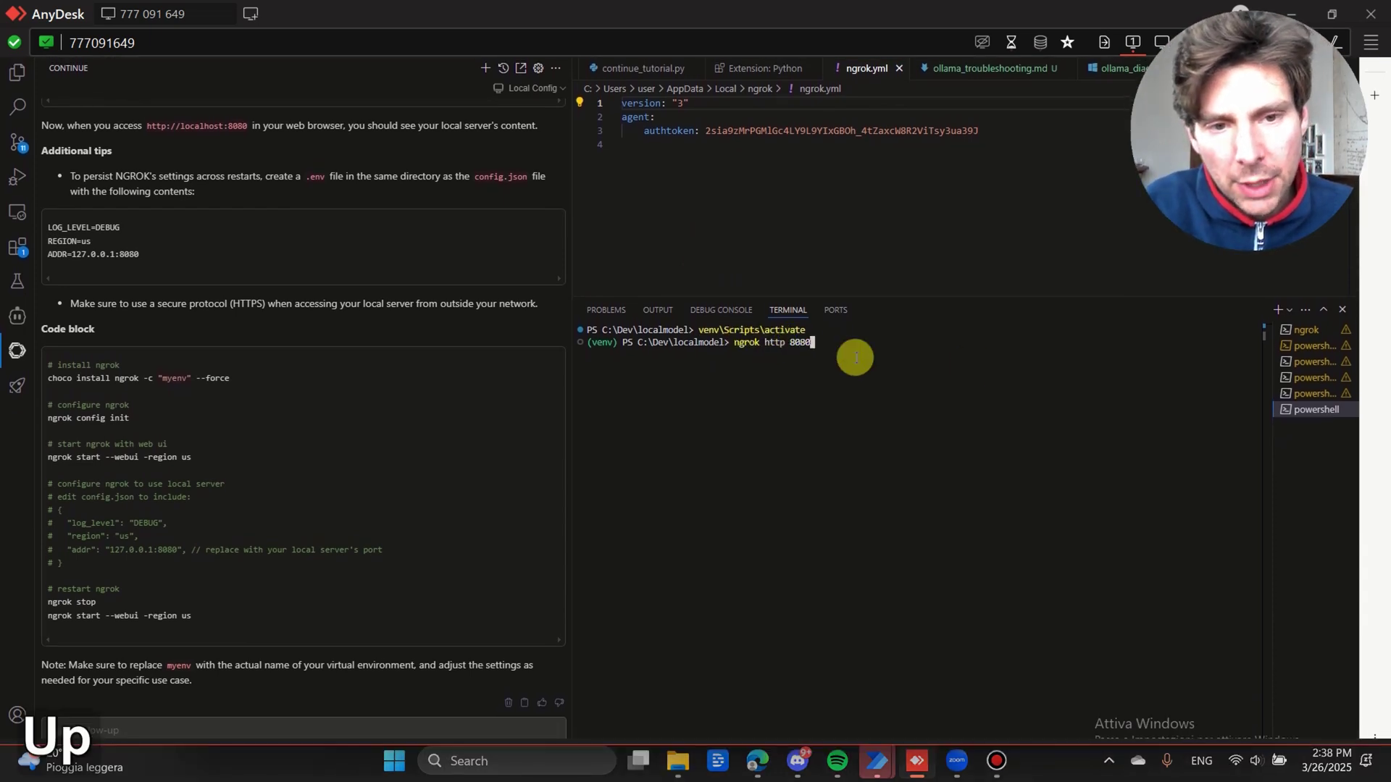
pyautogui.press('Up')
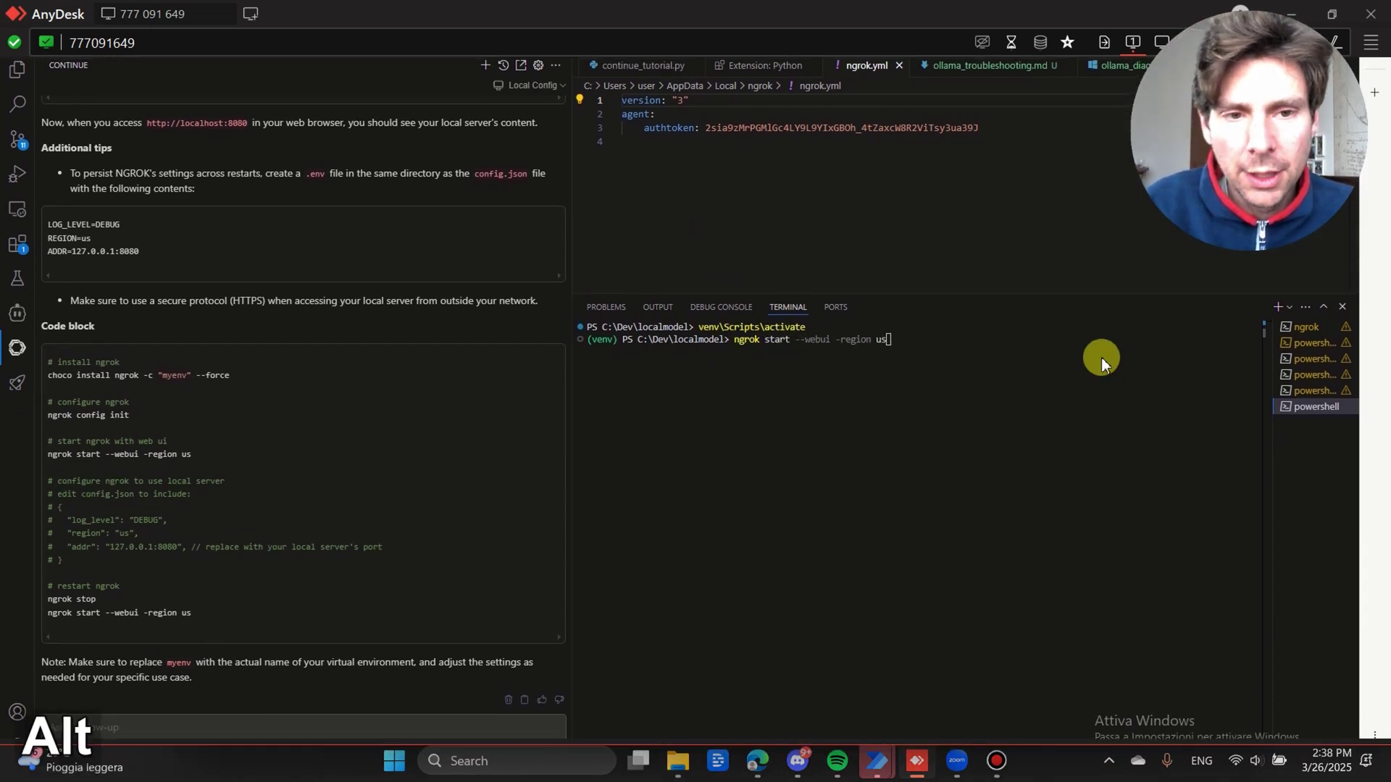
pyautogui.hotkey('alt', 'Tab')
pyautogui.press('alt')
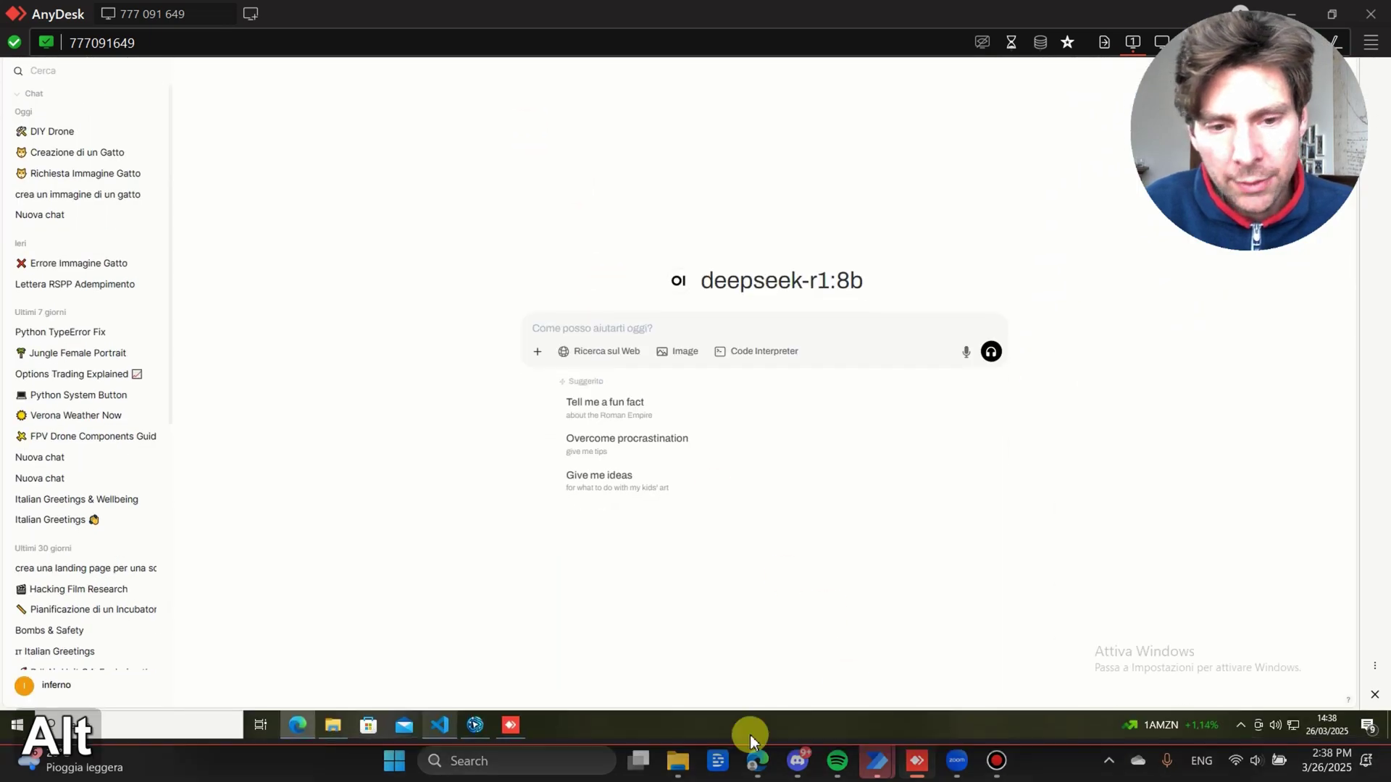
pyautogui.click(755, 762)
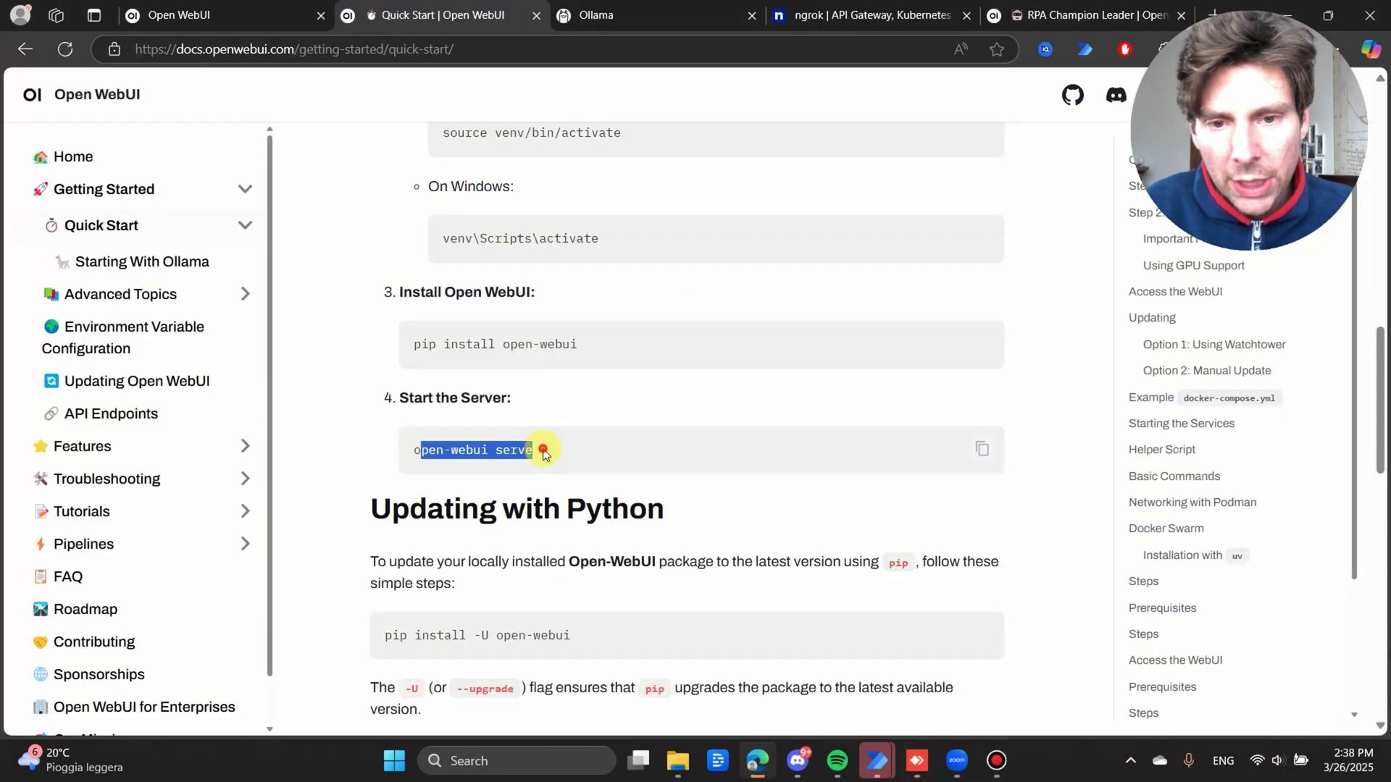
pyautogui.moveTo(543, 451); pyautogui.dragTo(391, 451)
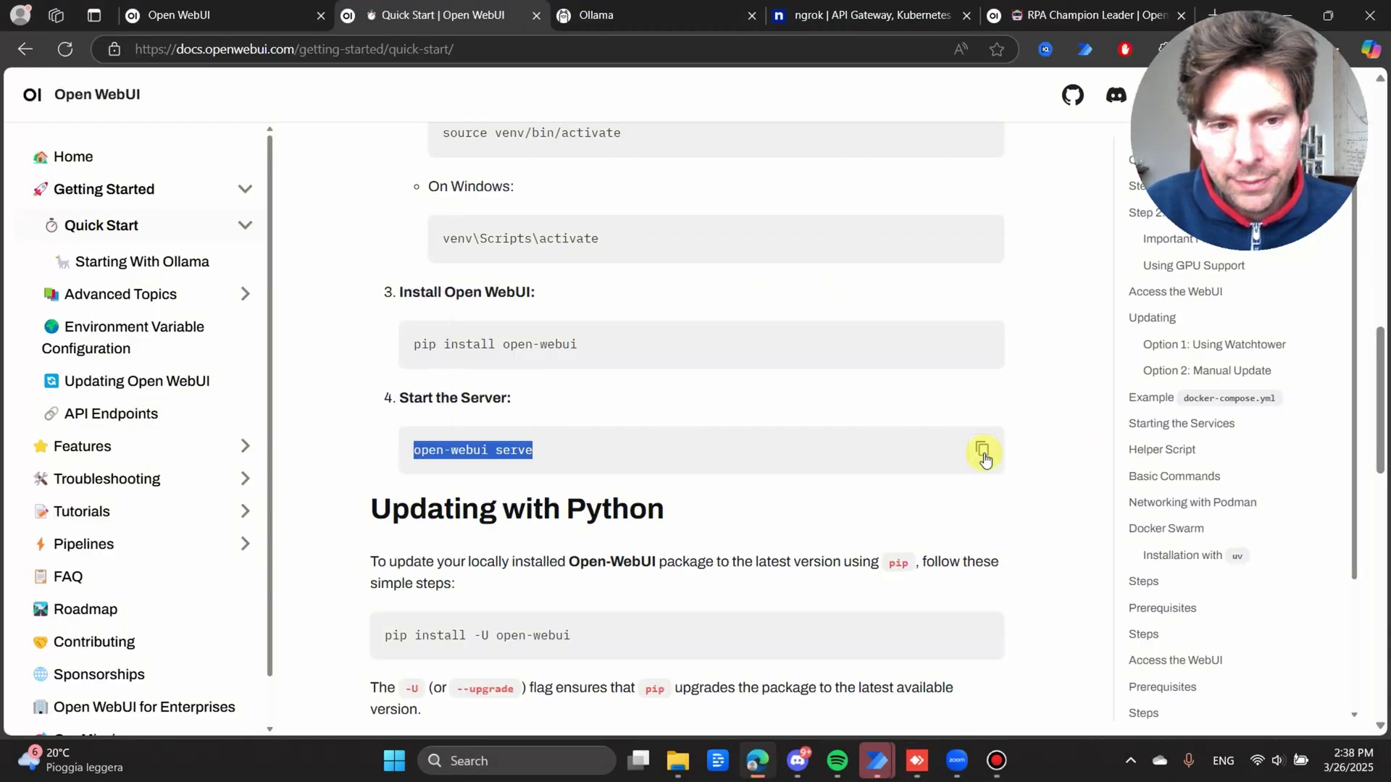
pyautogui.click(982, 451)
pyautogui.hotkey('alt', 'Tab')
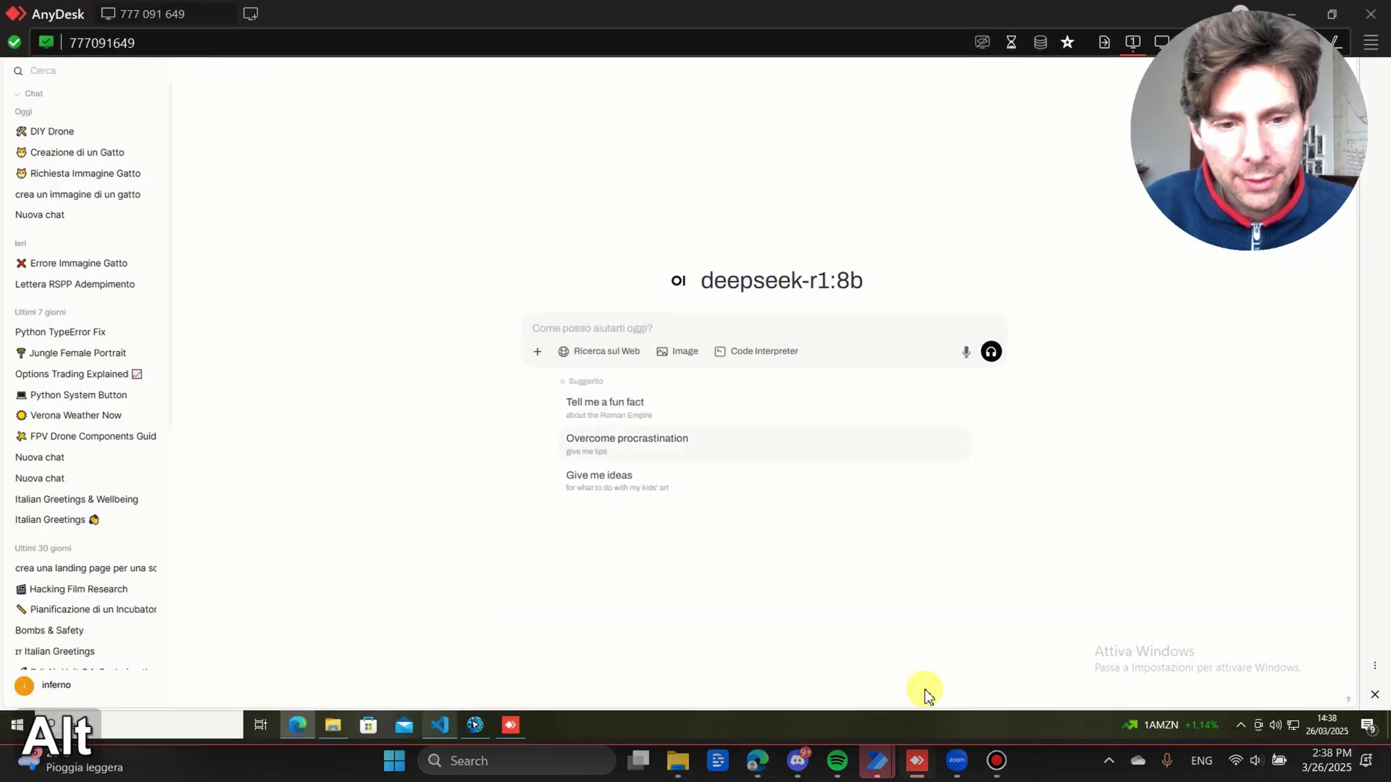
pyautogui.click(442, 726)
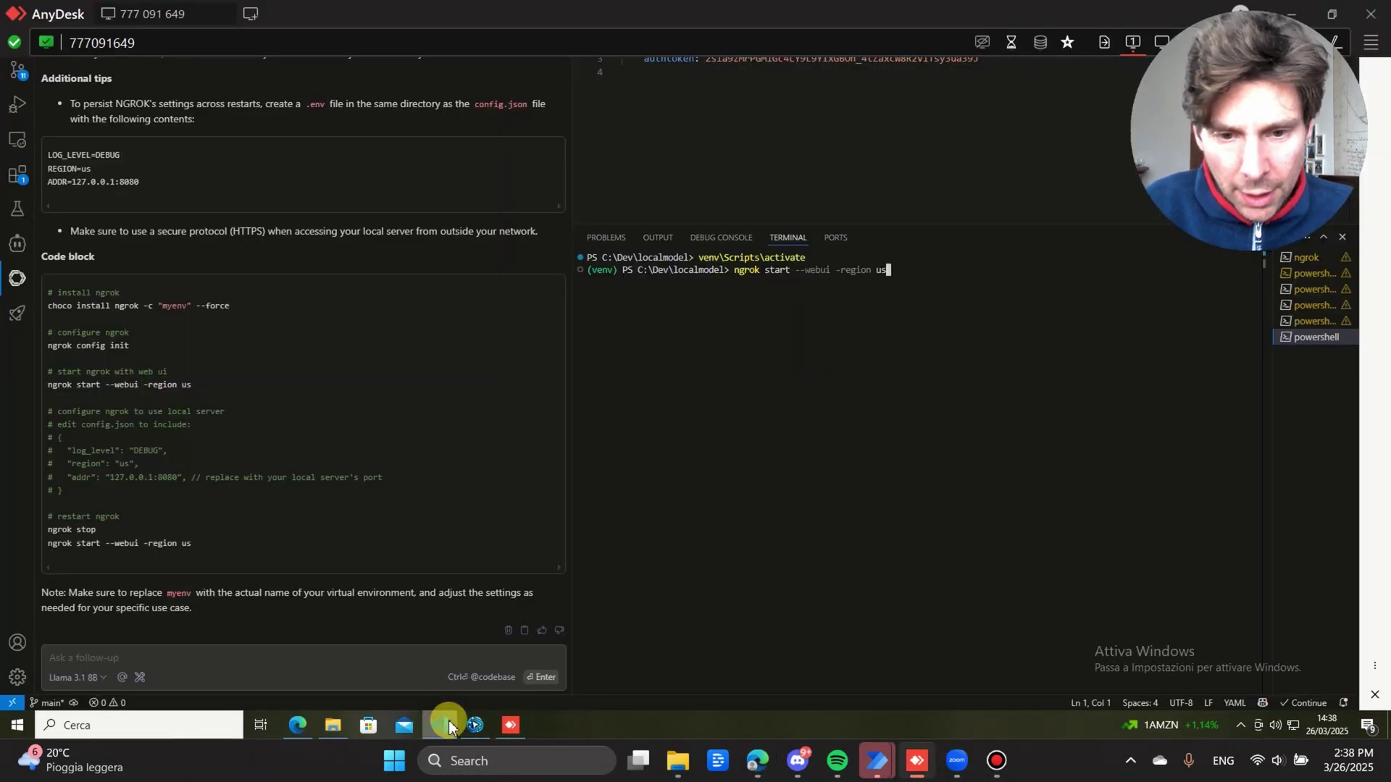
pyautogui.click(915, 348)
pyautogui.press('BackSpace')
pyautogui.press('BackSpace')
pyautogui.press('BackSpace')
pyautogui.press('BackSpace')
pyautogui.press('BackSpace')
pyautogui.press('BackSpace')
pyautogui.press('BackSpace')
pyautogui.press('BackSpace')
pyautogui.press('BackSpace')
pyautogui.press('BackSpace')
pyautogui.press('BackSpace')
pyautogui.press('BackSpace')
pyautogui.press('BackSpace')
pyautogui.press('BackSpace')
pyautogui.press('BackSpace')
pyautogui.press('BackSpace')
pyautogui.press('BackSpace')
pyautogui.press('BackSpace')
pyautogui.press('BackSpace')
pyautogui.press('BackSpace')
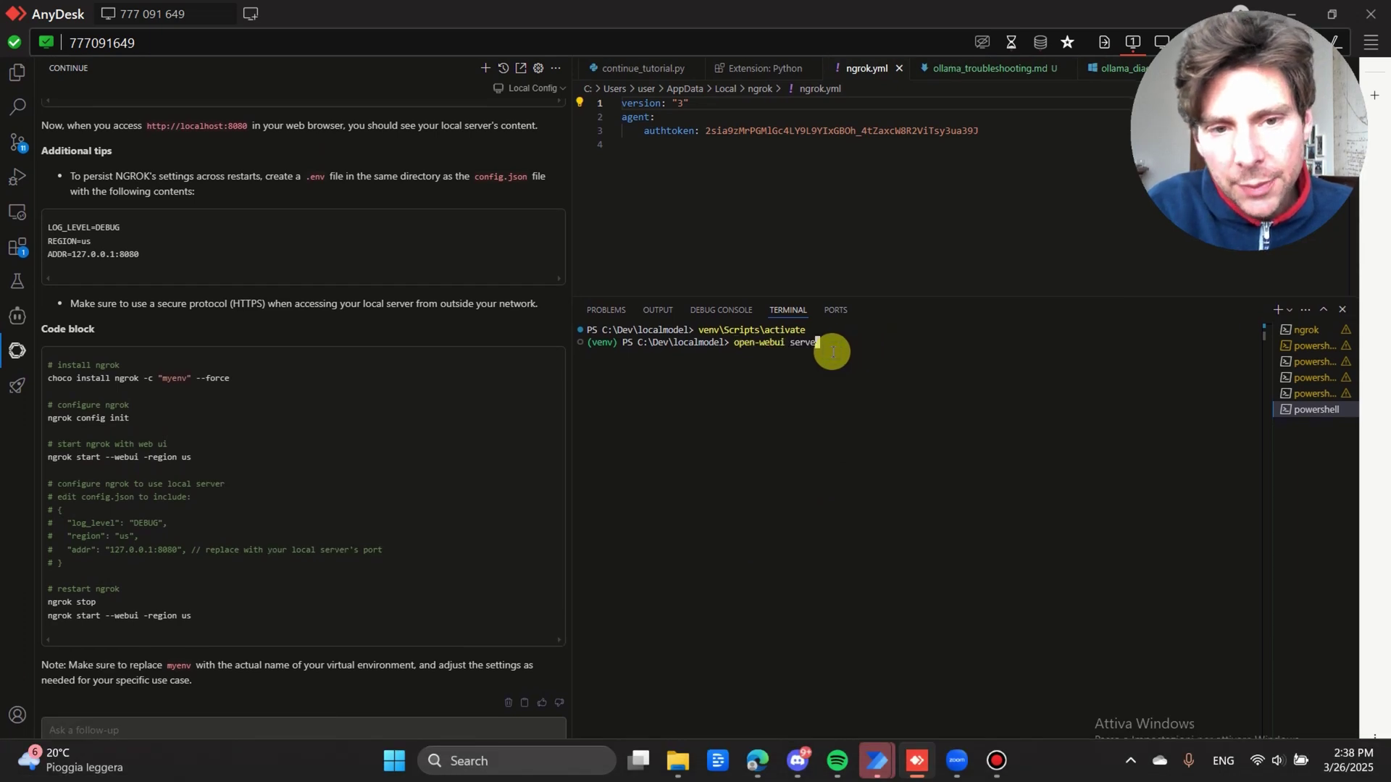
# Step: Run 'open-webui serve' and let Open WebUI v0.5.20 start, fetching all 30 files
pyautogui.press('Return')
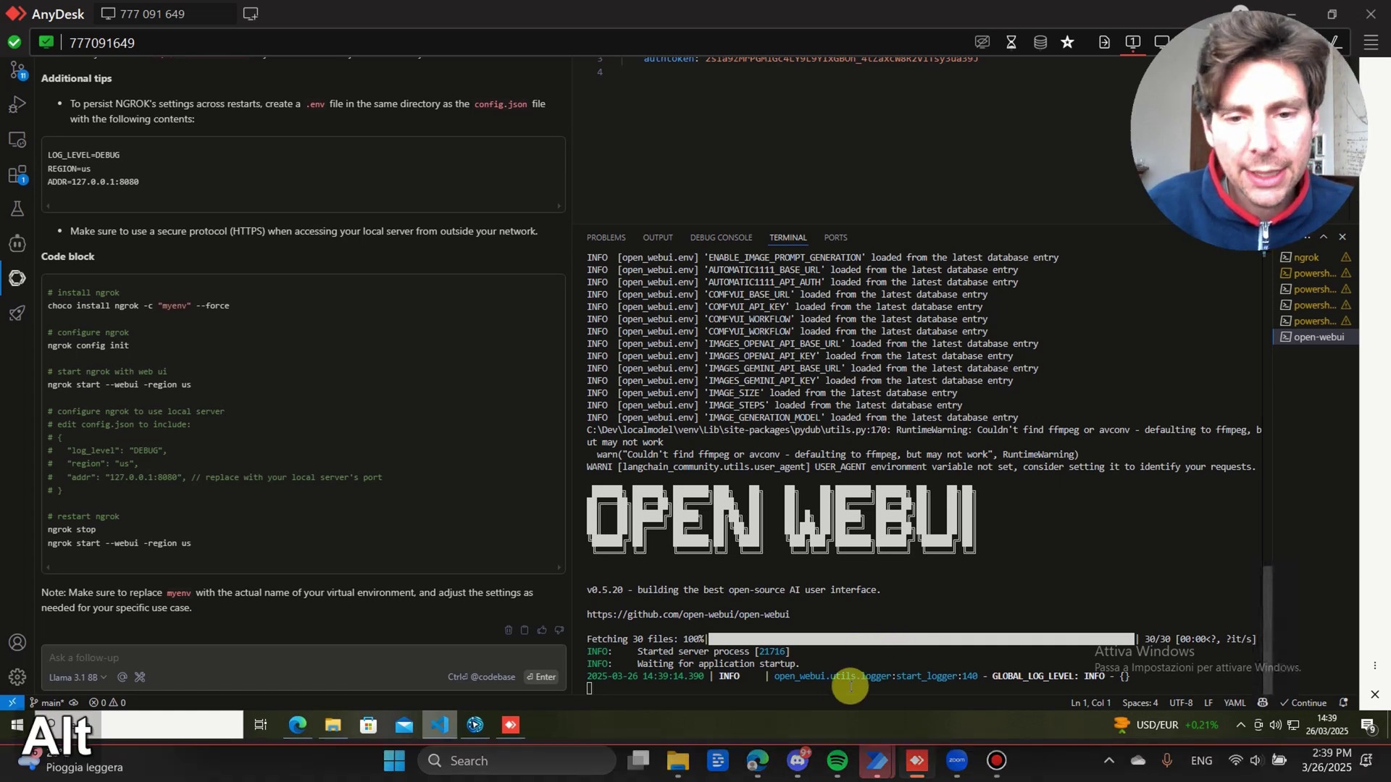
# Step: Reload Open WebUI at localhost:8080 in Edge and restore the window so the server log shows beside it
pyautogui.click(298, 725)
pyautogui.click(209, 96)
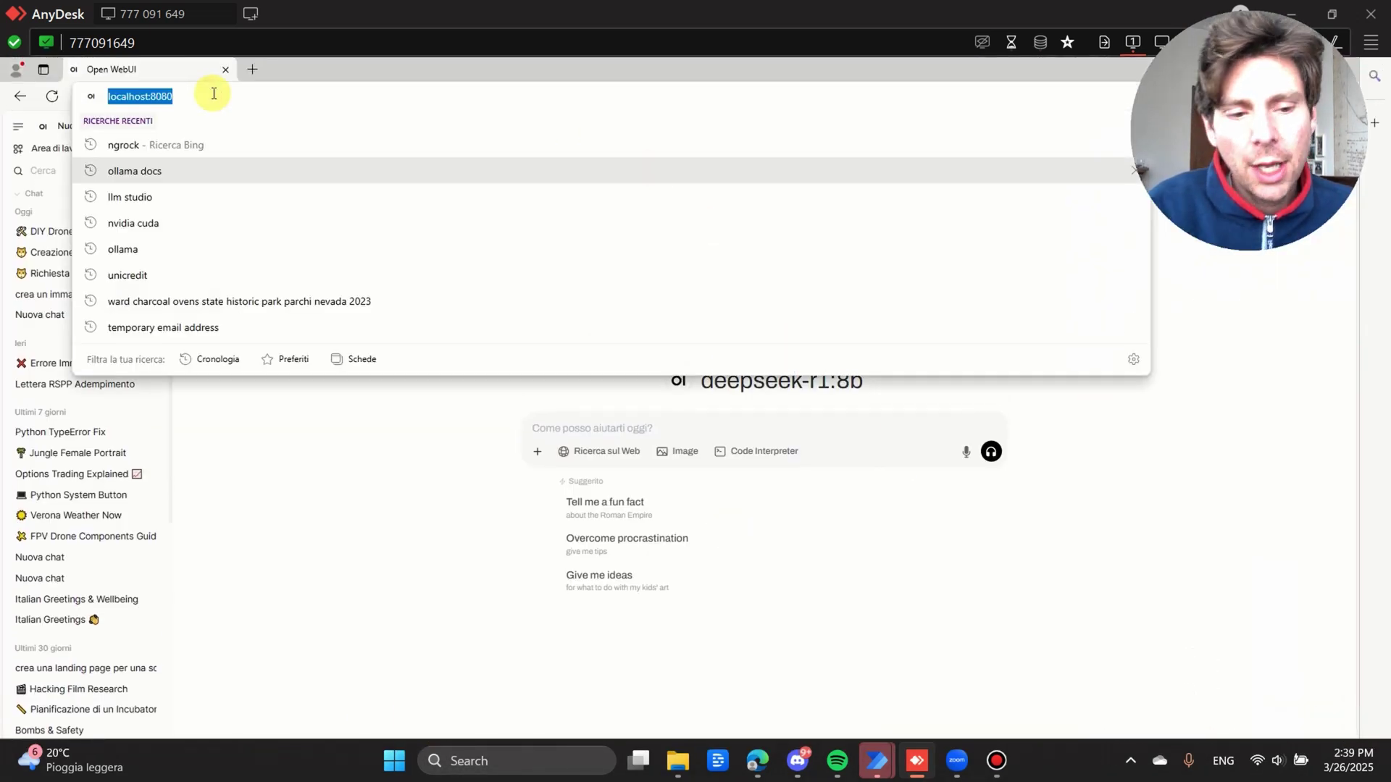
pyautogui.press('Return')
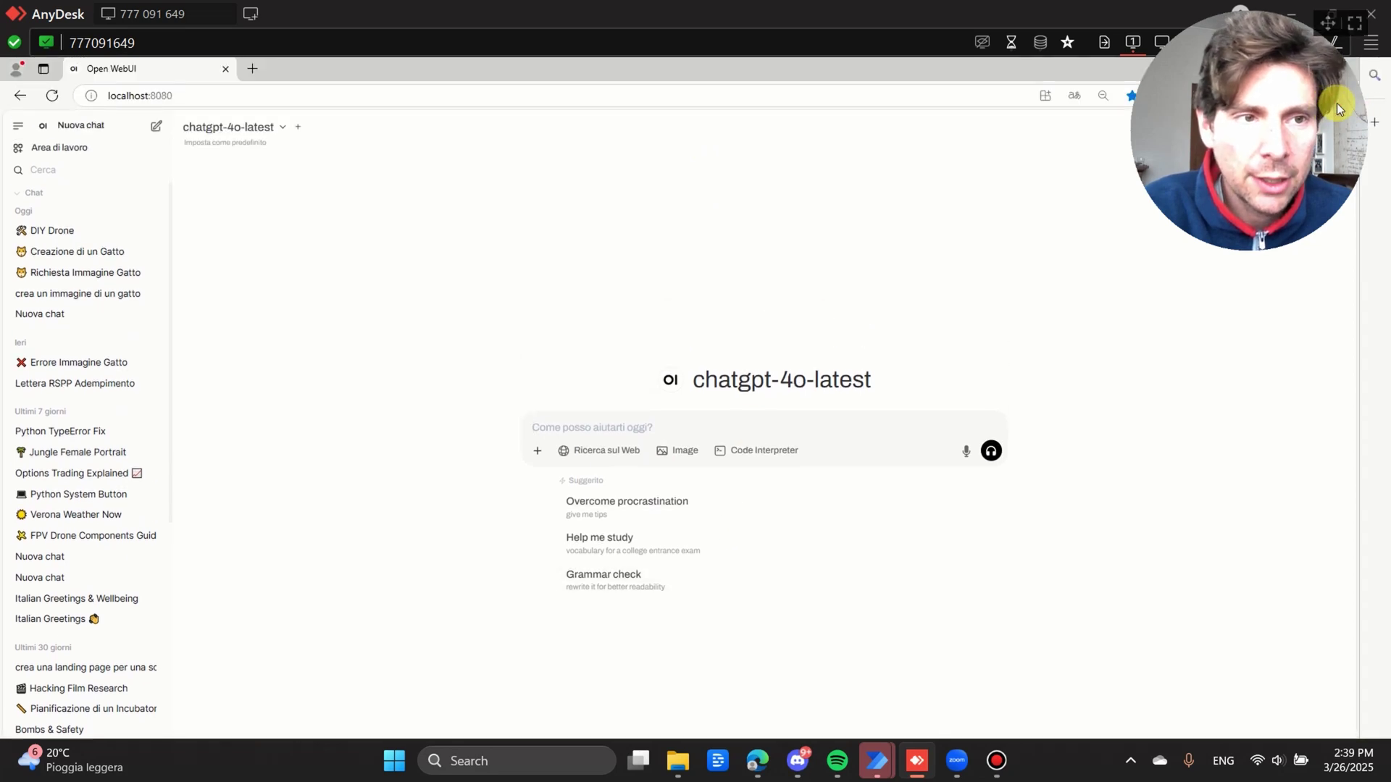
pyautogui.click(1064, 71)
pyautogui.moveTo(1064, 72); pyautogui.dragTo(530, 115)
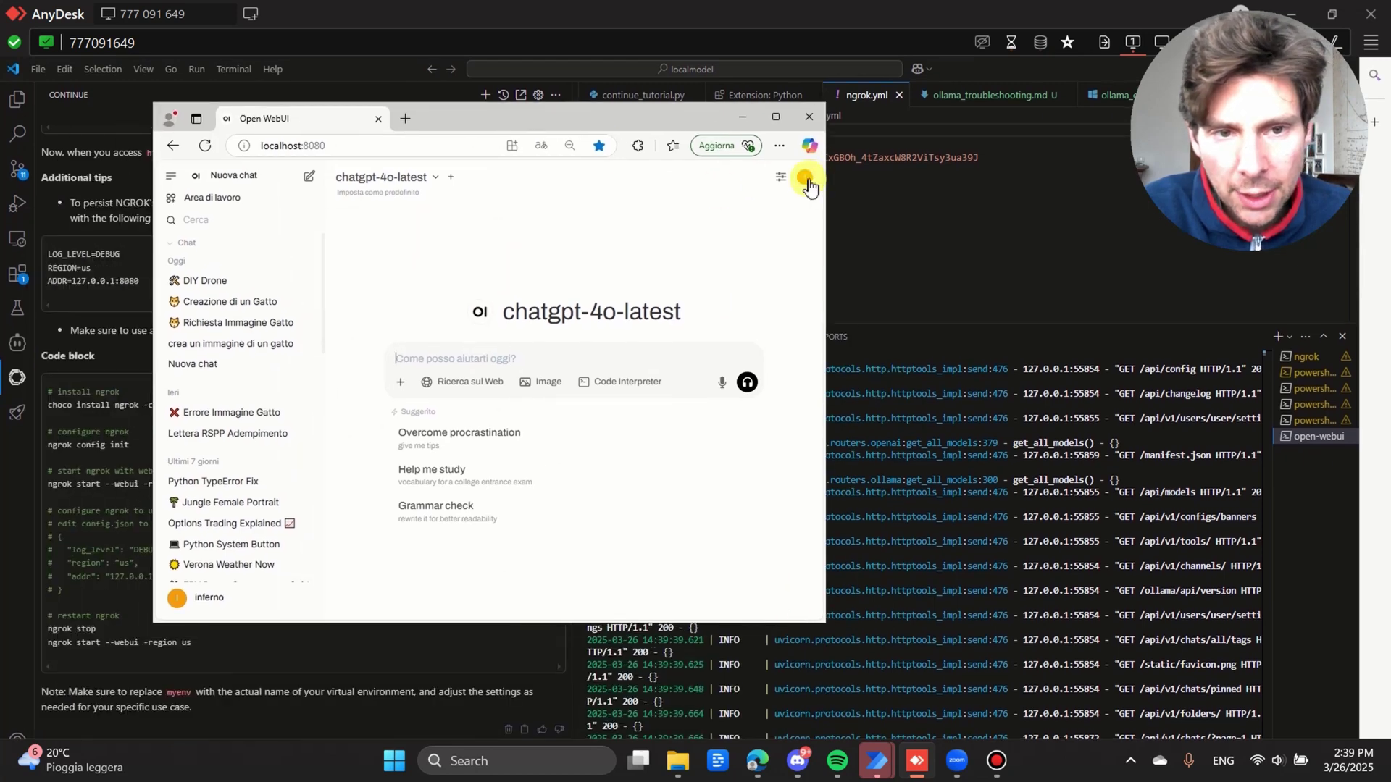
# Step: From the avatar menu, go to Pannello di amministrazione > Impostazioni and open the Modelli list of 66 models
pyautogui.click(806, 179)
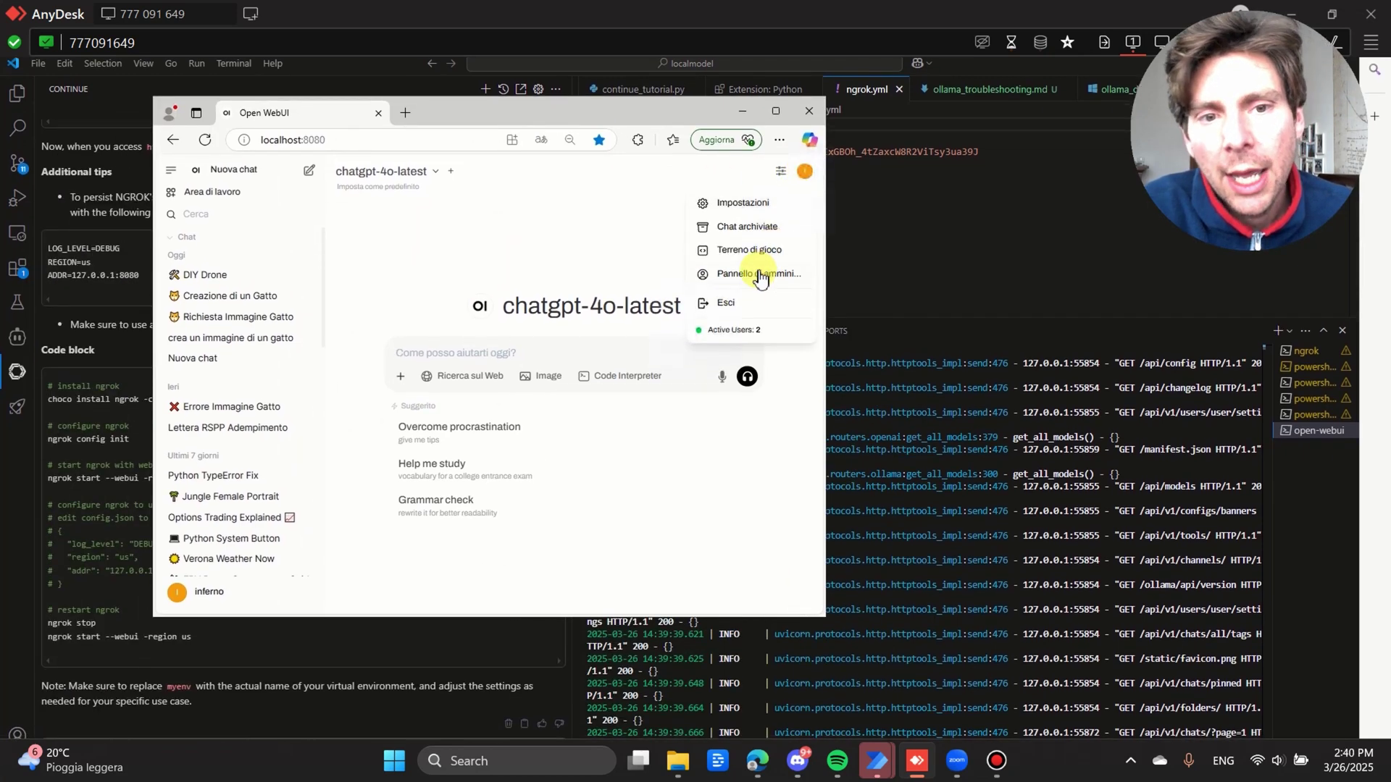
pyautogui.click(760, 279)
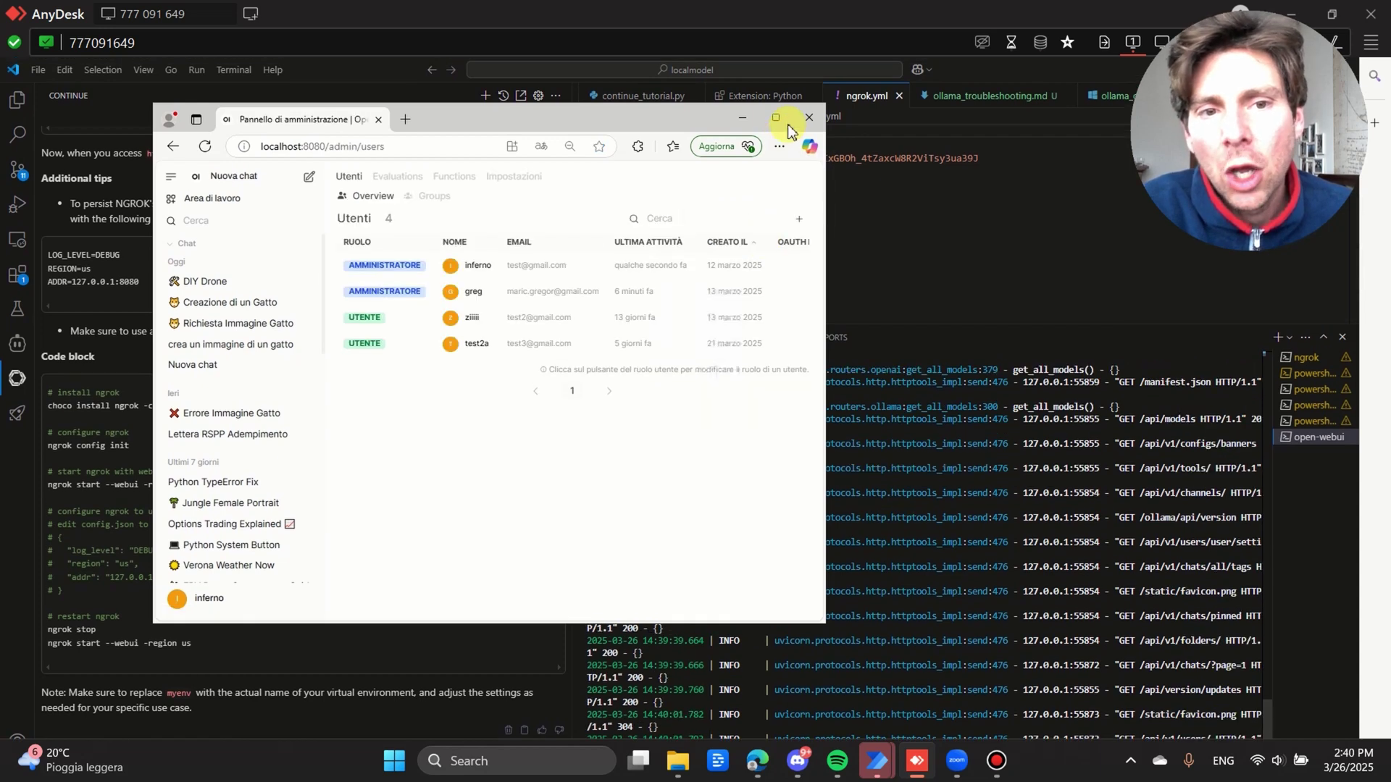
pyautogui.click(778, 120)
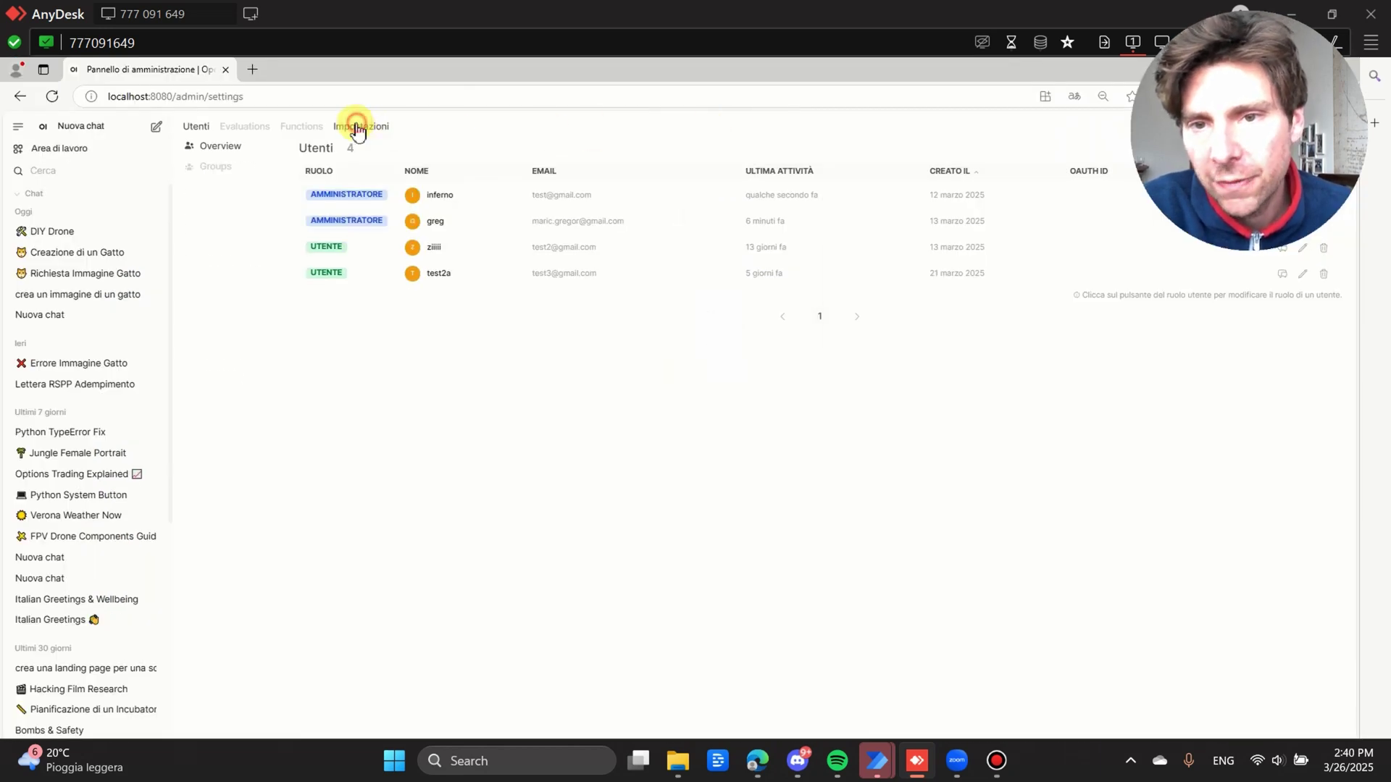
pyautogui.click(358, 128)
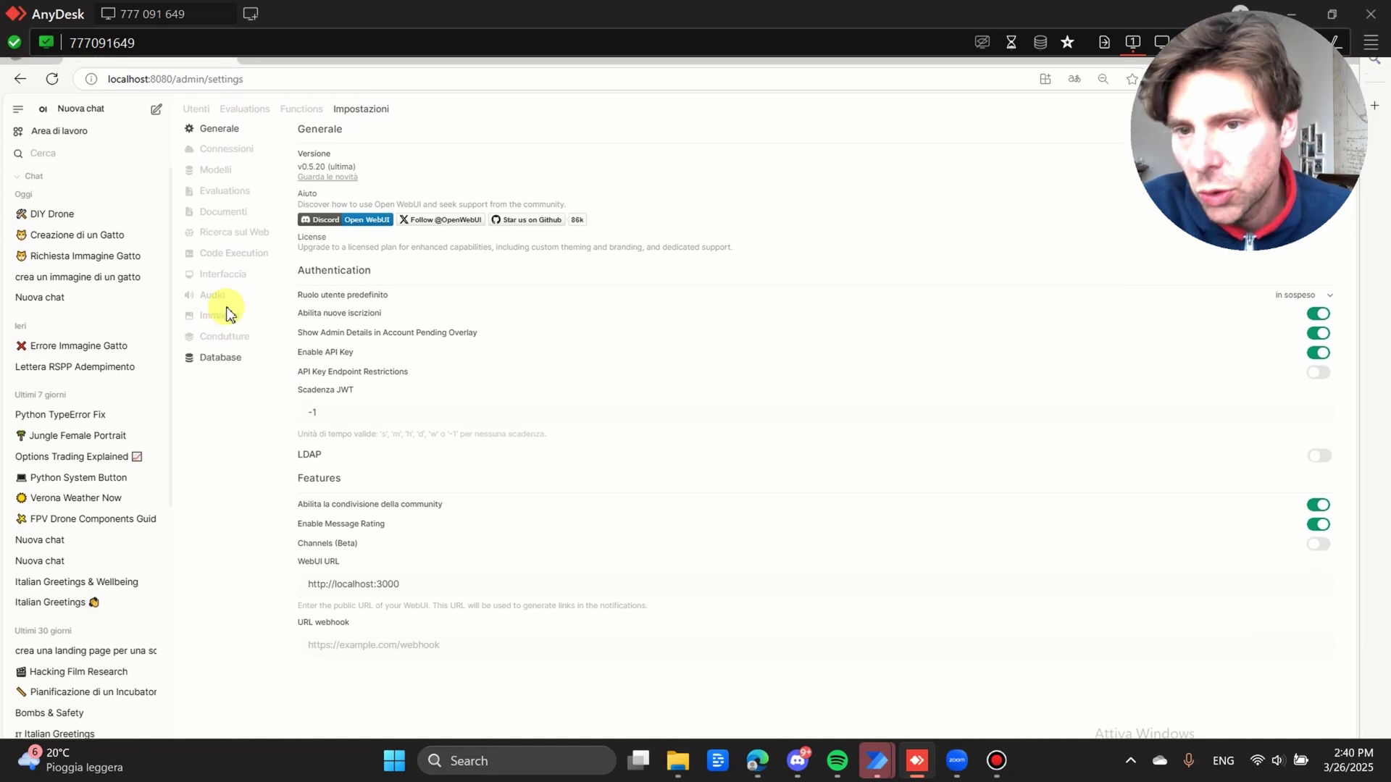
pyautogui.click(221, 319)
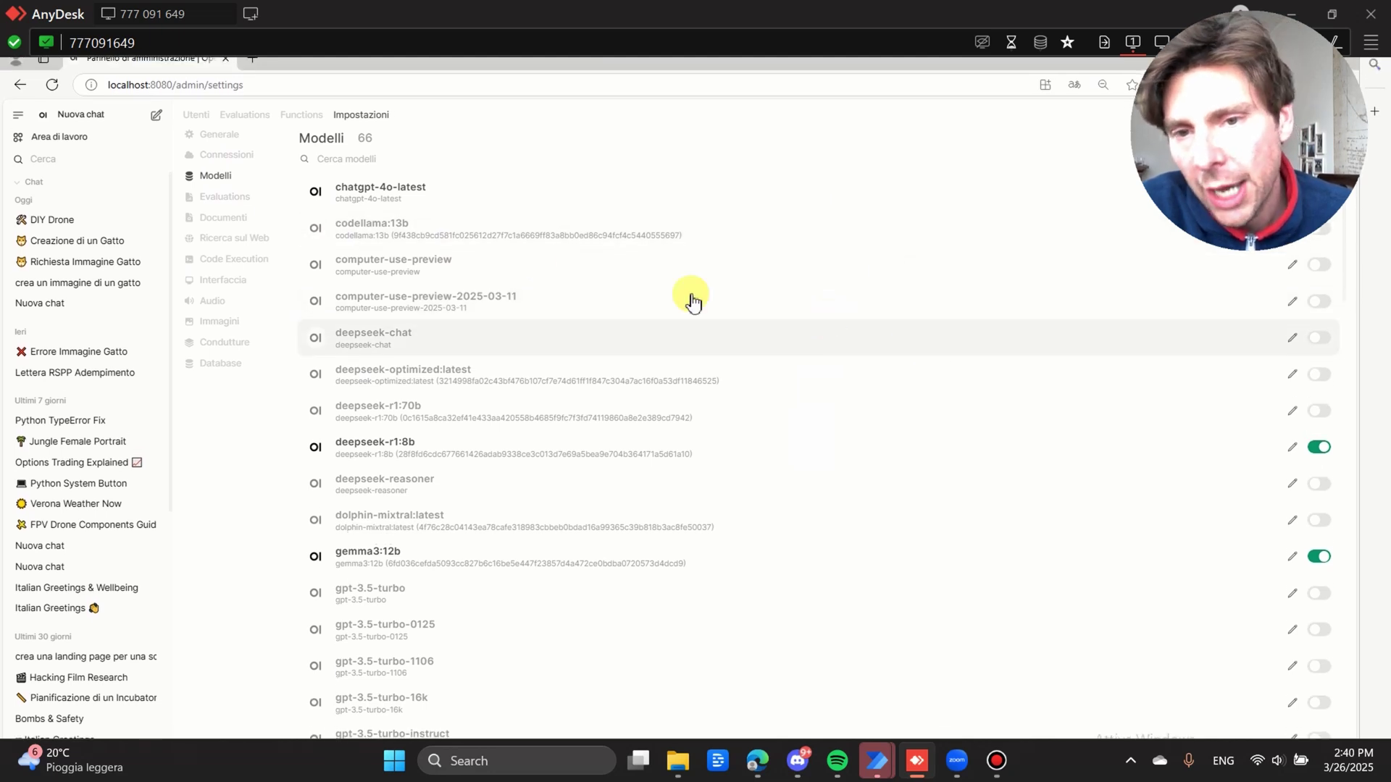
pyautogui.click(226, 166)
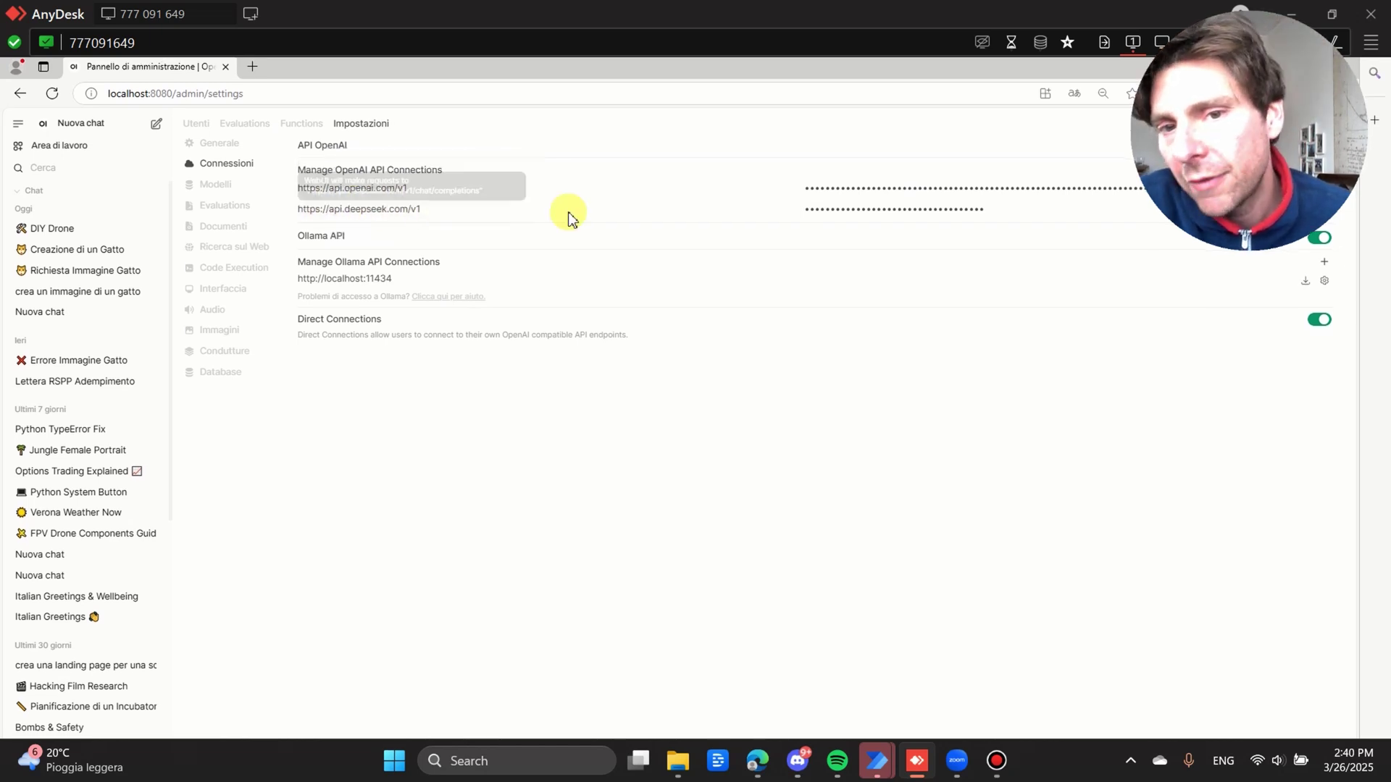
pyautogui.click(212, 190)
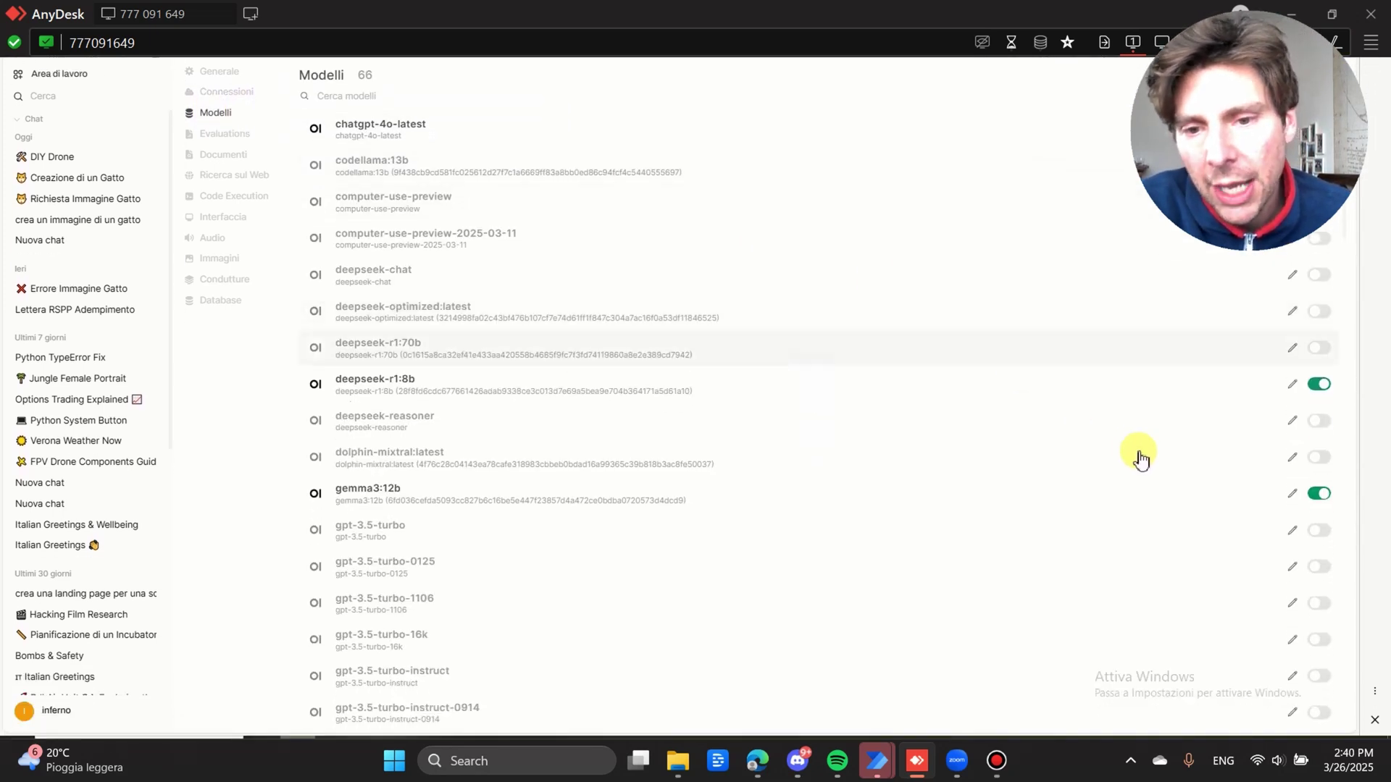
pyautogui.scroll(-5, 1137, 457)
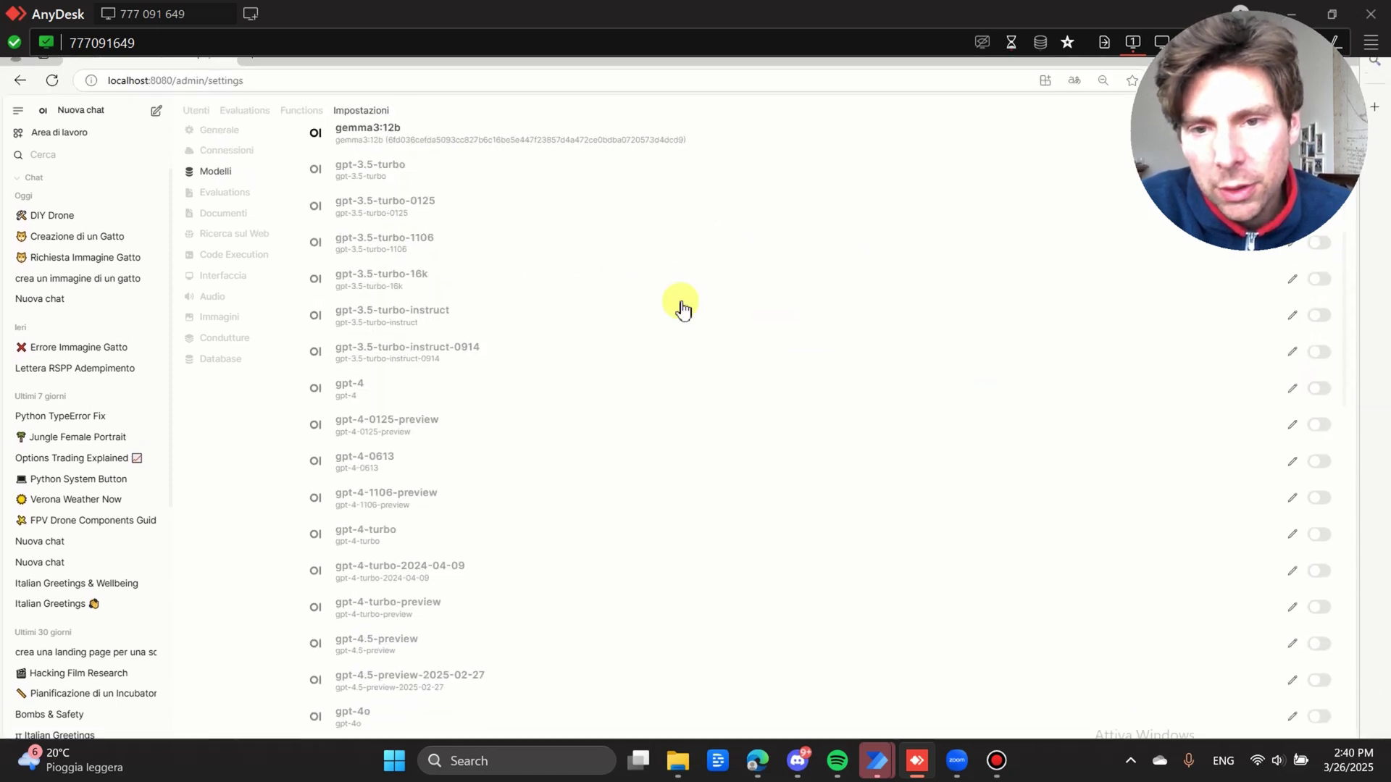
pyautogui.scroll(-5, 683, 310)
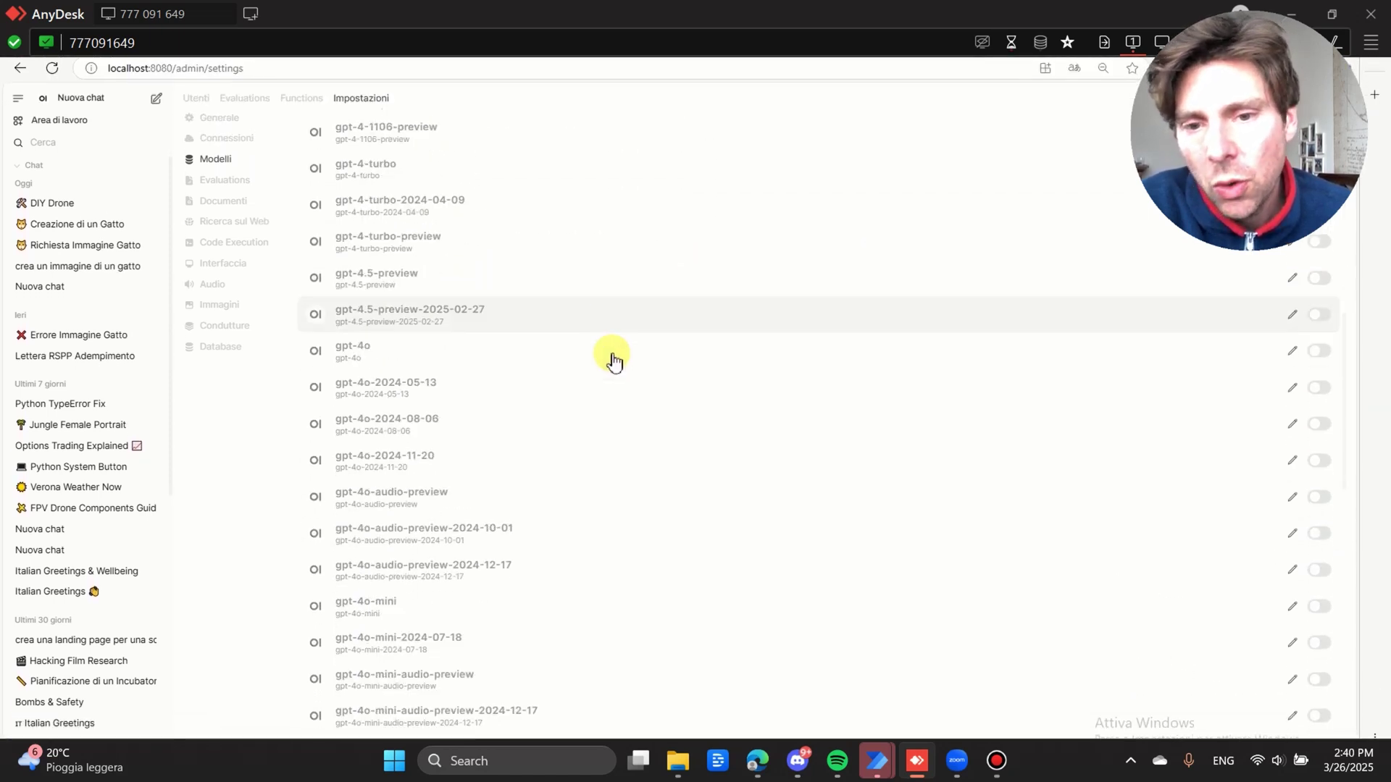
pyautogui.scroll(-5, 613, 362)
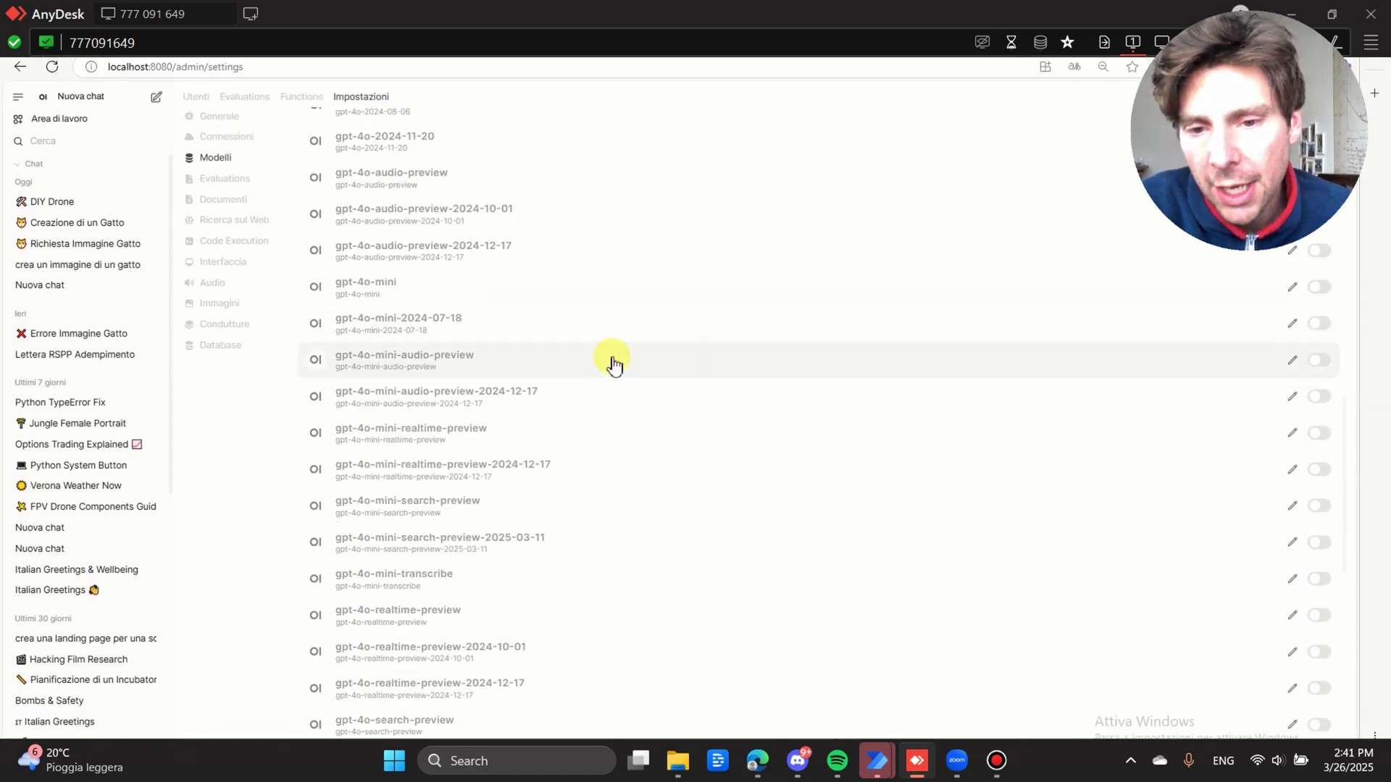
pyautogui.scroll(-5, 613, 363)
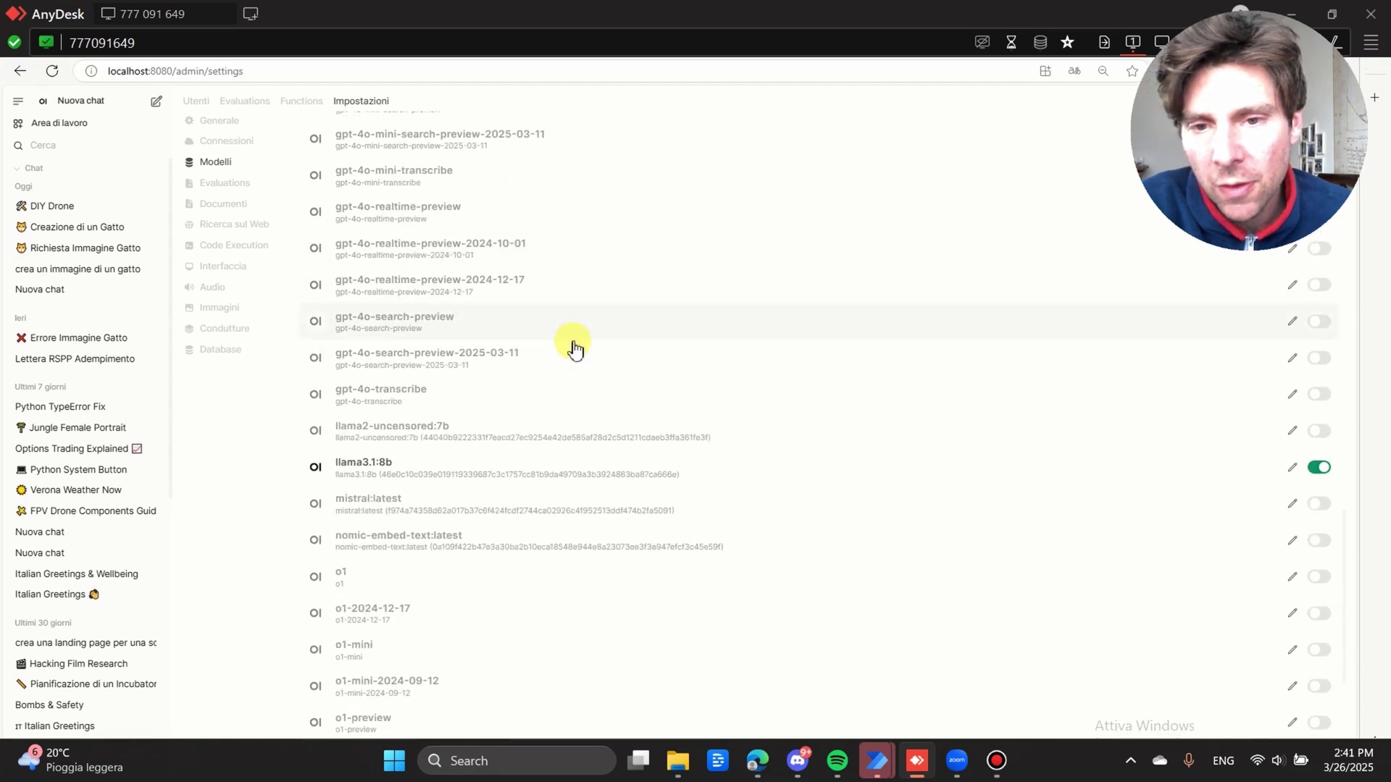
pyautogui.scroll(-1, 572, 346)
pyautogui.scroll(3, 575, 349)
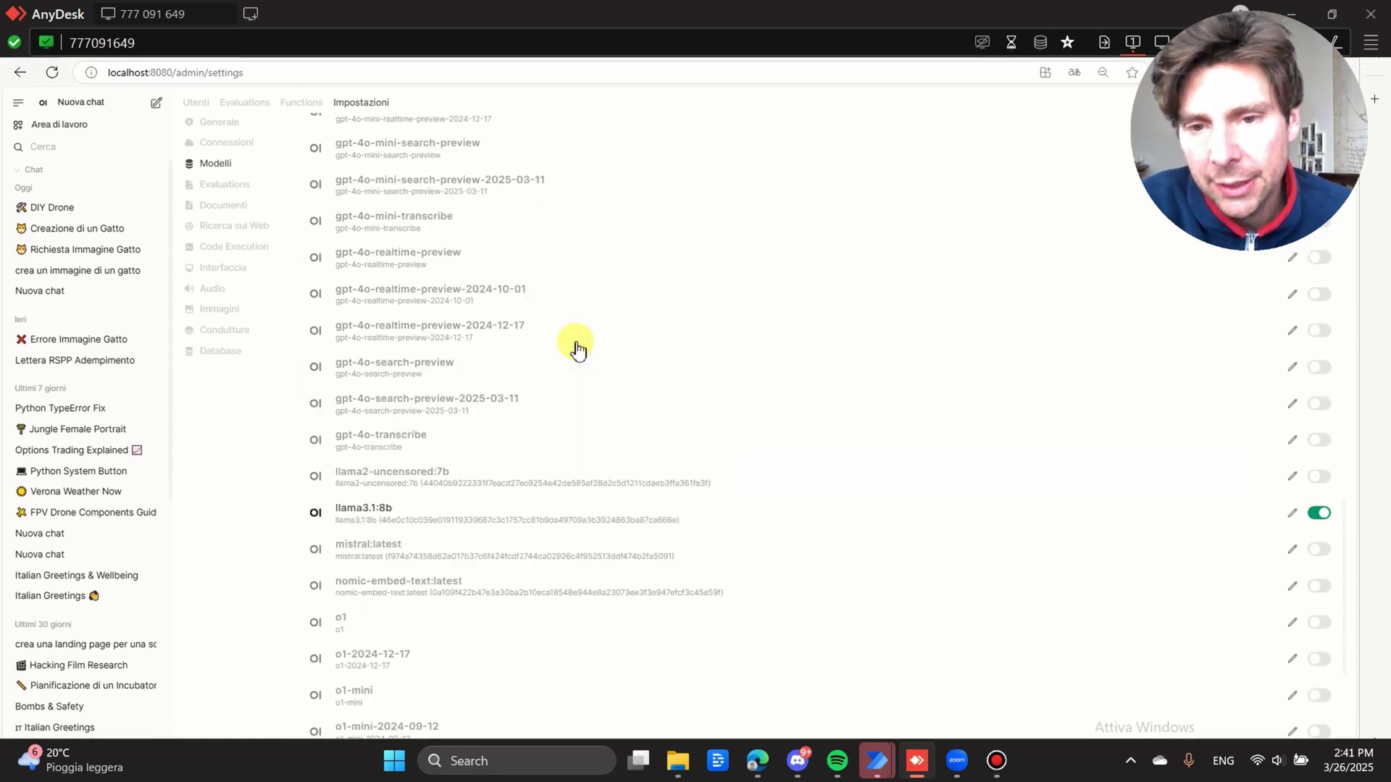
pyautogui.scroll(2, 577, 351)
pyautogui.scroll(3, 578, 349)
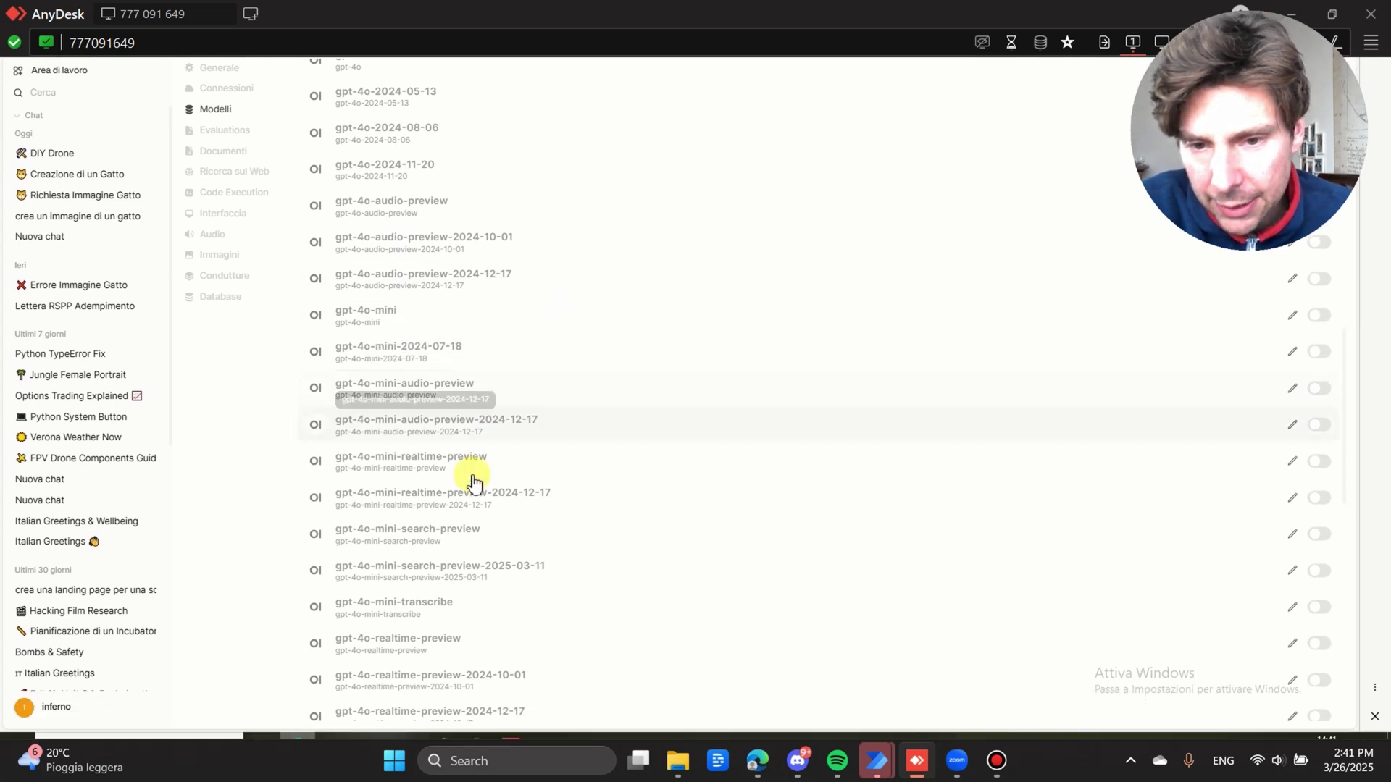
pyautogui.scroll(2, 505, 369)
pyautogui.scroll(5, 424, 366)
pyautogui.scroll(1, 435, 304)
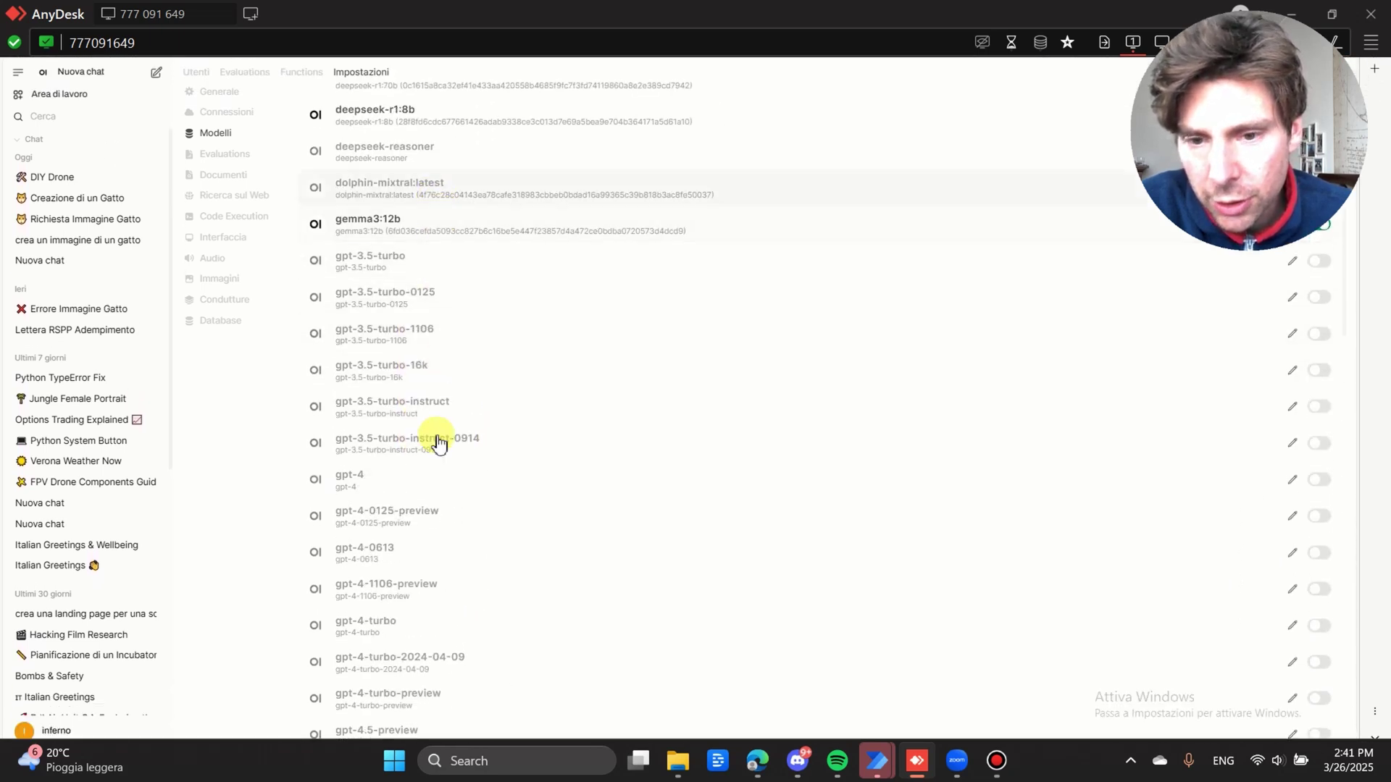
pyautogui.scroll(-2, 438, 474)
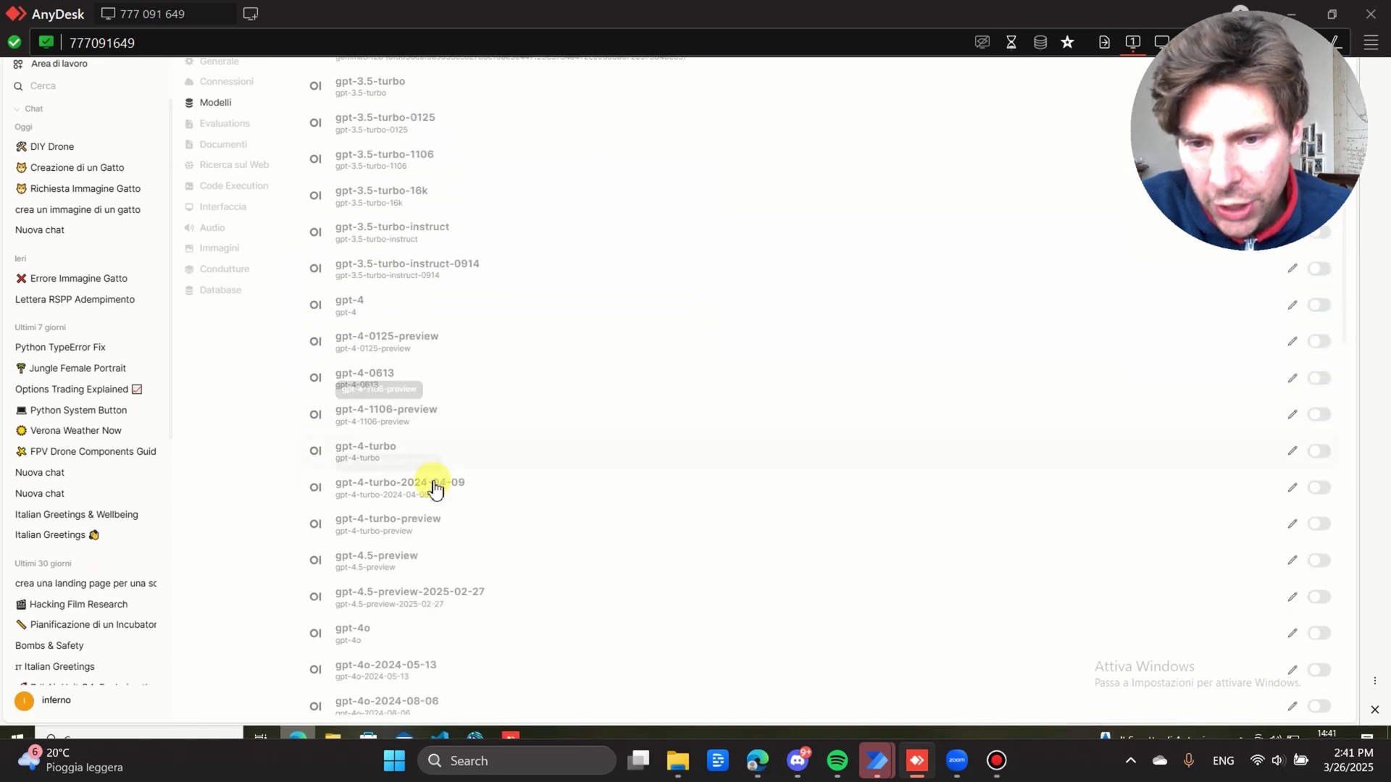
pyautogui.scroll(-5, 435, 489)
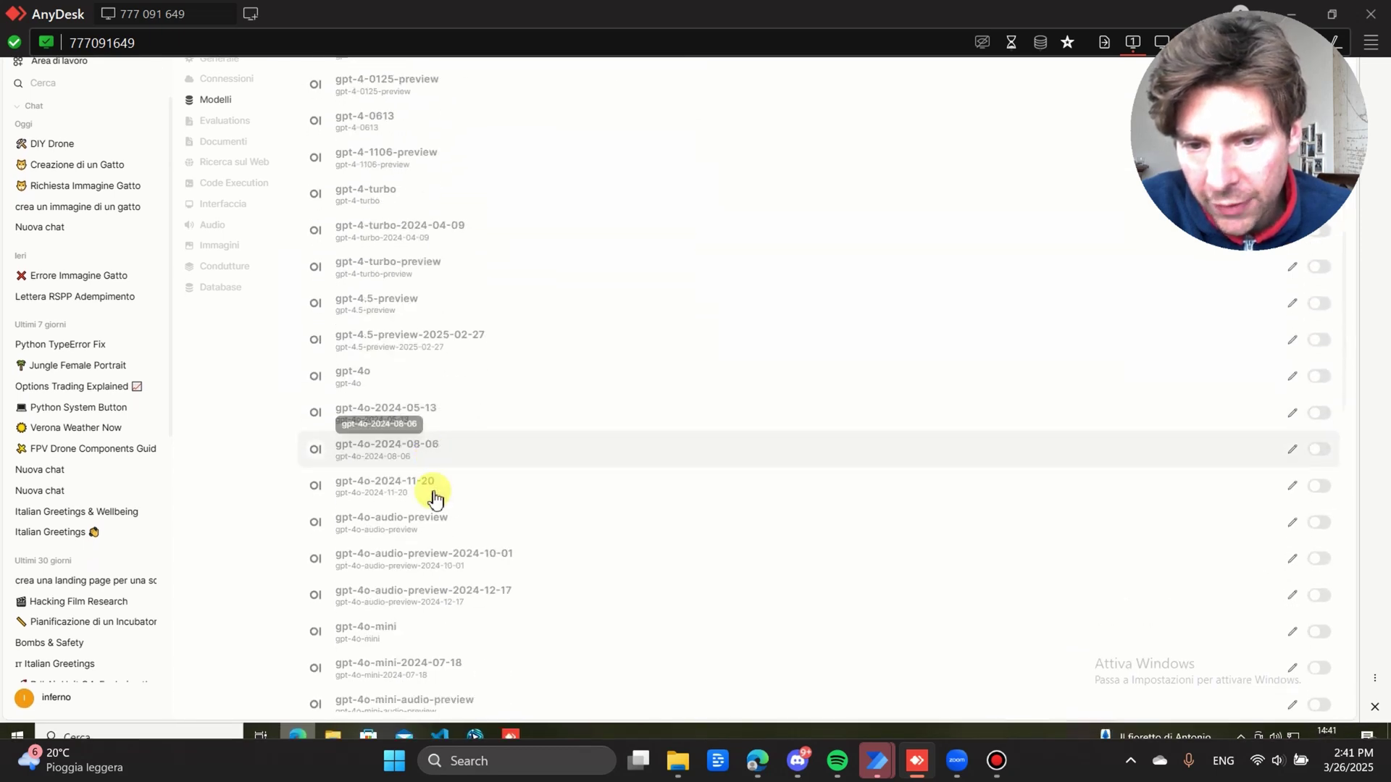
pyautogui.scroll(-2, 438, 505)
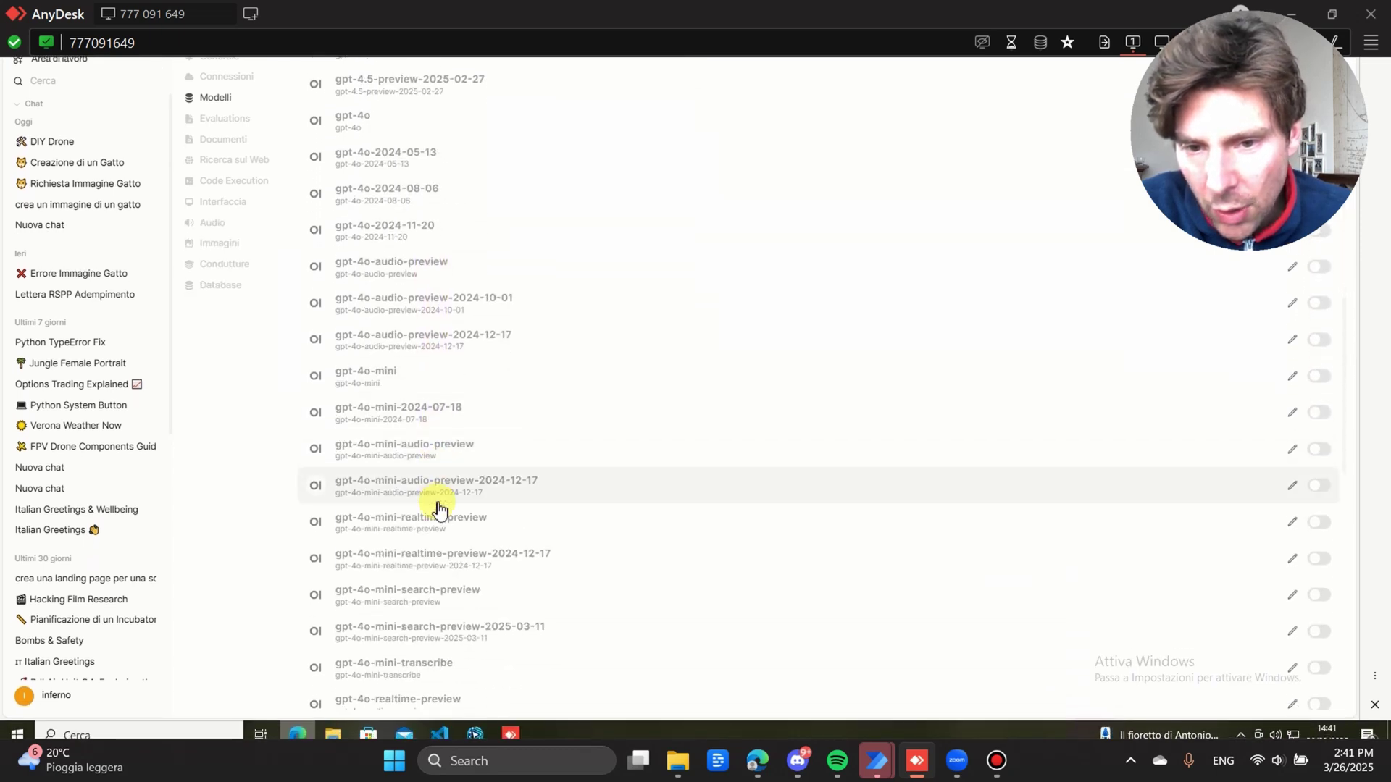
pyautogui.scroll(-1, 439, 509)
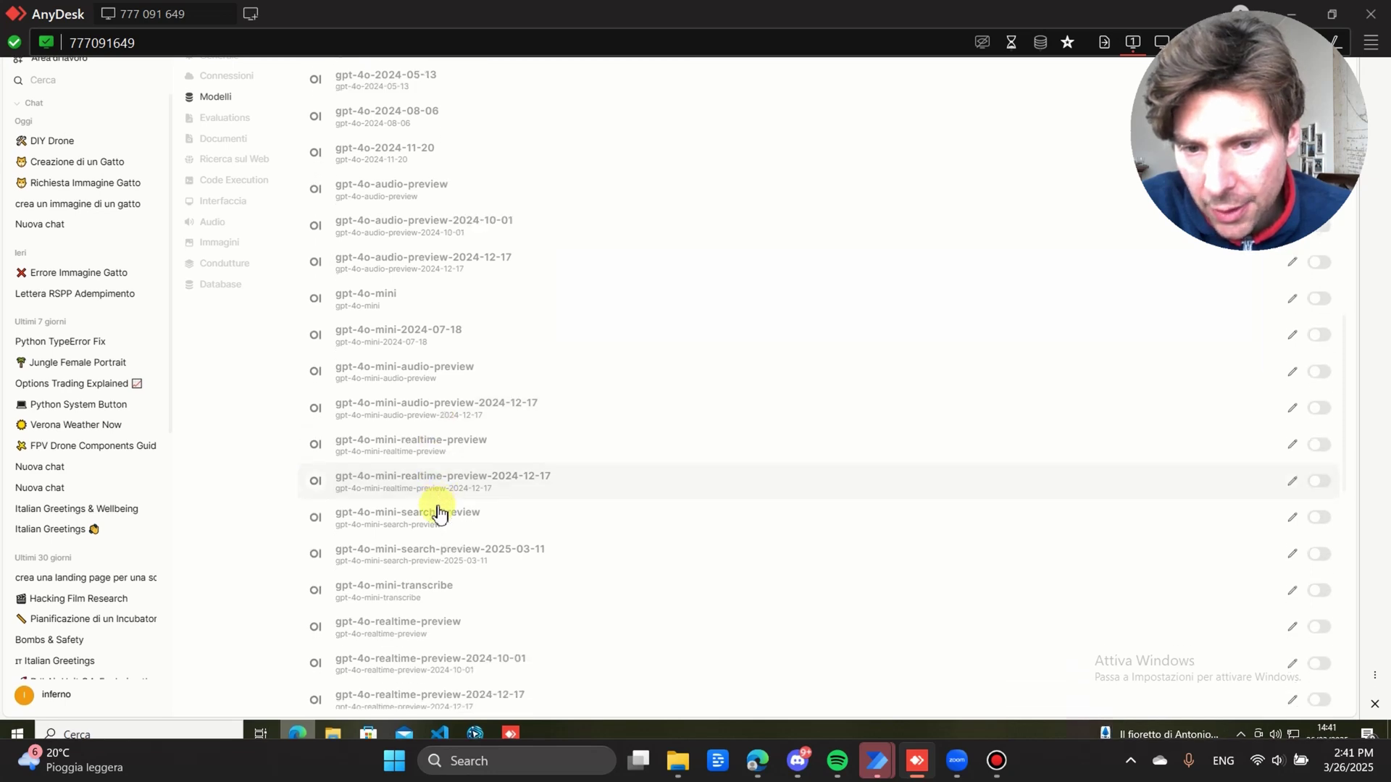
pyautogui.scroll(-2, 439, 509)
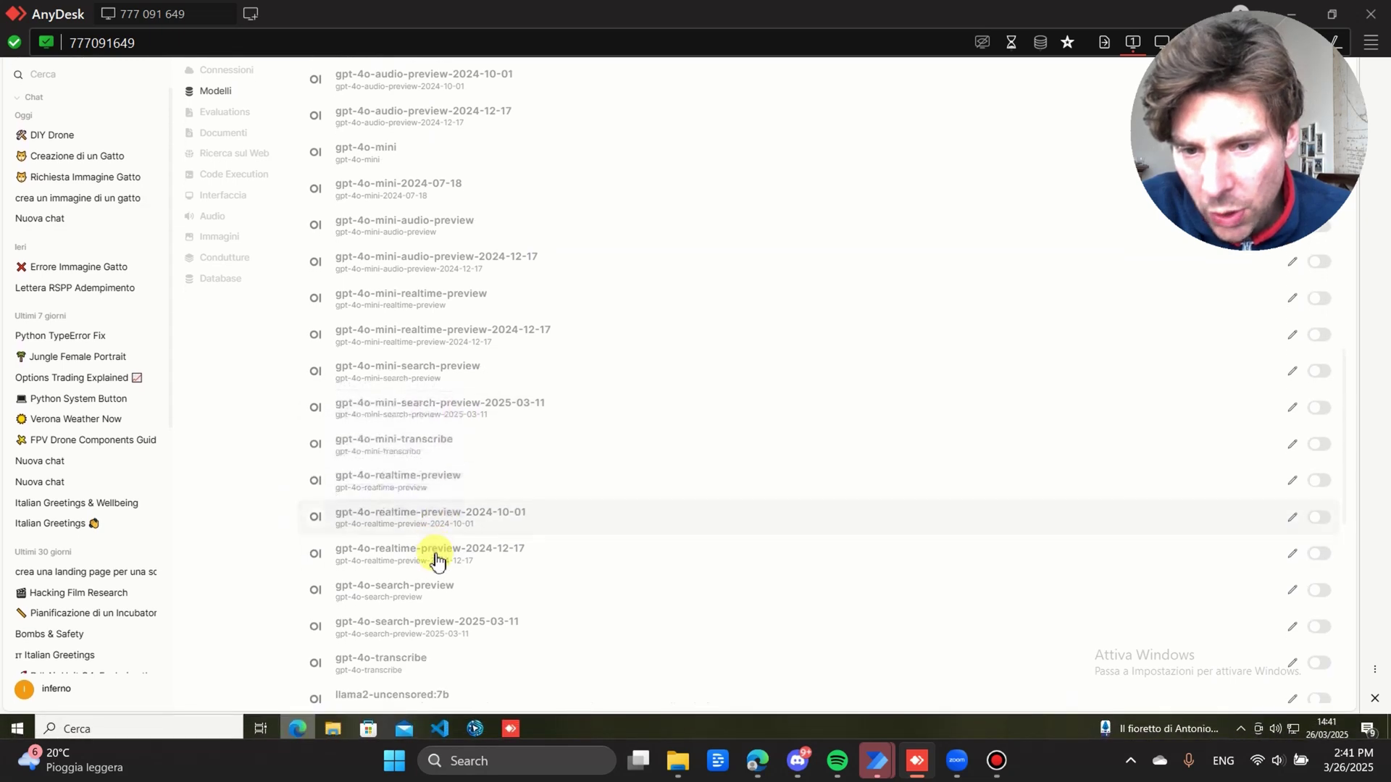
pyautogui.scroll(-1, 426, 594)
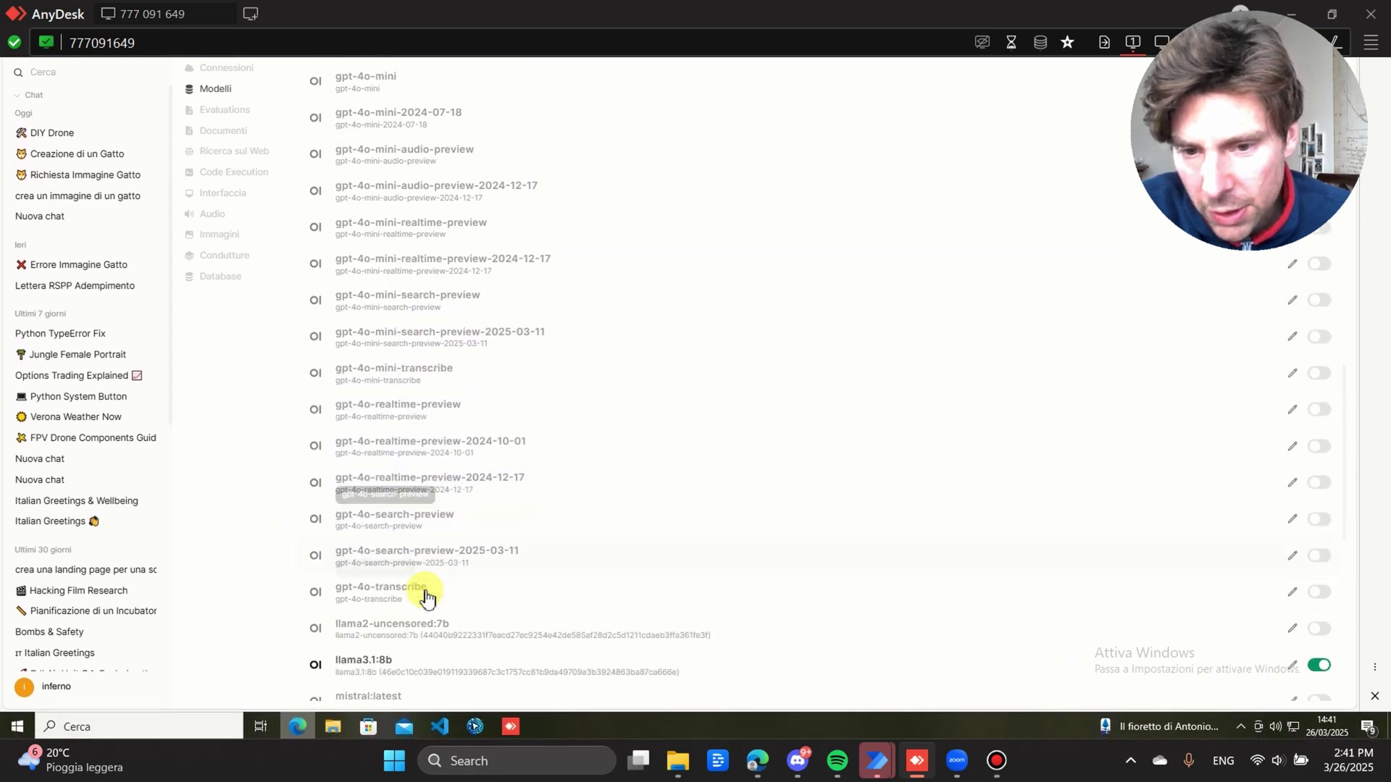
pyautogui.scroll(-1, 493, 568)
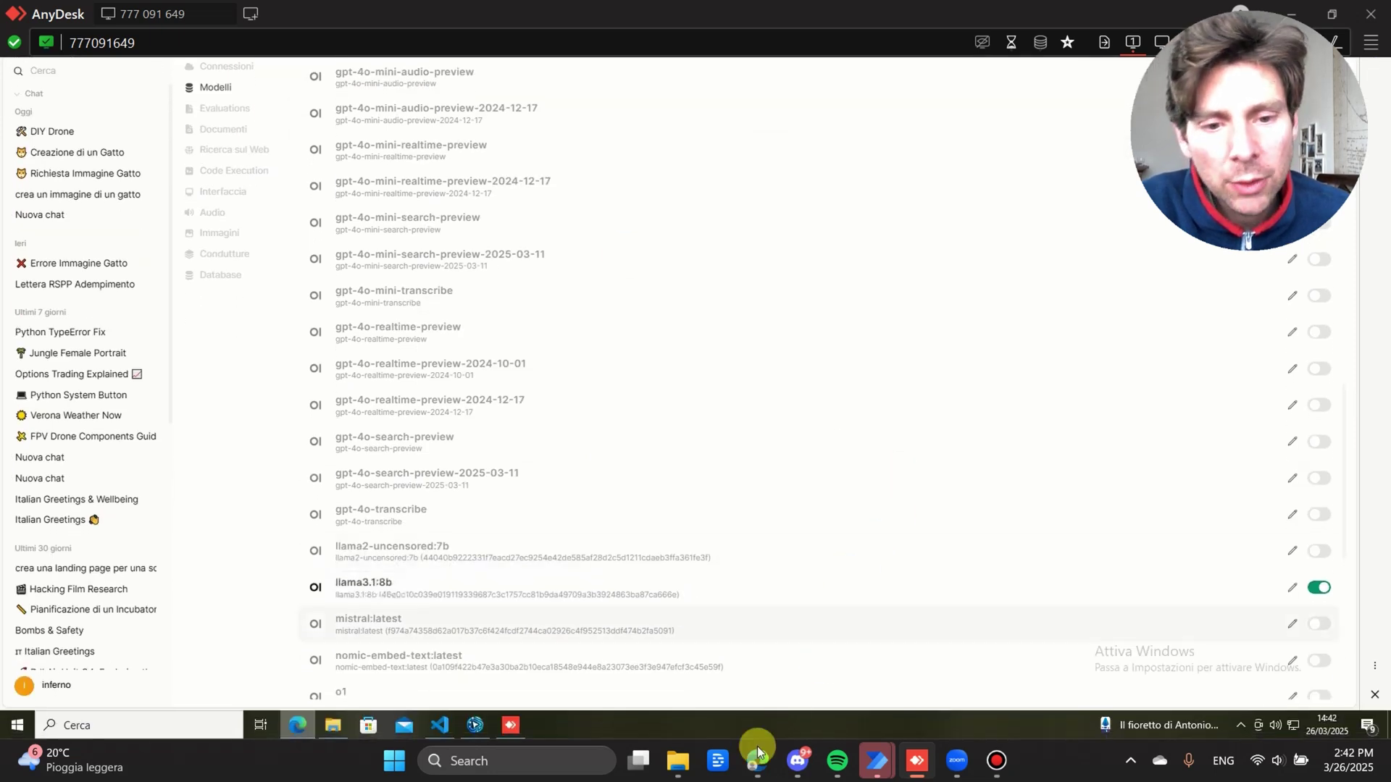
# Step: Switch to the Ollama tab in Edge, view the Download Ollama for Windows page, and return to AnyDesk
pyautogui.moveTo(764, 762)
pyautogui.click(732, 670)
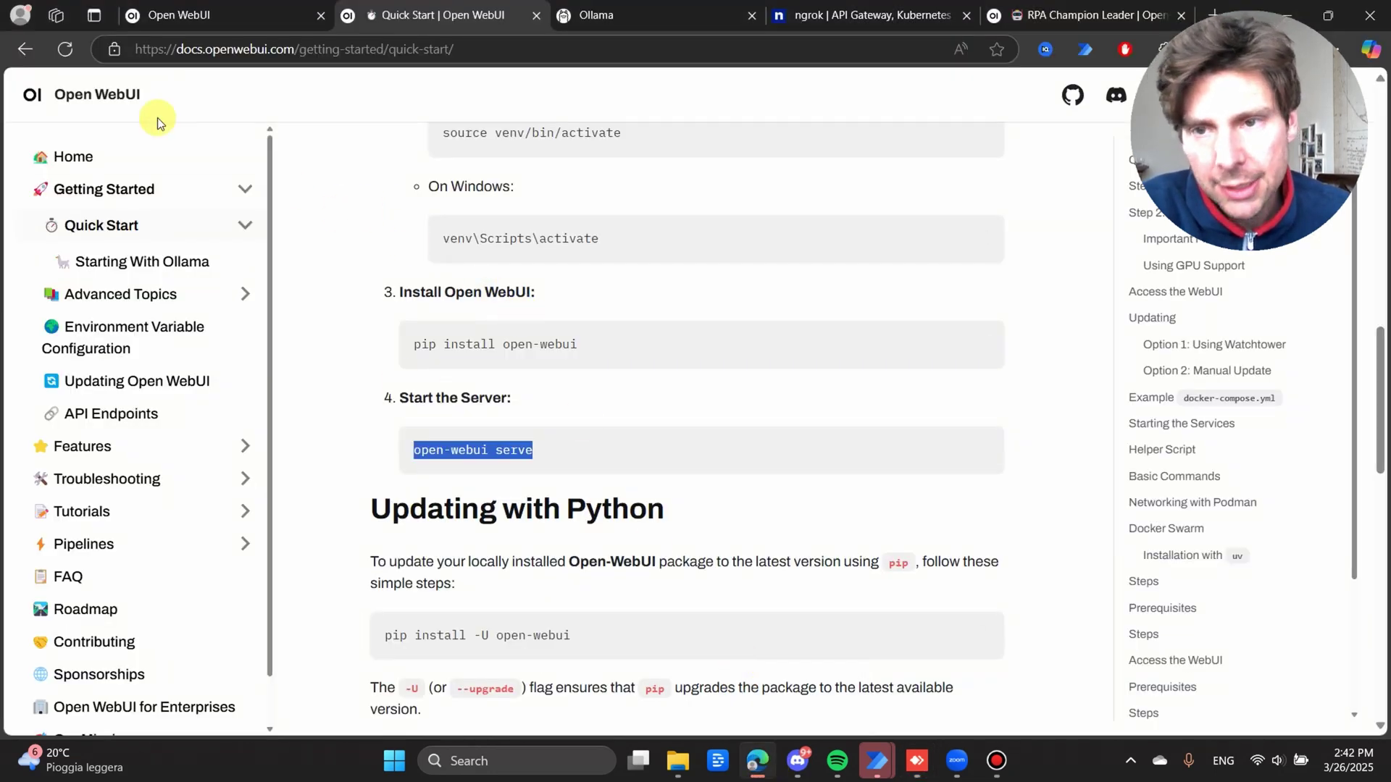
pyautogui.click(601, 13)
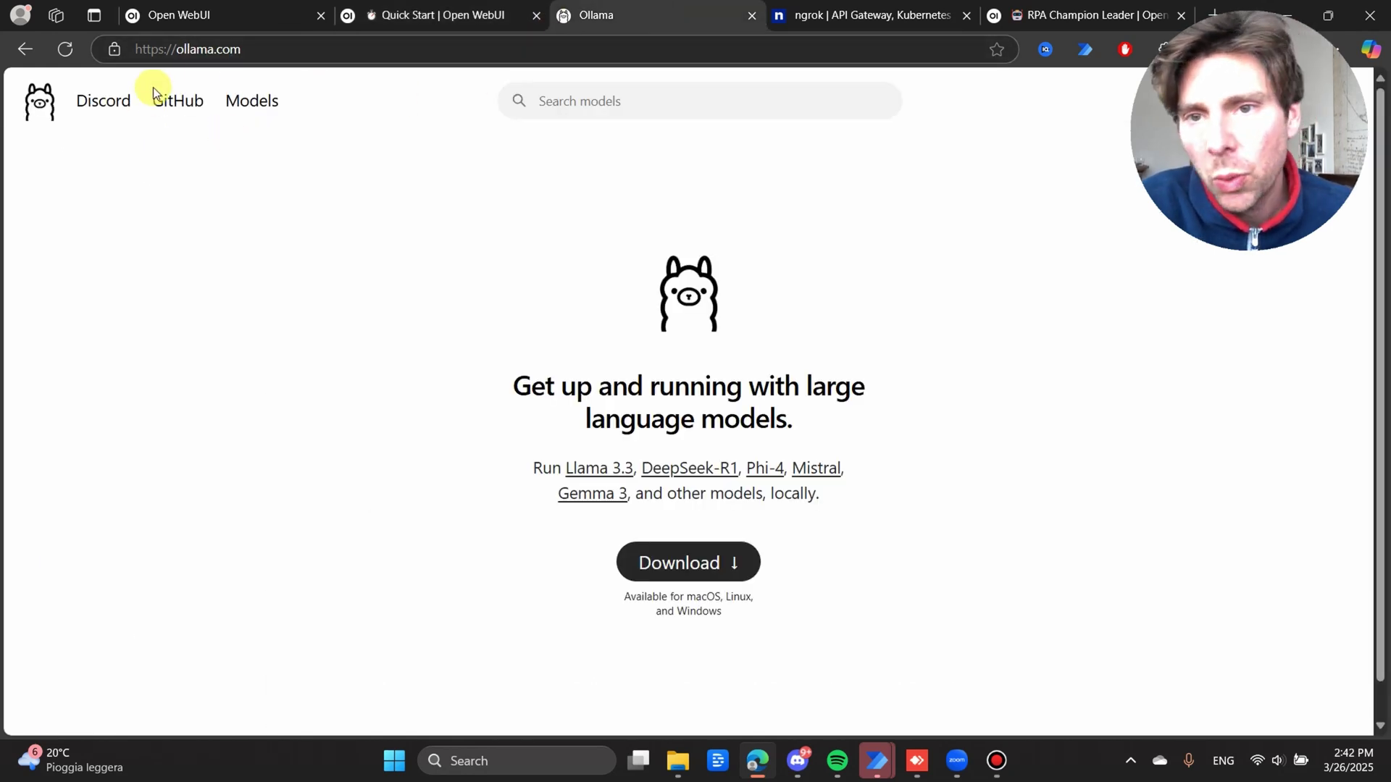
pyautogui.click(690, 572)
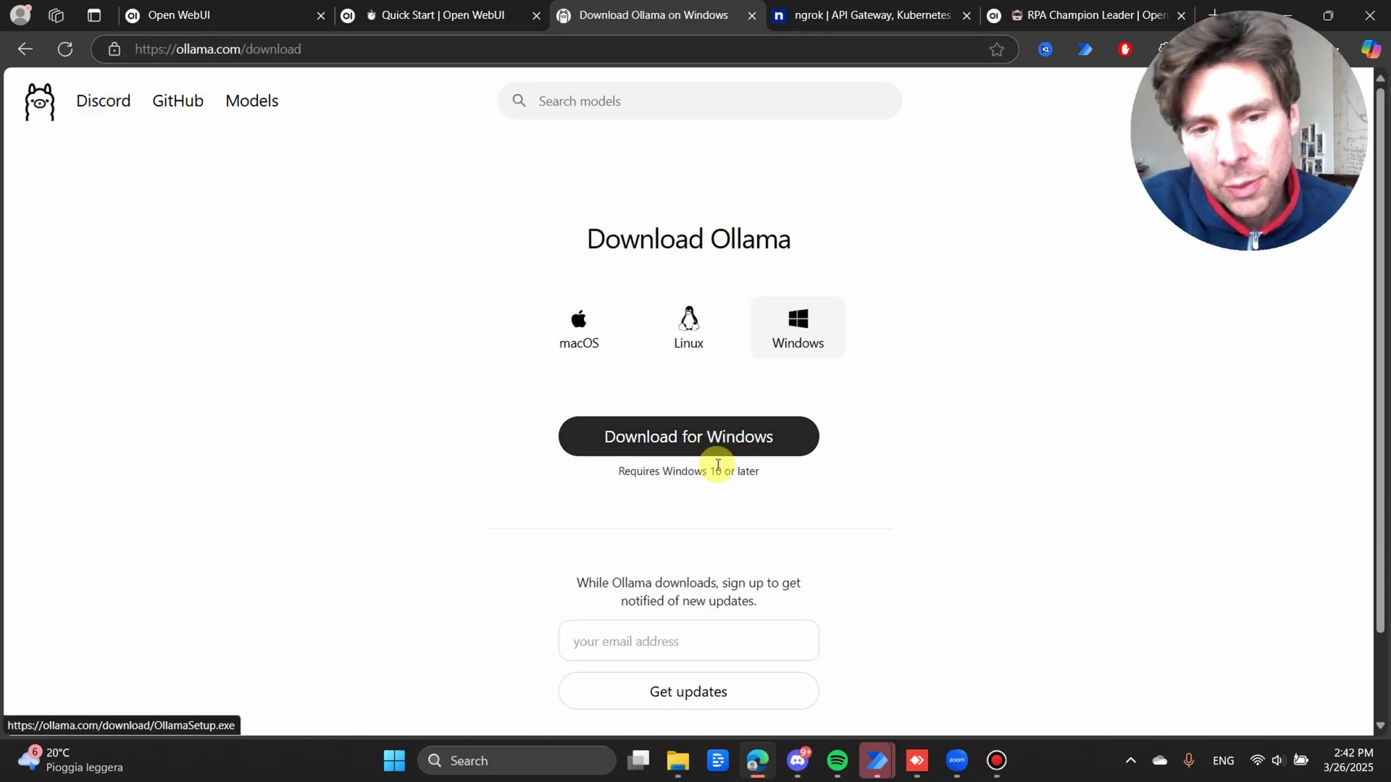
pyautogui.scroll(-2, 1097, 583)
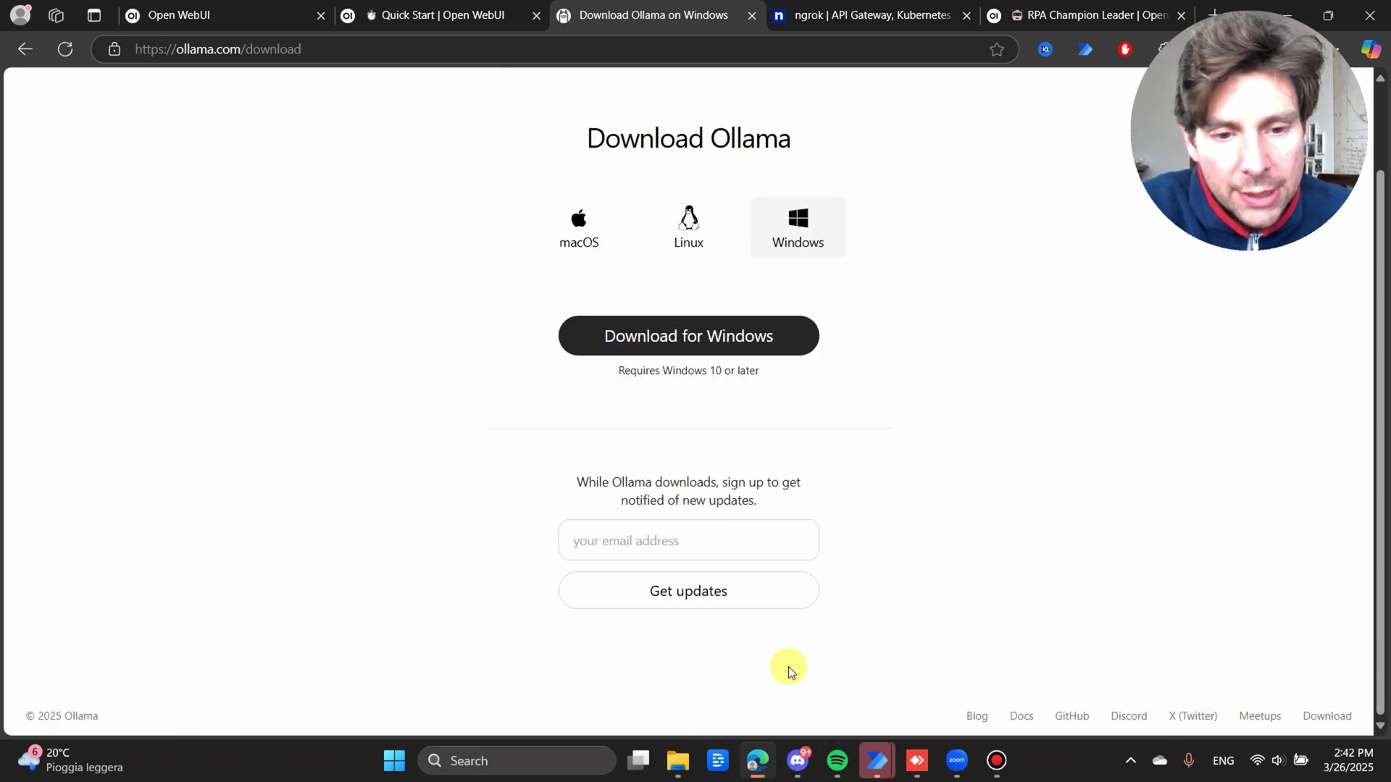
pyautogui.click(917, 760)
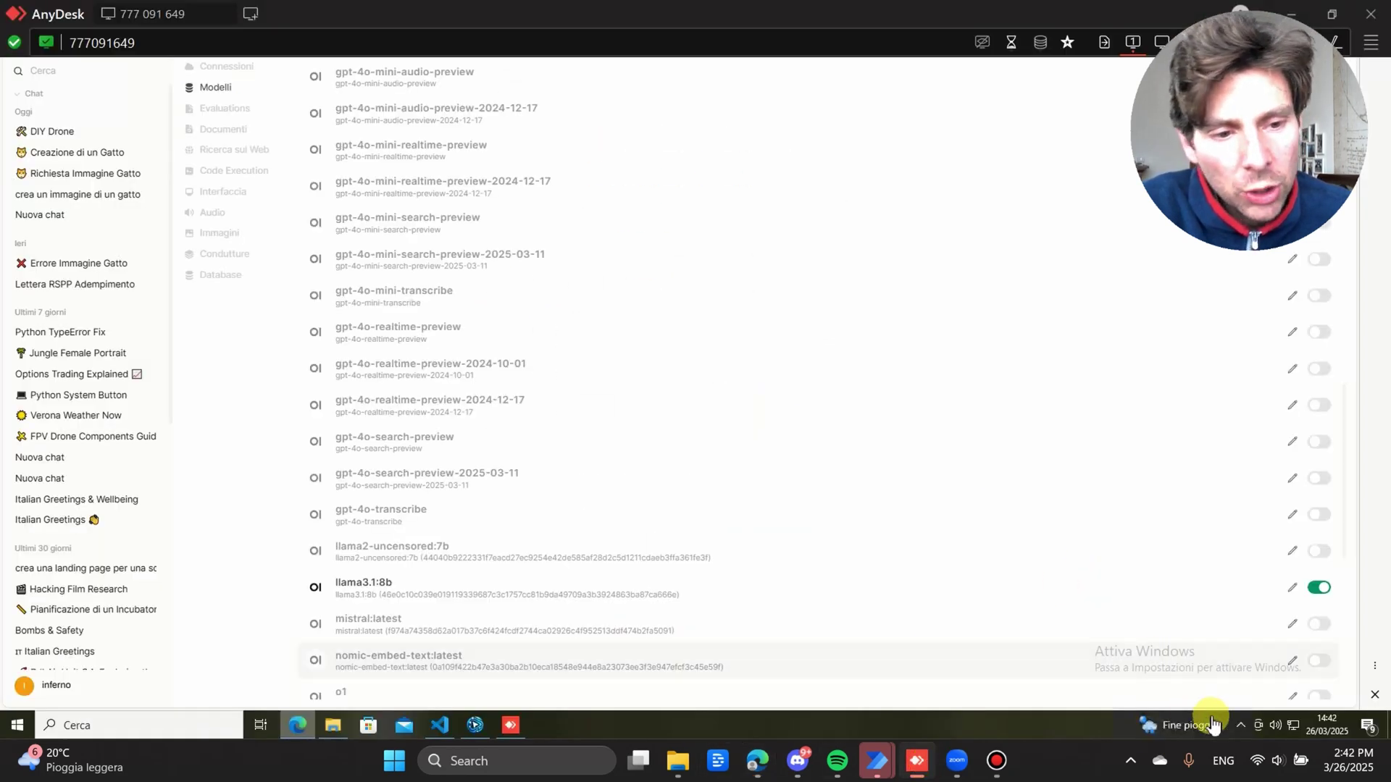
# Step: Confirm Ollama is running from its tray menu (View logs / Quit Ollama), then switch to VS Code
pyautogui.click(1246, 725)
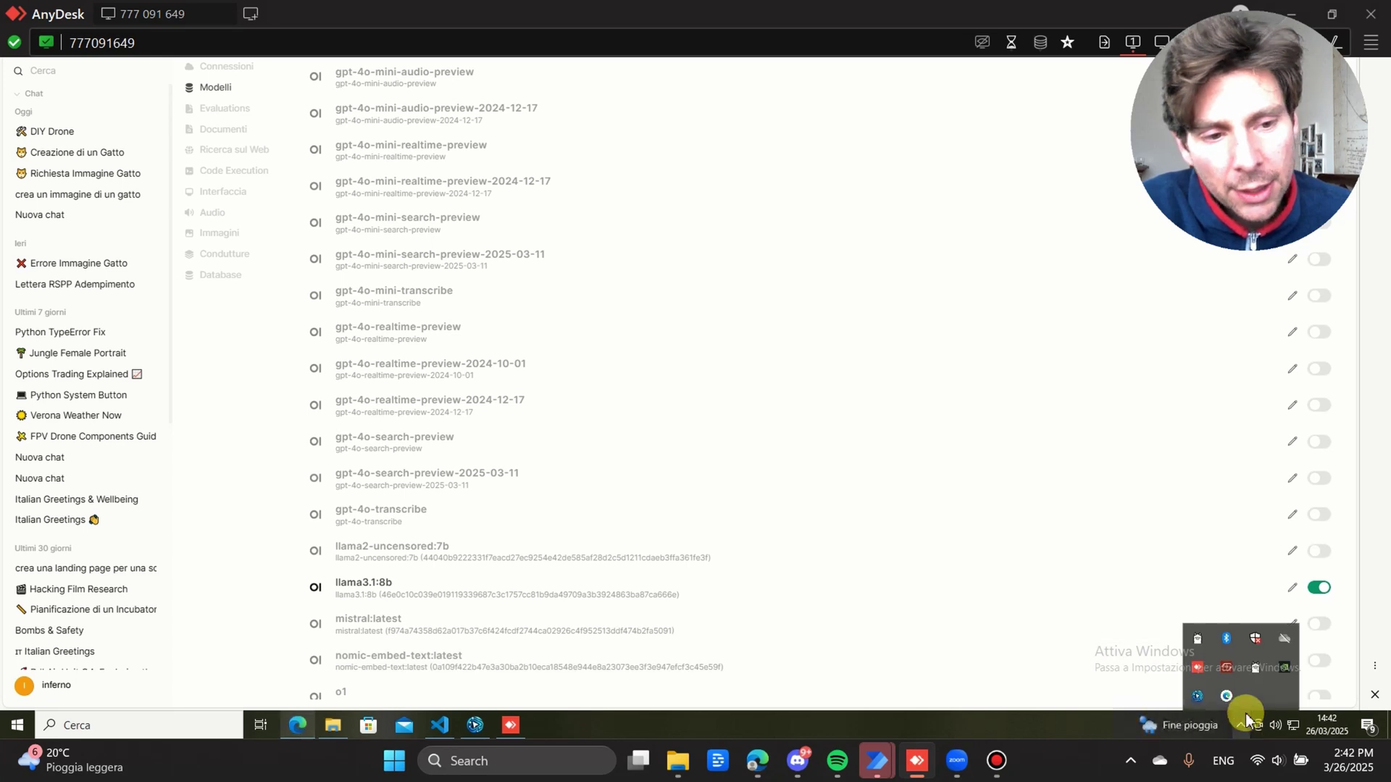
pyautogui.click(1257, 666)
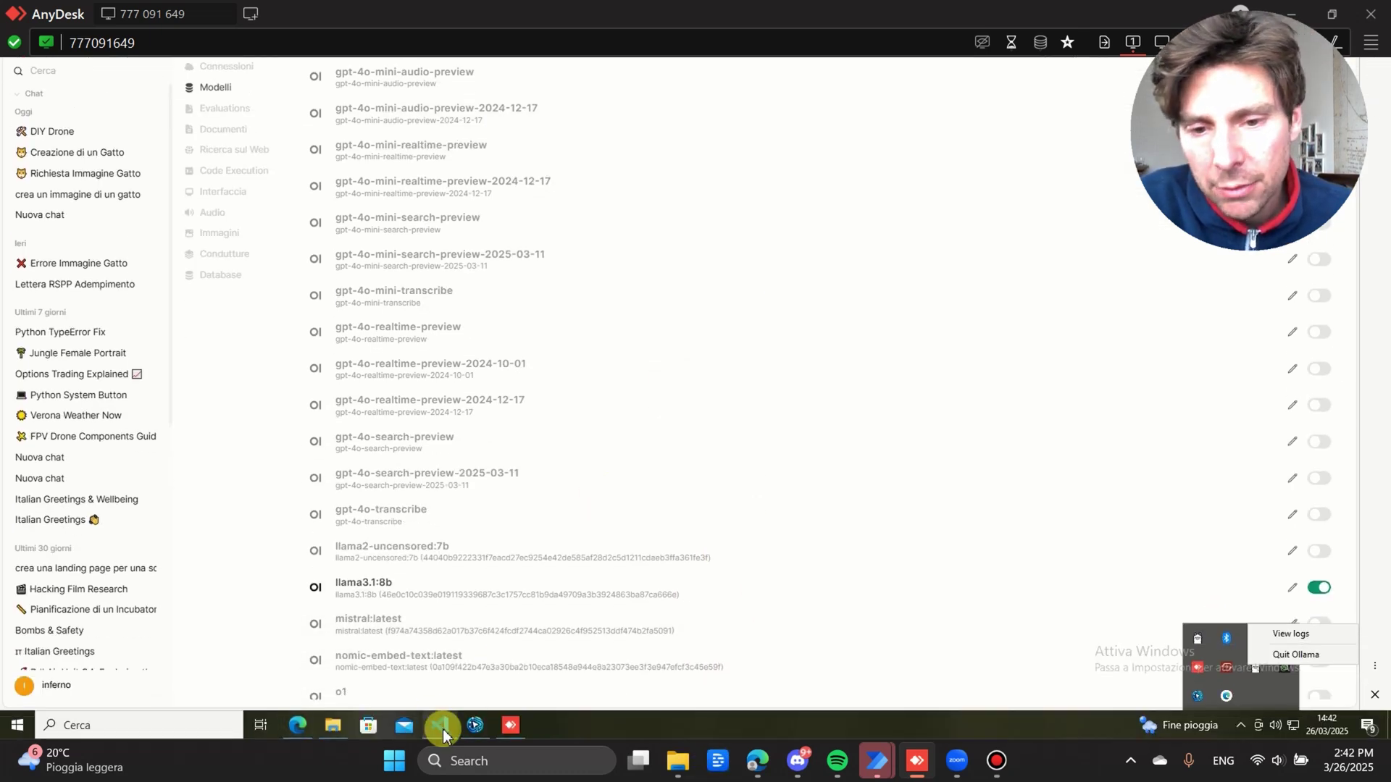
pyautogui.click(442, 729)
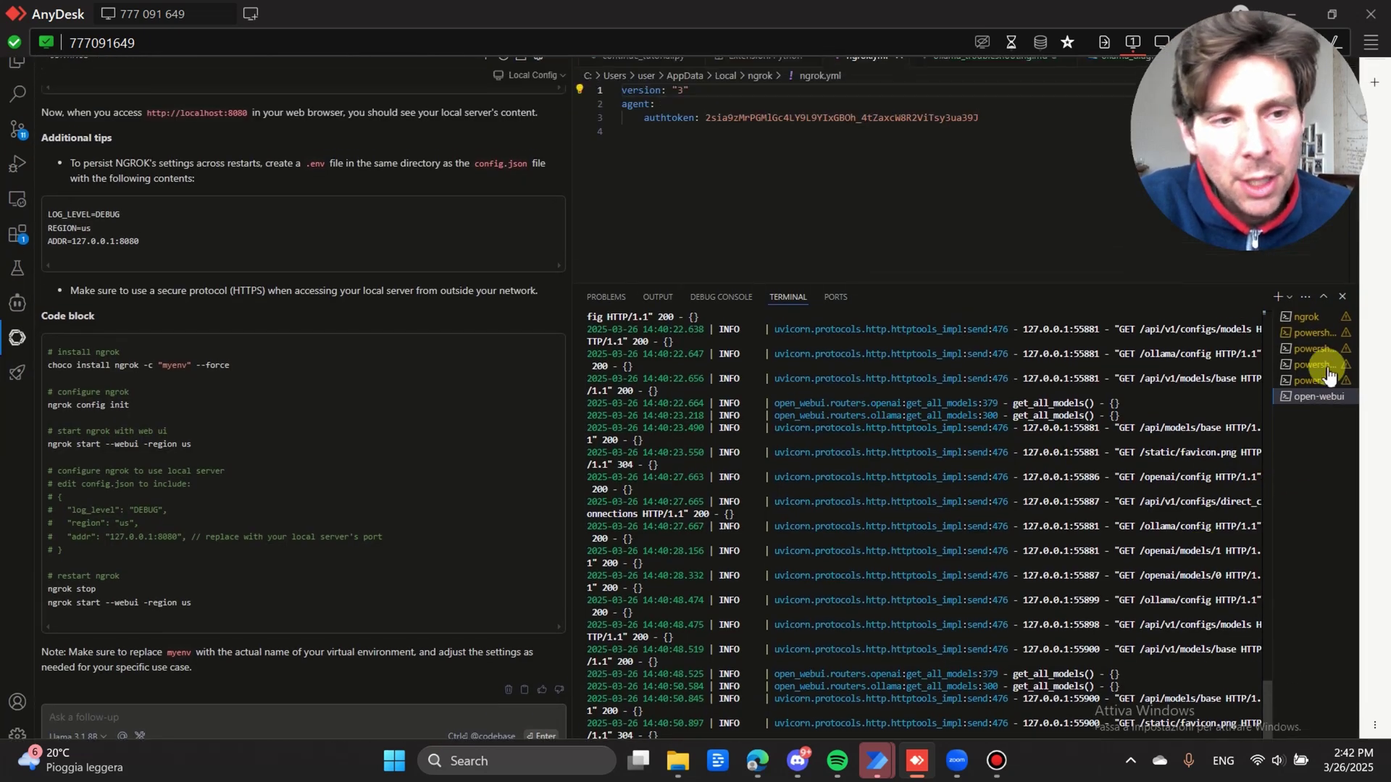
# Step: Select the PowerShell terminal at C:\Dev\localmodel showing the ollama pull ended with 'success'
pyautogui.click(1315, 380)
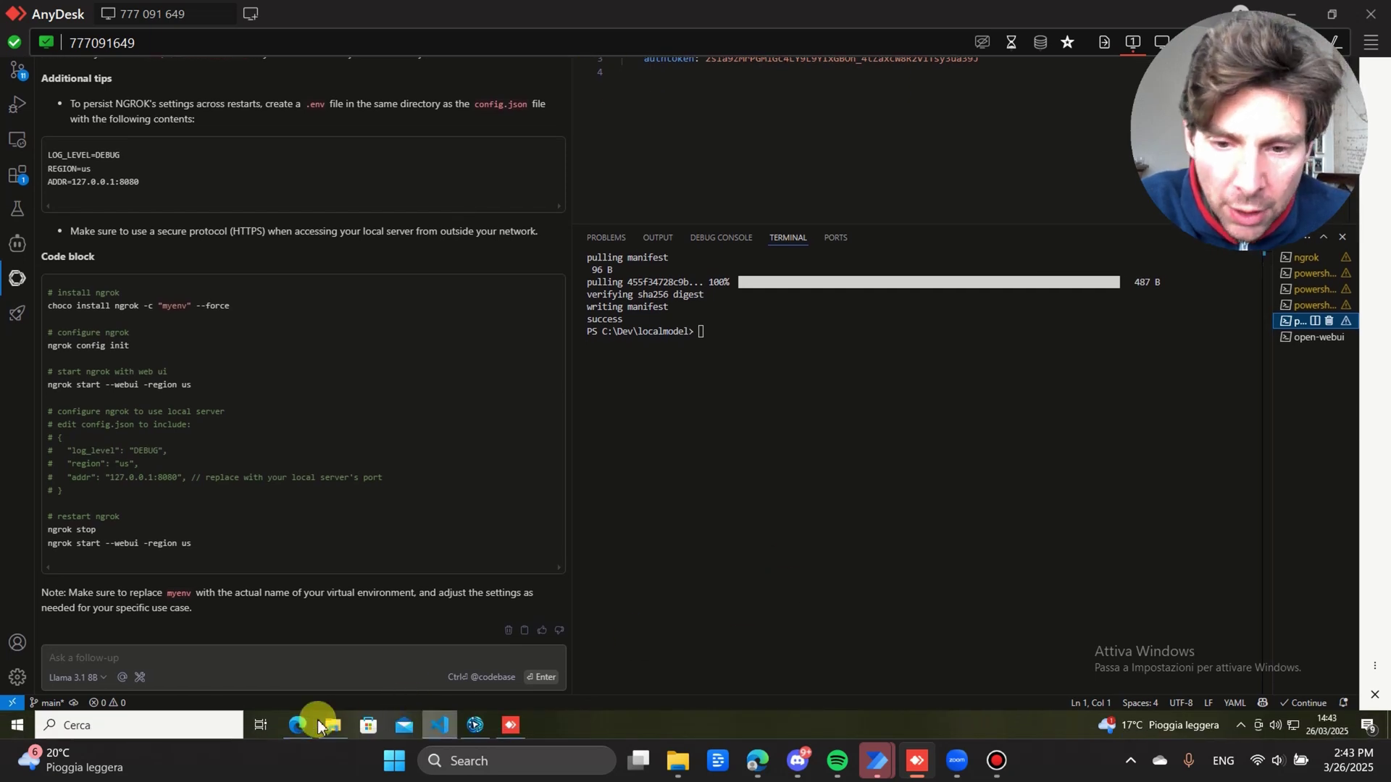
# Step: Go back to the browser, browse the ollama.com model list, and open the gemma3 model page
pyautogui.click(754, 762)
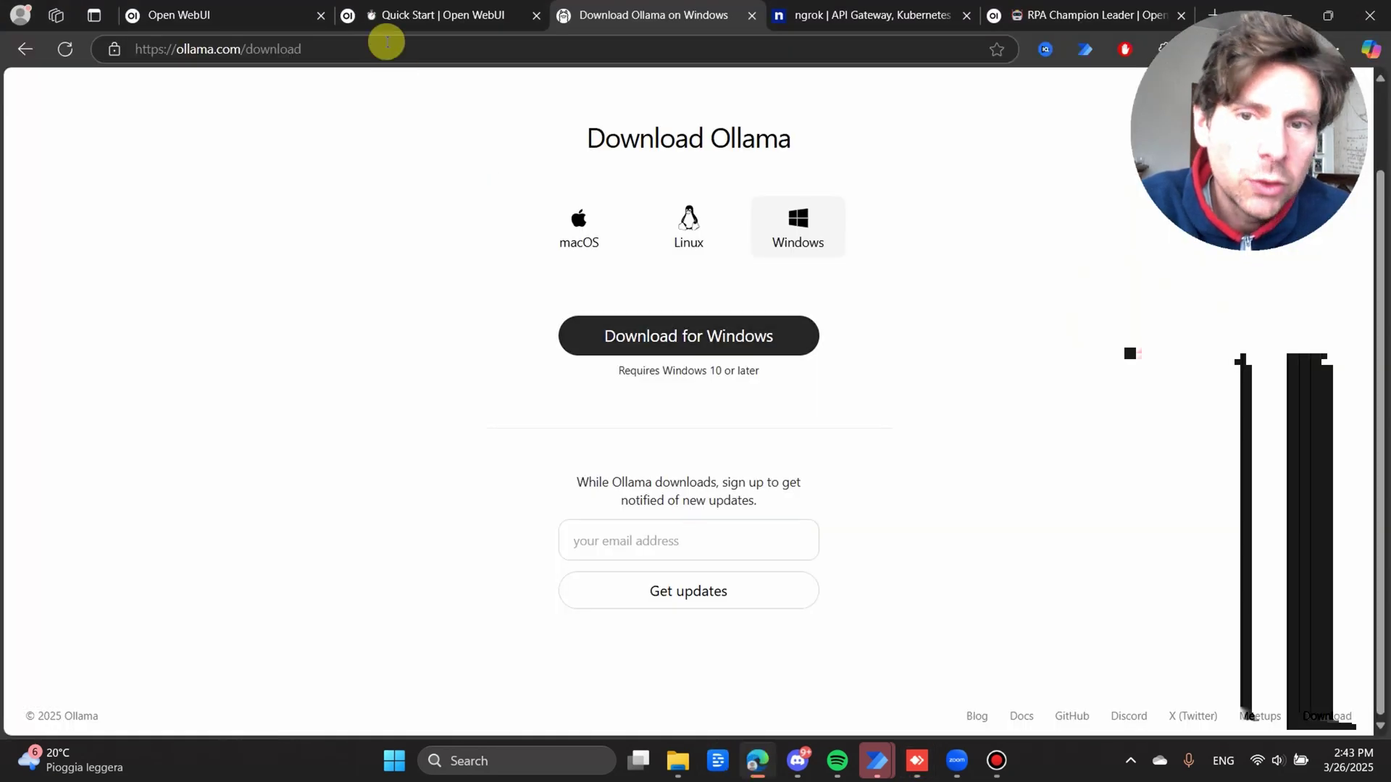
pyautogui.click(479, 15)
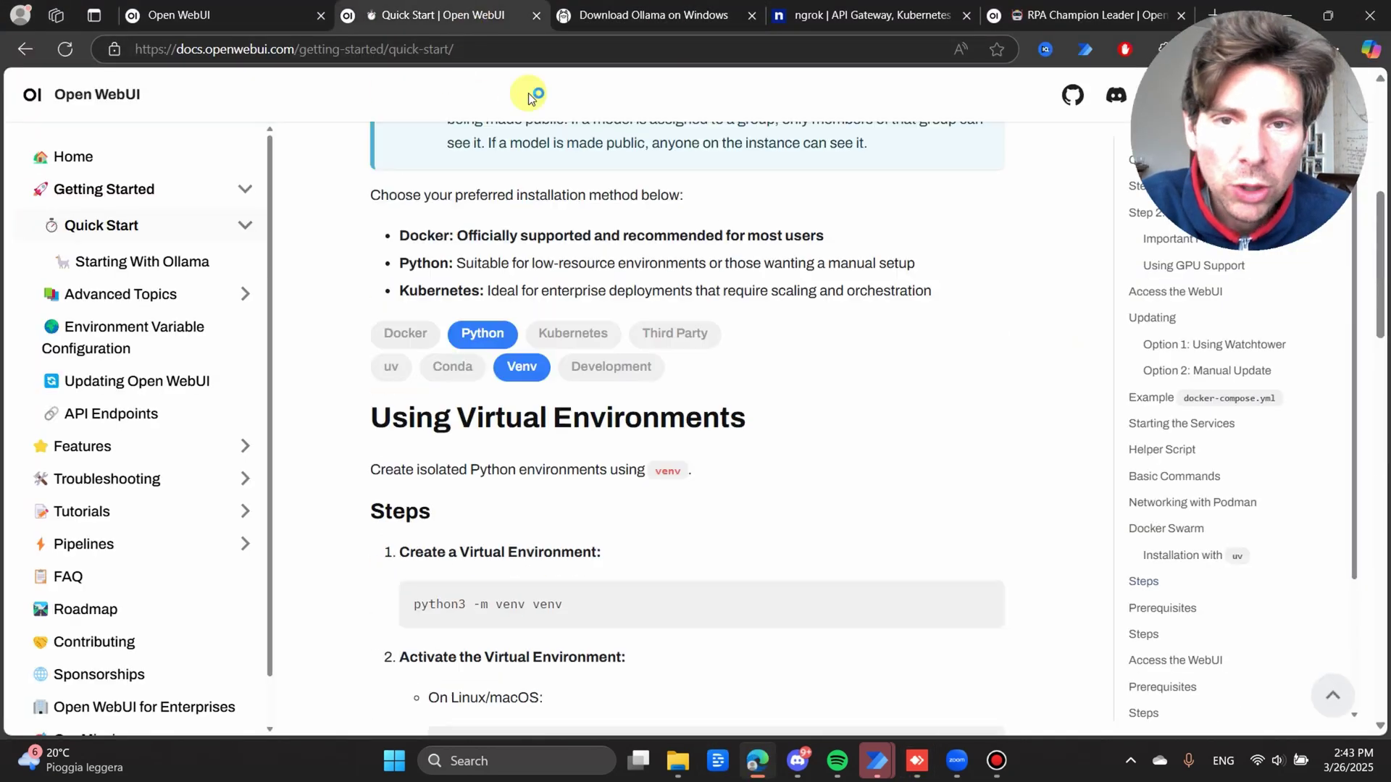
pyautogui.scroll(9, 368, 149)
pyautogui.click(590, 21)
pyautogui.click(25, 49)
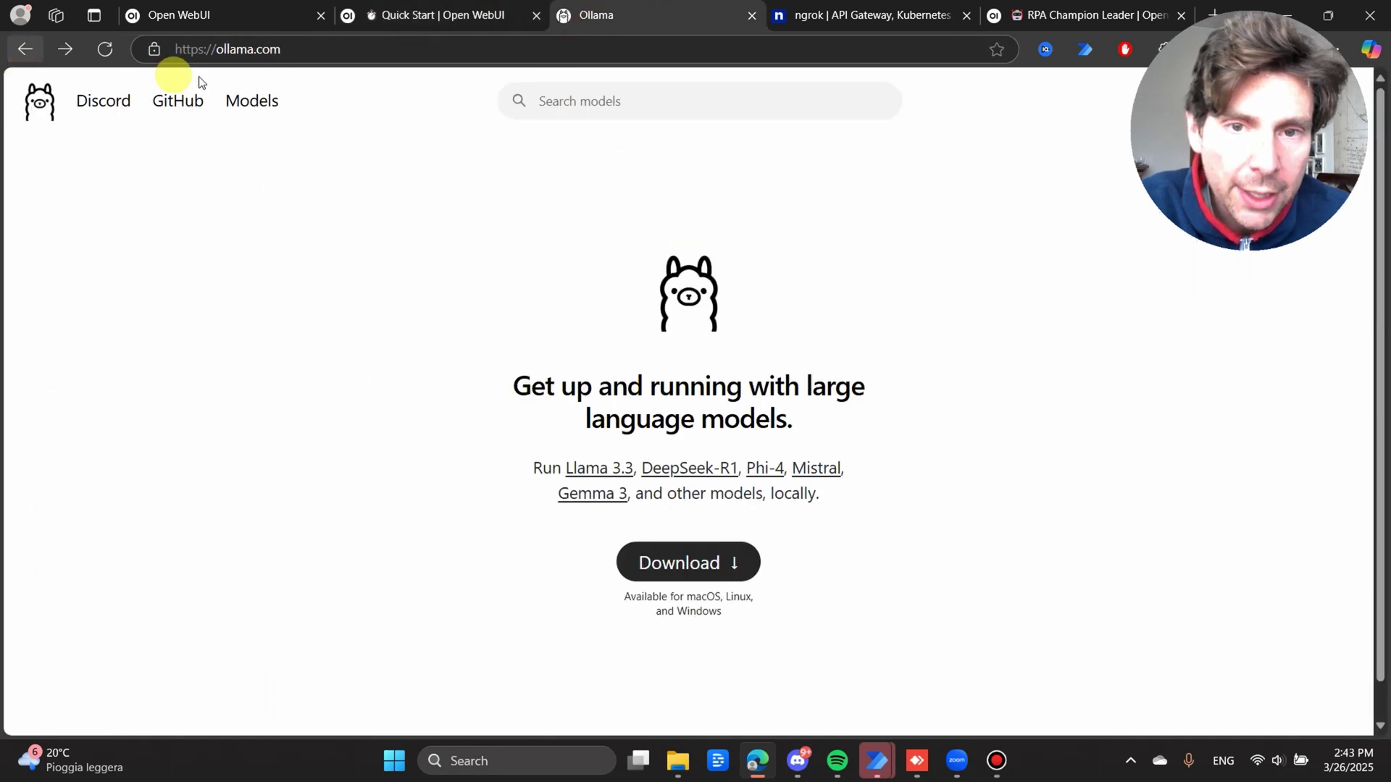
pyautogui.click(248, 101)
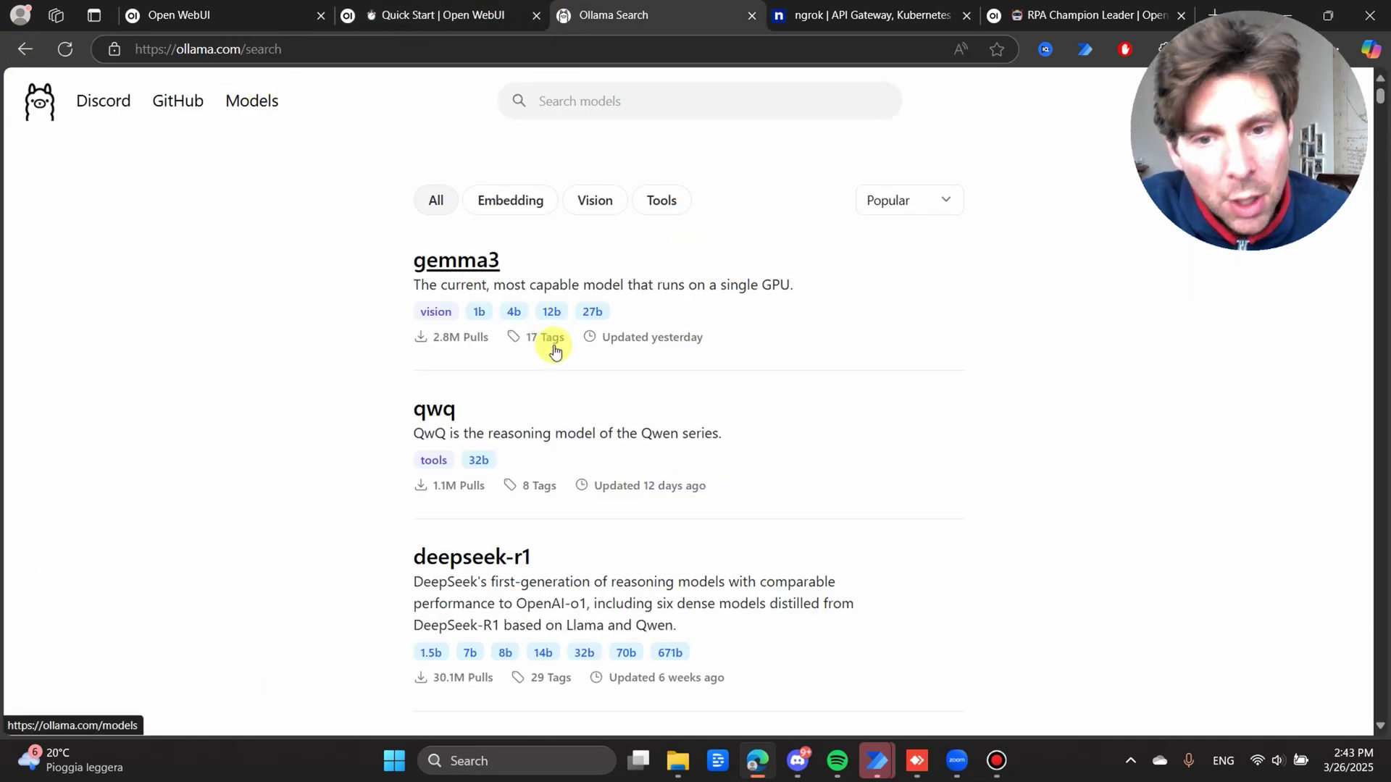
pyautogui.click(452, 262)
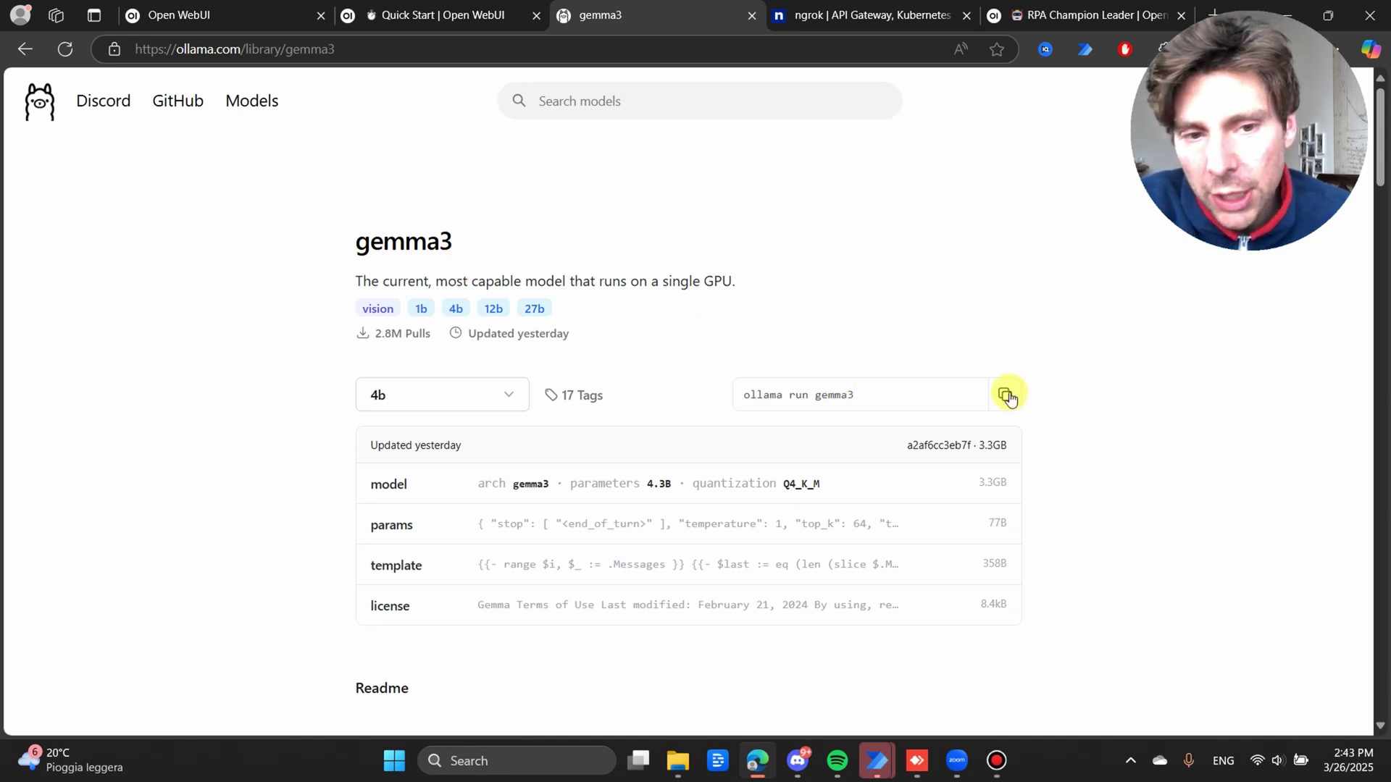
# Step: Check the gemma3 model sizes list, then select and copy the 'ollama run gemma3' command
pyautogui.click(500, 392)
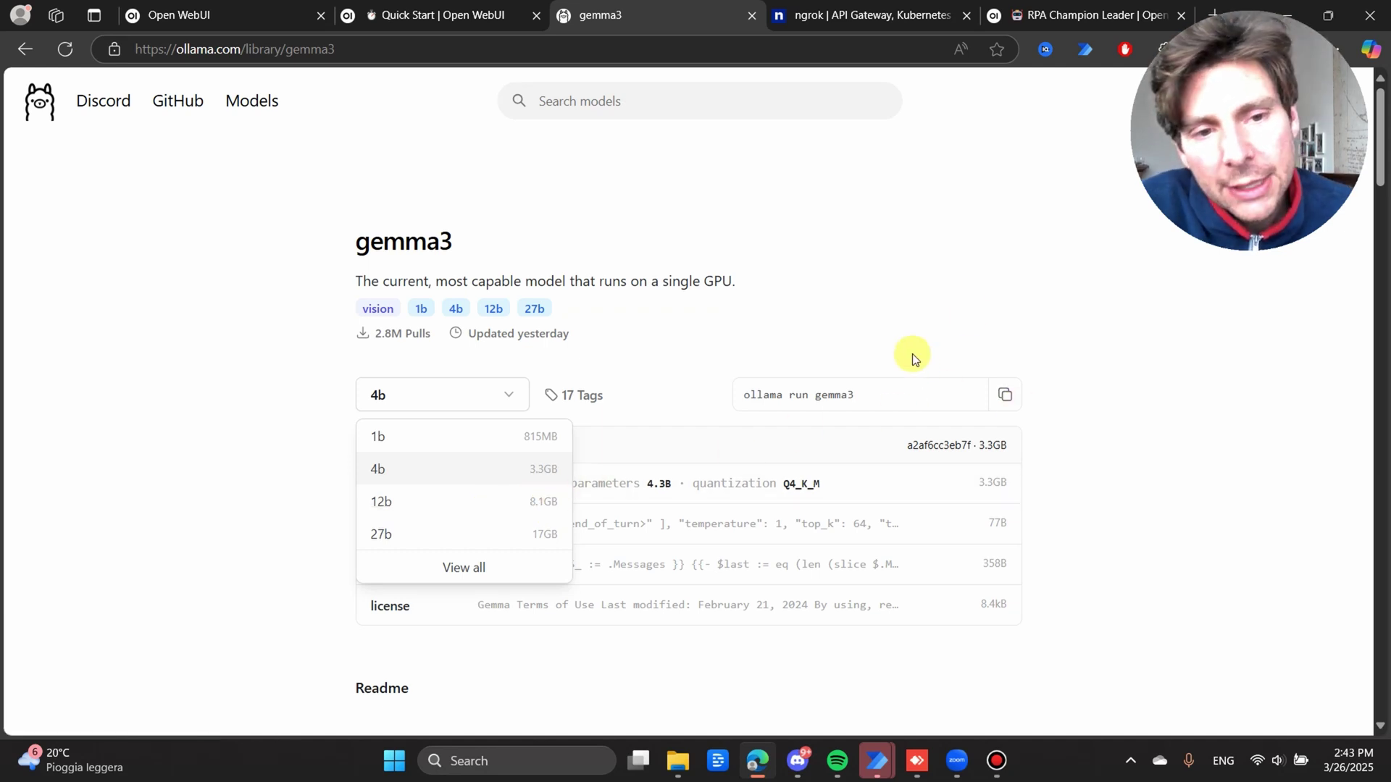
pyautogui.click(951, 308)
pyautogui.click(892, 396)
pyautogui.tripleClick(852, 391)
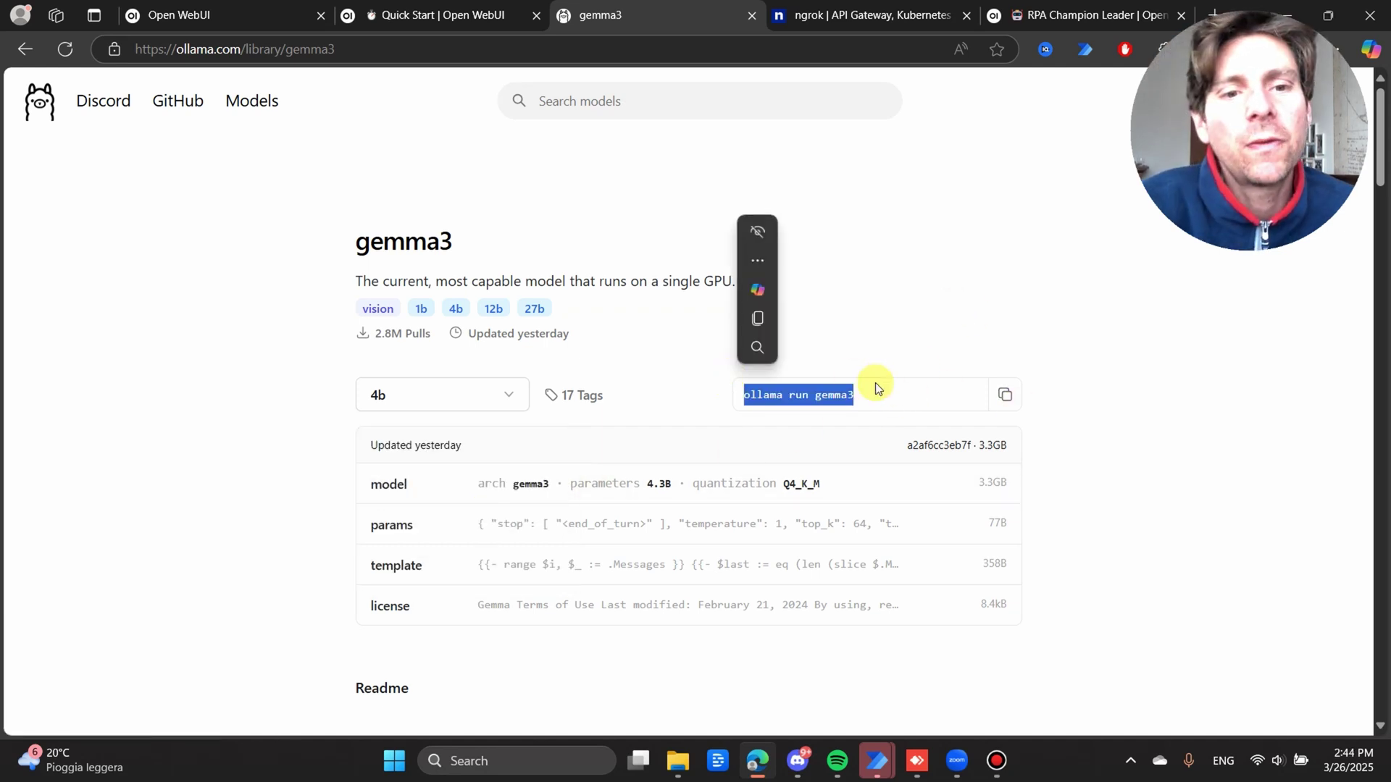
pyautogui.click(1002, 397)
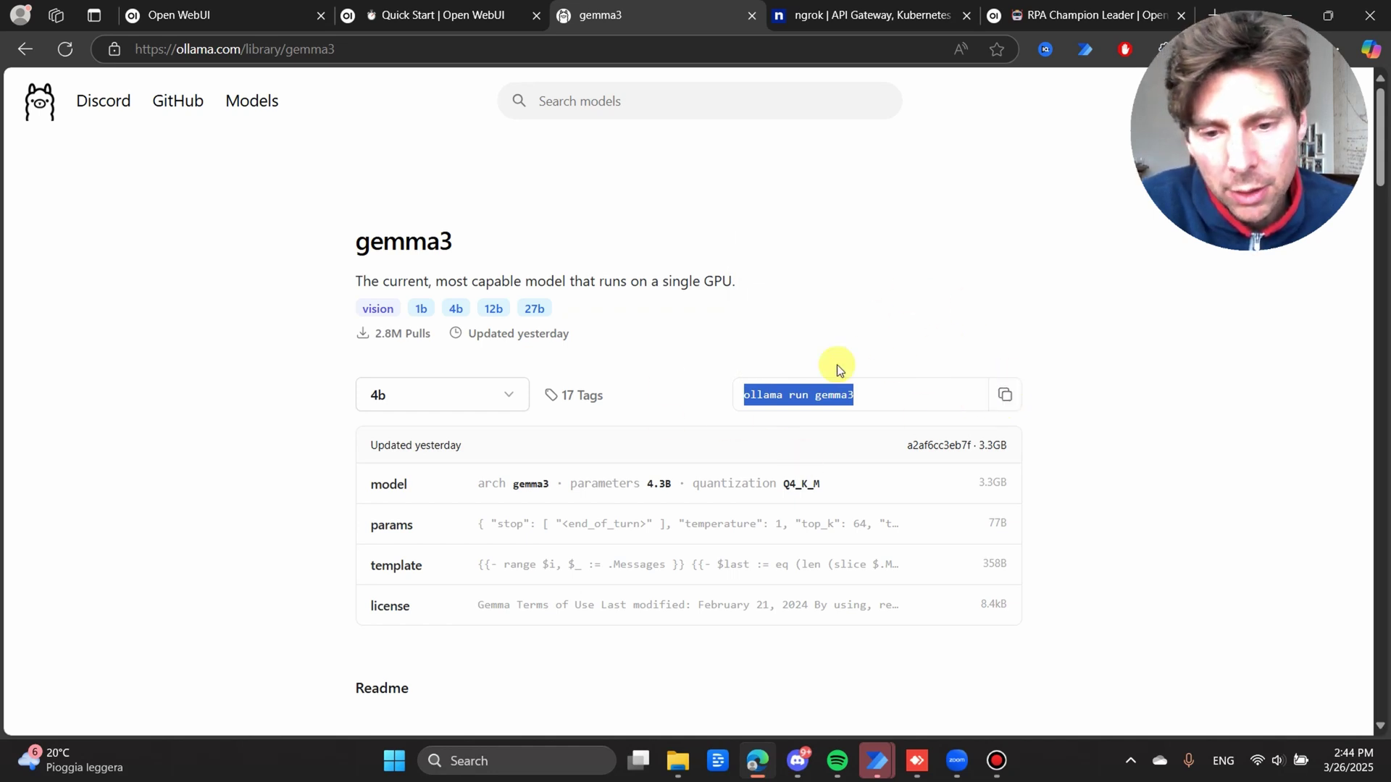
# Step: Copy 'ollama run gemma3' again, scroll the gemma3 Readme, and return to remote VS Code
pyautogui.click(918, 760)
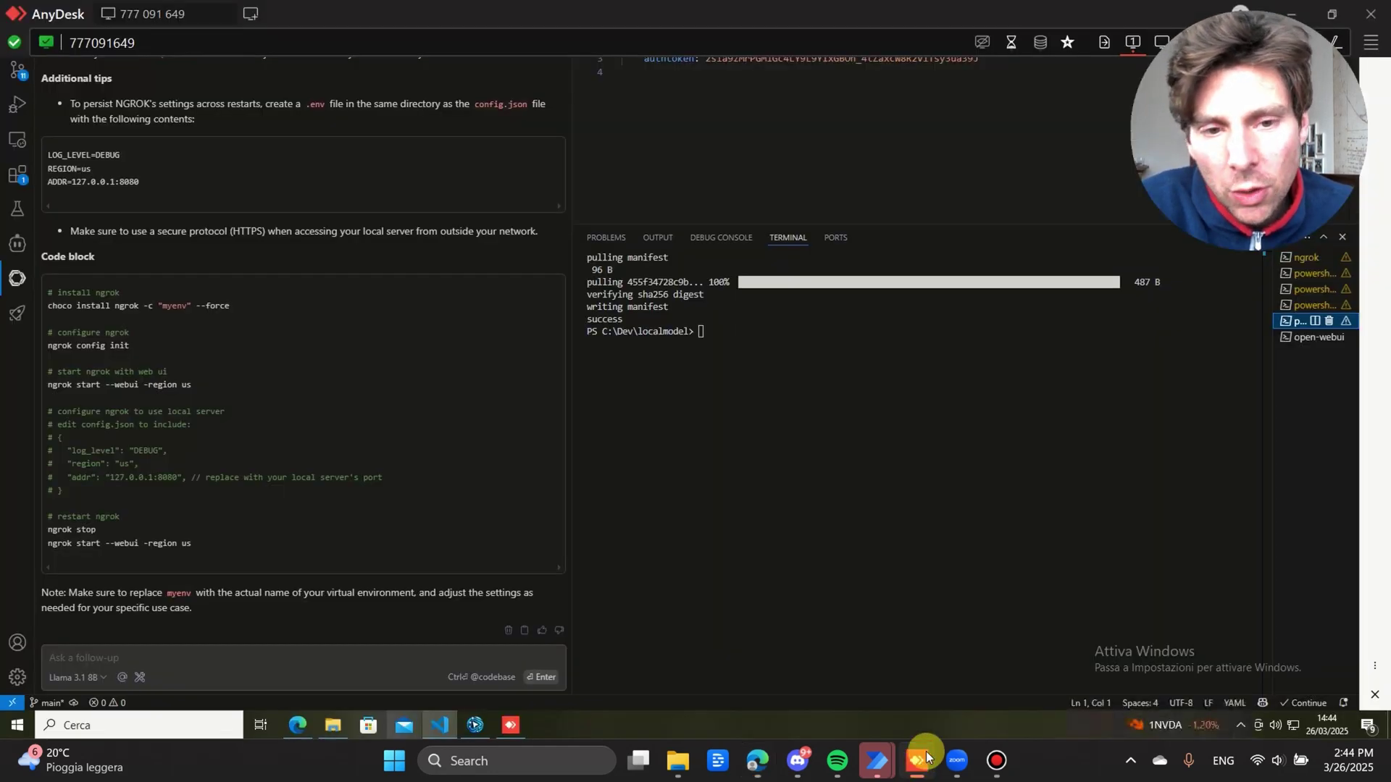
pyautogui.click(921, 767)
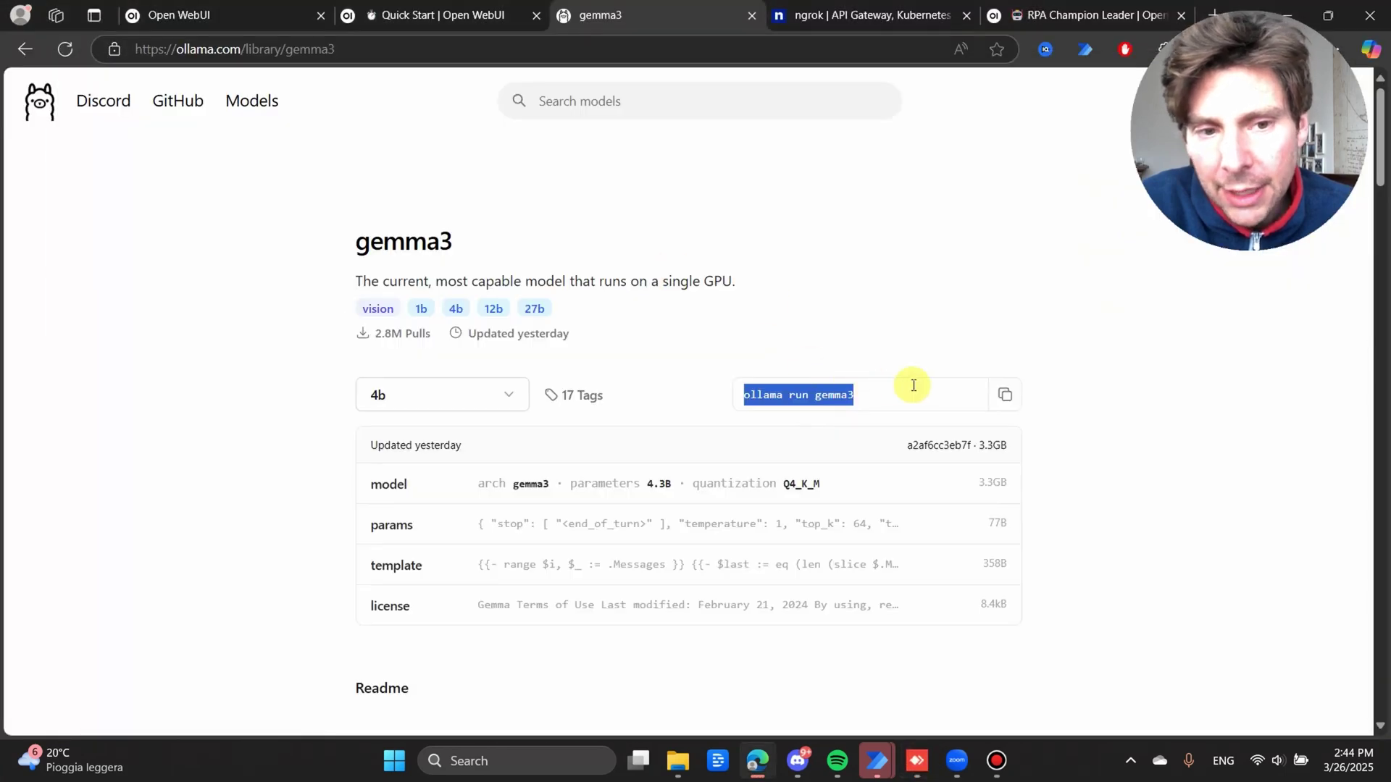
pyautogui.click(1011, 397)
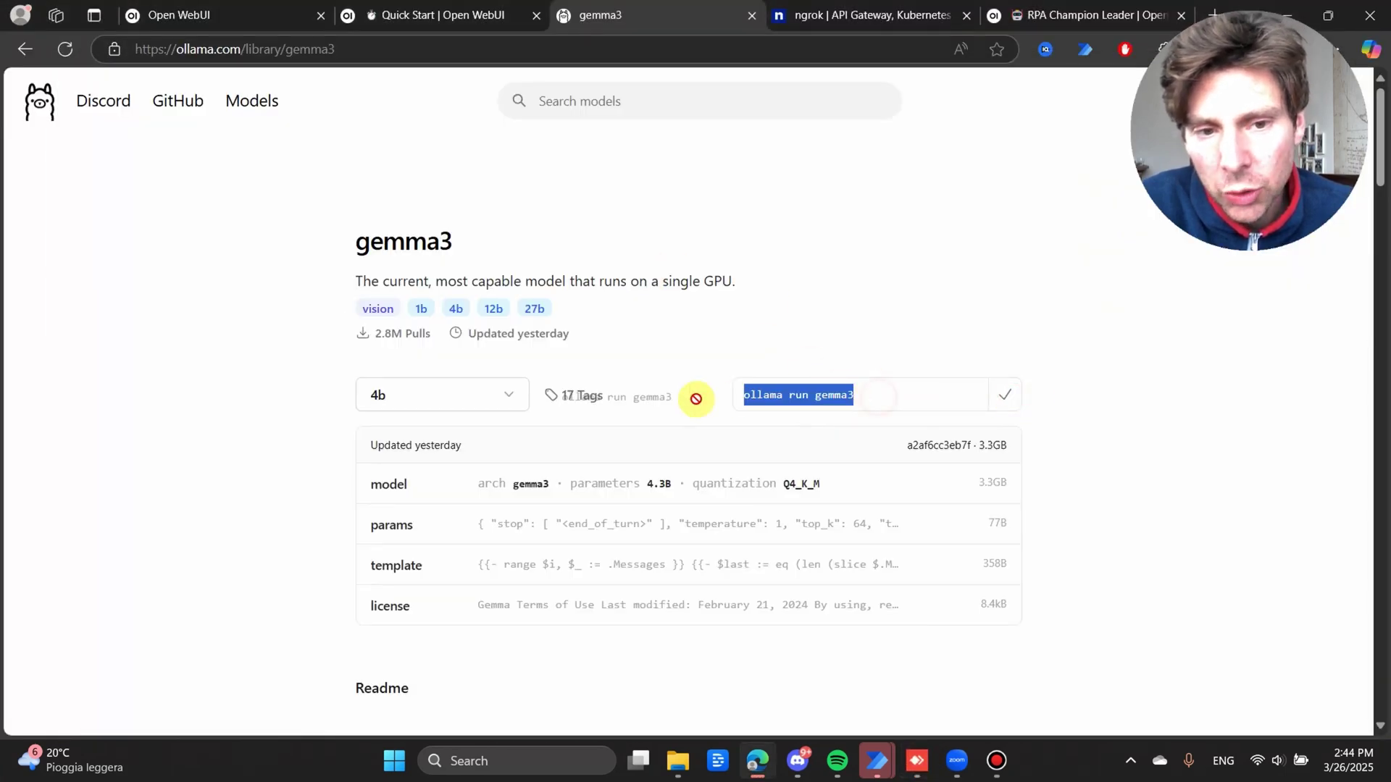
pyautogui.scroll(-5, 620, 469)
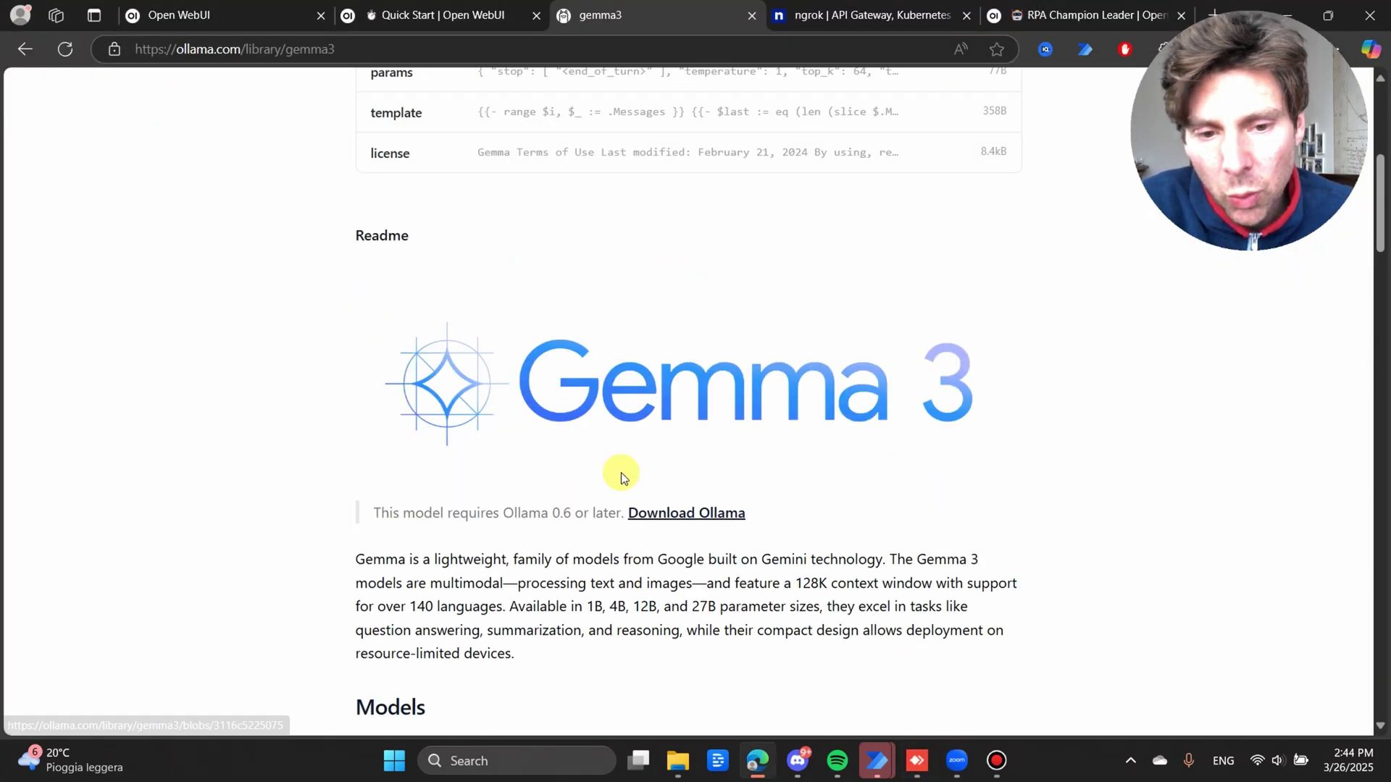
pyautogui.scroll(5, 693, 389)
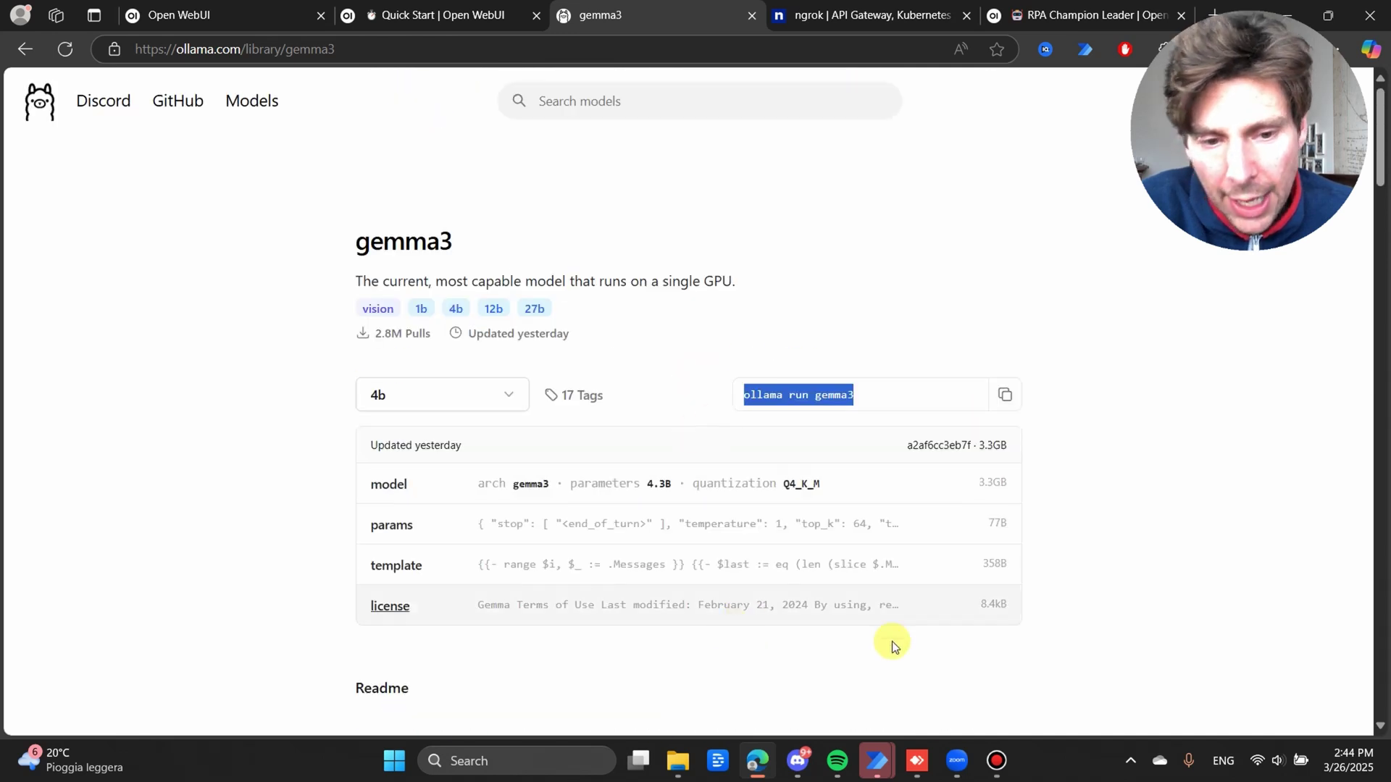
pyautogui.scroll(-5, 900, 702)
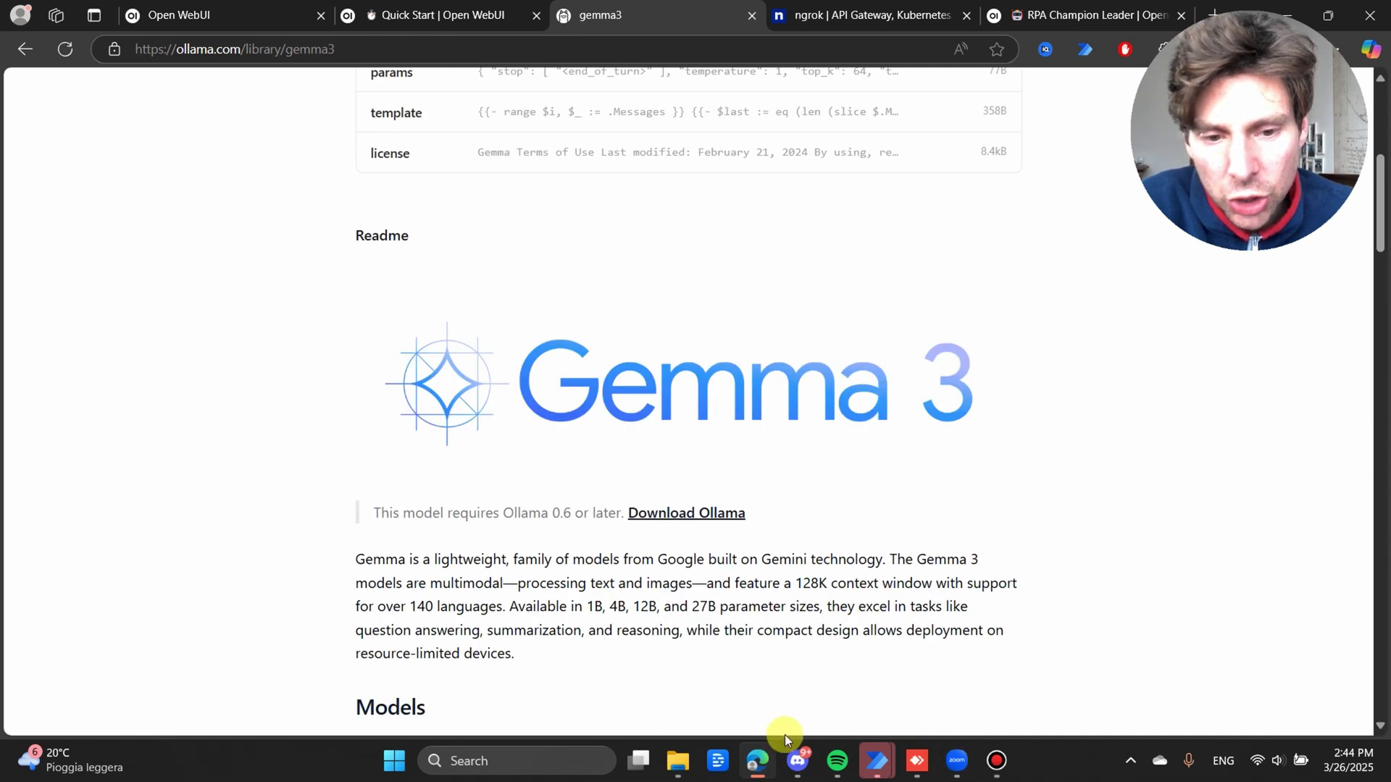
pyautogui.click(908, 755)
# Step: Paste 'ollama run gemma3' at the VS Code terminal prompt, then bring Open WebUI forward
pyautogui.click(745, 389)
pyautogui.hotkey('ctrl', 'v')
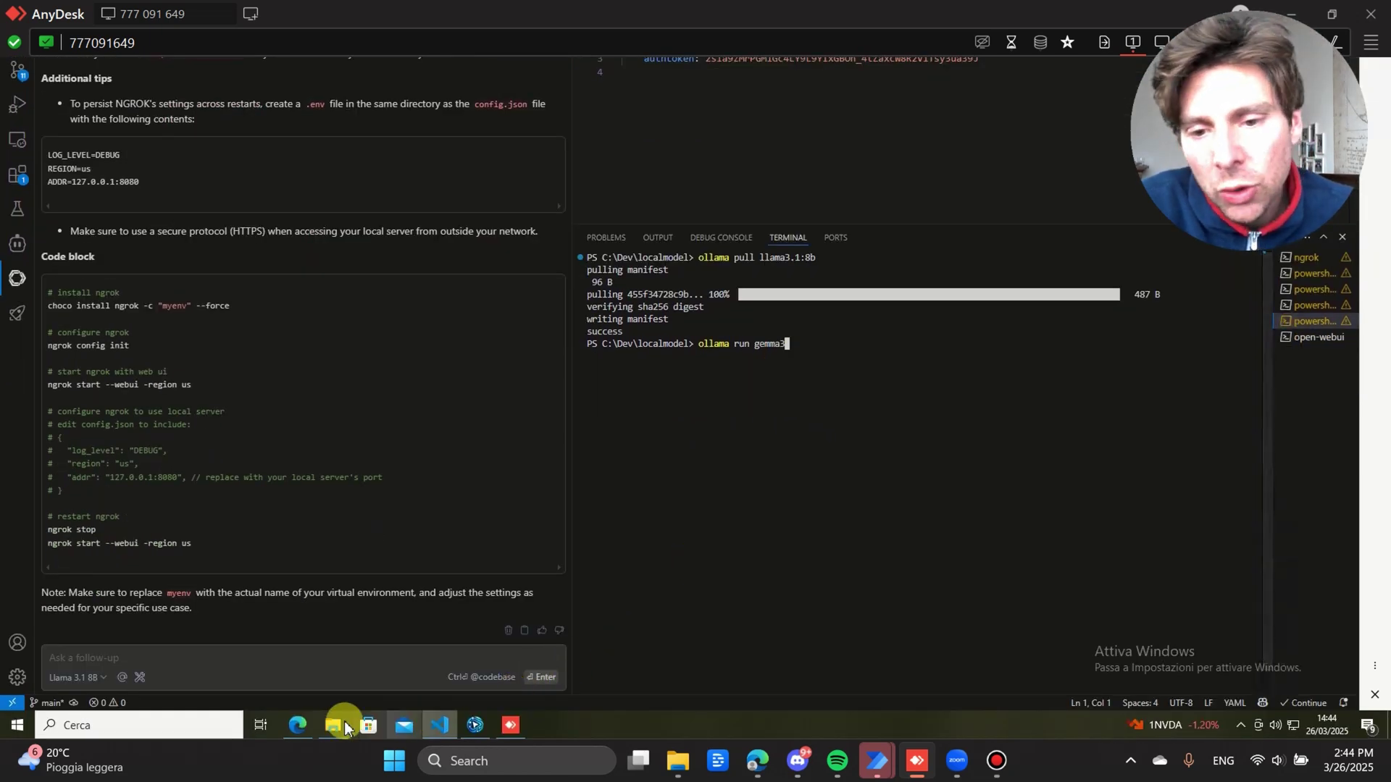
pyautogui.click(293, 724)
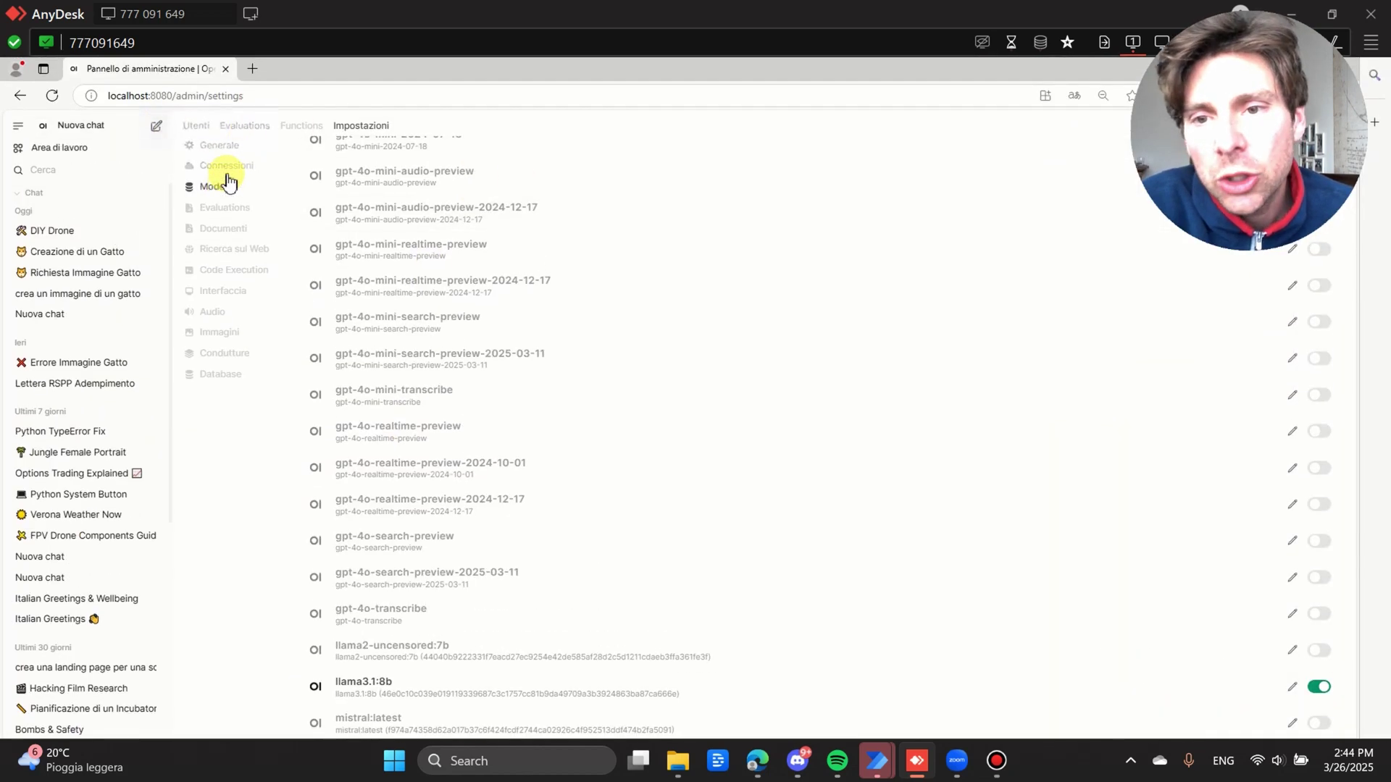
pyautogui.click(227, 174)
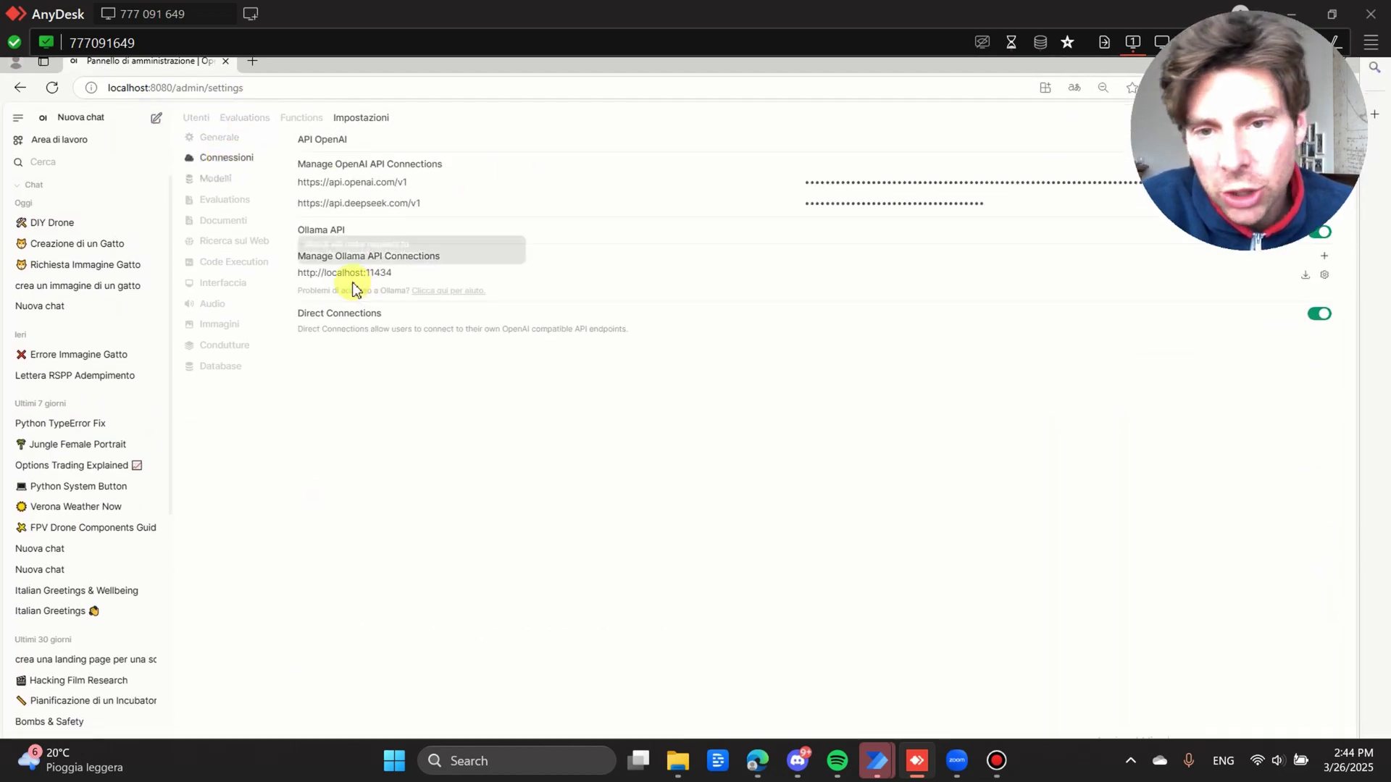
pyautogui.moveTo(303, 275)
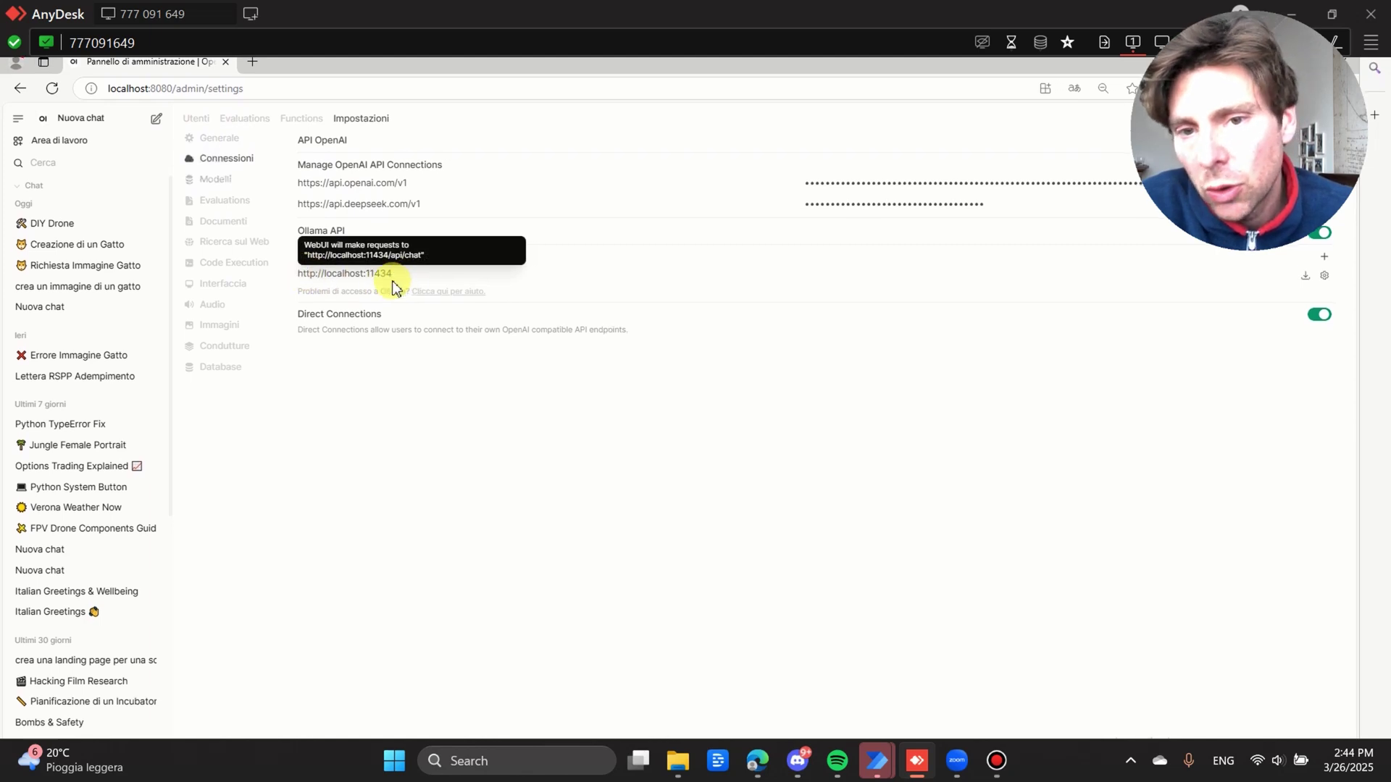
pyautogui.moveTo(400, 278); pyautogui.dragTo(299, 270)
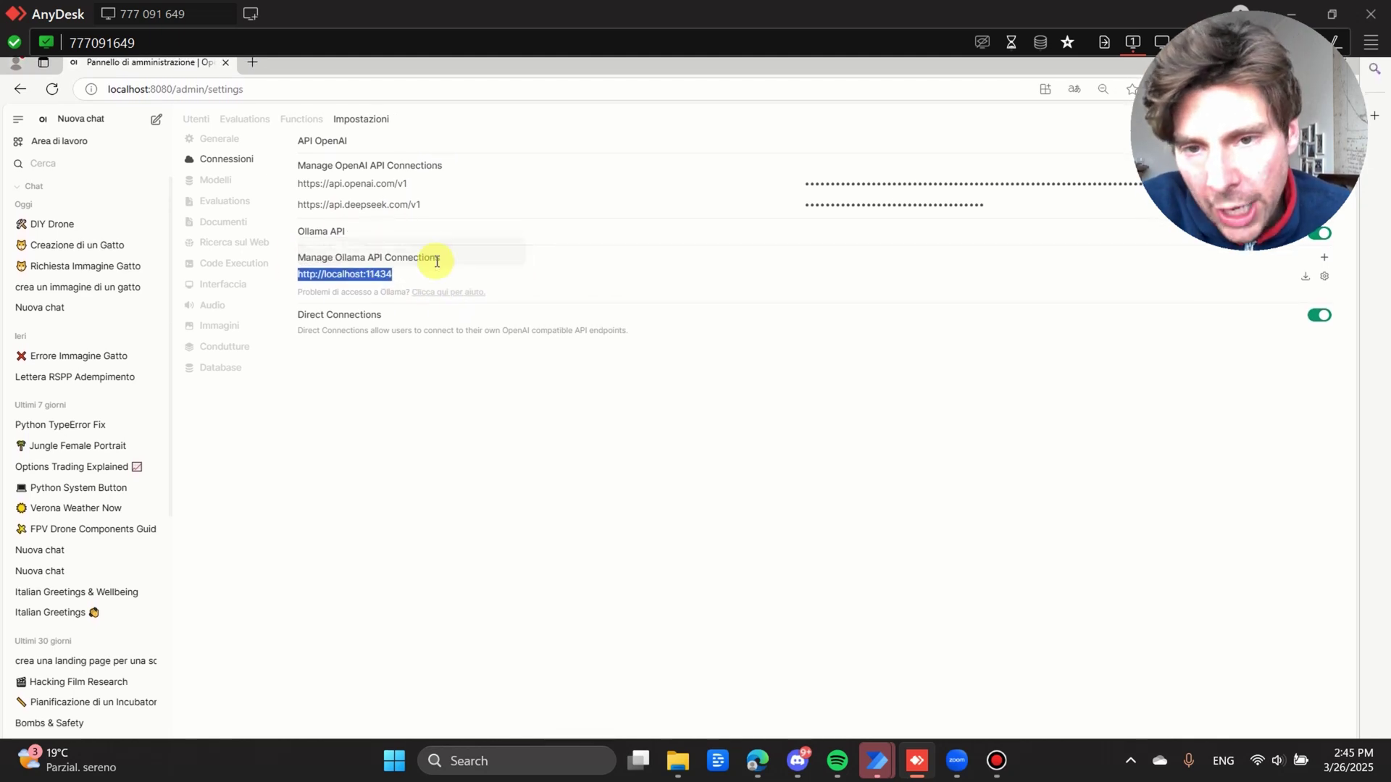
pyautogui.click(205, 189)
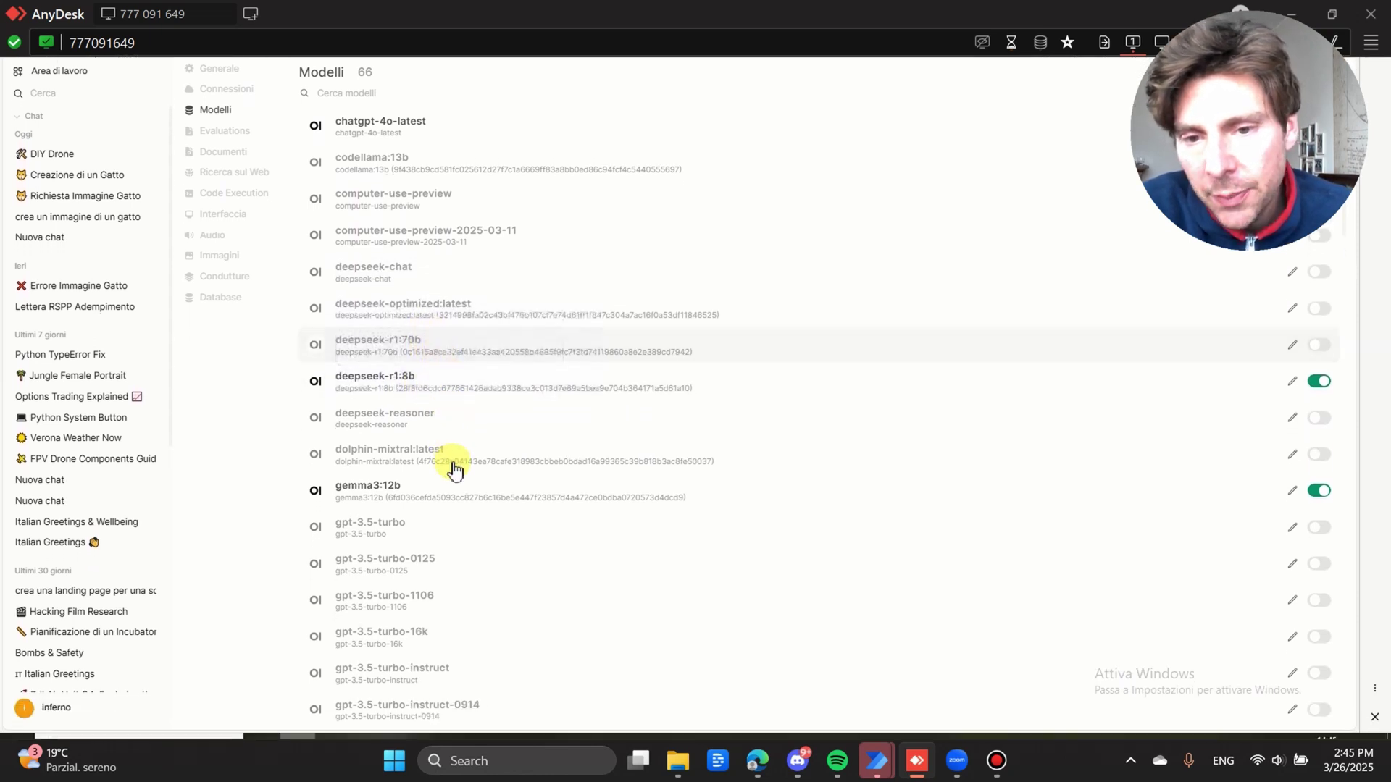
# Step: Scroll through the 66-model Modelli list, then restore the browser to a smaller window over VS Code
pyautogui.scroll(-10, 485, 486)
pyautogui.scroll(-10, 482, 496)
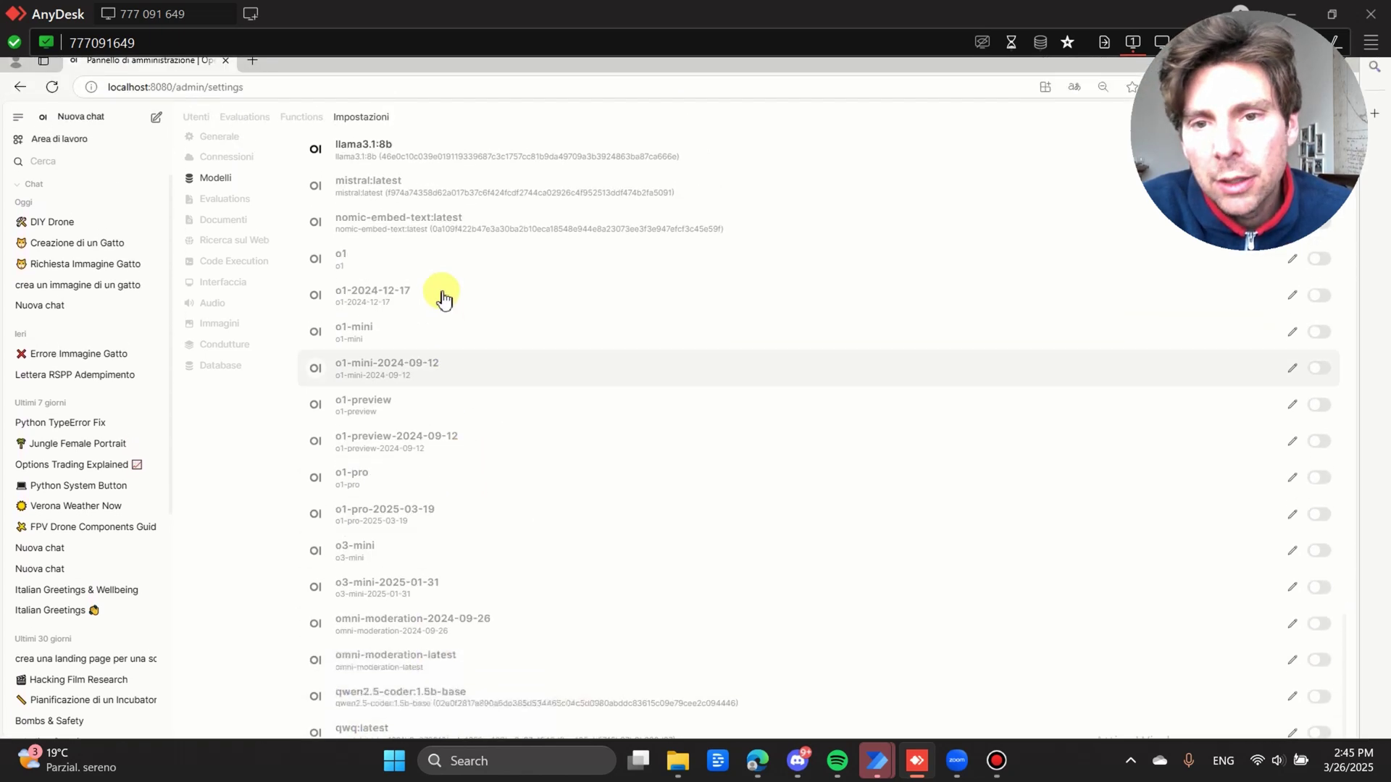
pyautogui.scroll(10, 443, 299)
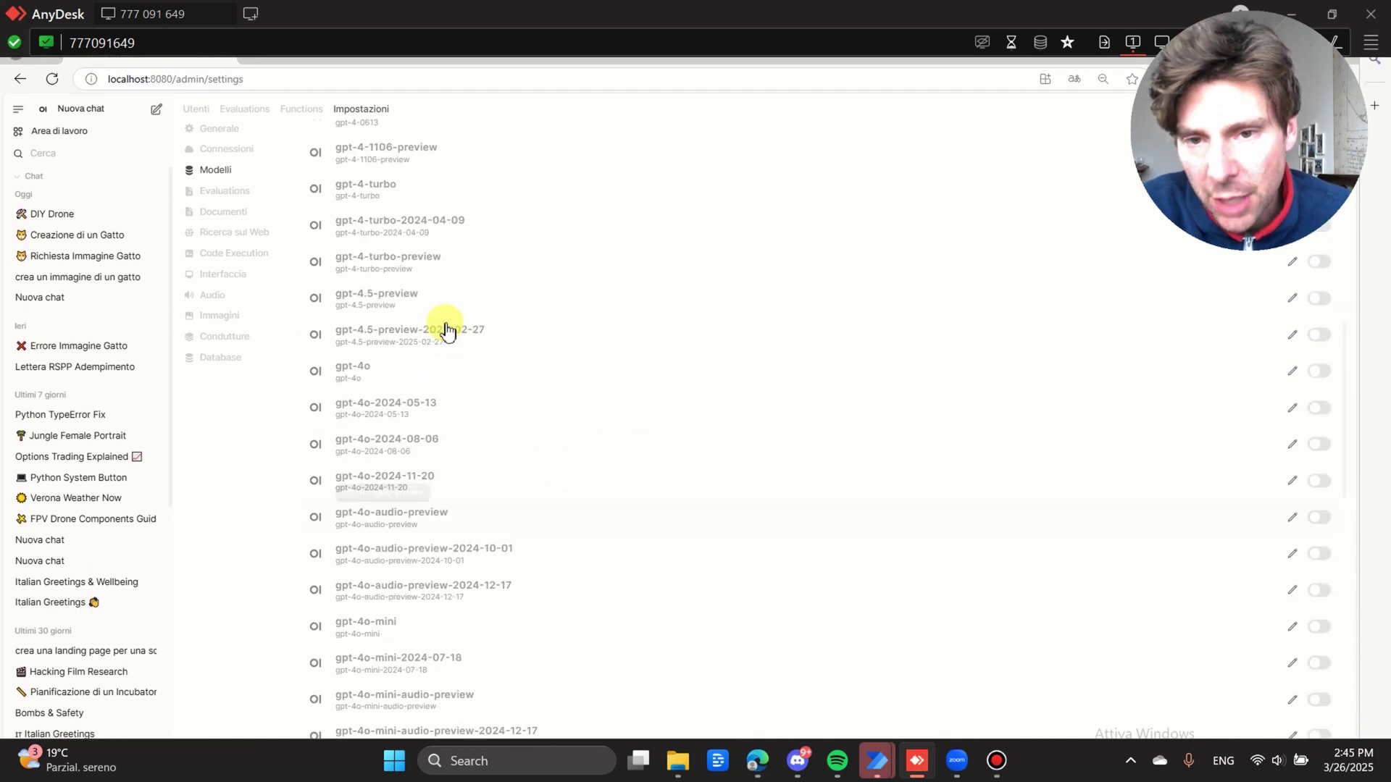
pyautogui.scroll(10, 445, 332)
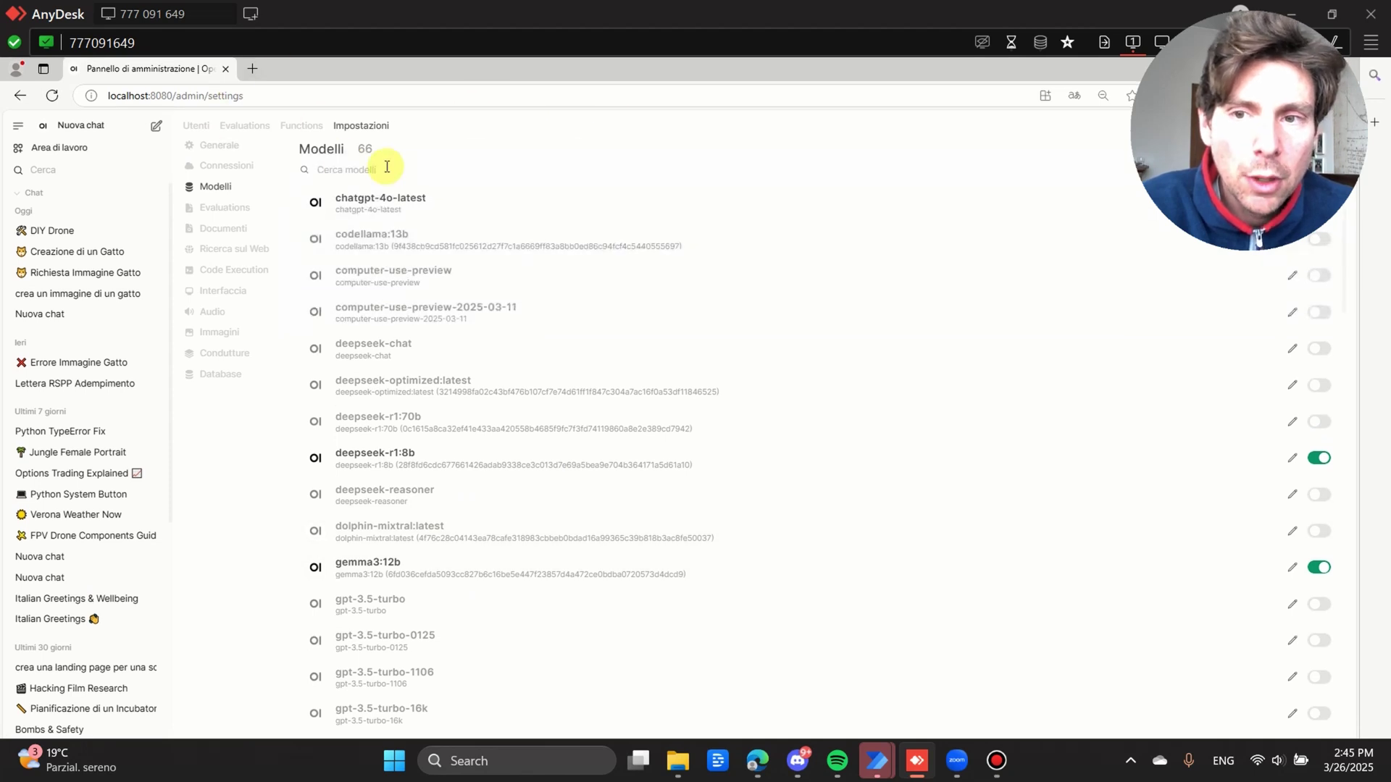
pyautogui.moveTo(837, 73); pyautogui.dragTo(507, 159)
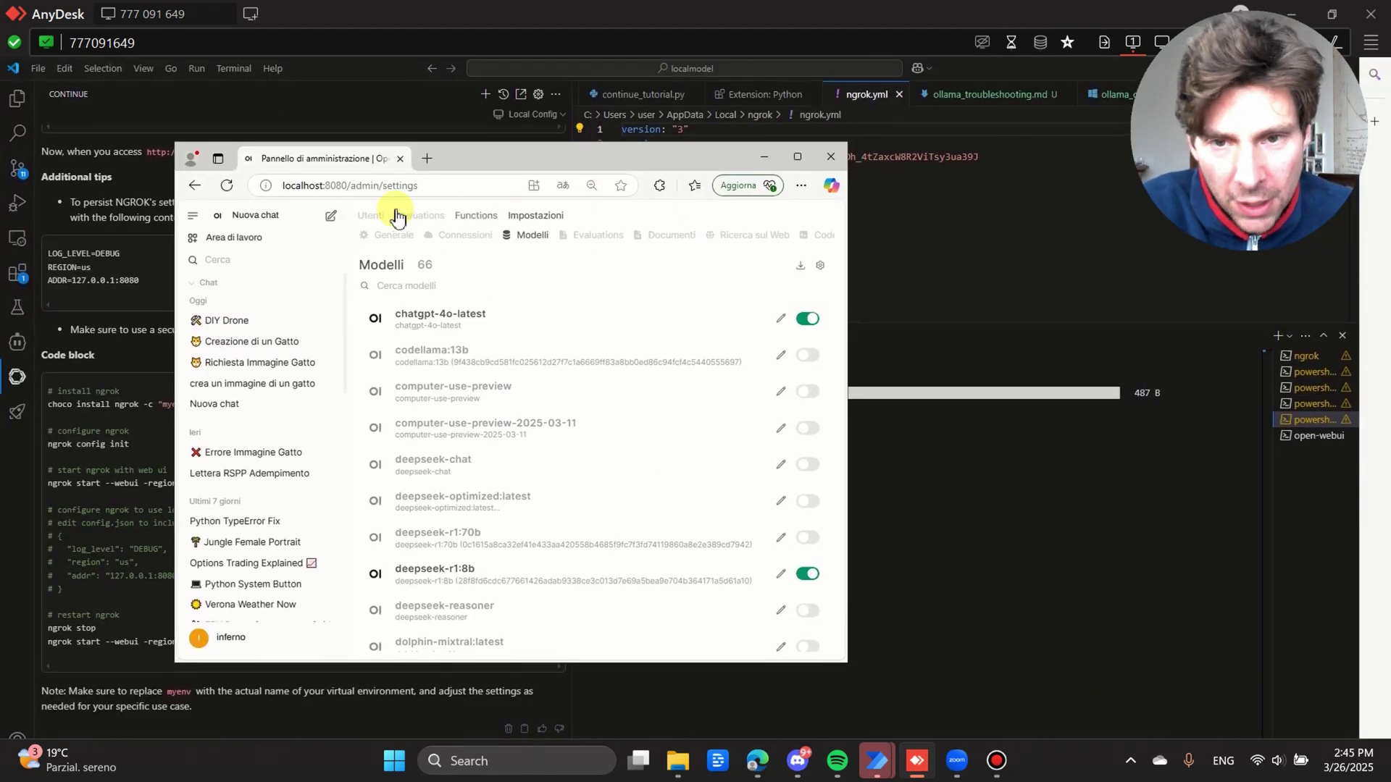
# Step: View the Utenti users list, the Evaluations leaderboard and the workspace models, then maximize the browser
pyautogui.click(371, 214)
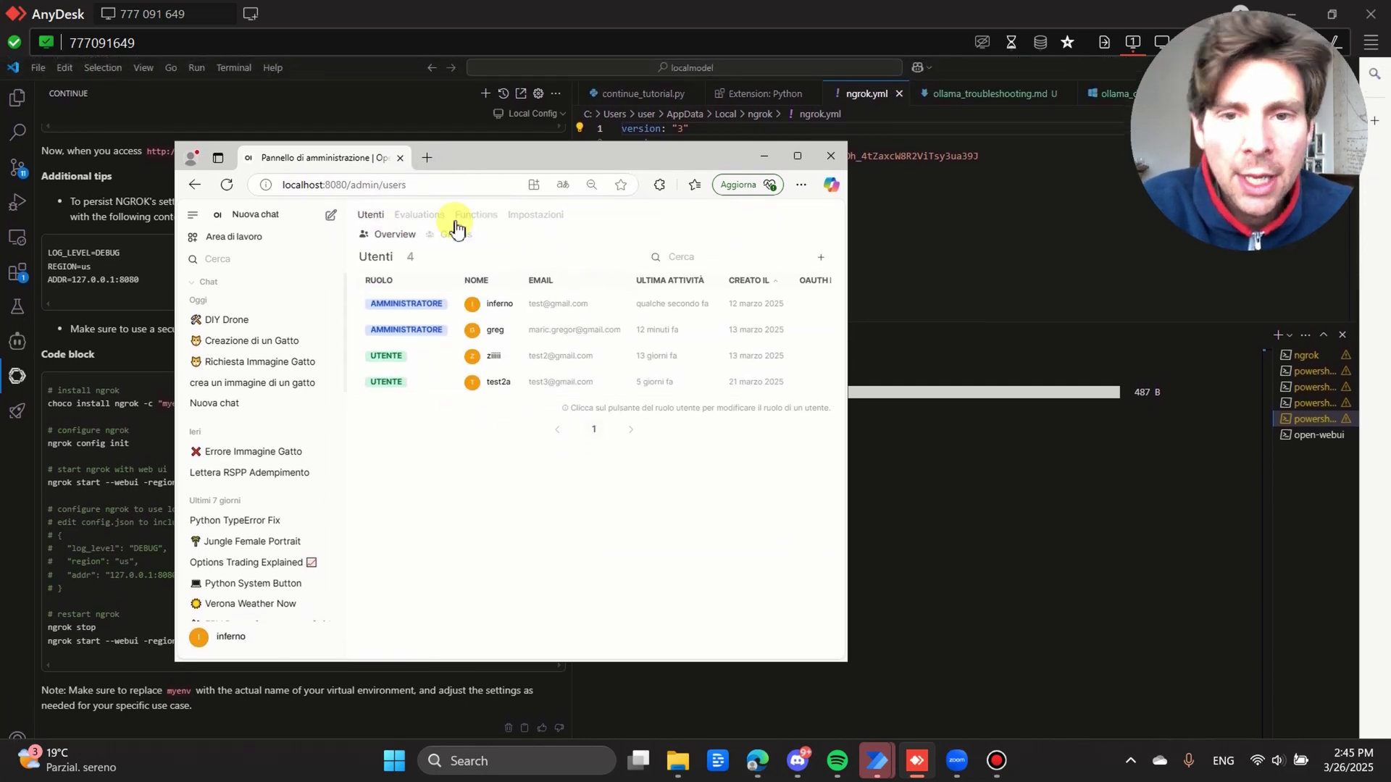
pyautogui.click(430, 217)
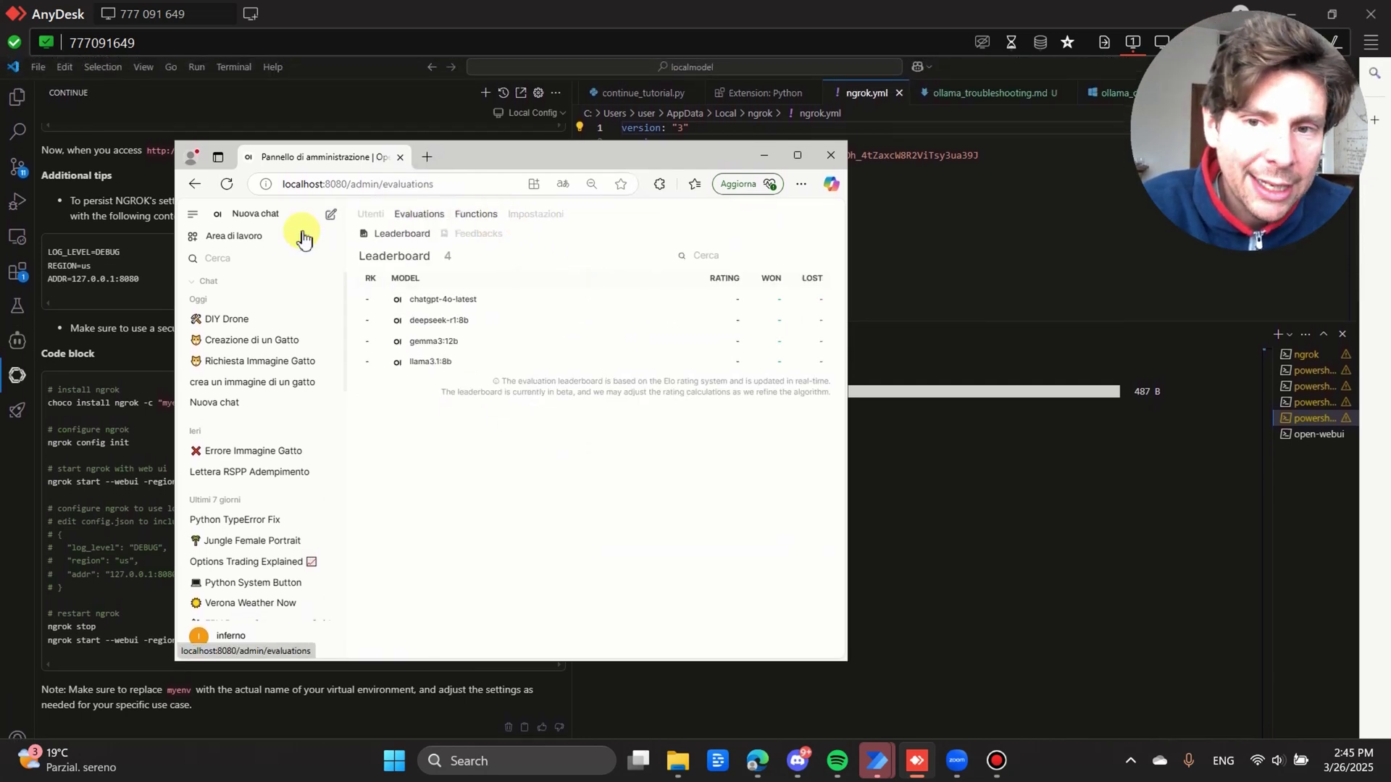
pyautogui.click(242, 239)
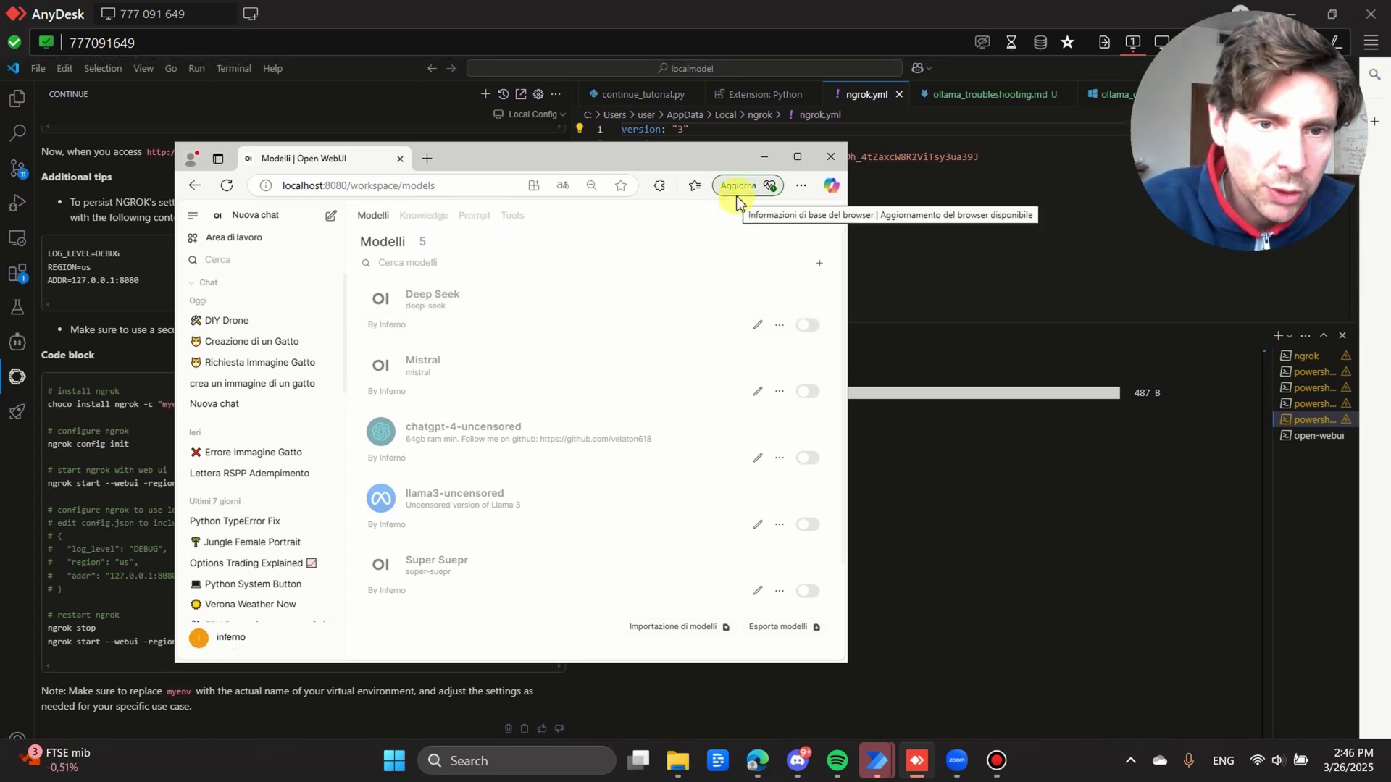
pyautogui.click(799, 159)
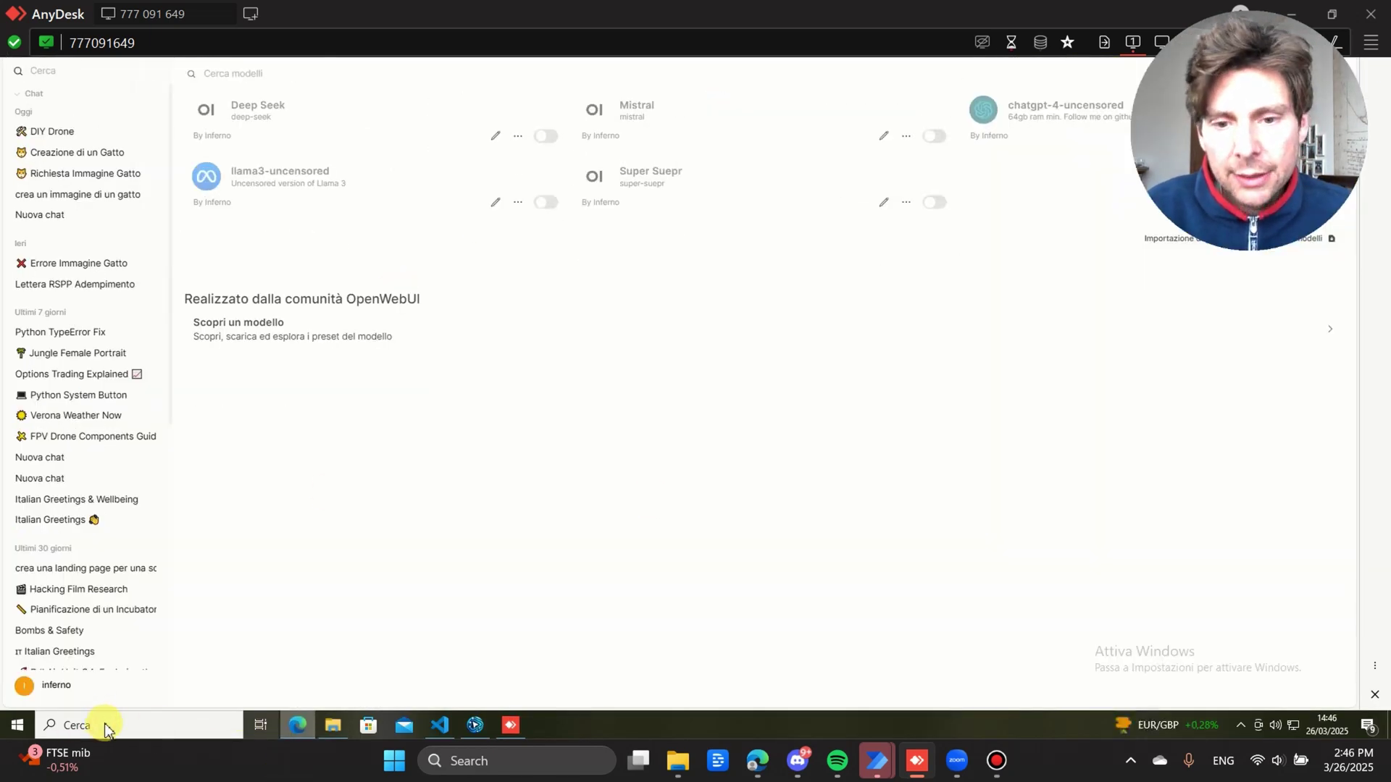
# Step: Bring VS Code forward and pick an empty PowerShell terminal among the open terminals
pyautogui.click(441, 727)
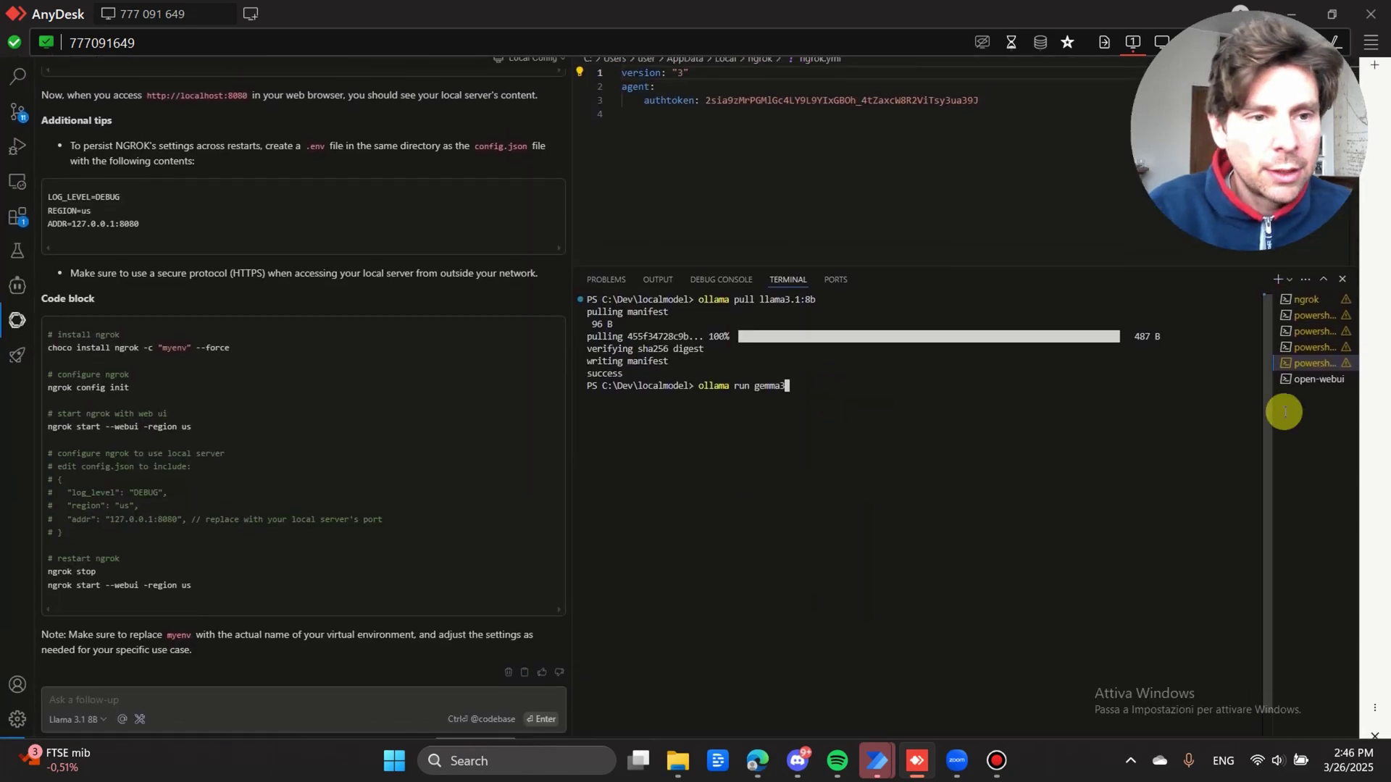
pyautogui.click(1312, 382)
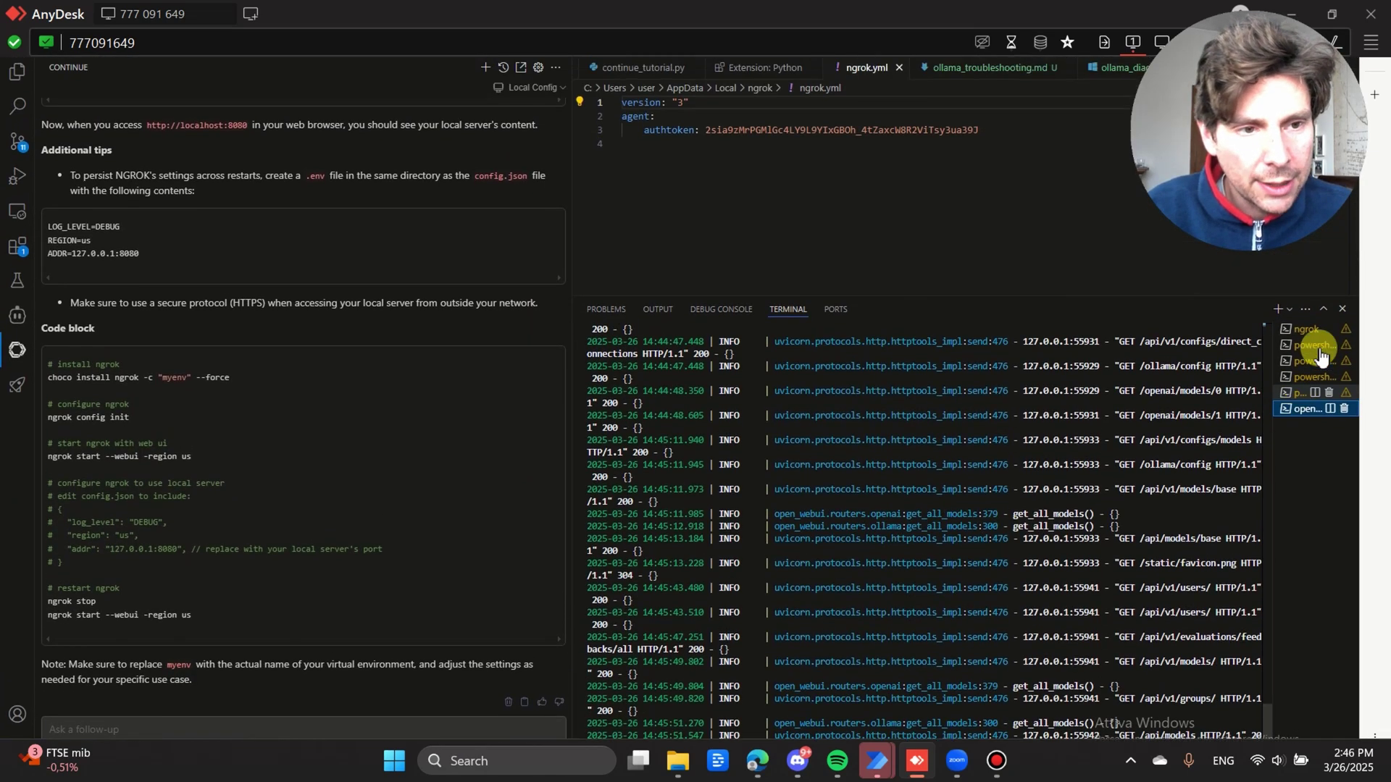
pyautogui.click(1304, 329)
pyautogui.click(1311, 358)
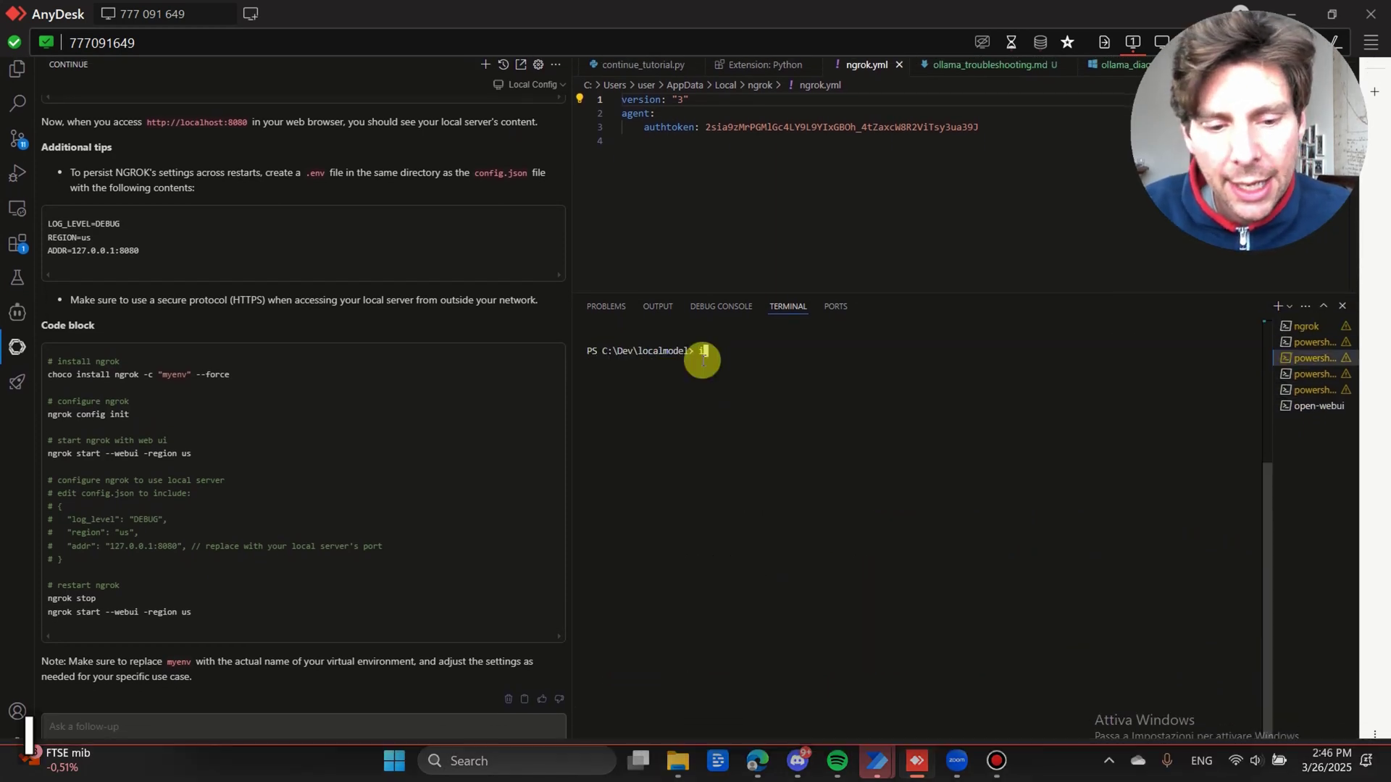
# Step: Run ipconfig, copy the IPv4 address 192.168.1.177, and switch back to the browser
pyautogui.write('ip confi')
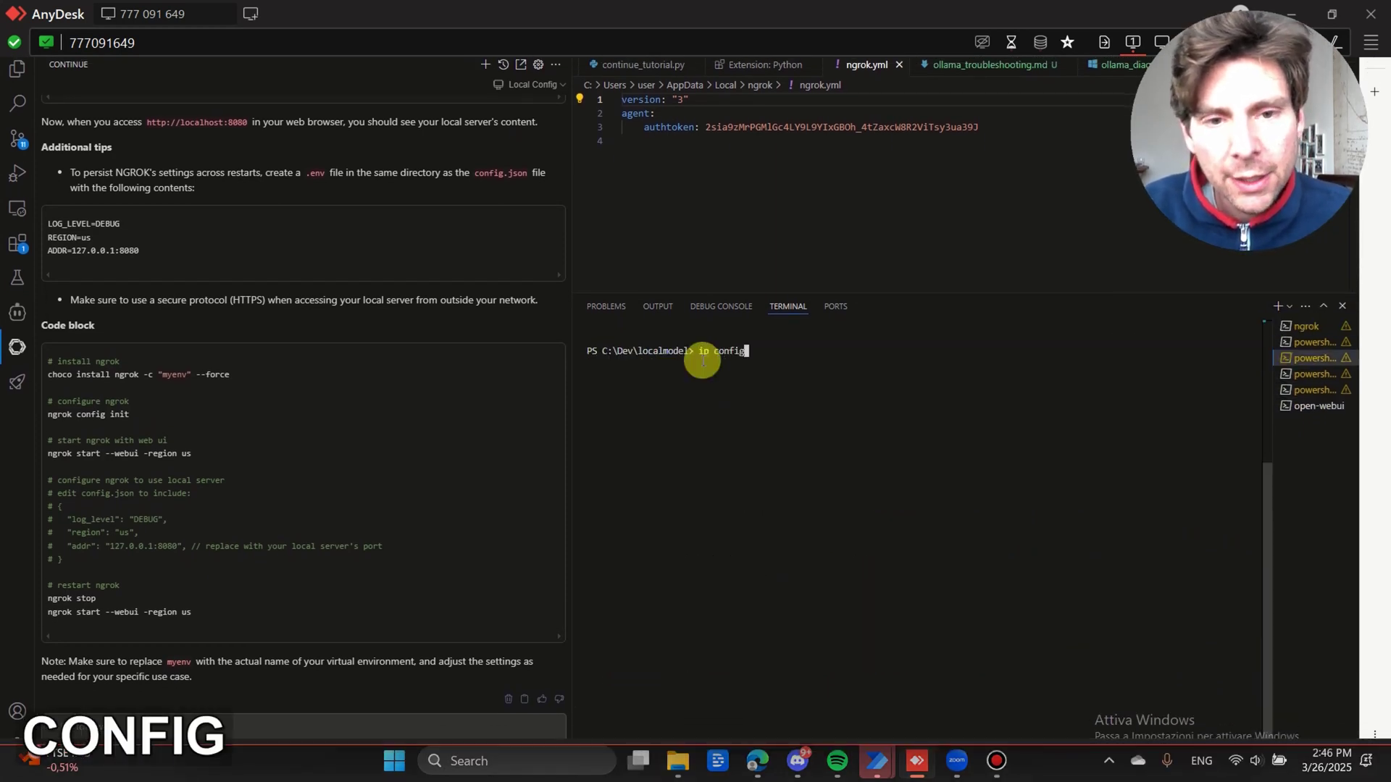
pyautogui.write('g')
pyautogui.press('Return')
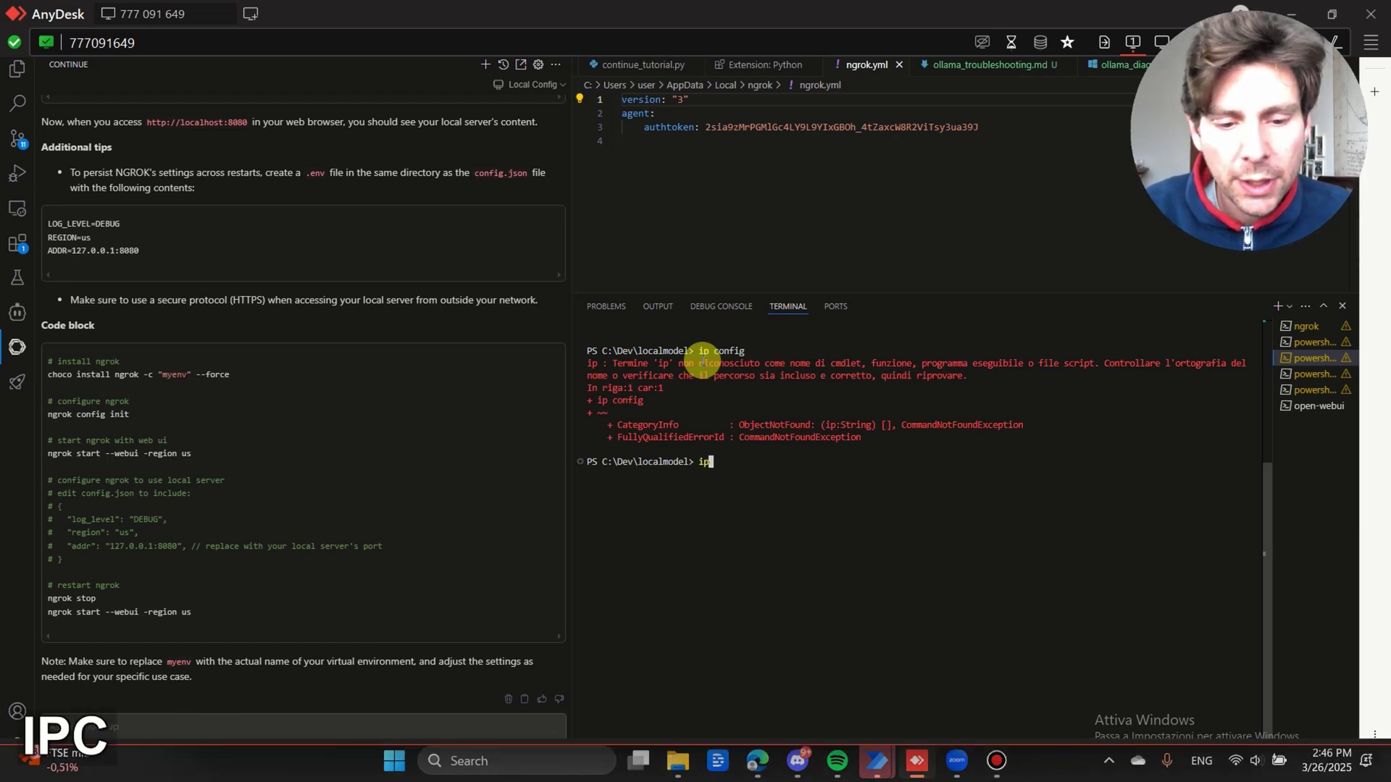
pyautogui.write('ig')
pyautogui.press('Return')
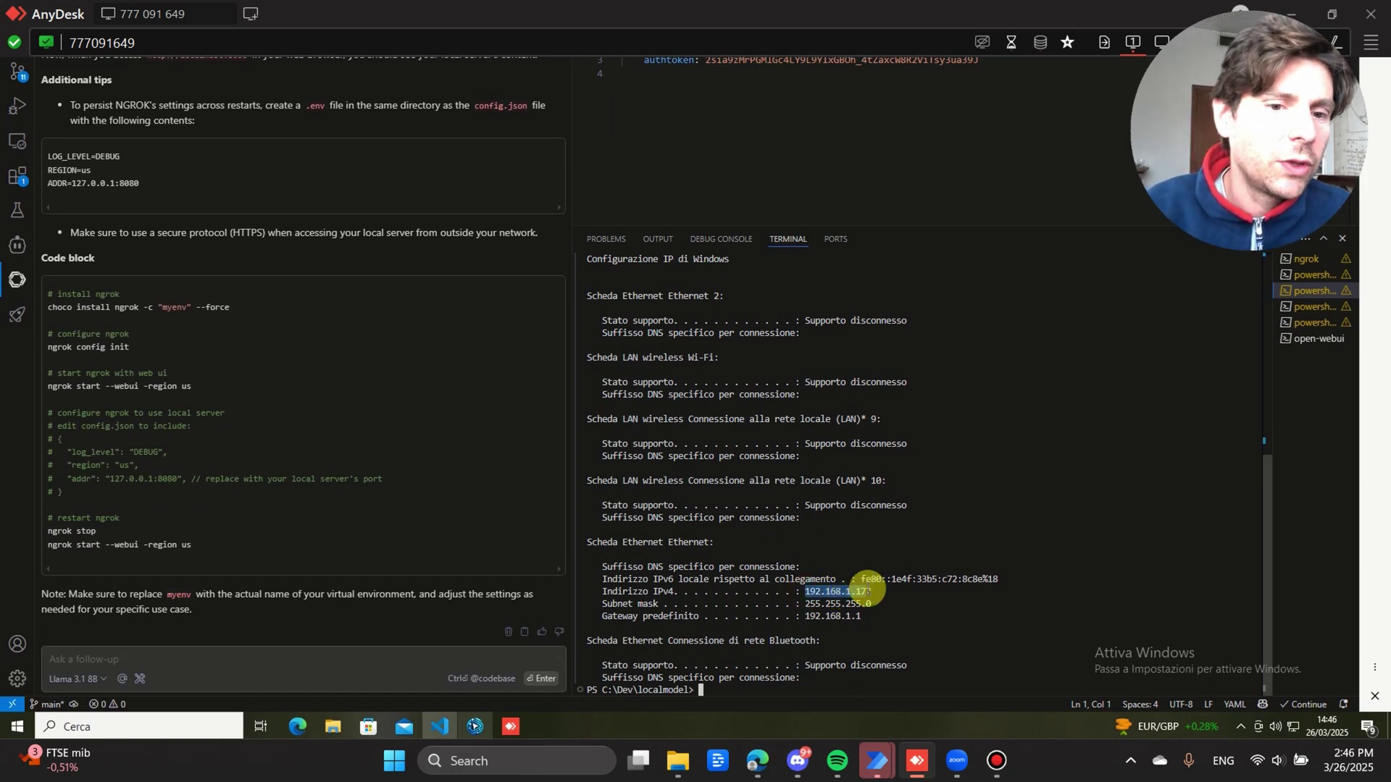
pyautogui.hotkey('ctrl', 'c')
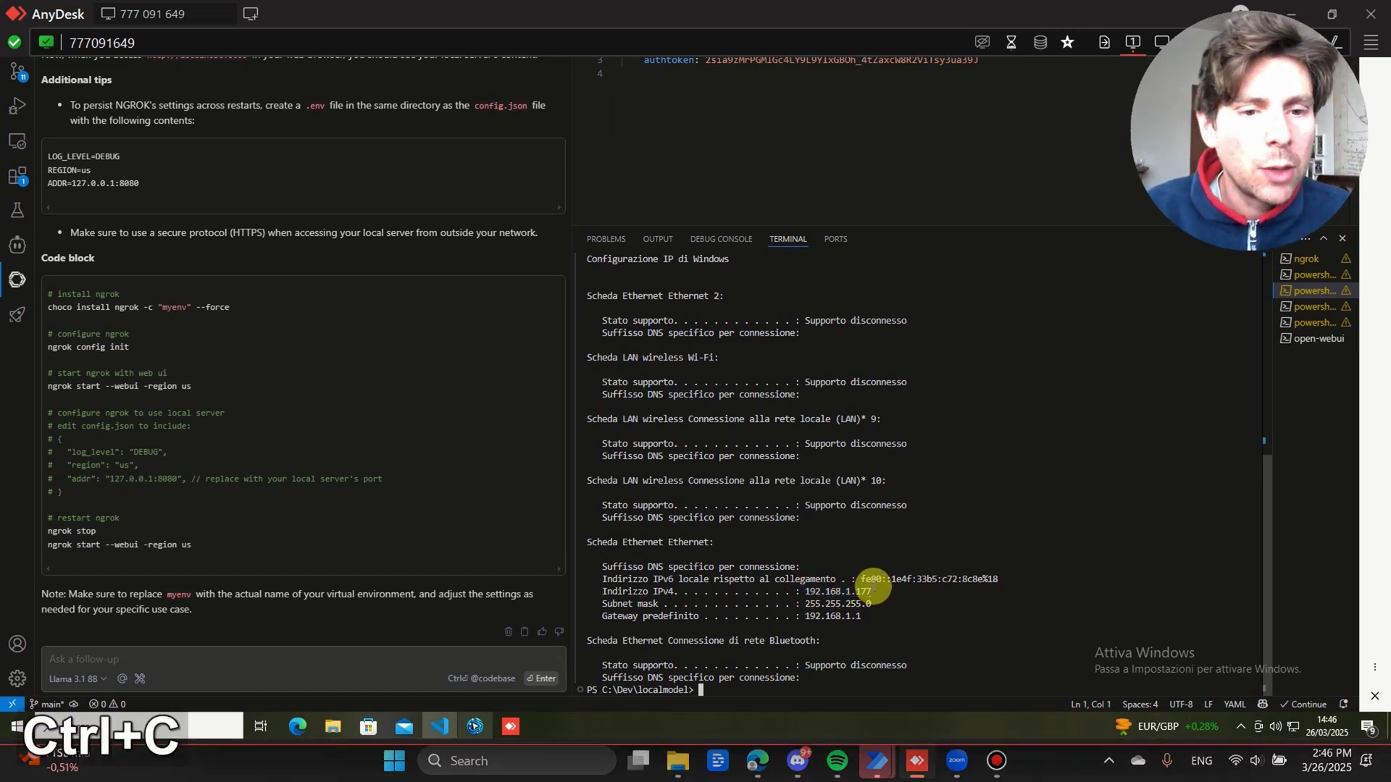
pyautogui.hotkey('alt', 'Tab')
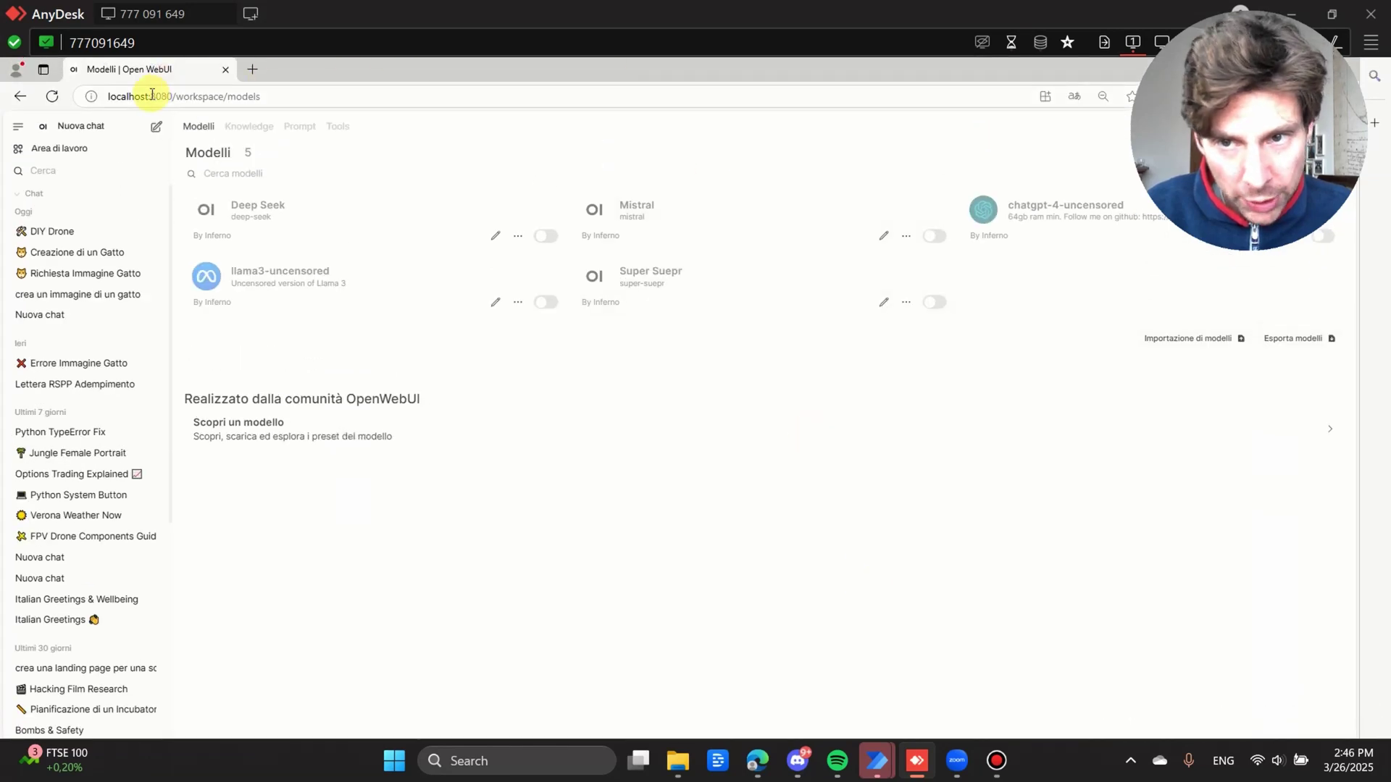
# Step: Replace localhost with 192.168.1.177 in the address, drop the /workspace/models path, and load it
pyautogui.doubleClick(139, 96)
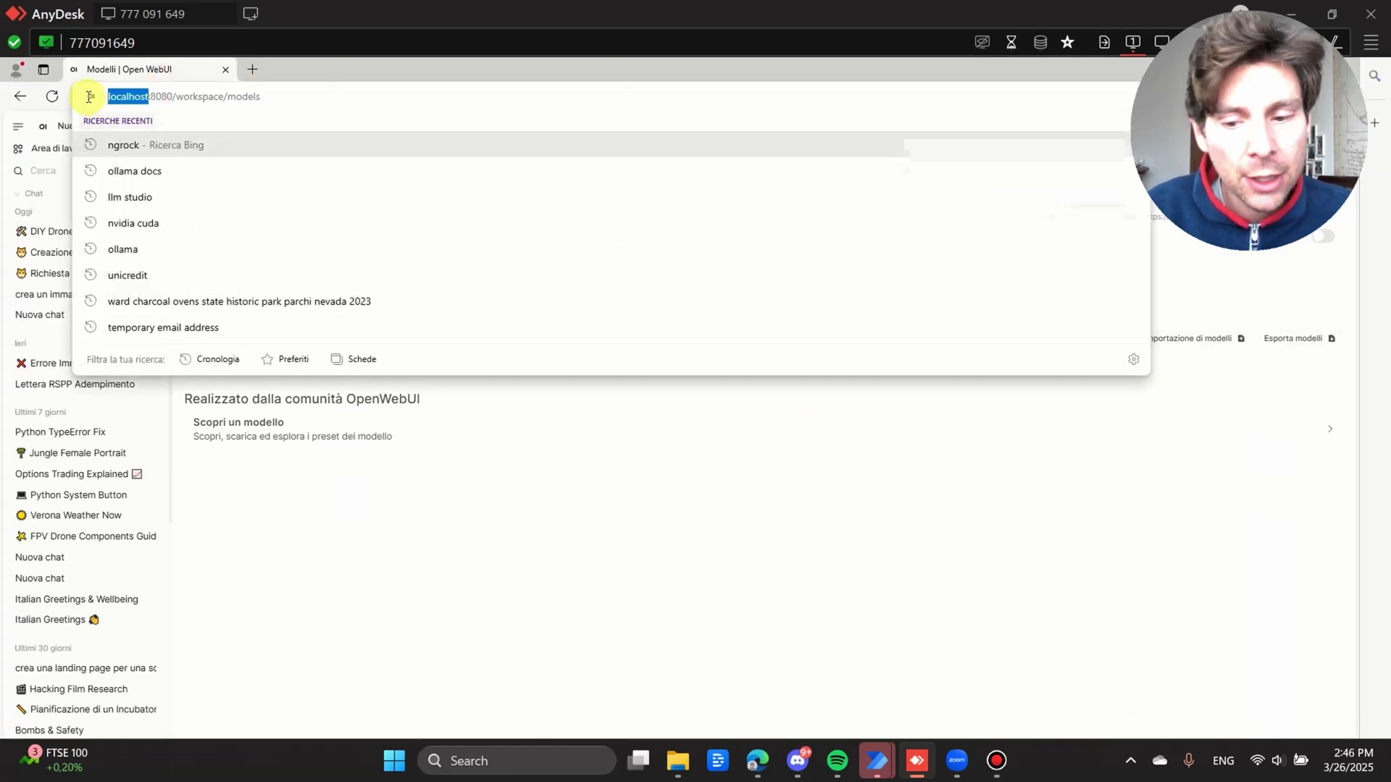
pyautogui.press('ctrl')
pyautogui.hotkey('ctrl', 'v')
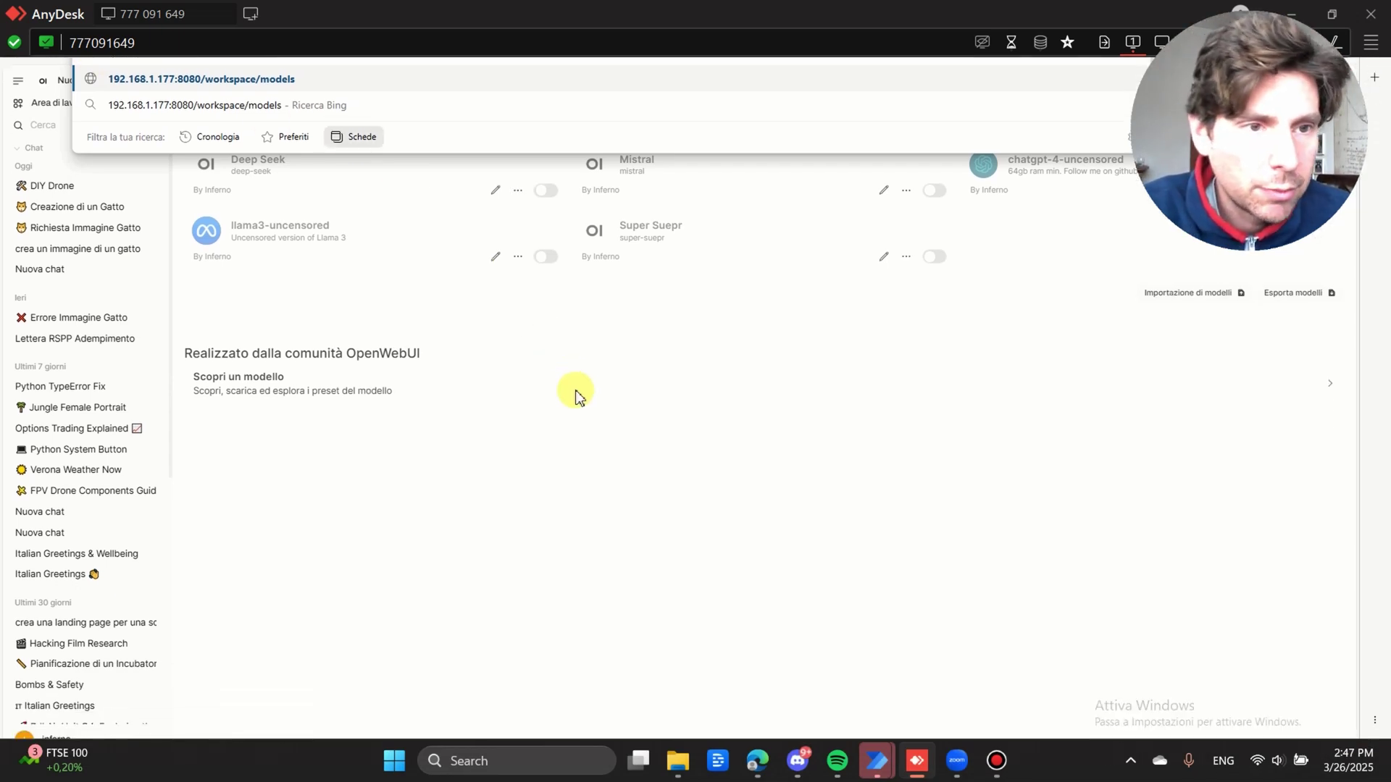
pyautogui.click(400, 98)
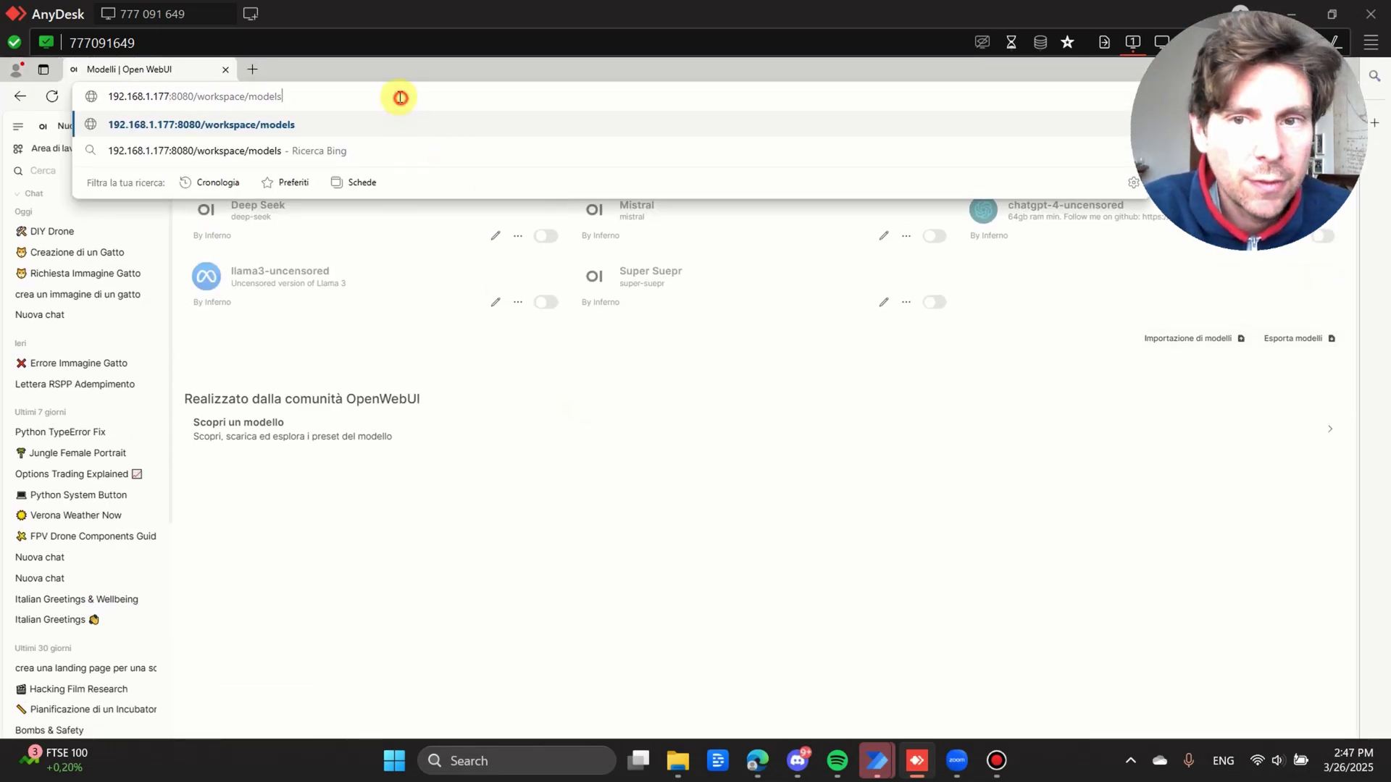
pyautogui.press('BackSpace')
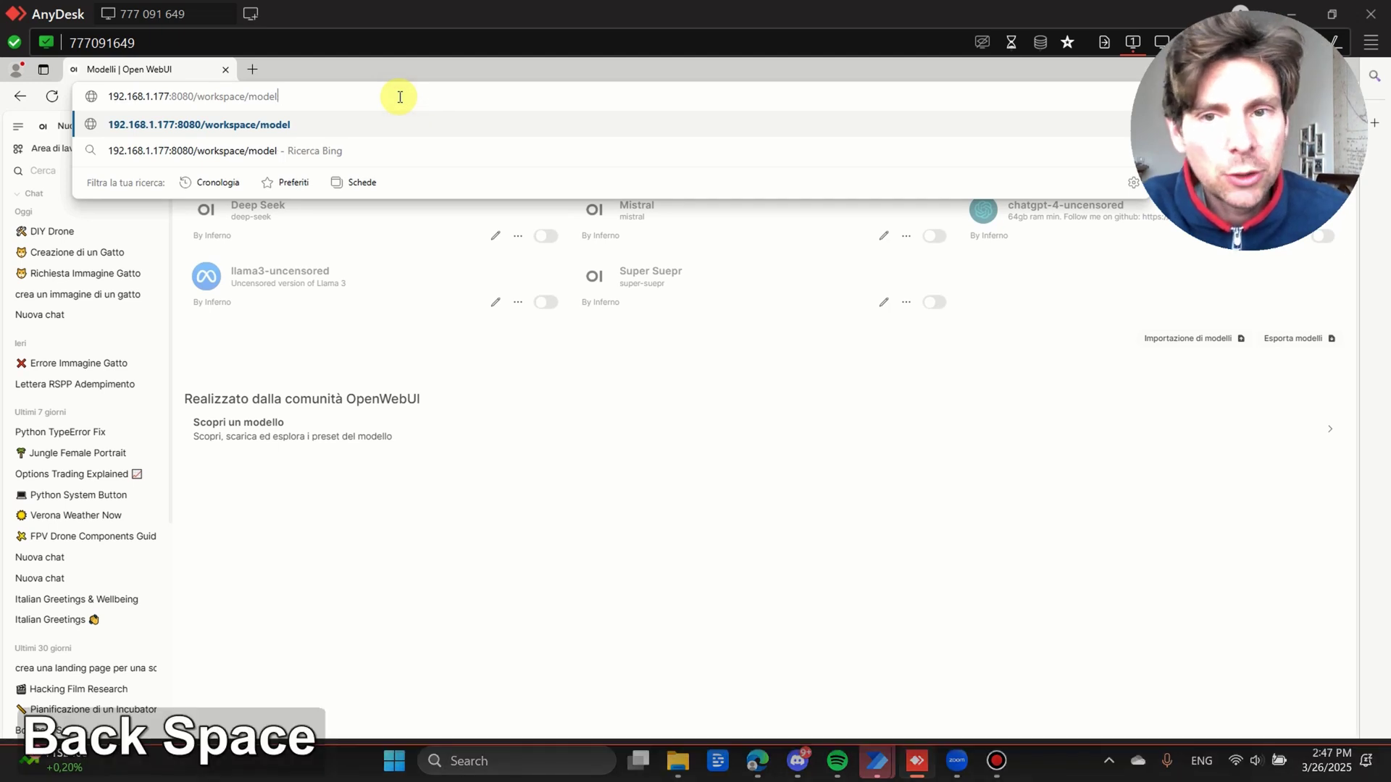
pyautogui.press('BackSpace')
pyautogui.press('BackSpace')
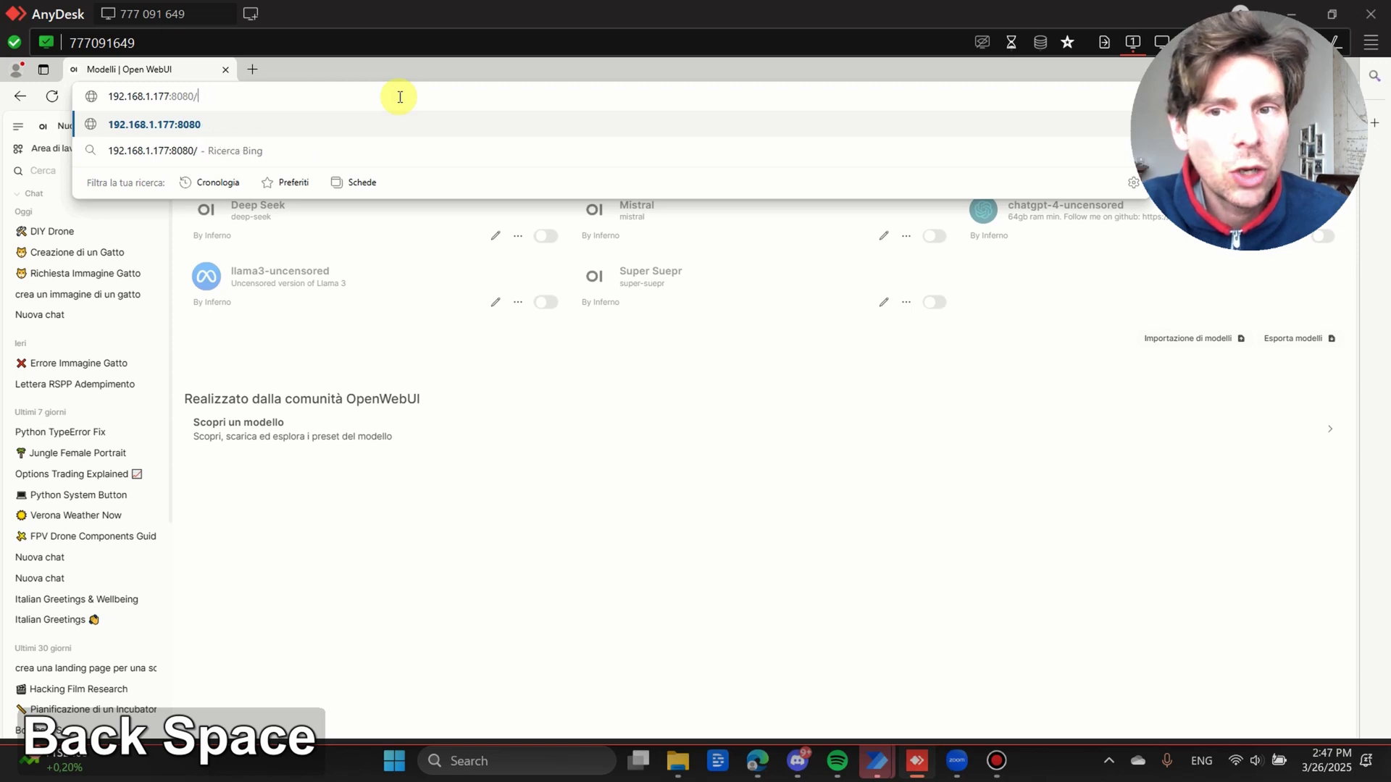
pyautogui.press('Return')
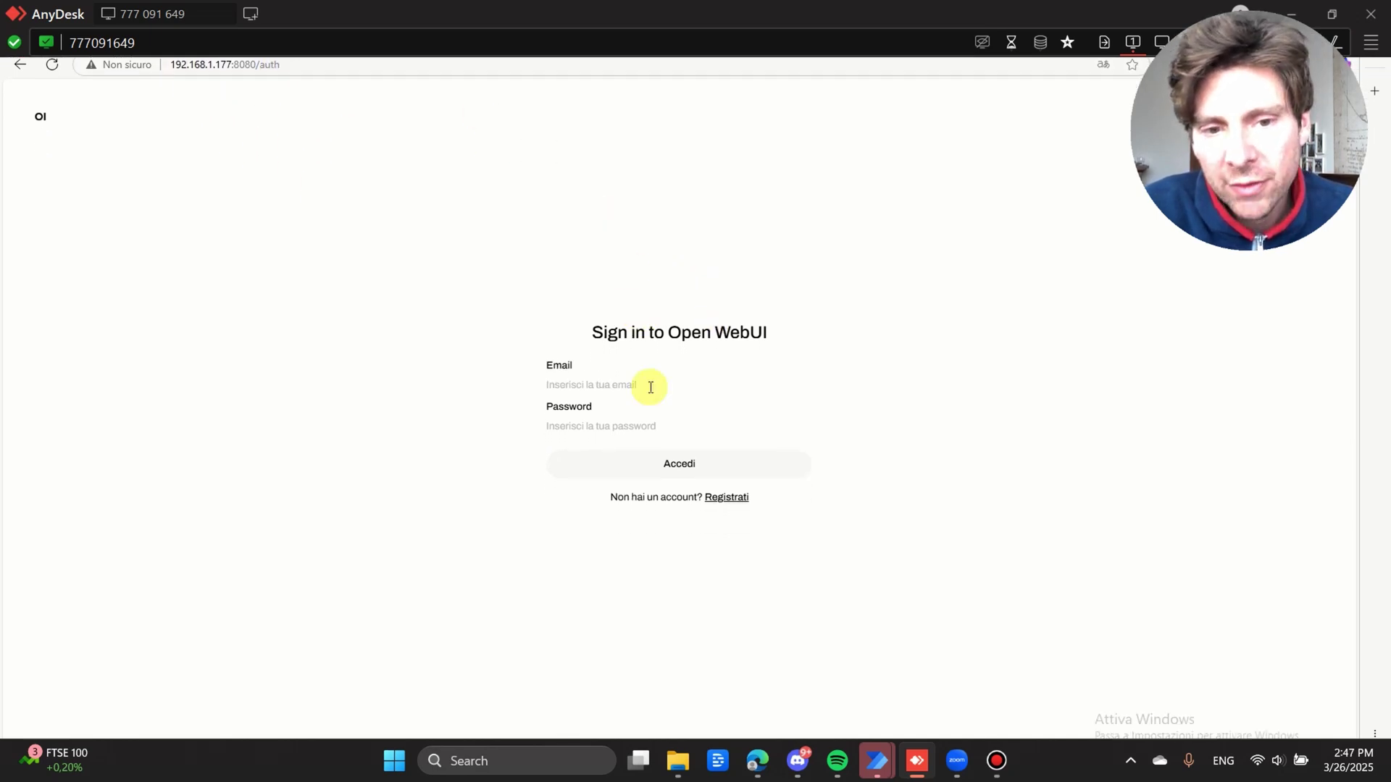
# Step: Sign up a new account with a name, edited email and password, then dismiss the save-password prompt
pyautogui.click(727, 451)
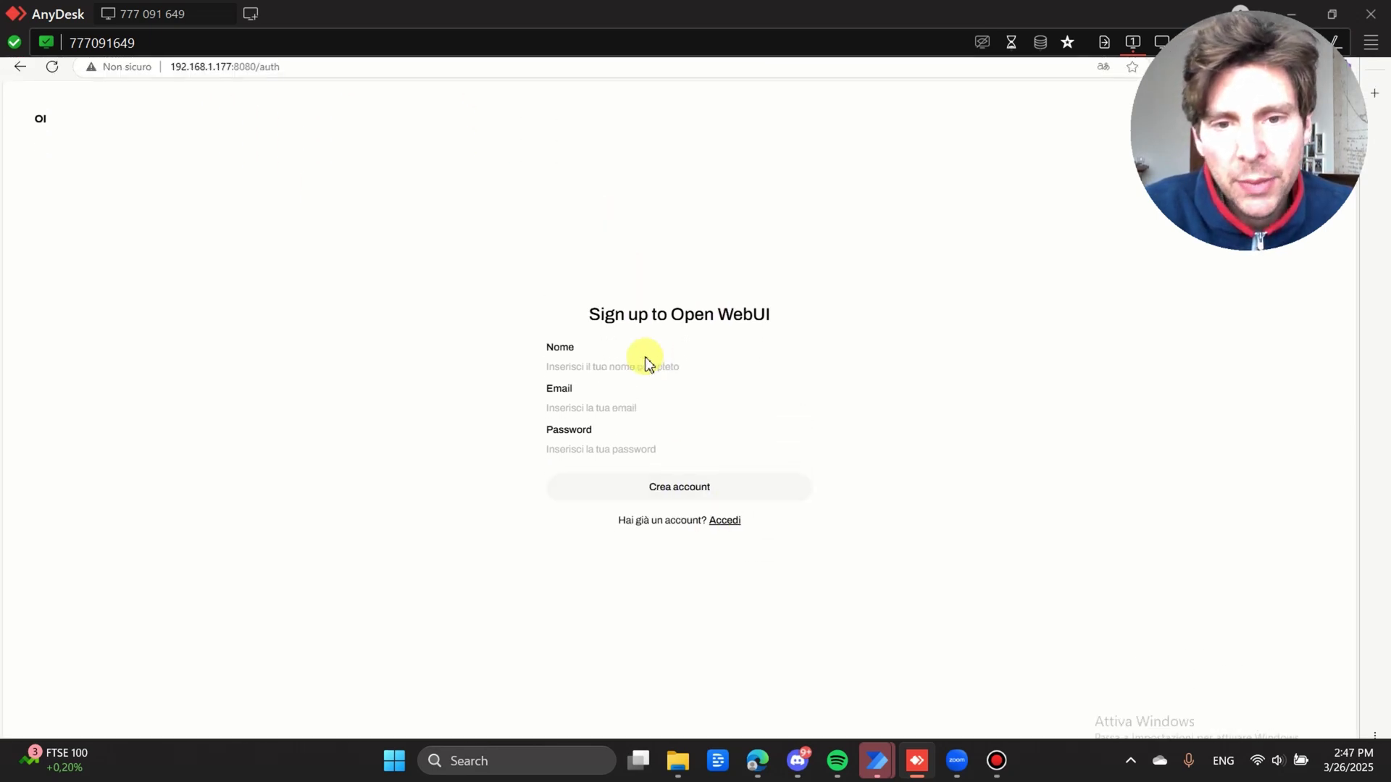
pyautogui.click(656, 363)
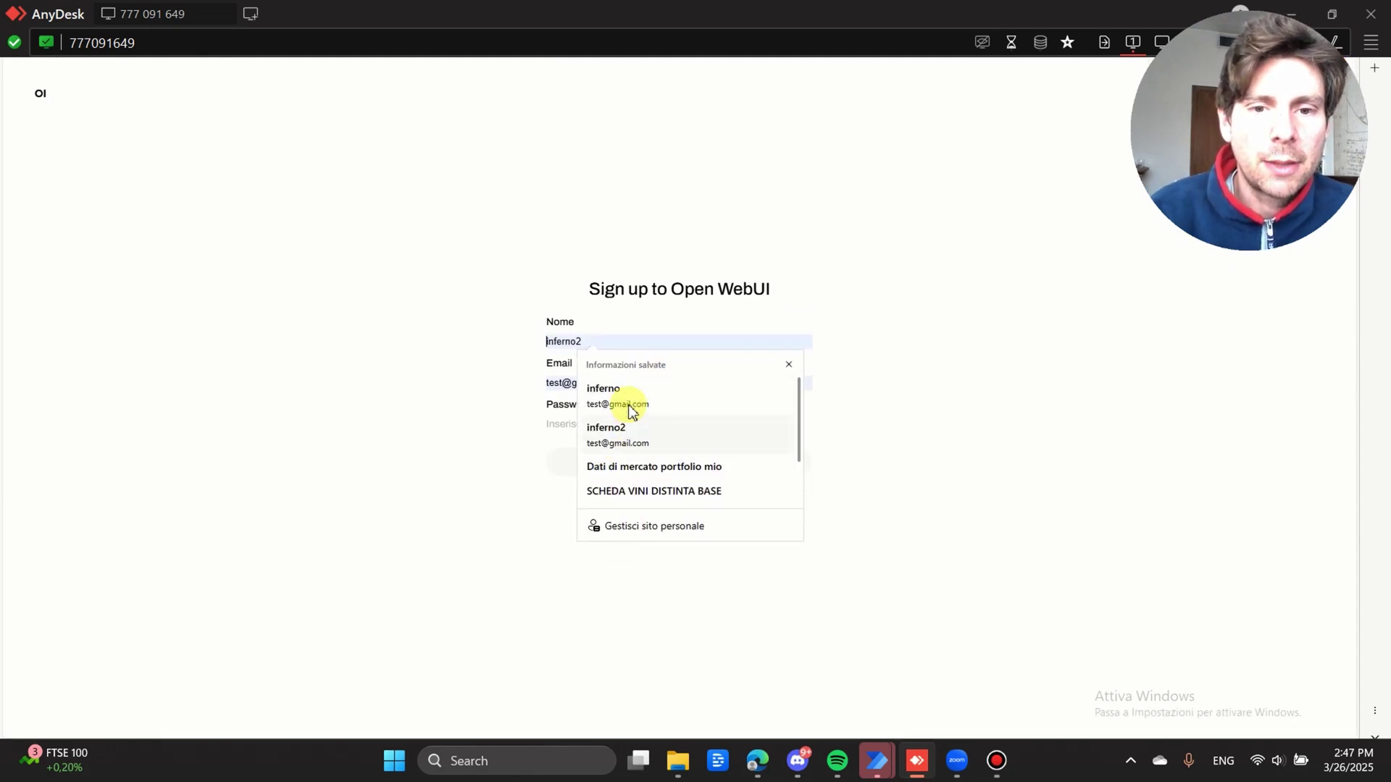
pyautogui.click(596, 387)
pyautogui.write('sda.com')
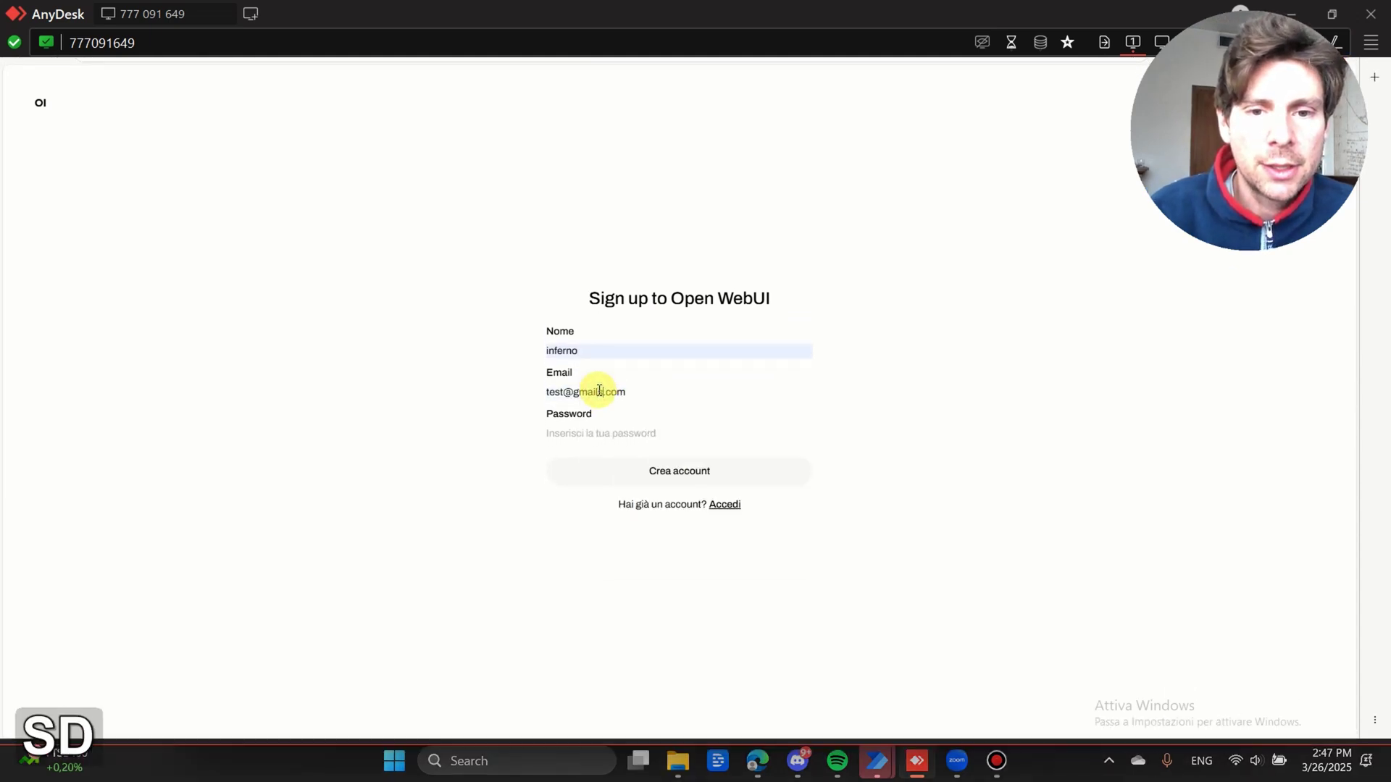
pyautogui.click(627, 419)
pyautogui.write('••••••••••')
pyautogui.press('Return')
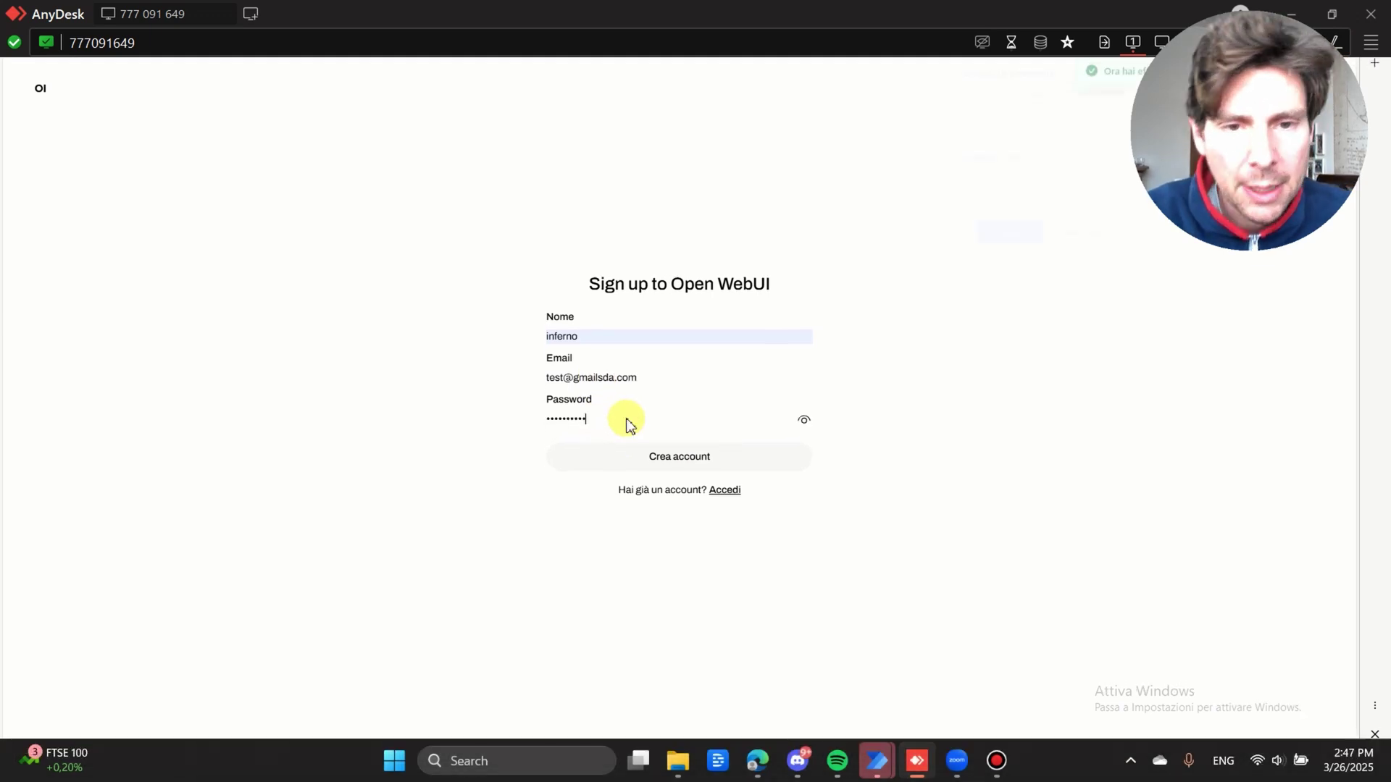
pyautogui.click(684, 439)
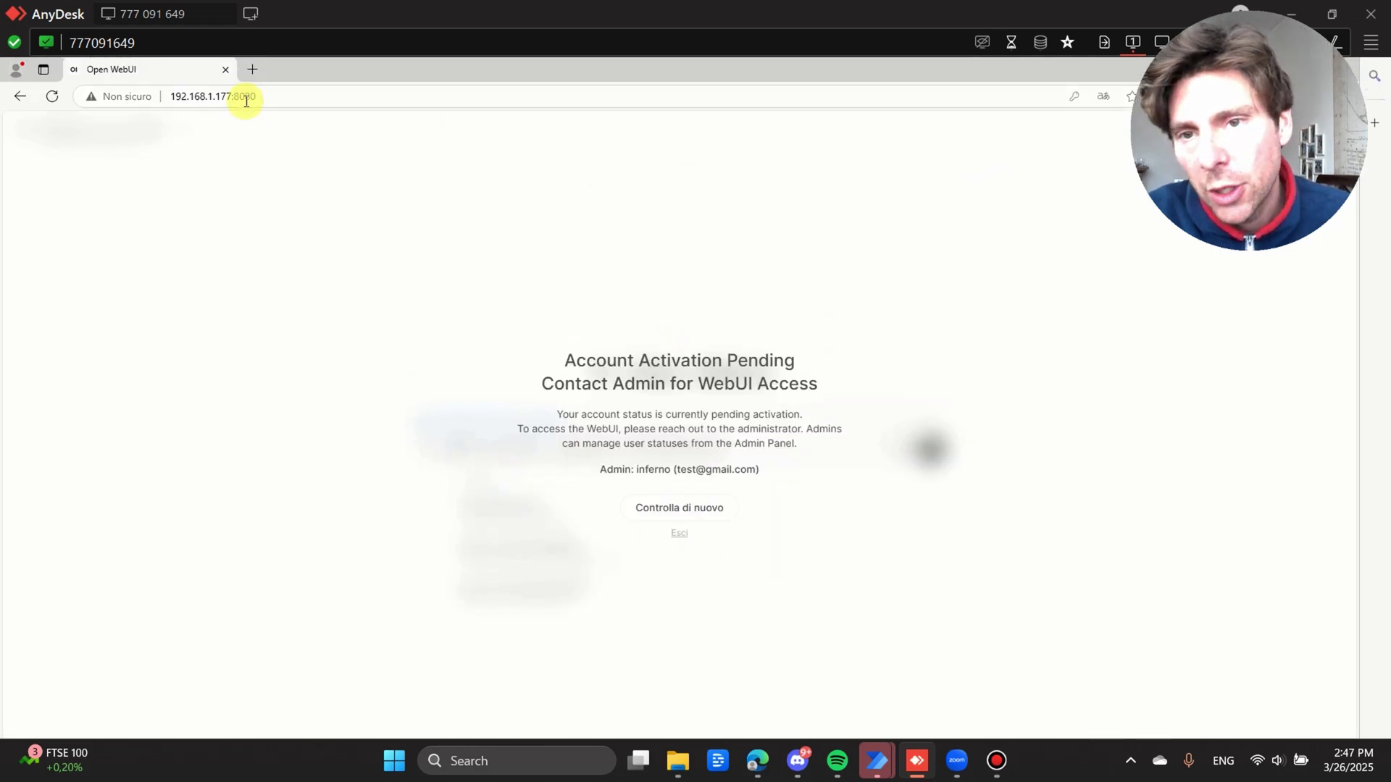
# Step: Open Open WebUI at localhost:8080 in a new tab, in a smaller browser window
pyautogui.click(255, 71)
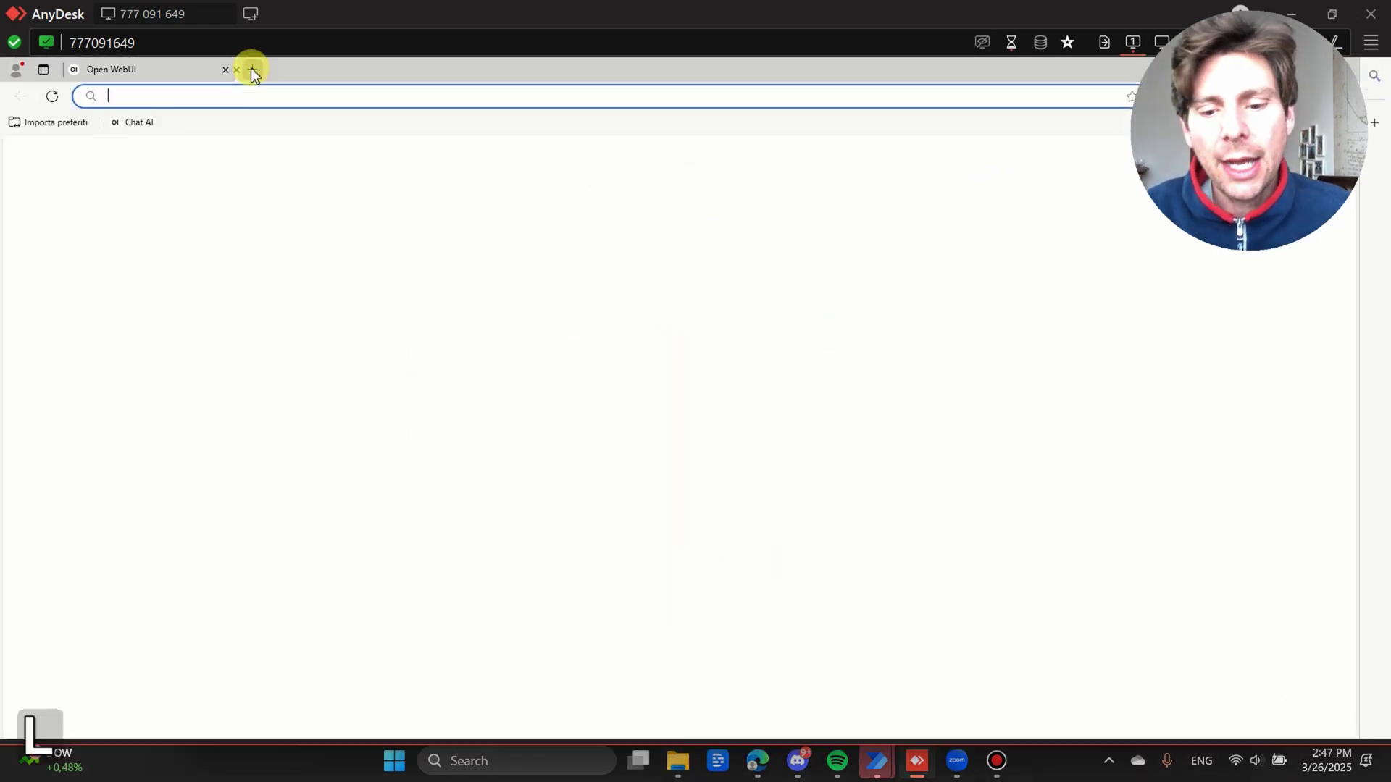
pyautogui.write('localhost:8080')
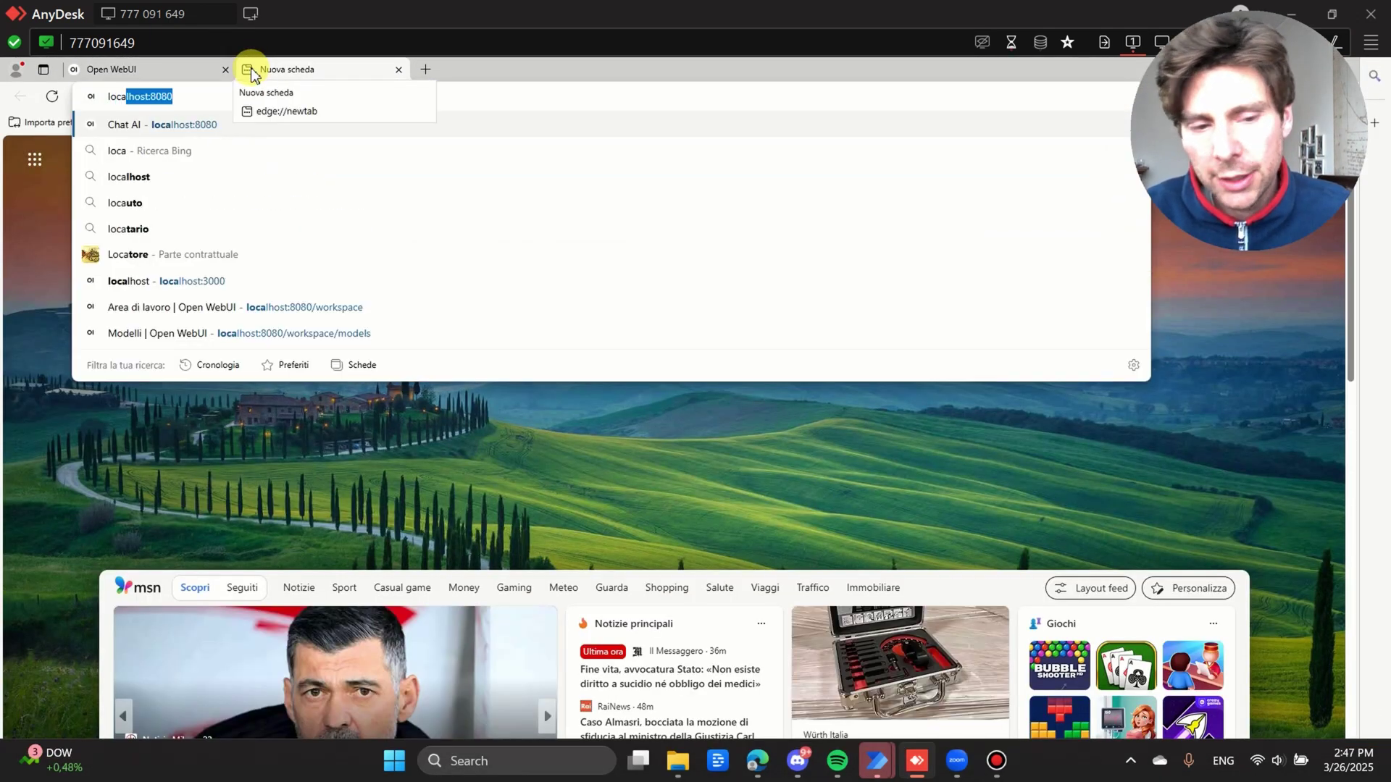
pyautogui.press('Return')
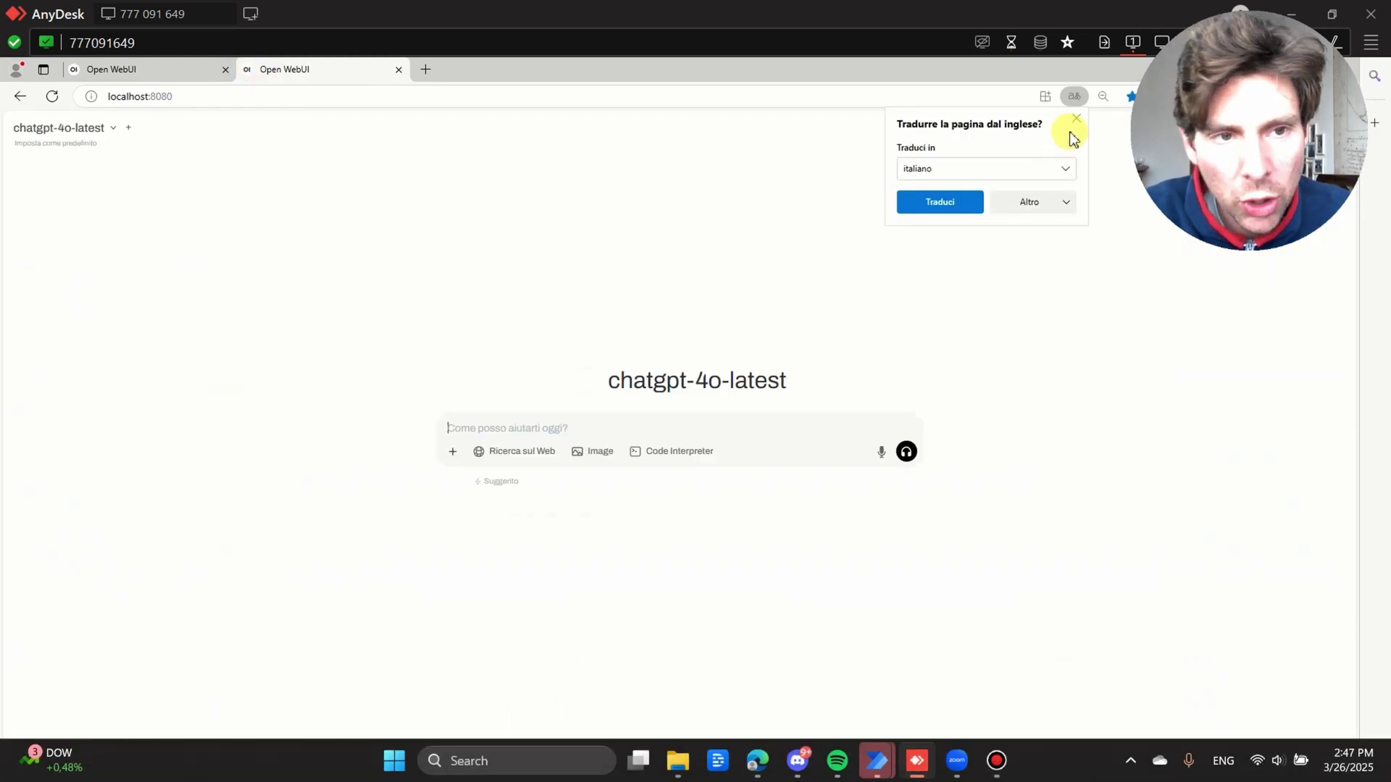
pyautogui.click(1078, 118)
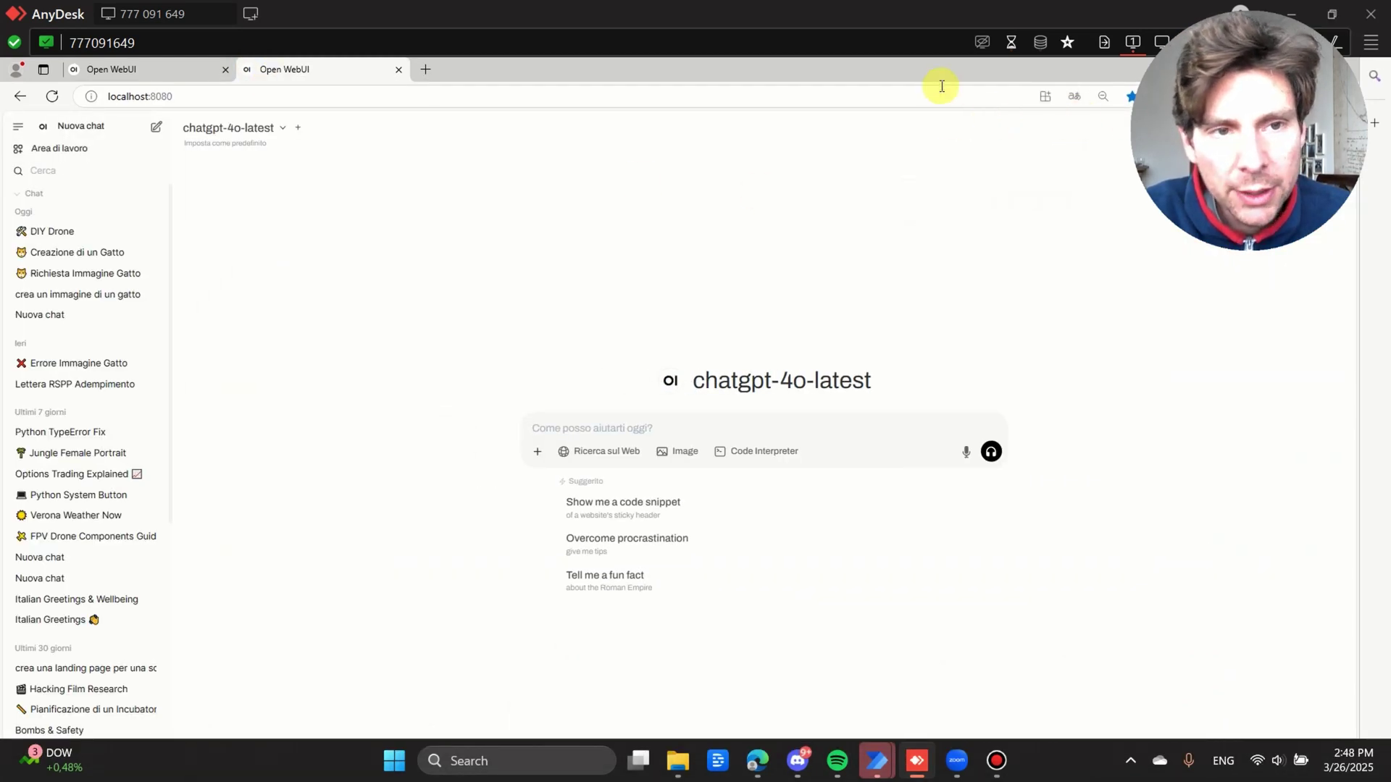
pyautogui.doubleClick(940, 72)
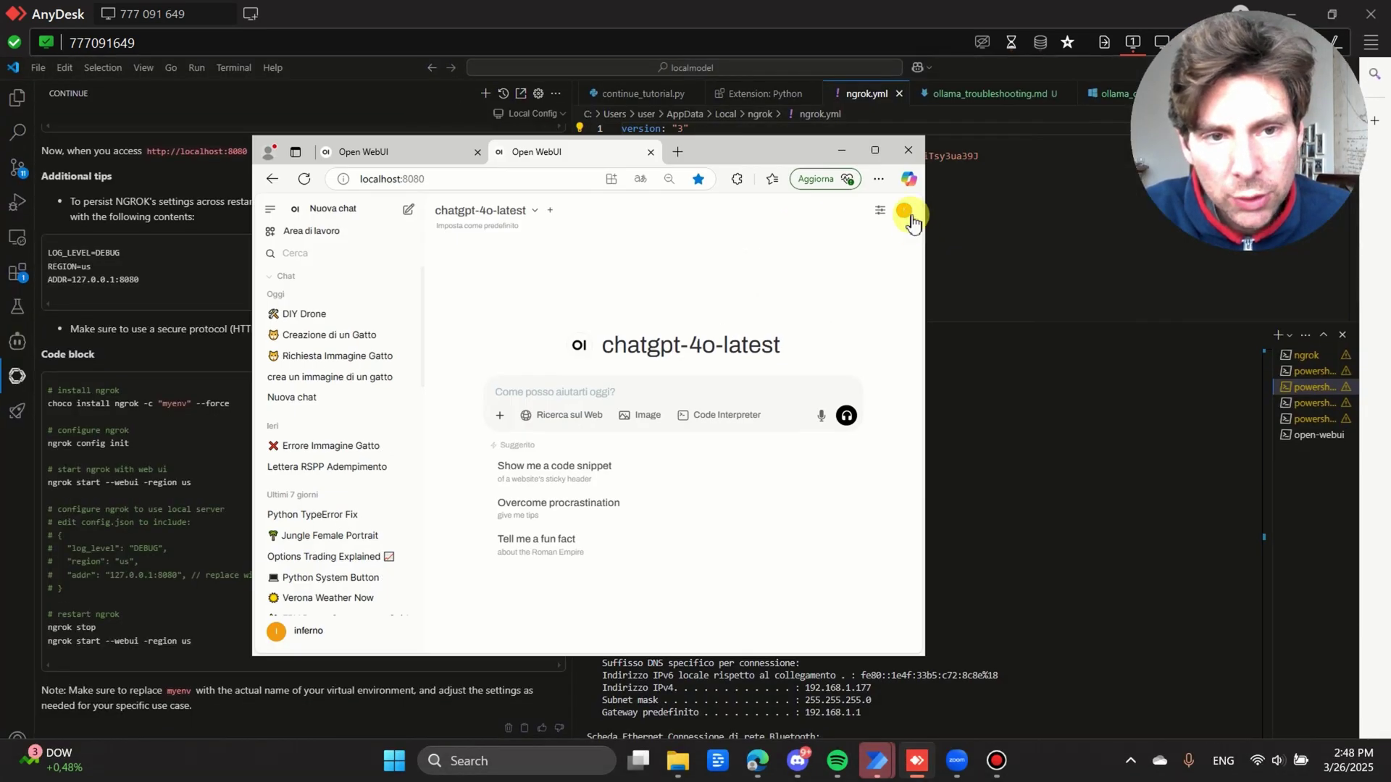
# Step: In the admin panel's user list, approve the pending account as UTENTE (regular user)
pyautogui.click(904, 211)
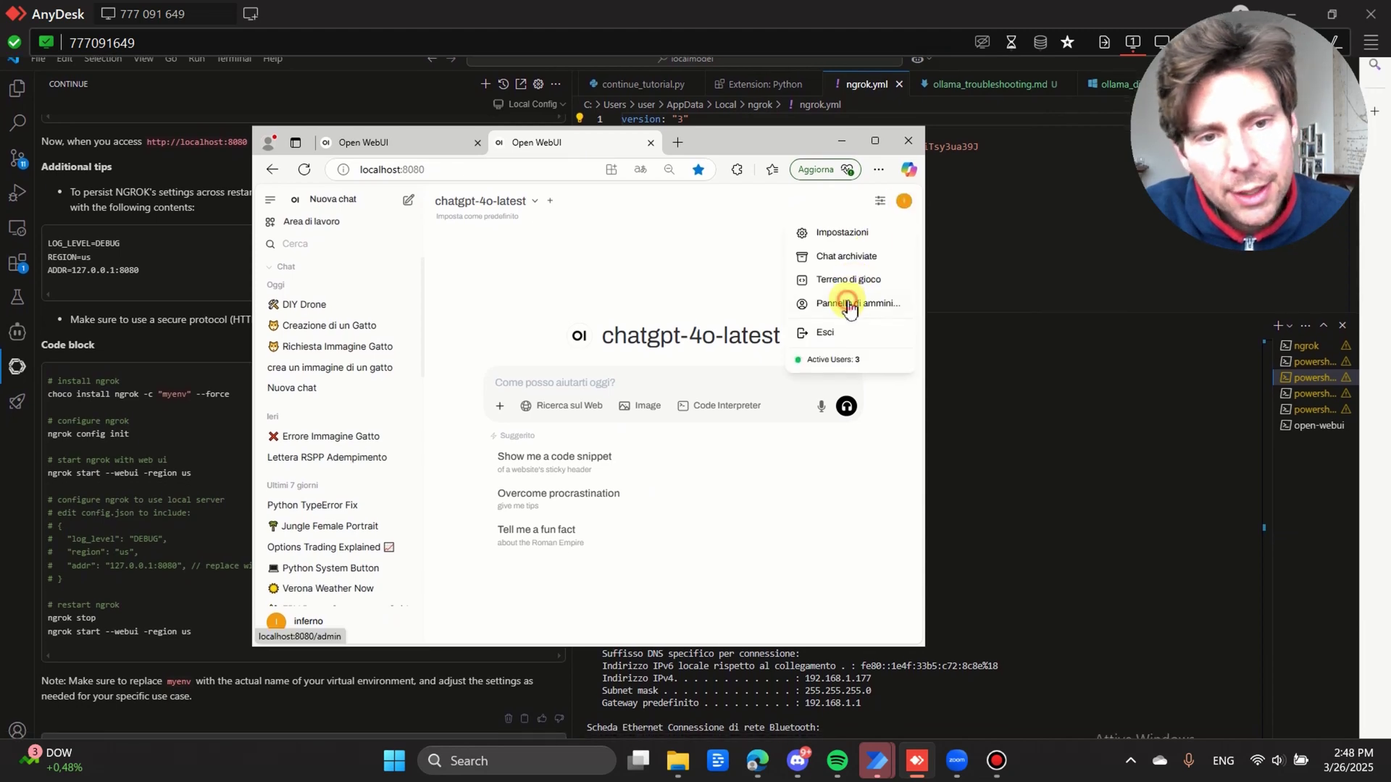
pyautogui.click(850, 305)
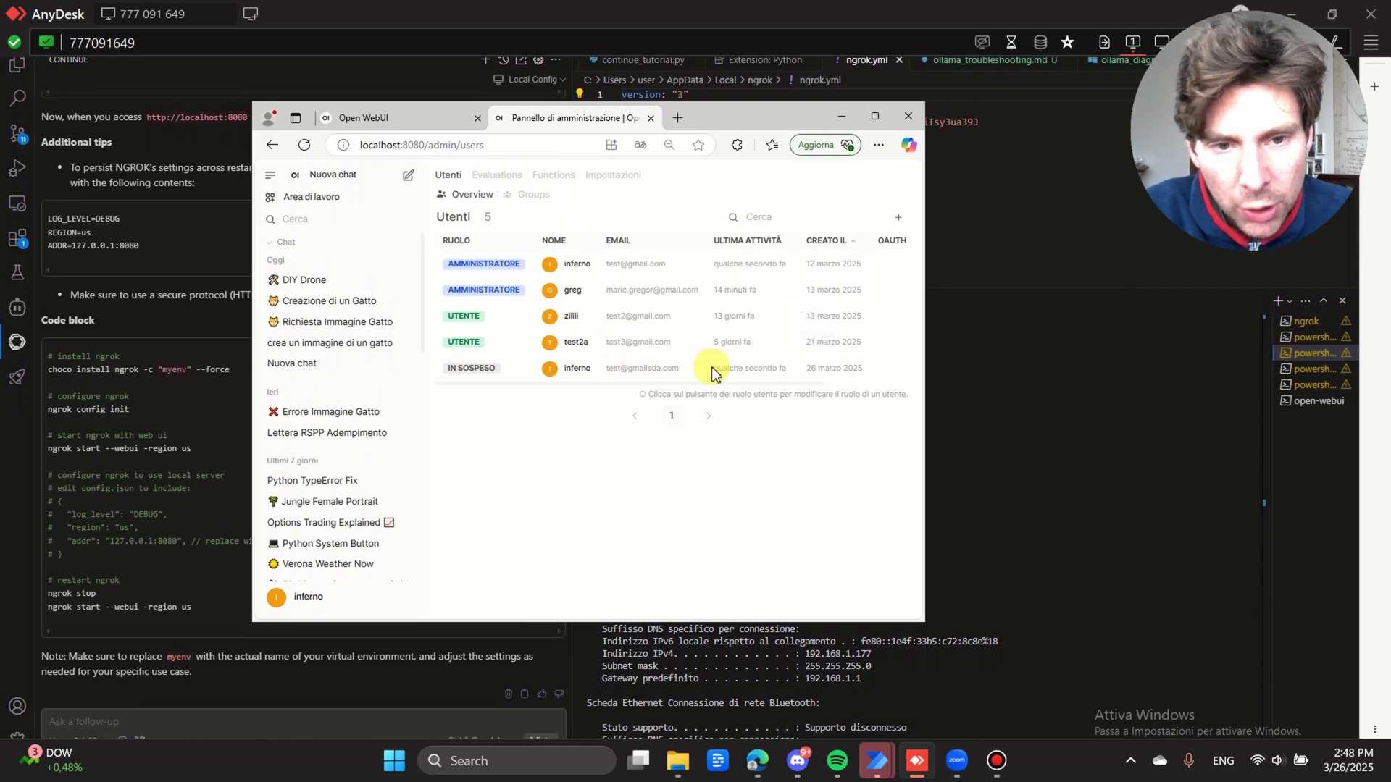
pyautogui.click(470, 371)
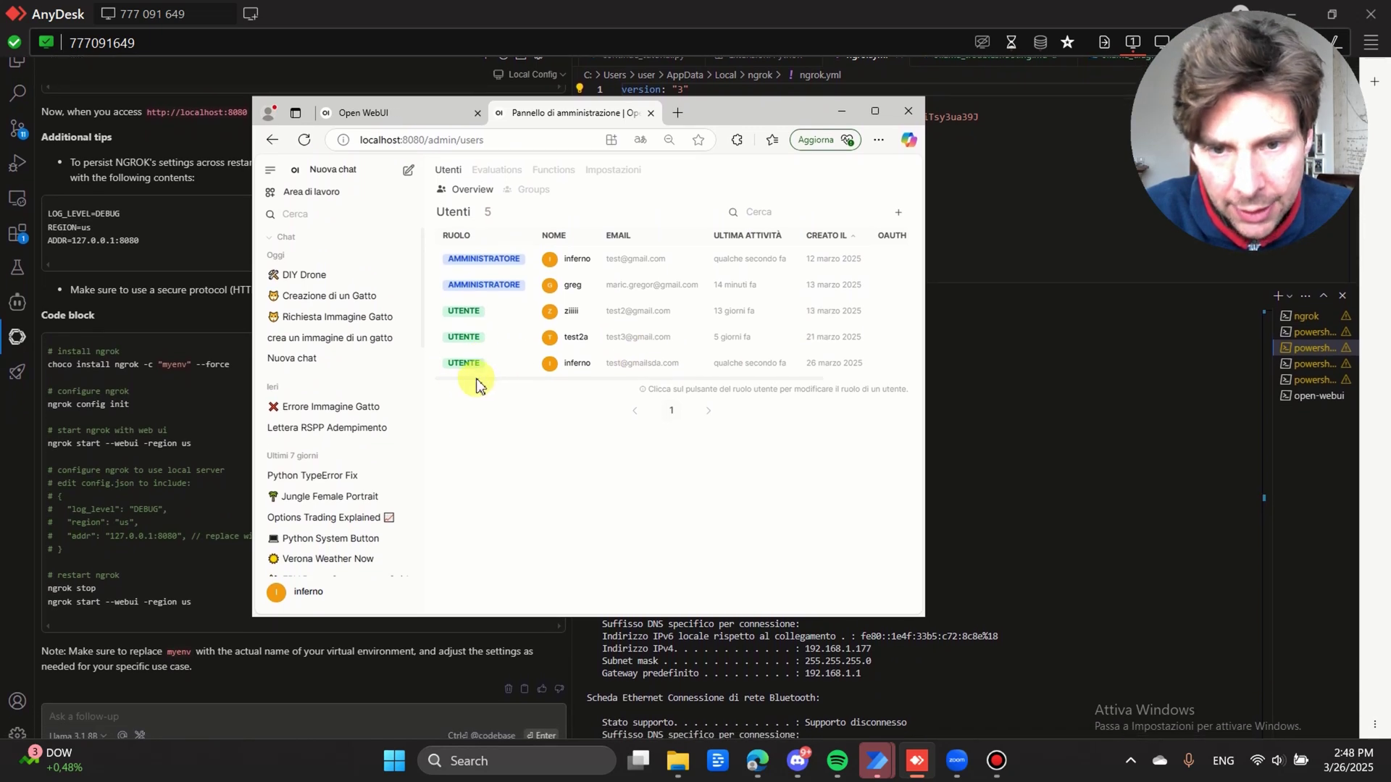
# Step: Recheck the pending account's activation so it enters the chat, and maximize the browser
pyautogui.click(405, 117)
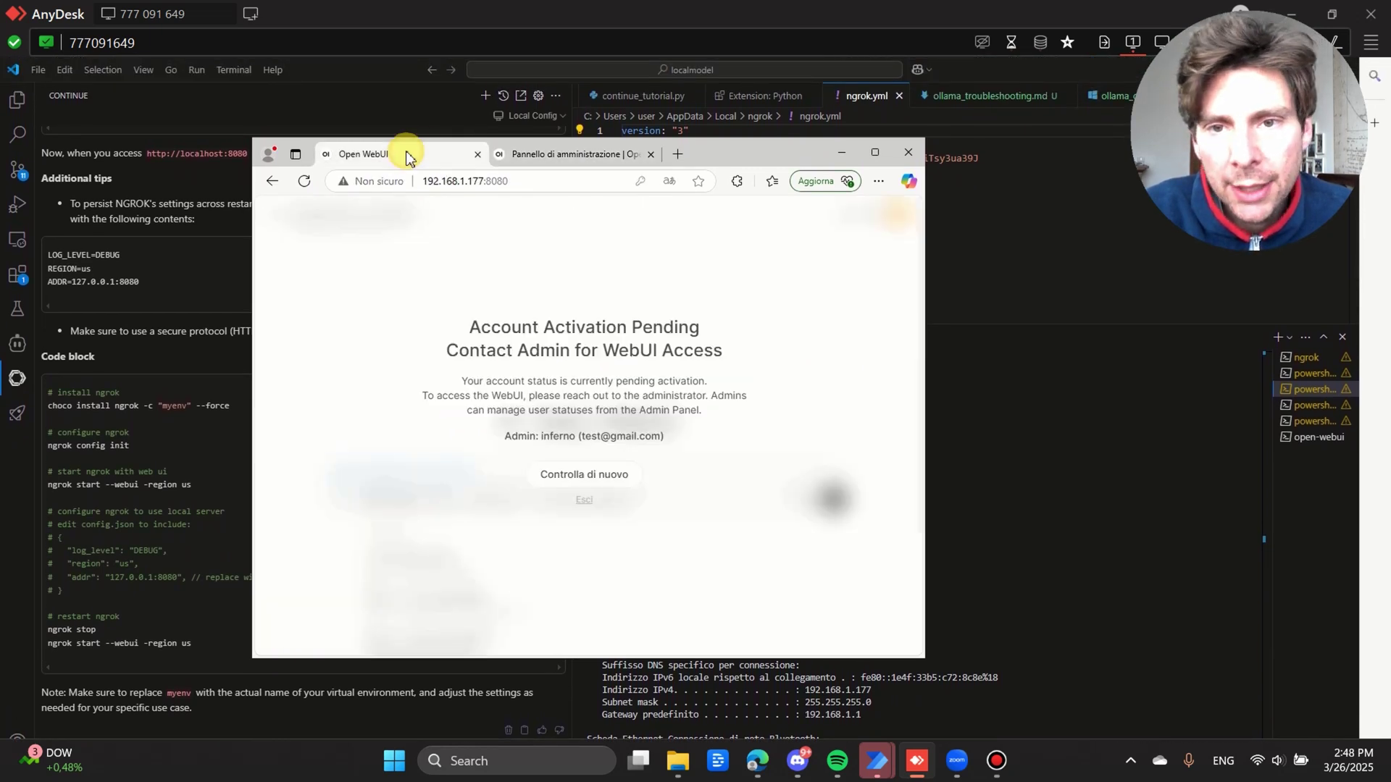
pyautogui.click(588, 446)
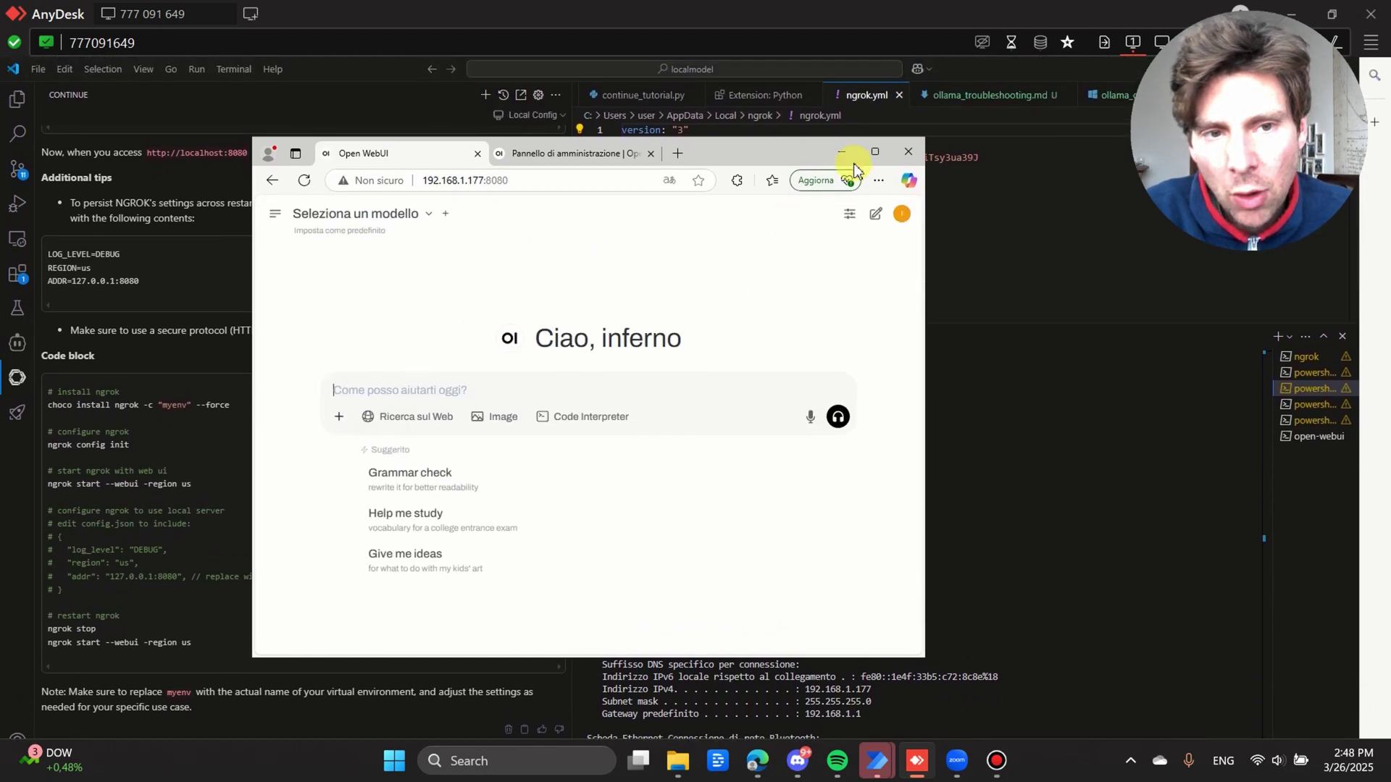
pyautogui.click(880, 152)
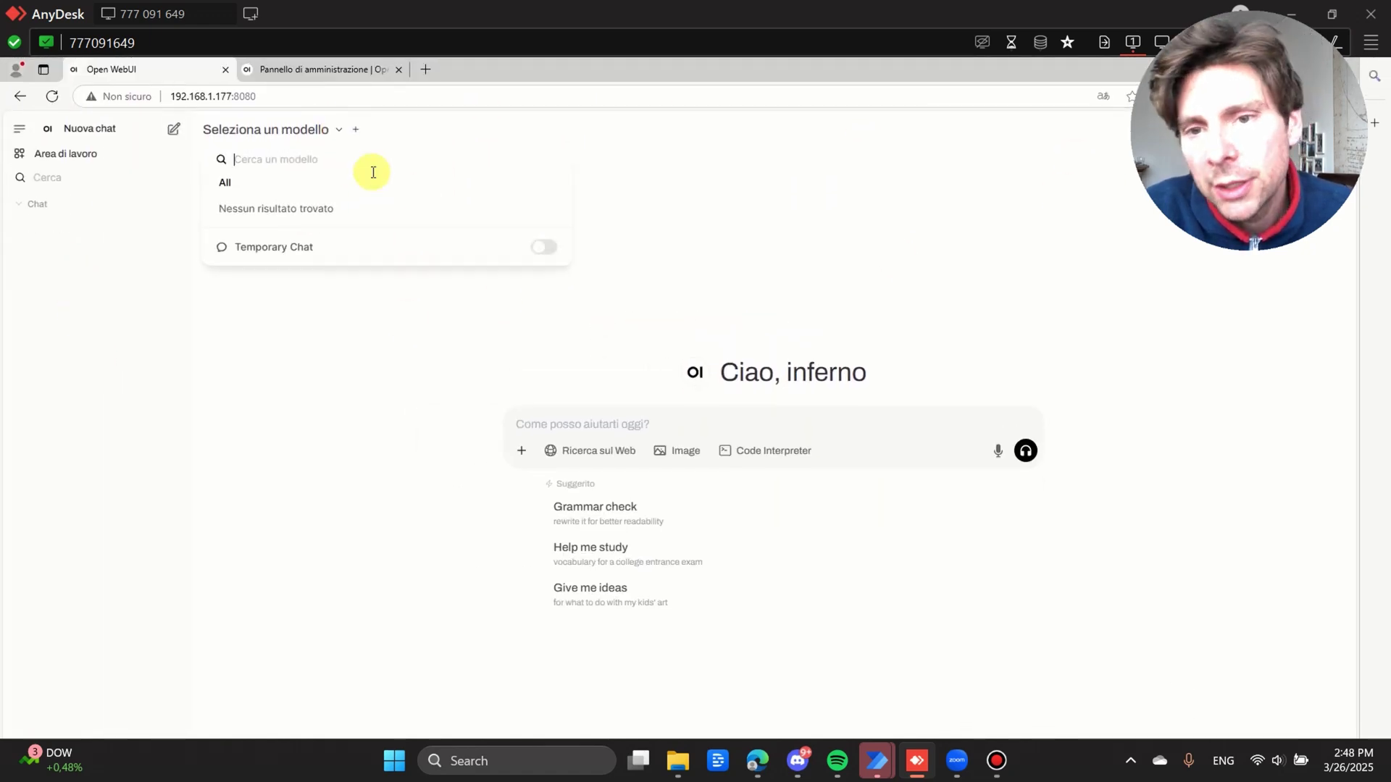
# Step: Compare against the admin's model list in a new chat, then return to the user's tab
pyautogui.click(308, 65)
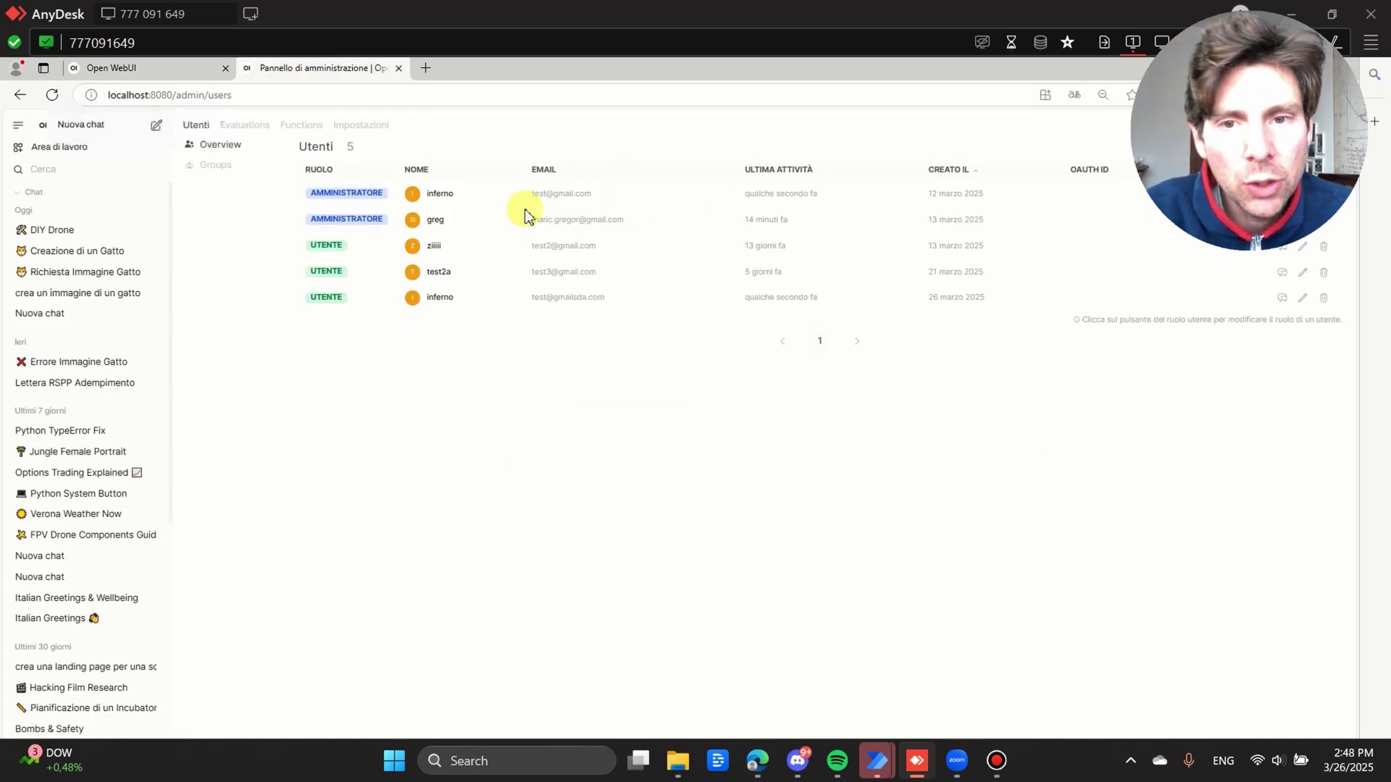
pyautogui.click(75, 135)
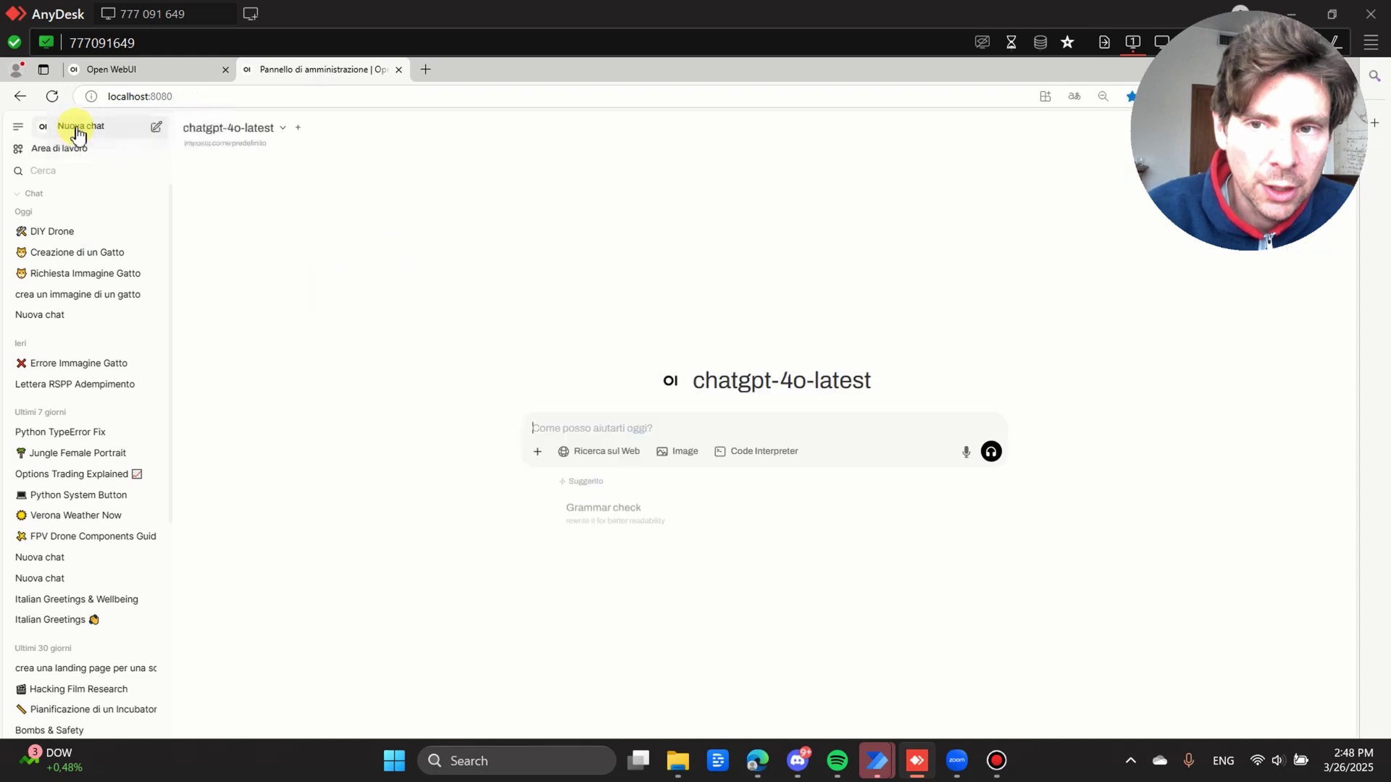
pyautogui.click(271, 132)
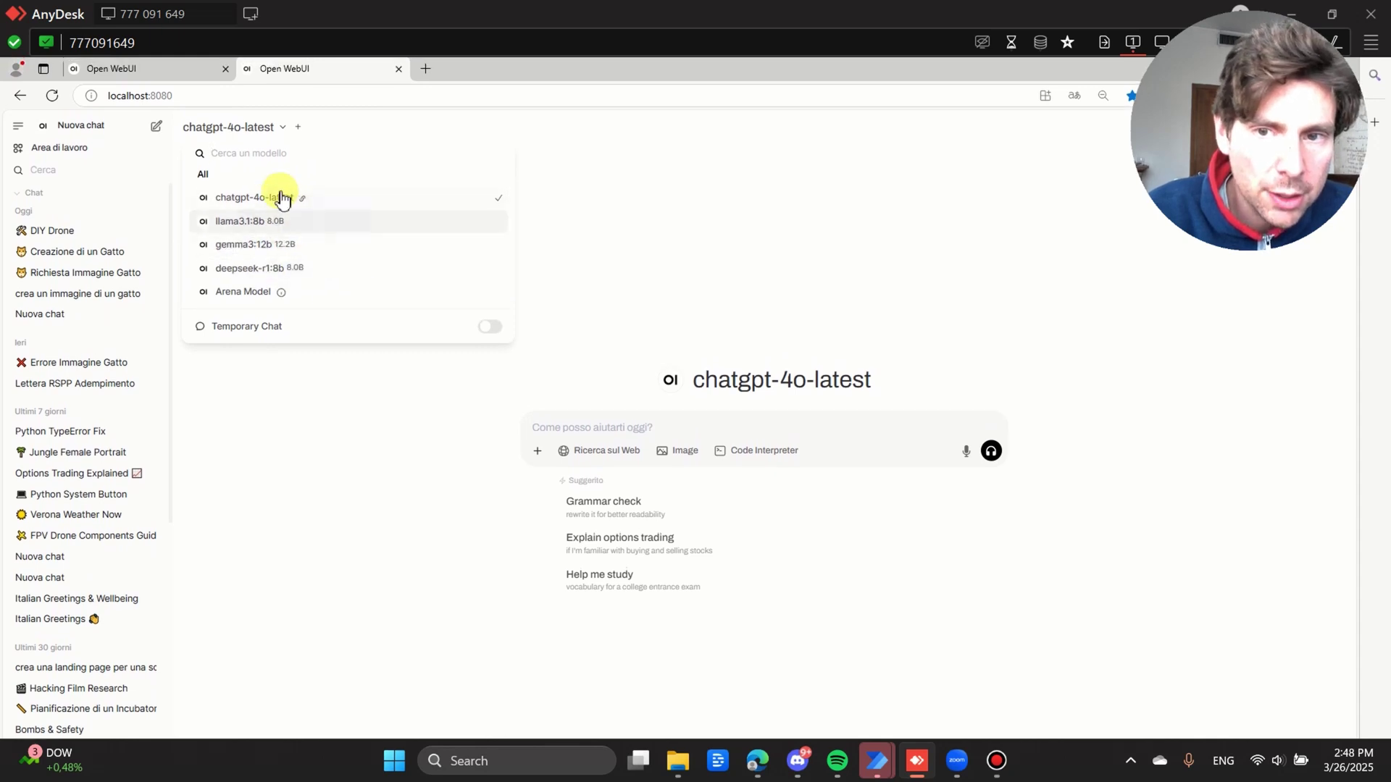
pyautogui.click(117, 73)
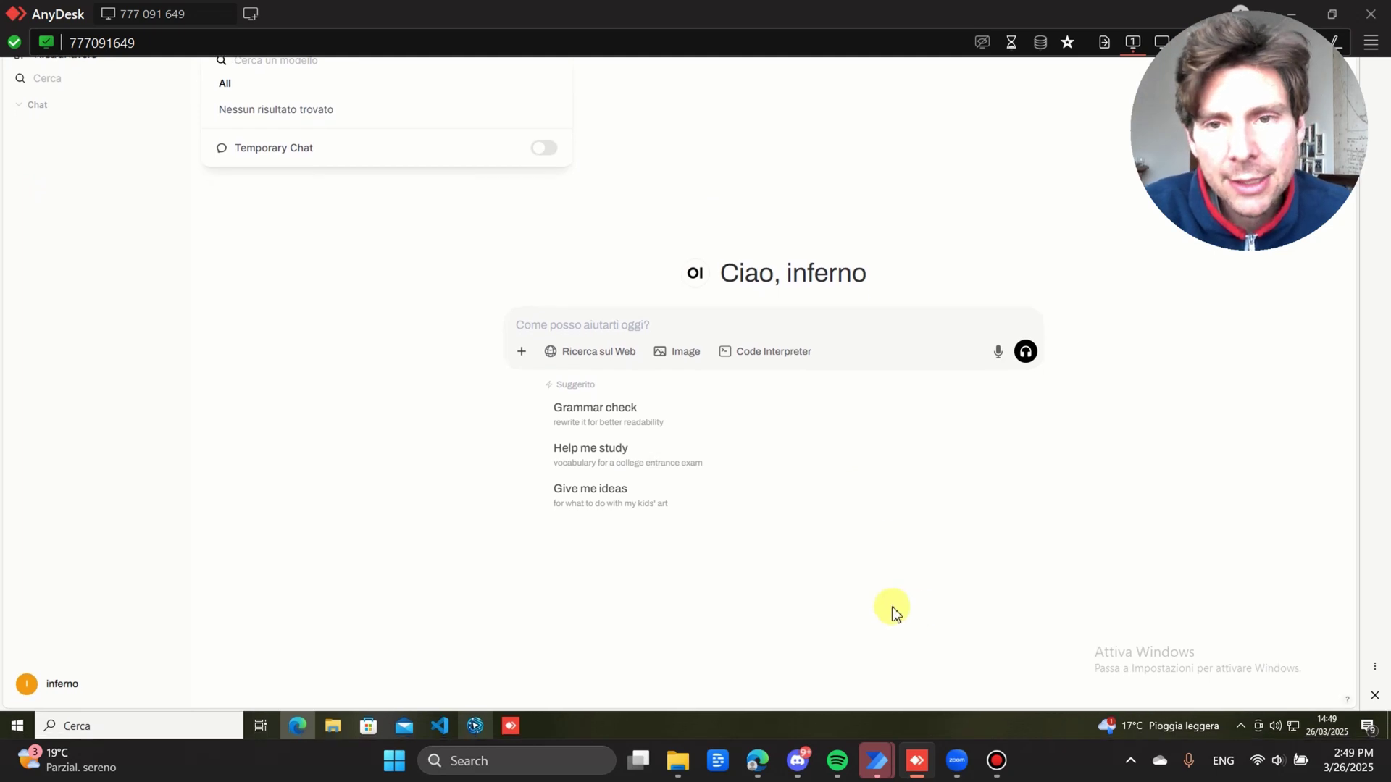
# Step: Move the ngrok homepage into its own maximized window, browse it, then return to AnyDesk
pyautogui.click(764, 769)
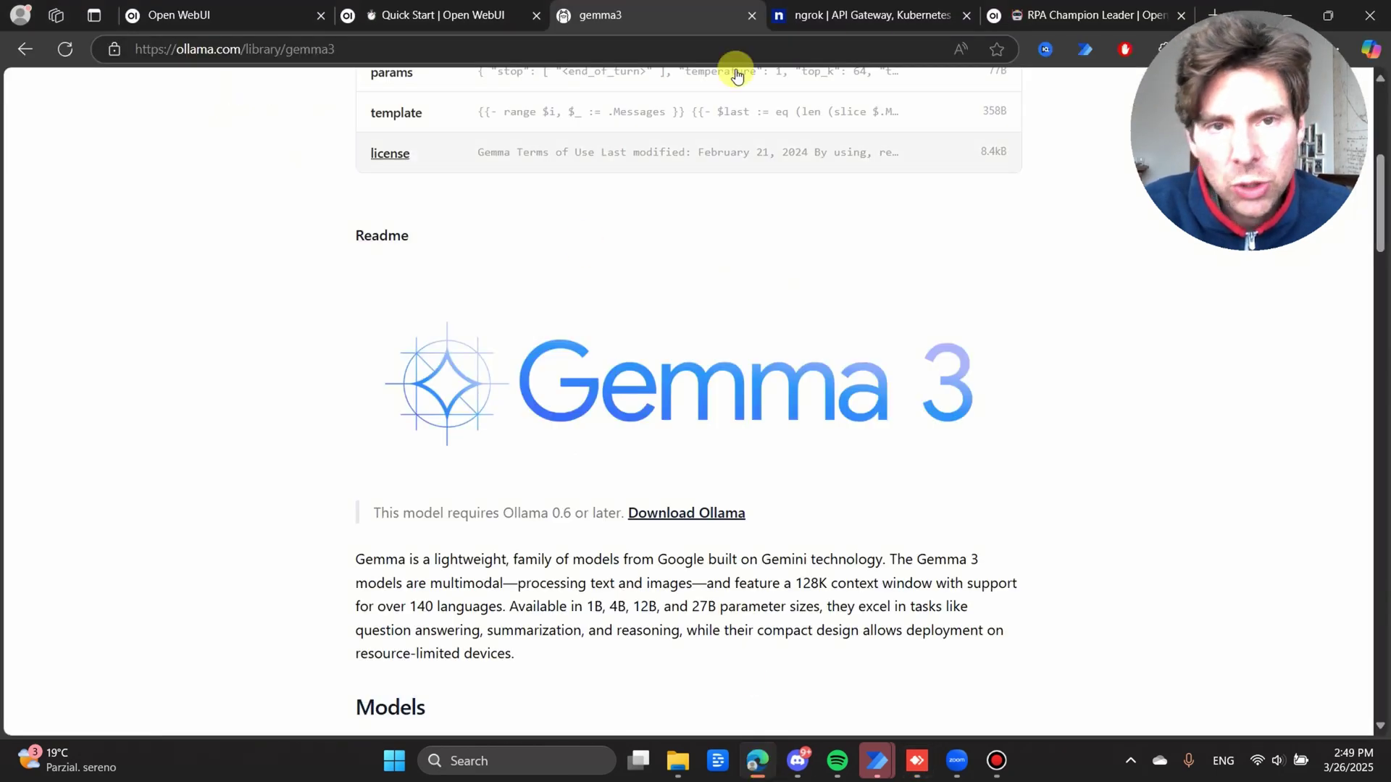
pyautogui.click(877, 15)
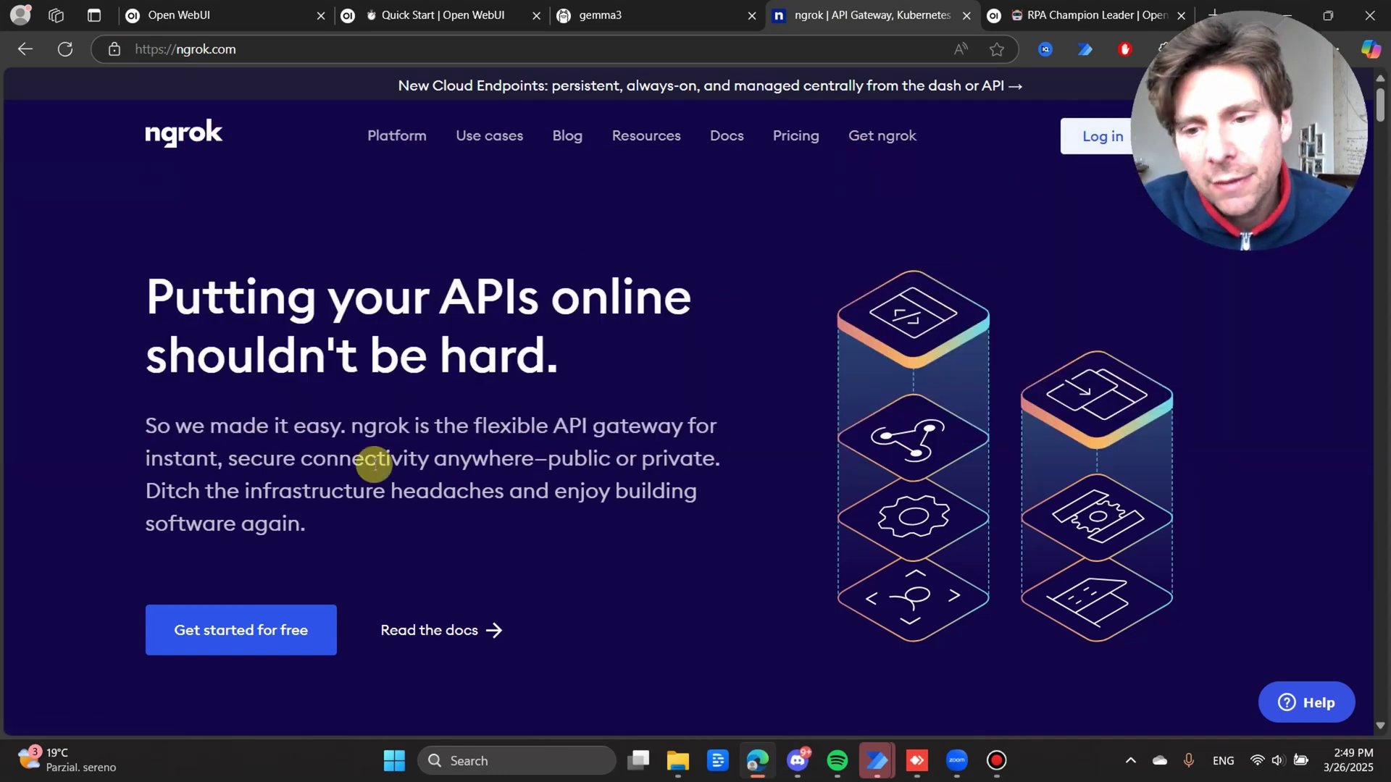
pyautogui.scroll(-1, 394, 460)
pyautogui.scroll(1, 783, 319)
pyautogui.moveTo(896, 18); pyautogui.dragTo(508, 181)
pyautogui.scroll(-10, 738, 319)
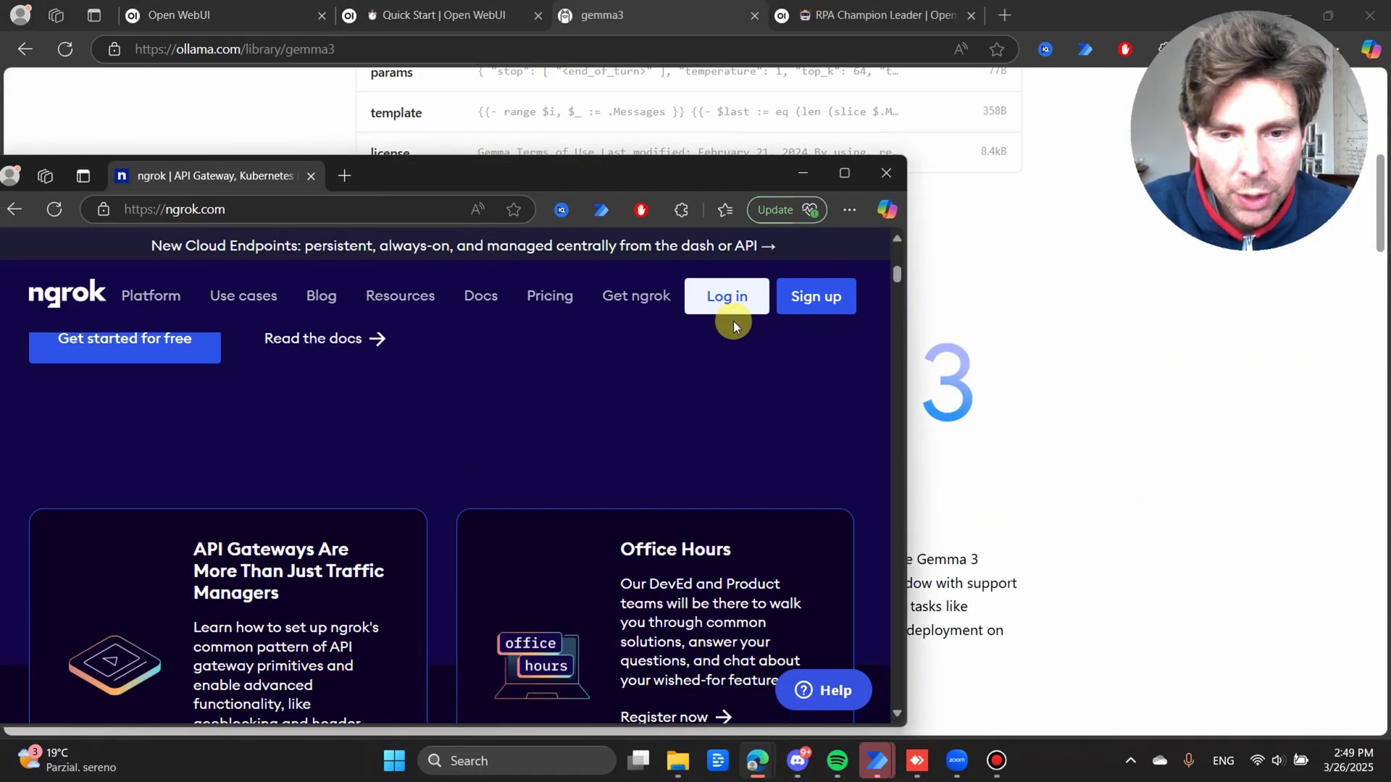
pyautogui.scroll(-8, 717, 369)
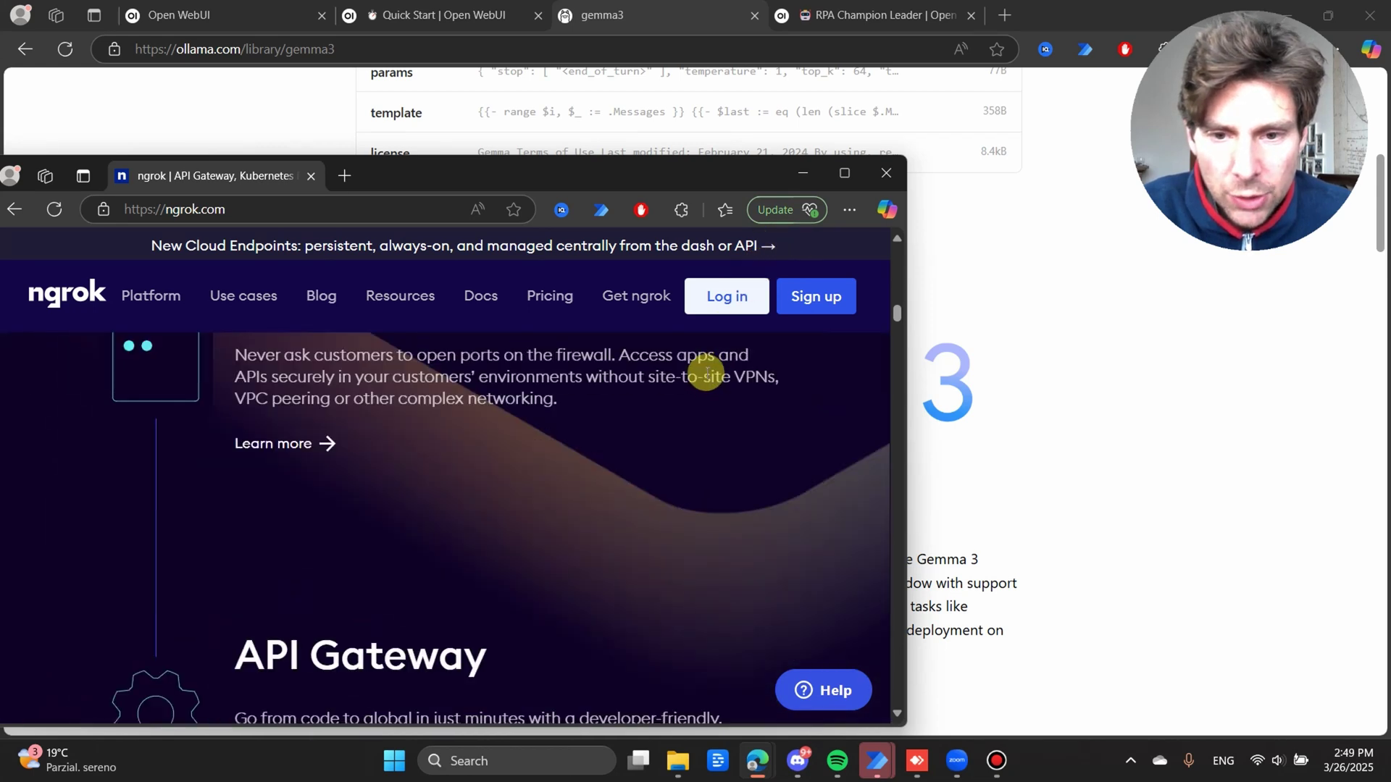
pyautogui.scroll(10, 767, 389)
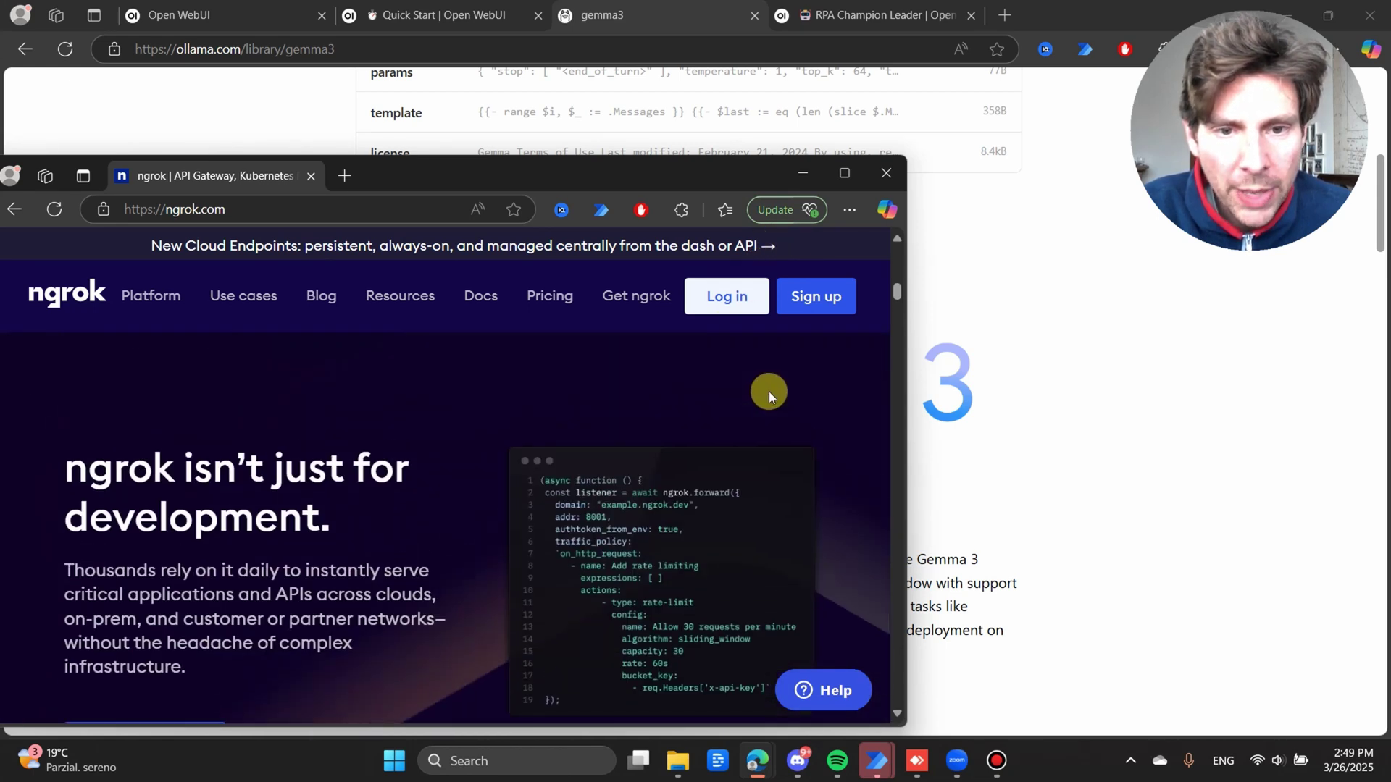
pyautogui.click(849, 176)
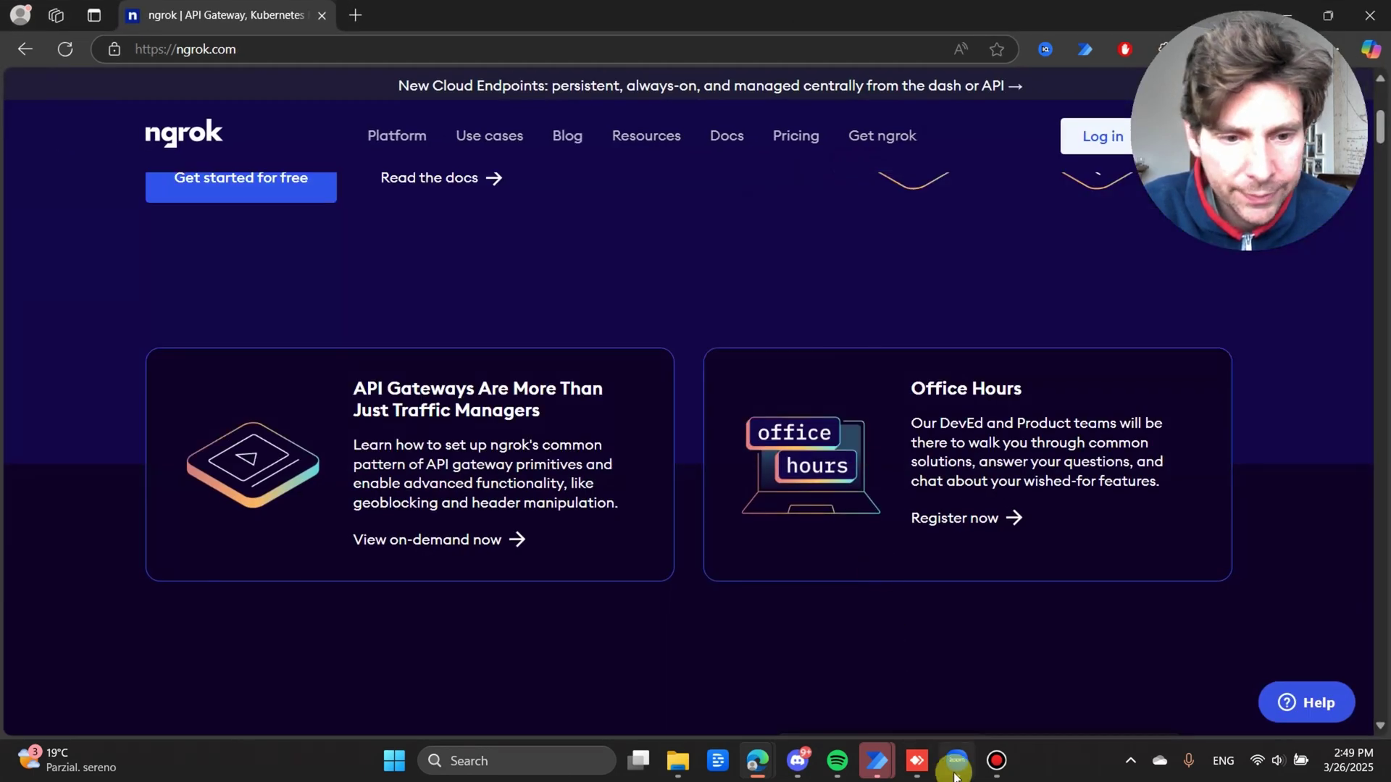
pyautogui.moveTo(866, 766)
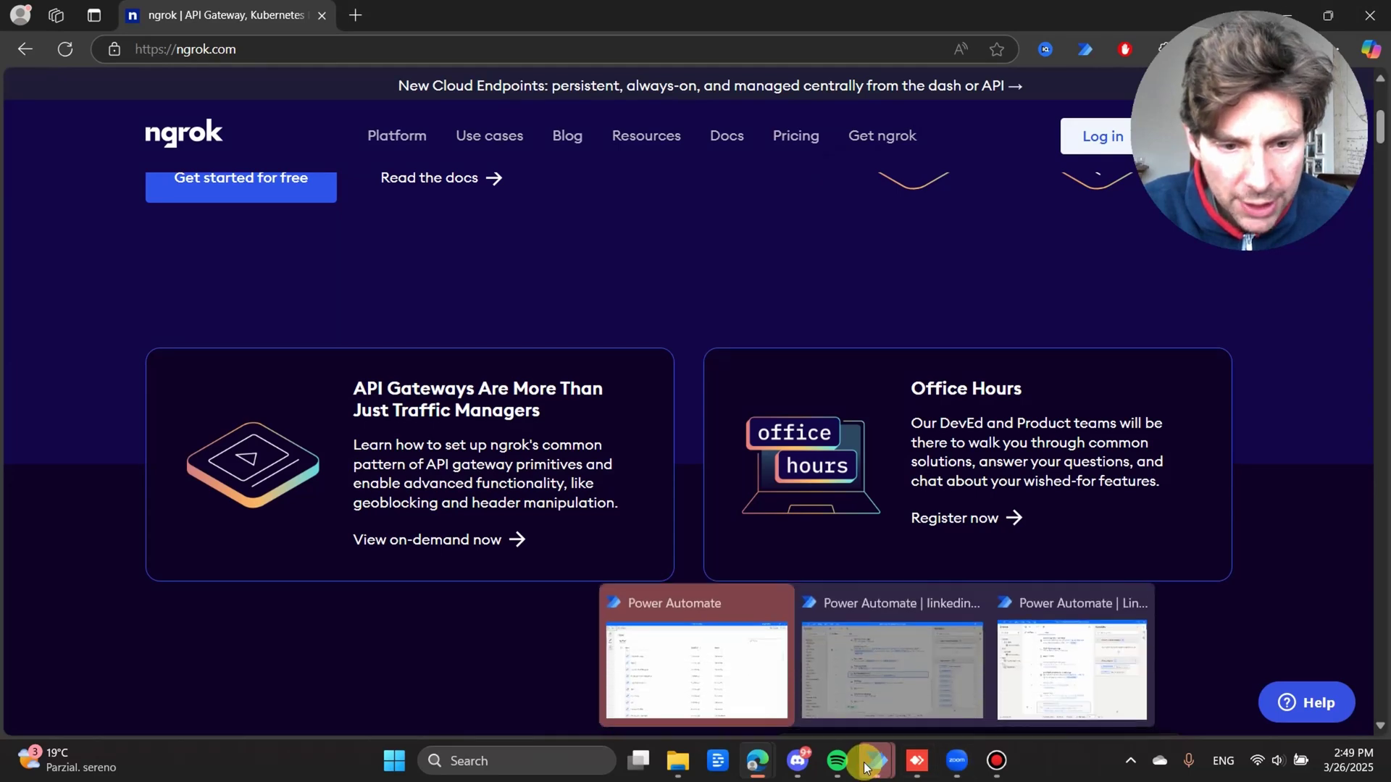
pyautogui.click(932, 766)
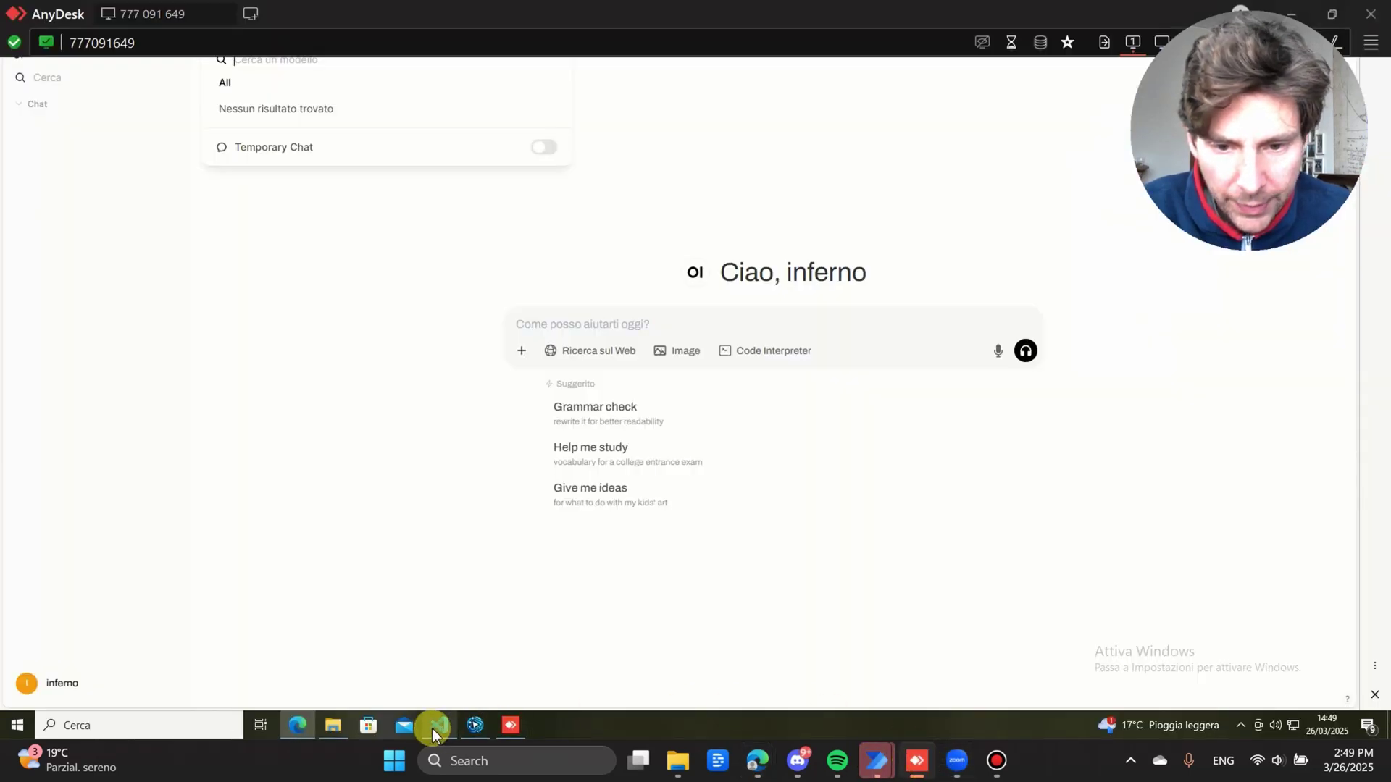
# Step: Launch Windows PowerShell as administrator on the remote PC, accepting the UAC prompt
pyautogui.click(38, 728)
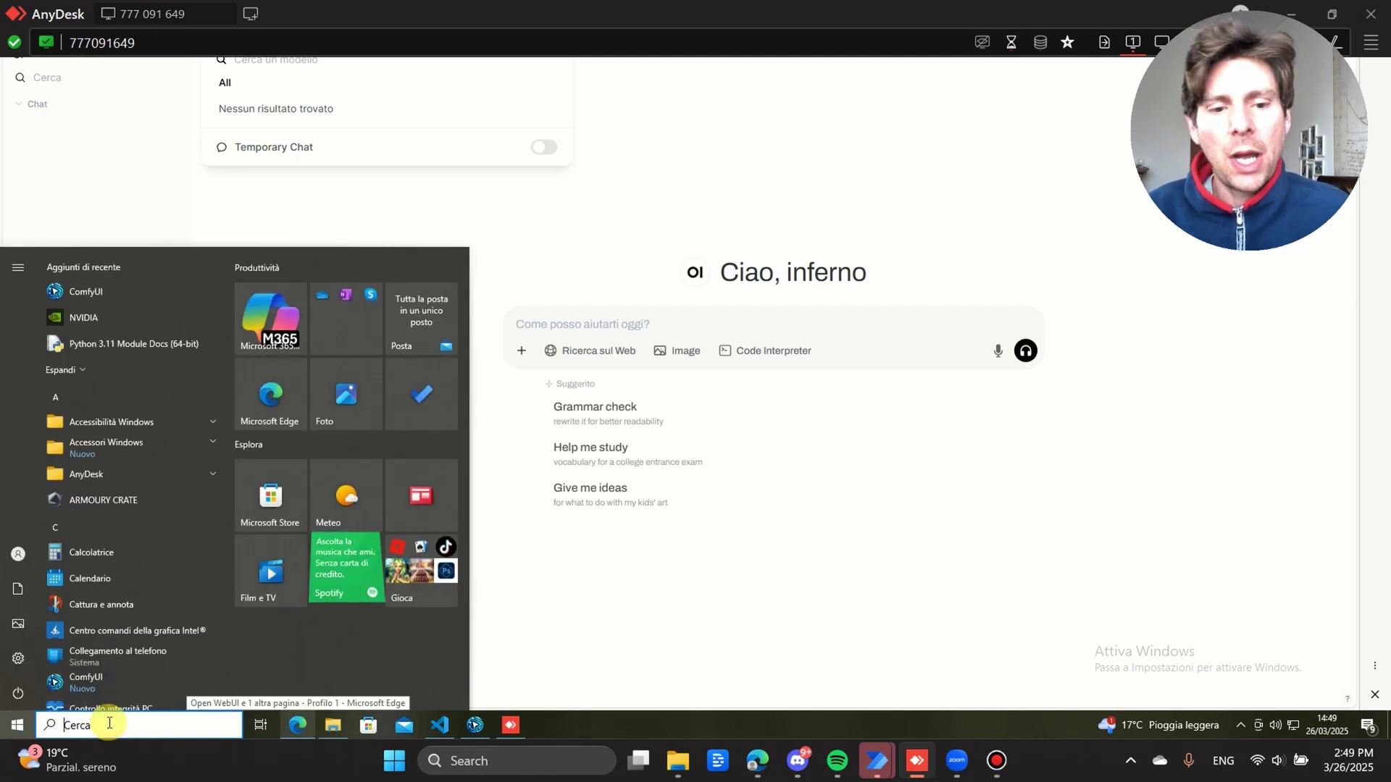
pyautogui.write('power')
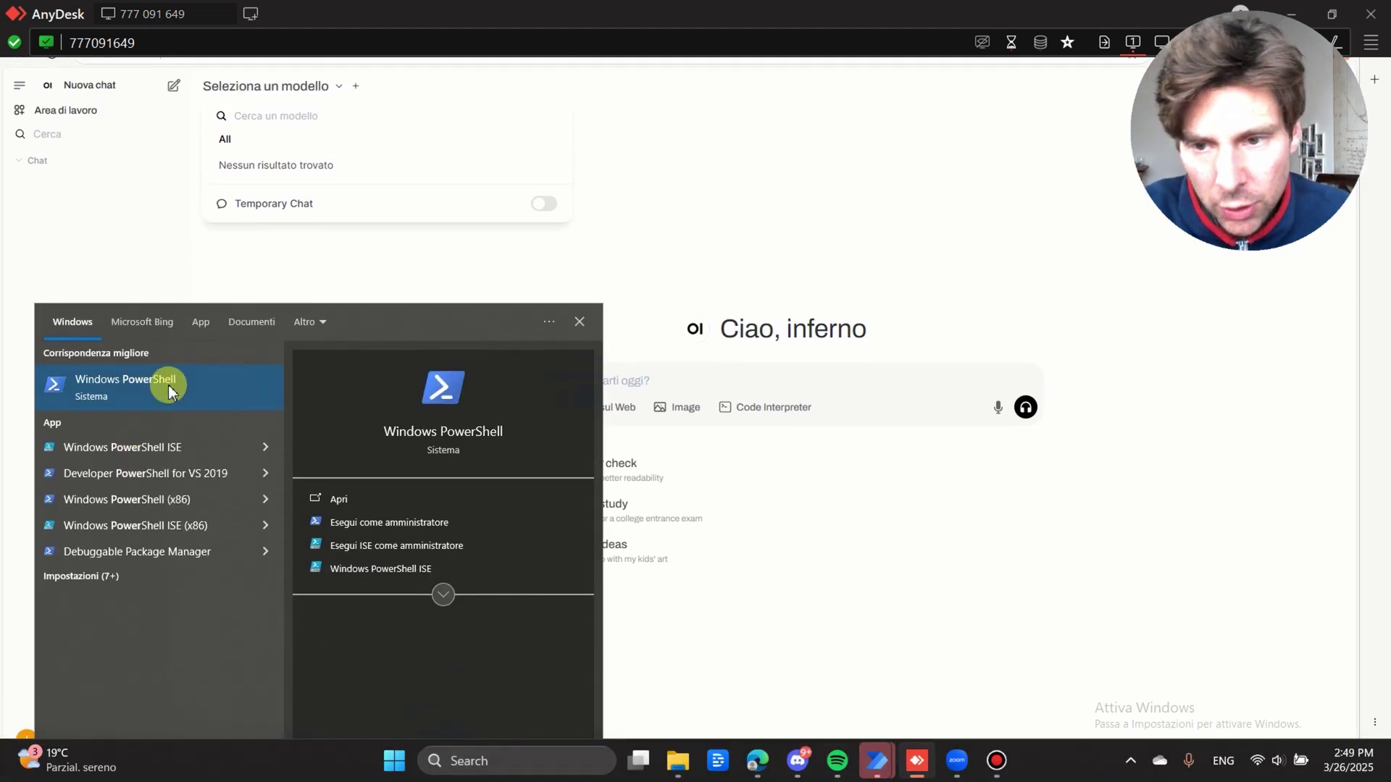
pyautogui.click(168, 389)
pyautogui.rightClick(169, 389)
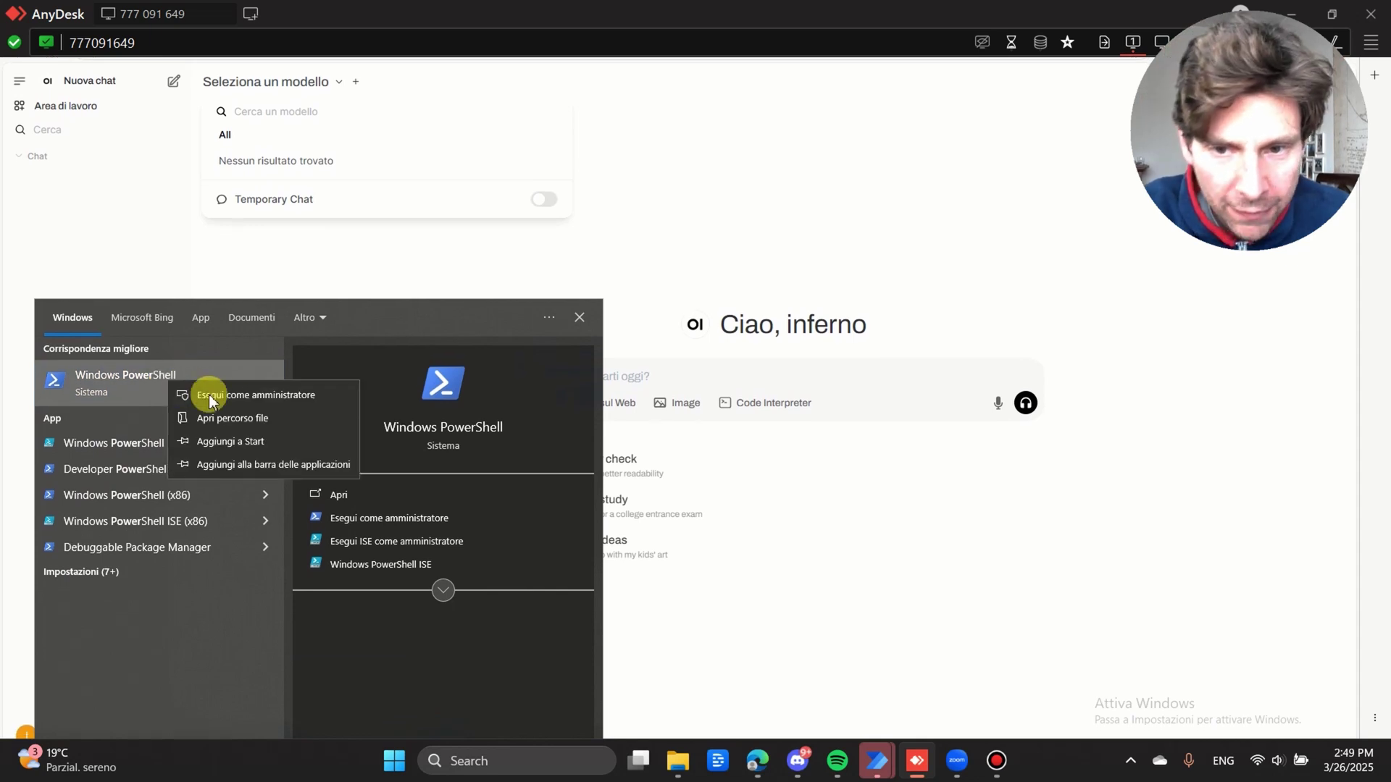
pyautogui.click(239, 402)
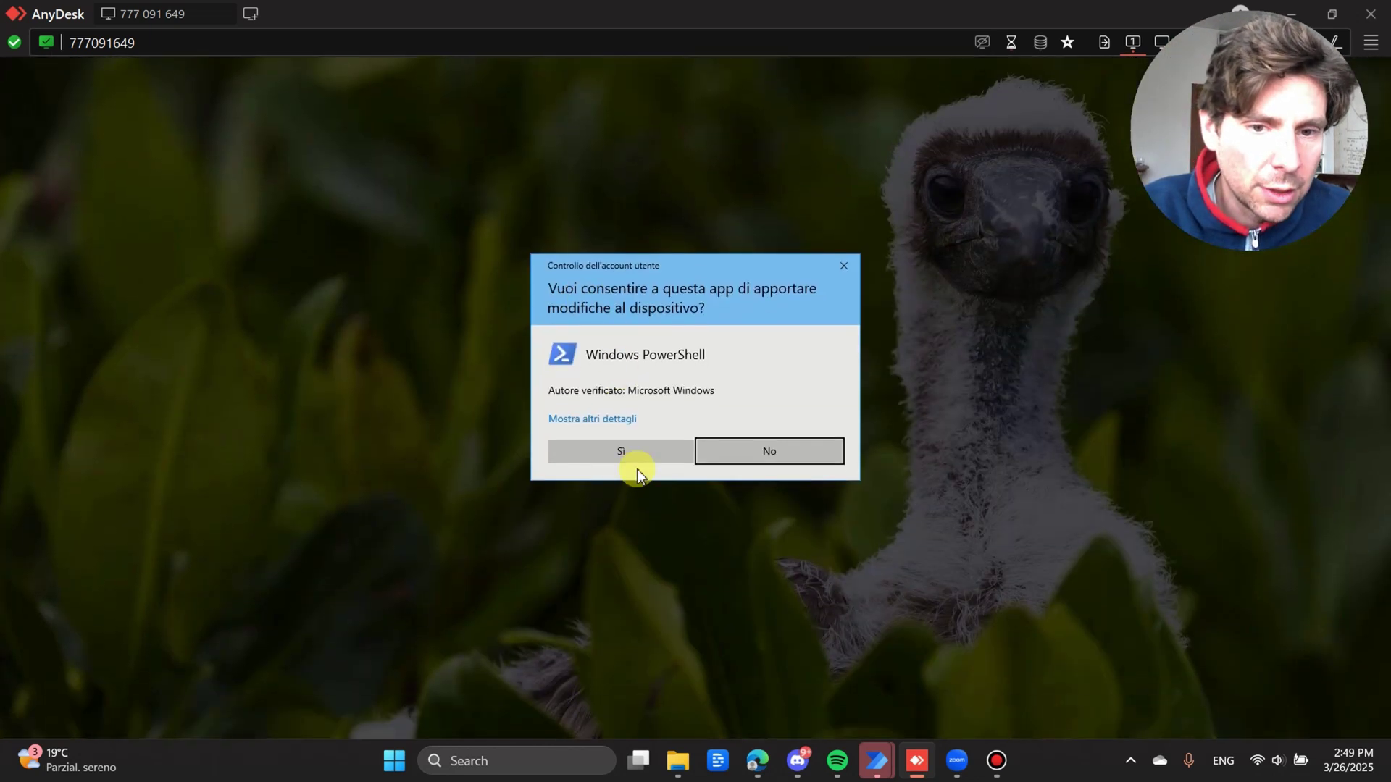
pyautogui.click(642, 457)
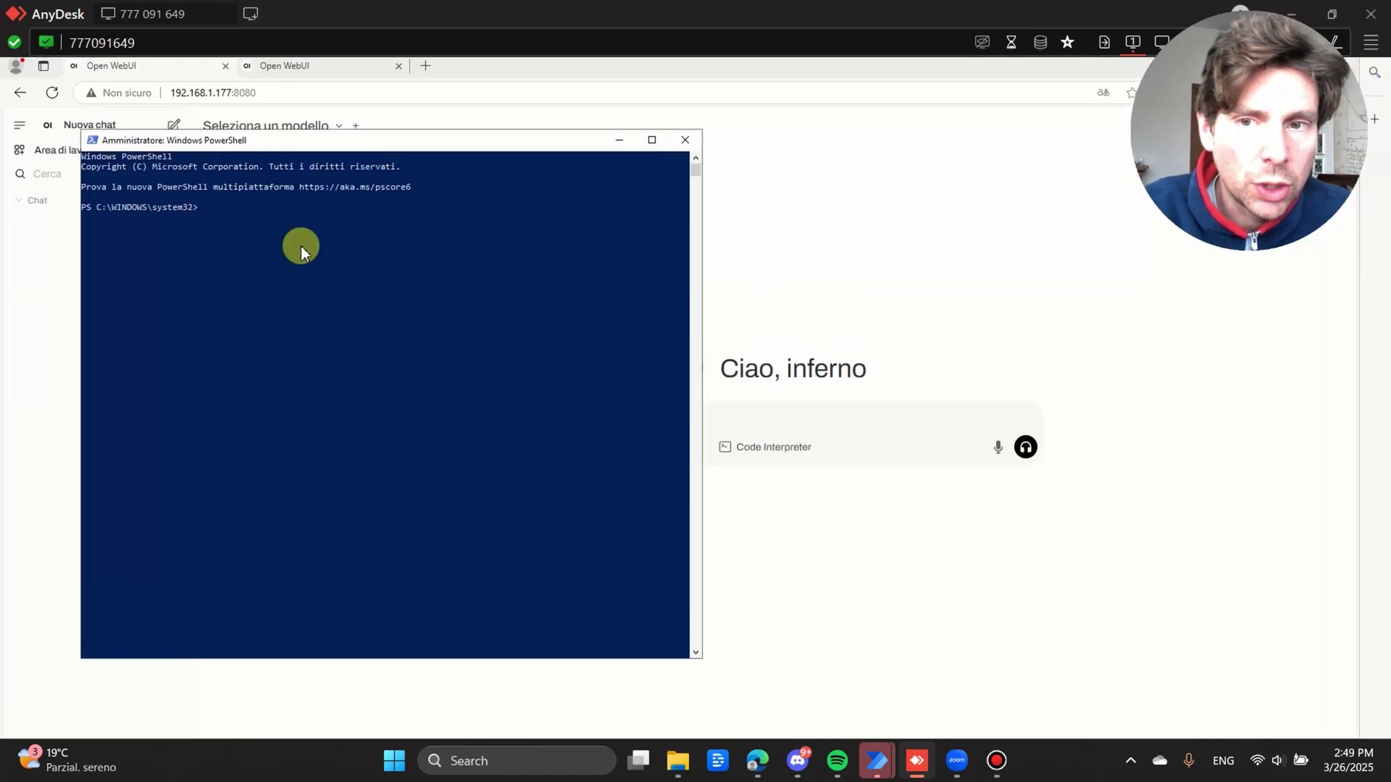
# Step: Recall the 'ngrok config add-authtoken' command from history, then minimize the console
pyautogui.press('Up')
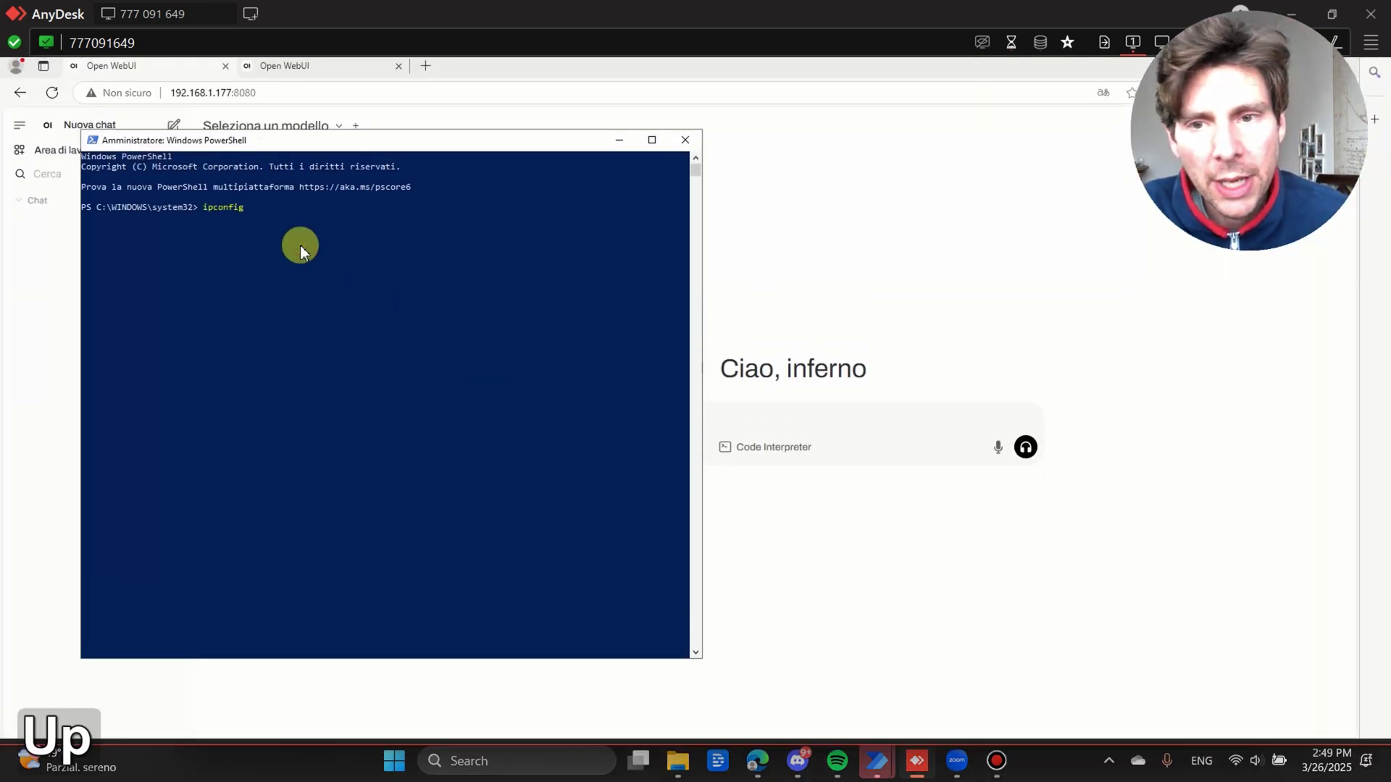
pyautogui.press('Up')
pyautogui.press('Up')
pyautogui.press('Up')
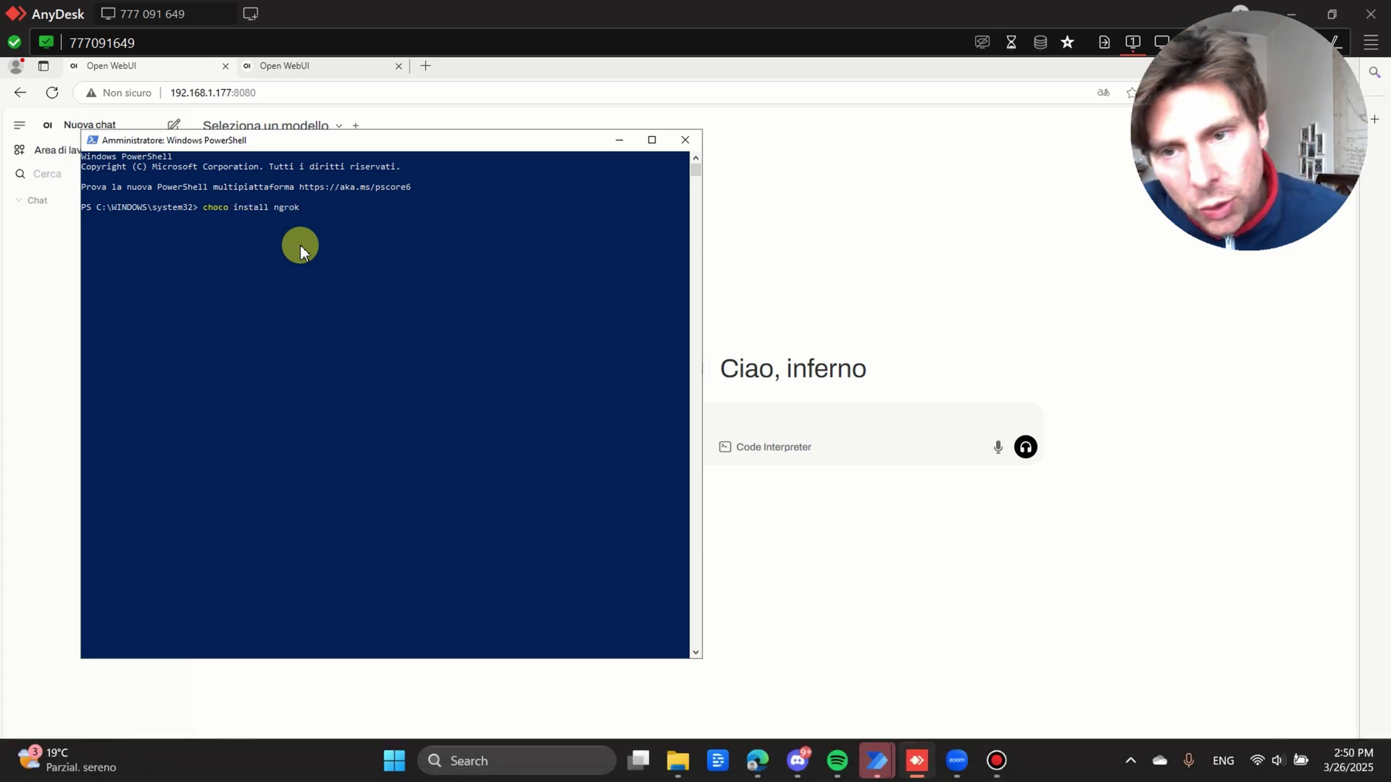
pyautogui.press('Down')
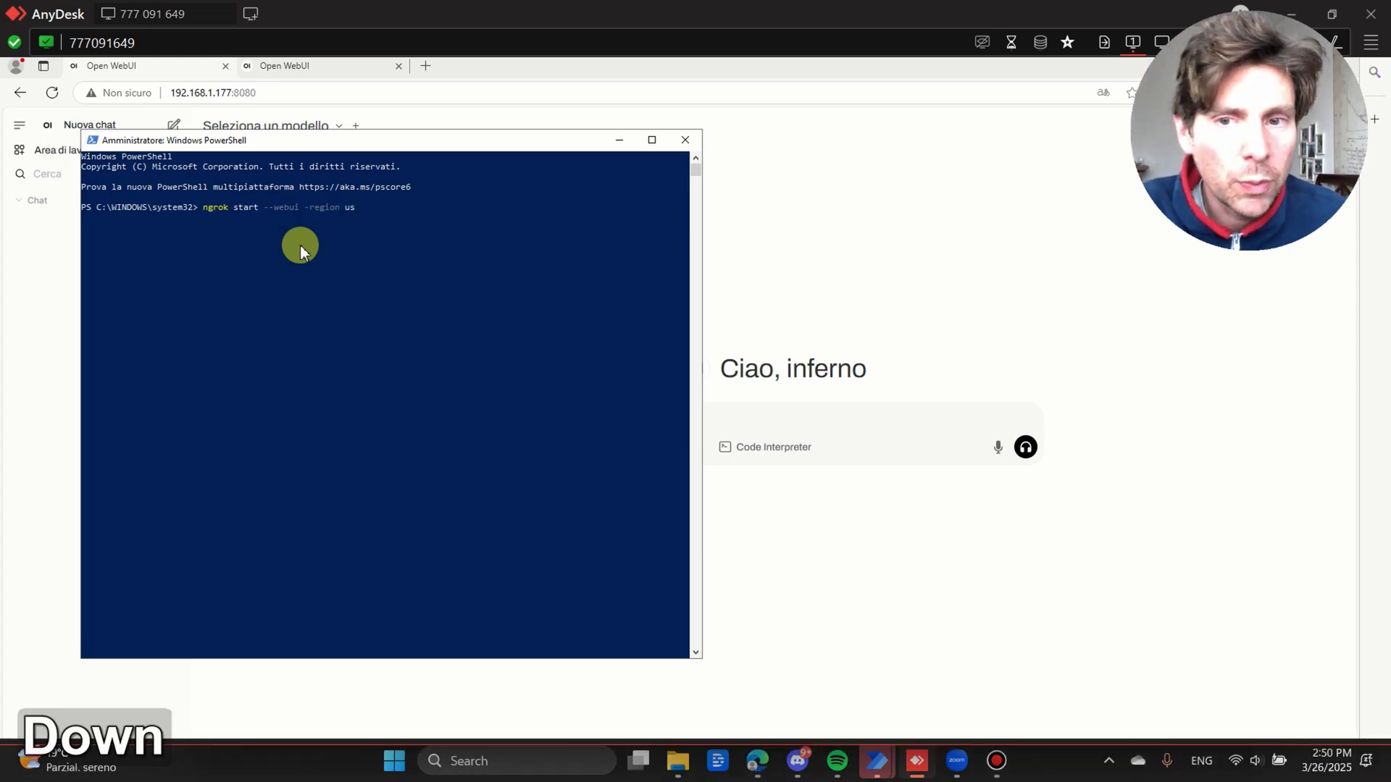
pyautogui.press('Down')
pyautogui.press('Down')
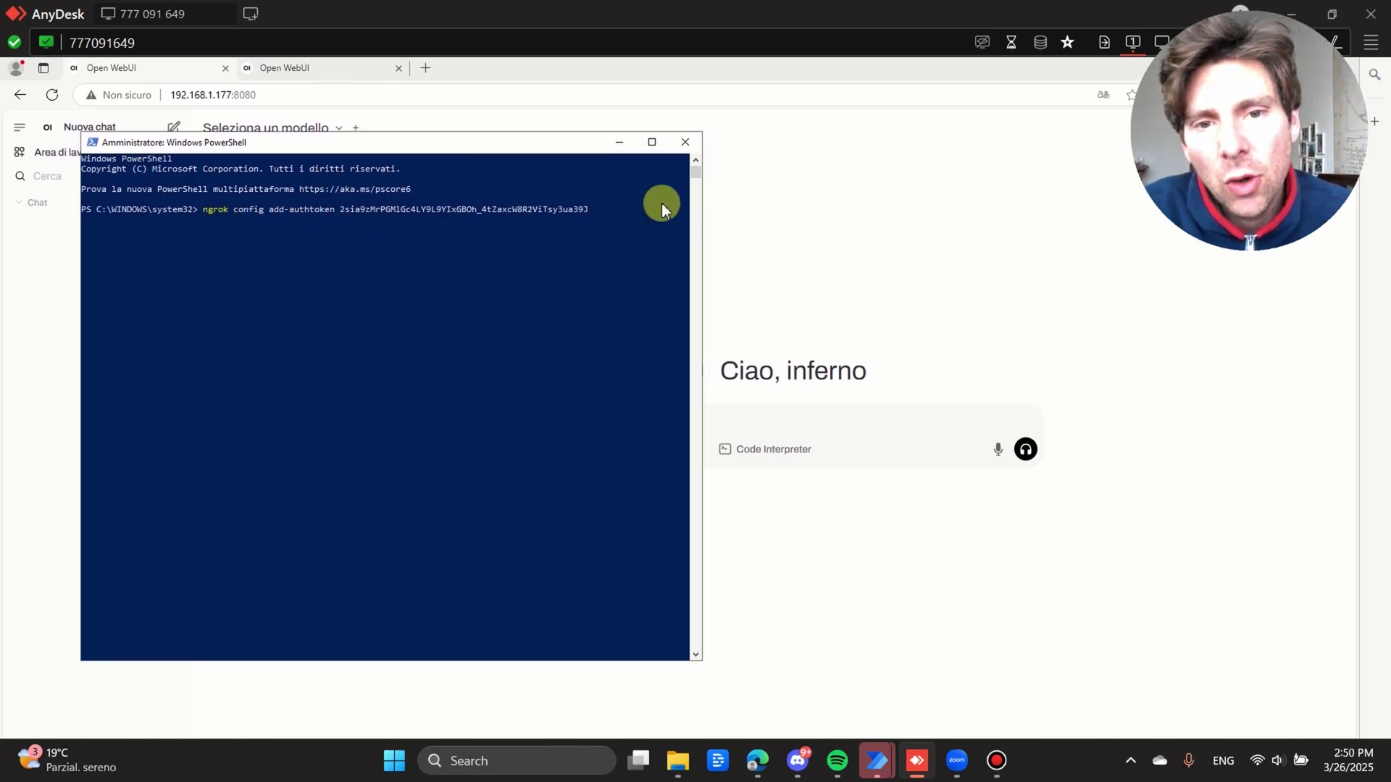
pyautogui.click(618, 147)
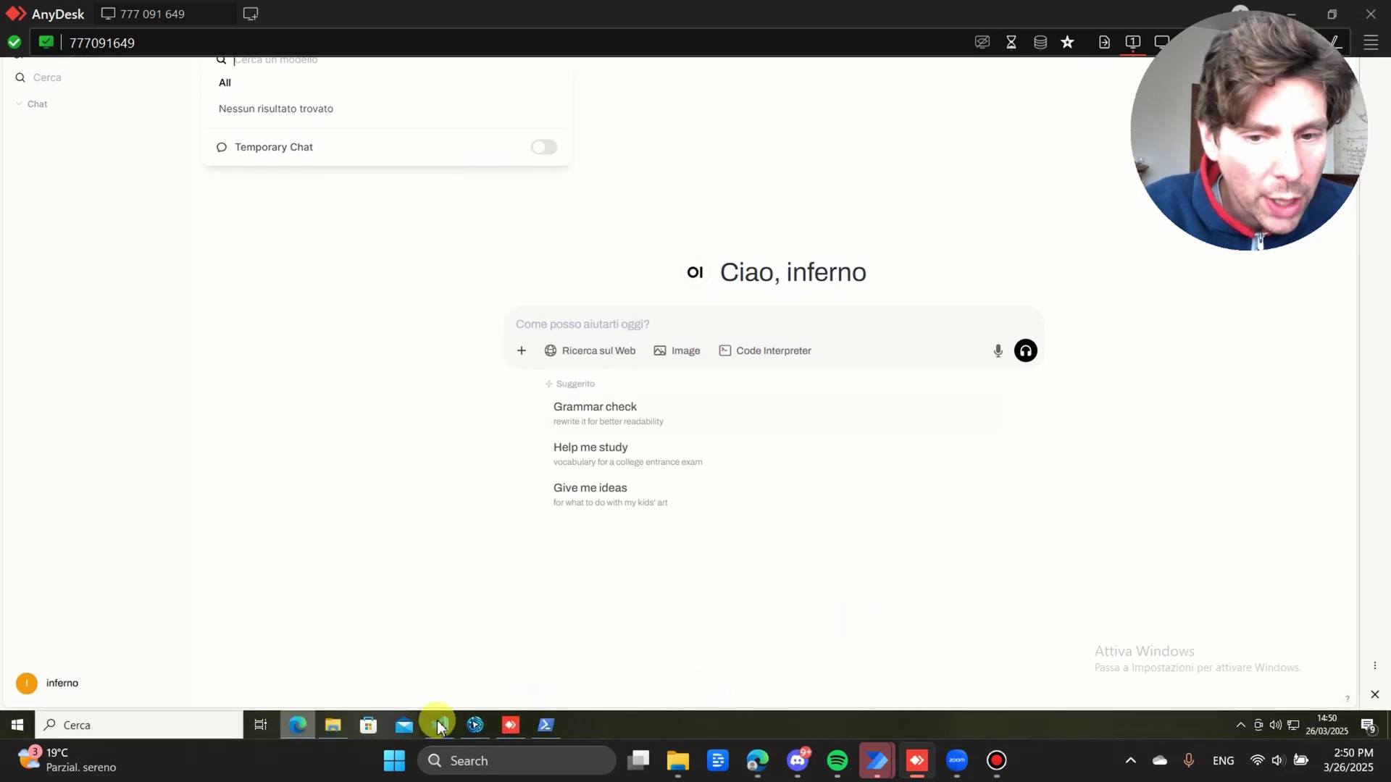
# Step: Copy the ngrok-free.app Forwarding URL from the ngrok session in VS Code's terminal
pyautogui.click(443, 730)
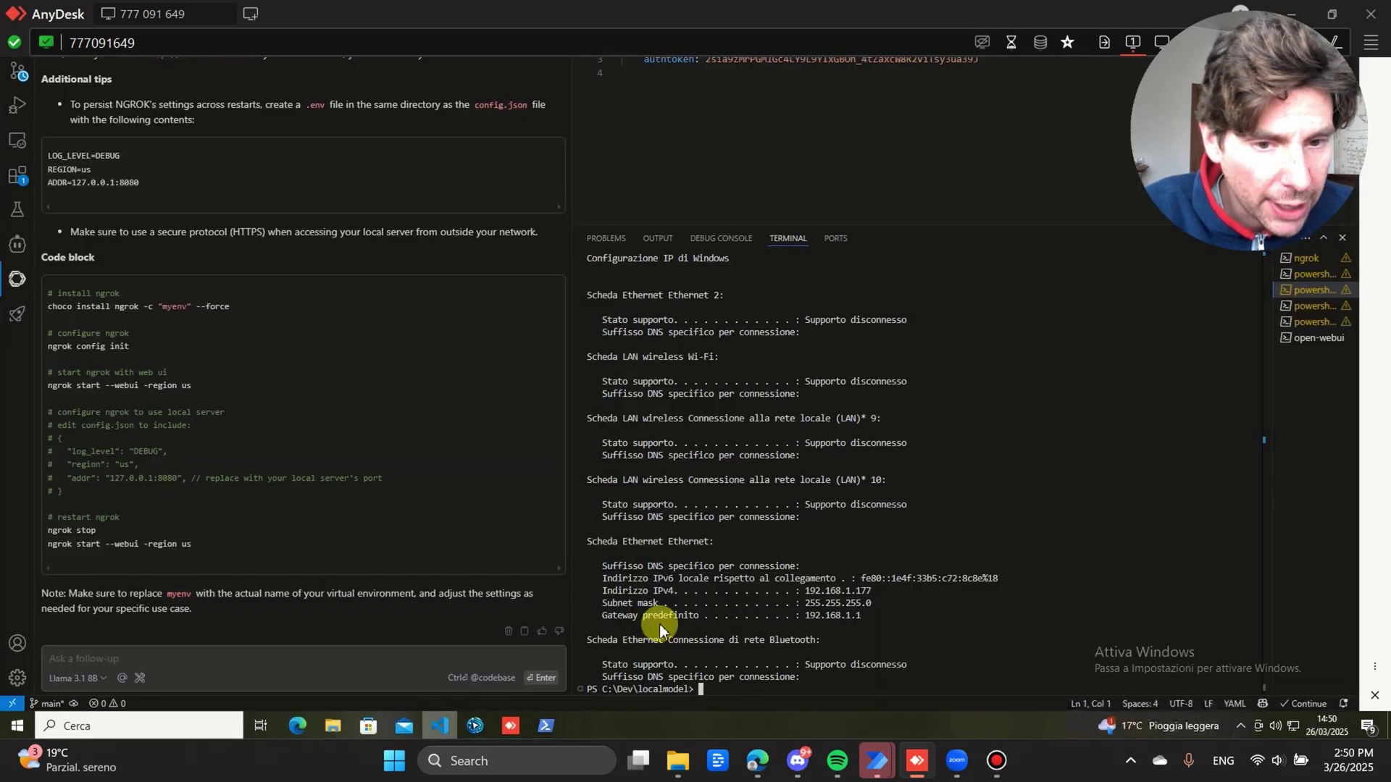
pyautogui.click(1304, 339)
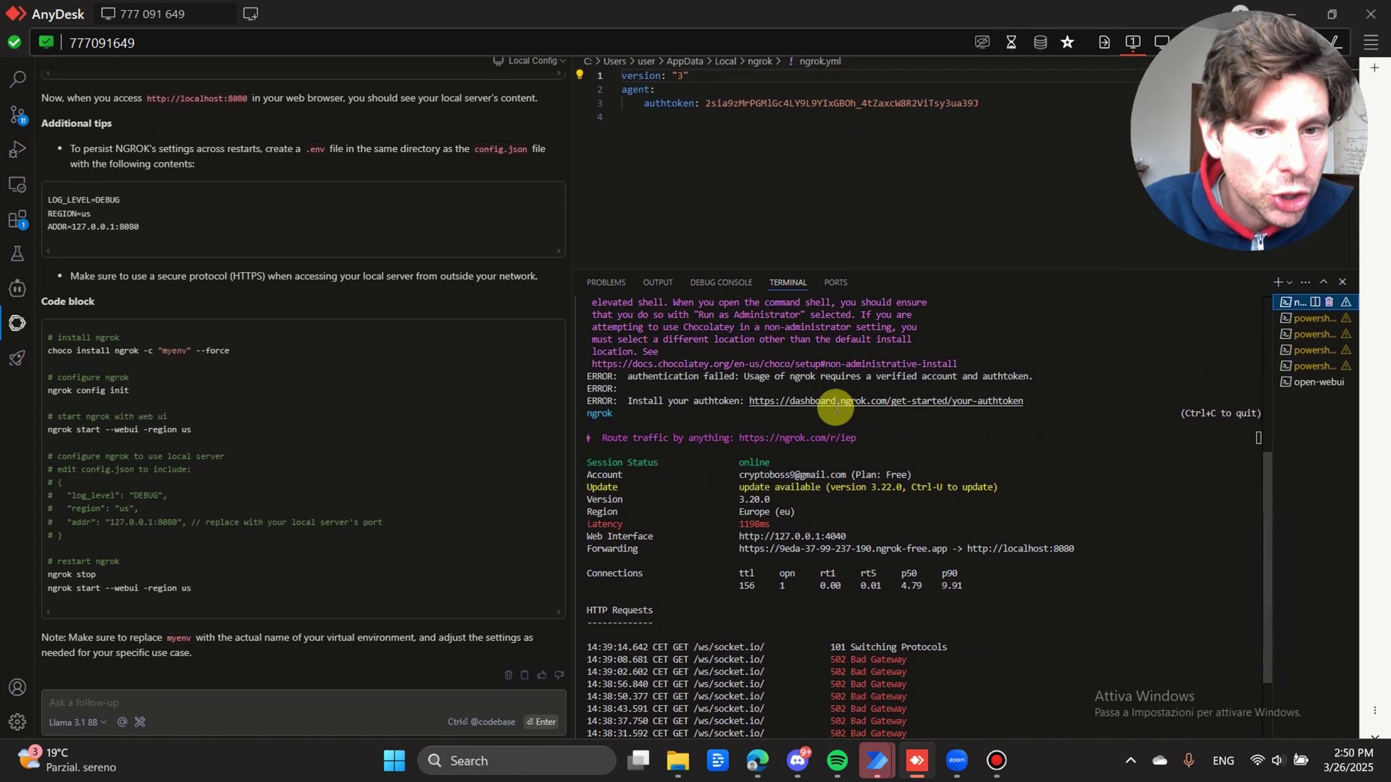
pyautogui.scroll(5, 833, 398)
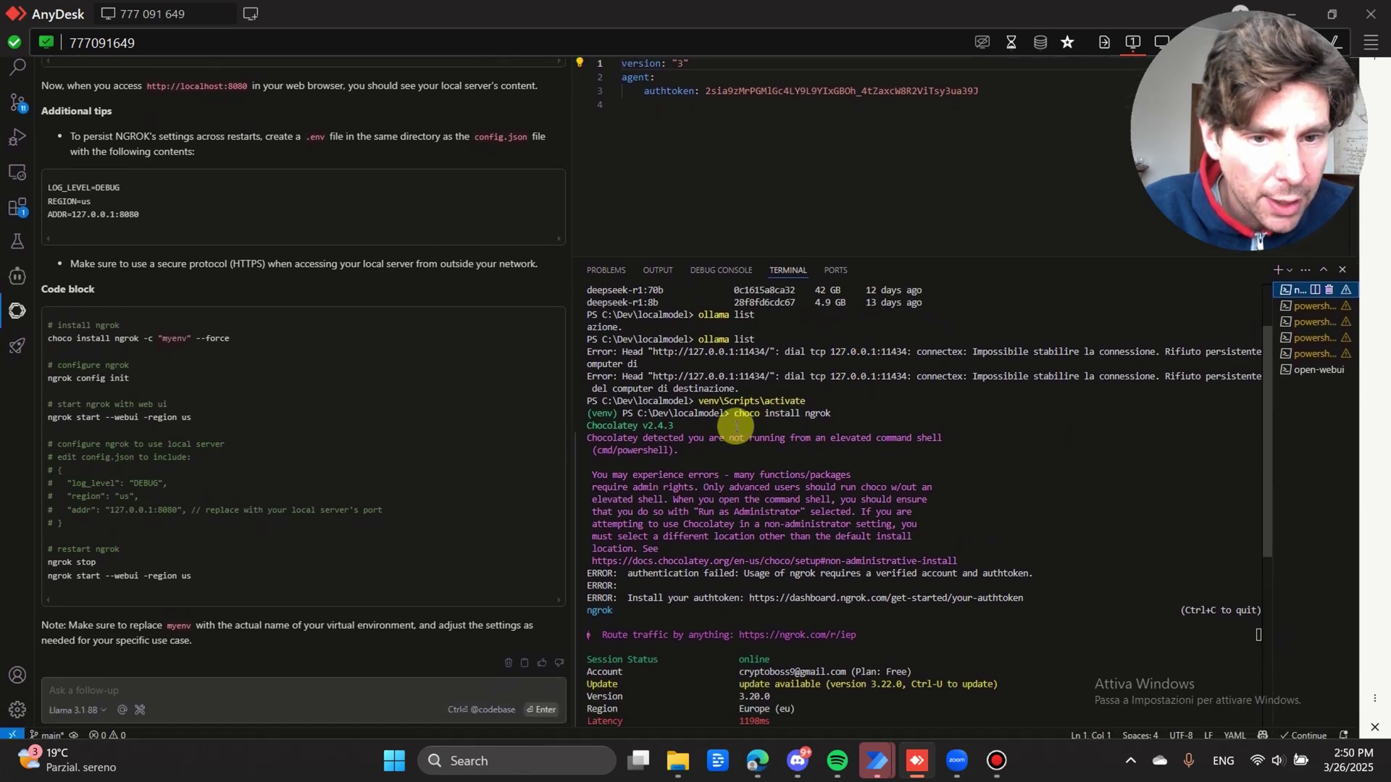
pyautogui.scroll(-3, 749, 499)
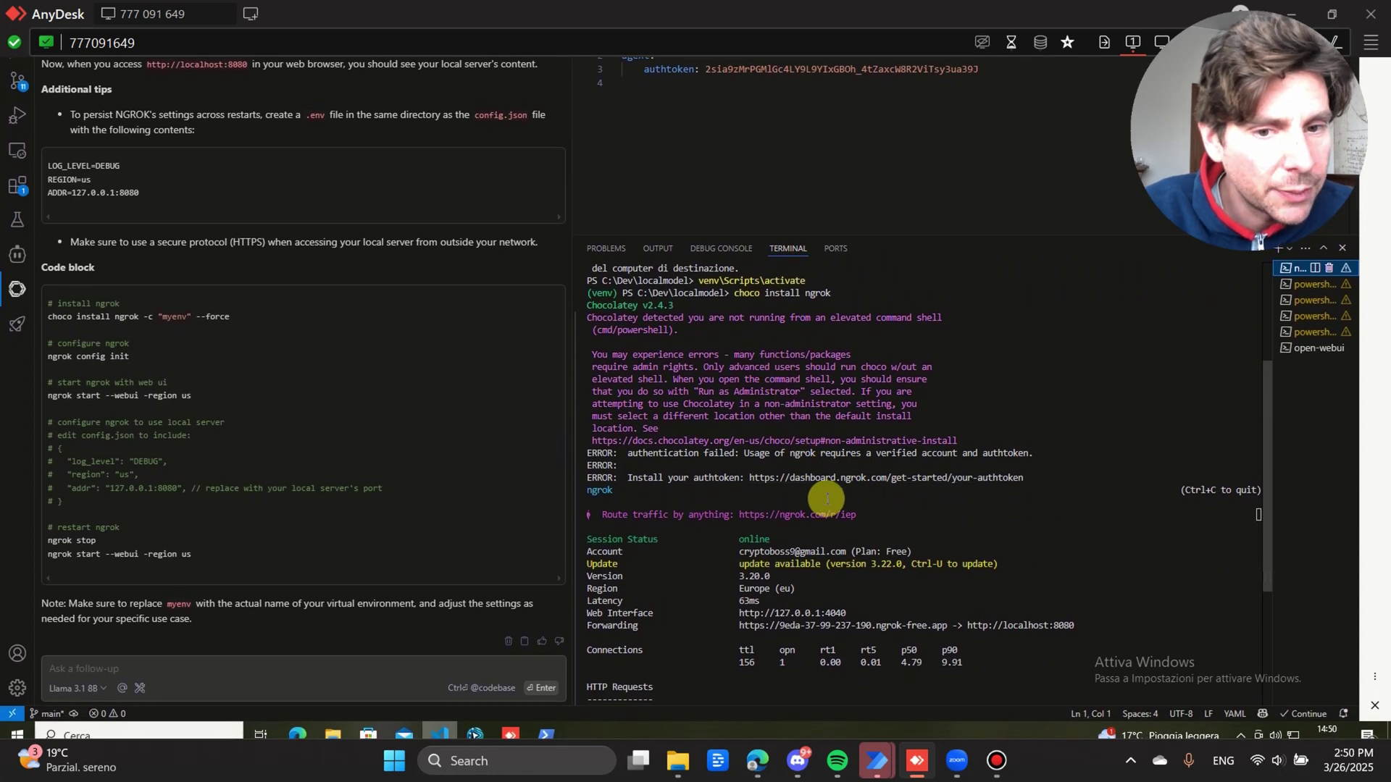
pyautogui.scroll(-1, 811, 502)
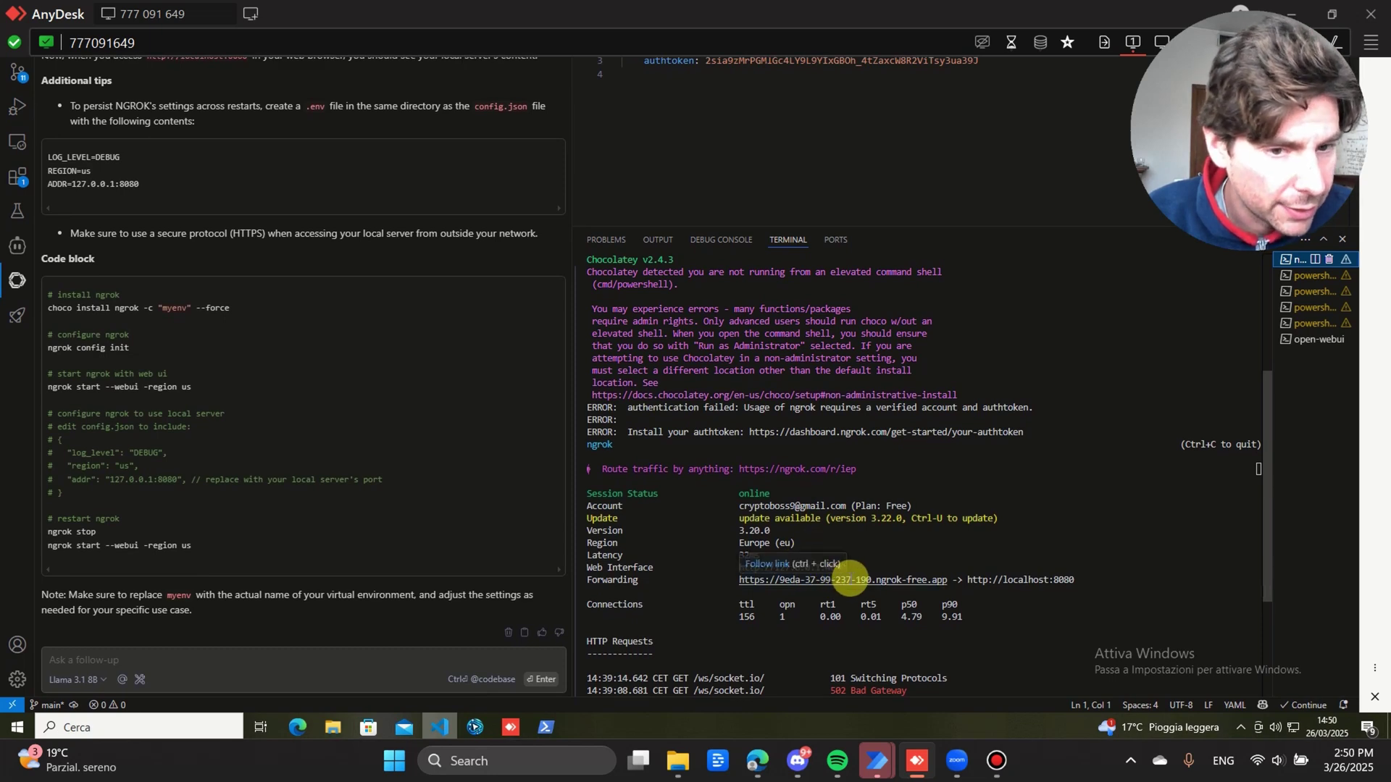
pyautogui.keyDown('ctrl'); pyautogui.click(853, 578); pyautogui.keyUp('ctrl')
pyautogui.click(623, 405)
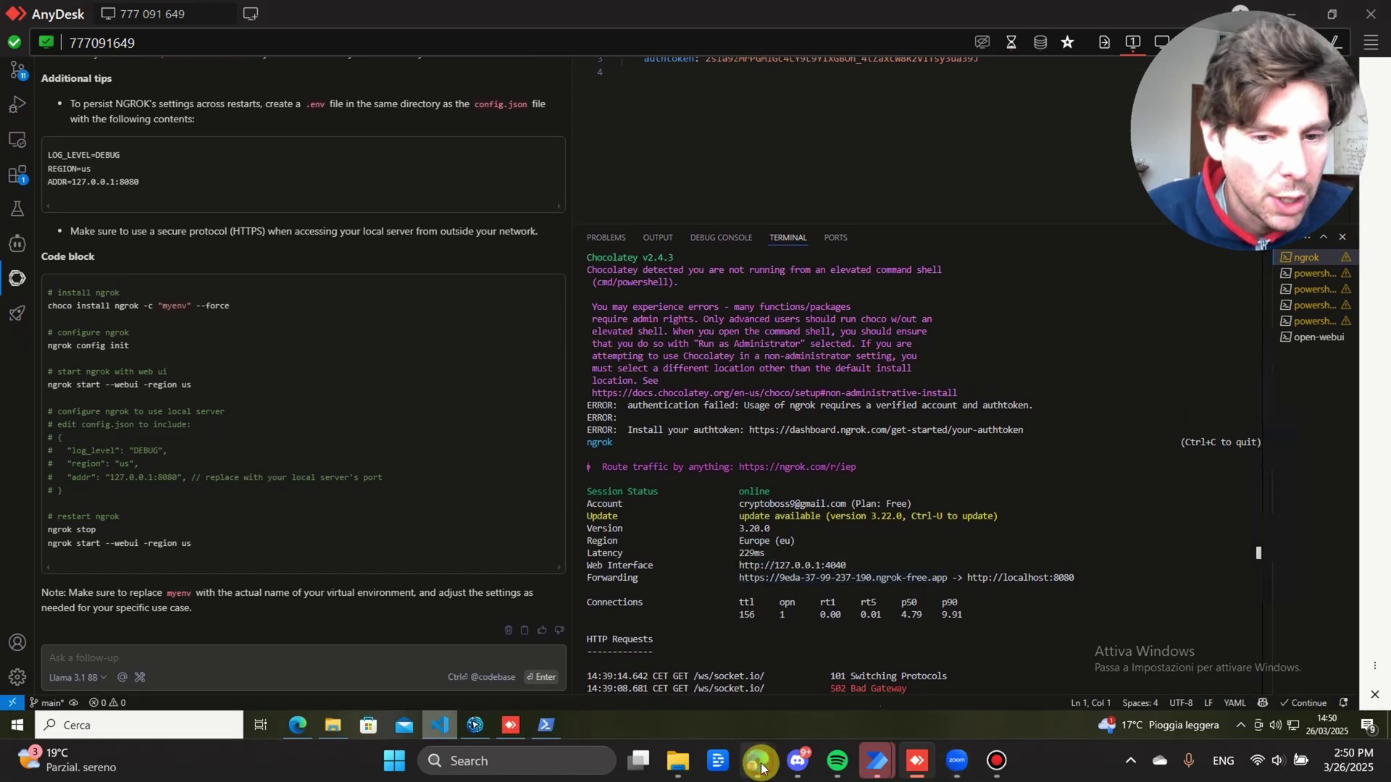
# Step: Load Open WebUI in the browser through the pasted ngrok-free.app address and show its model list
pyautogui.moveTo(761, 766)
pyautogui.click(707, 655)
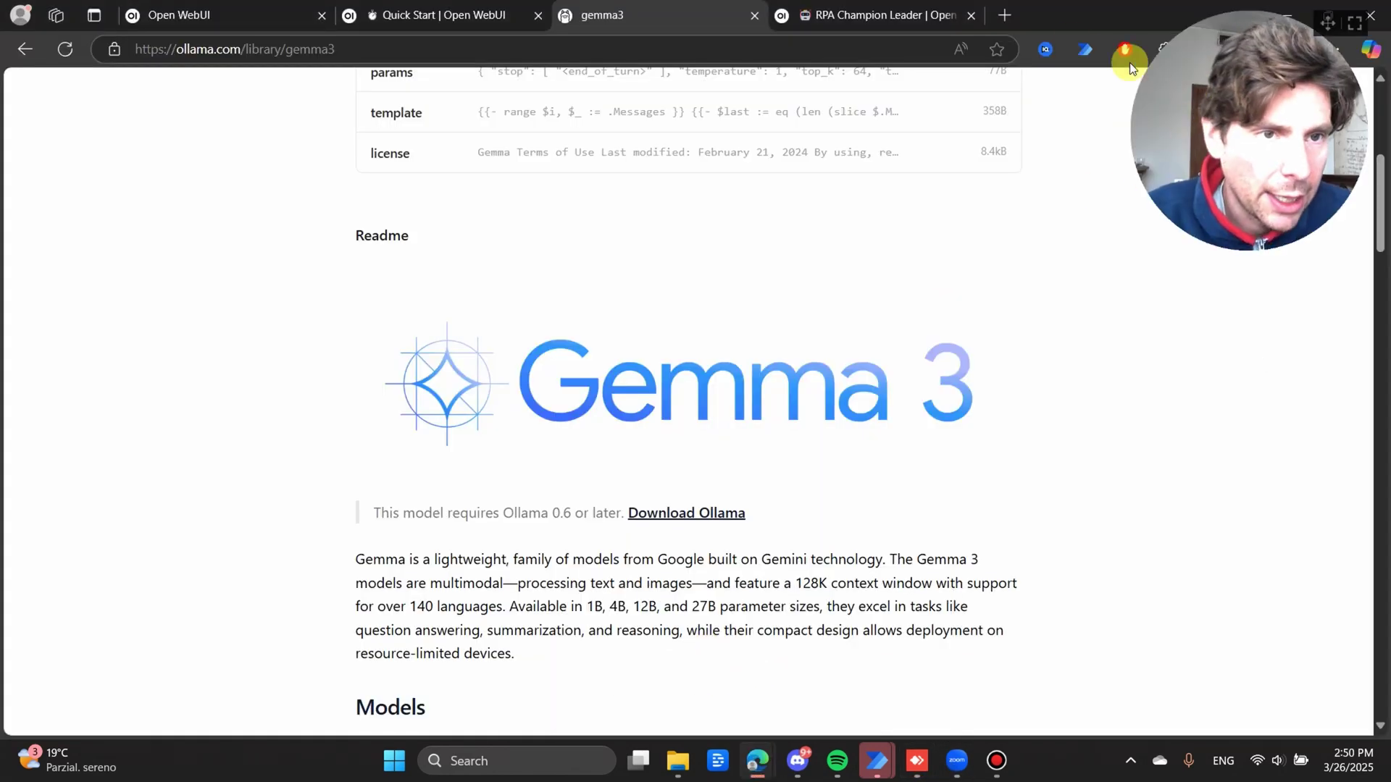
pyautogui.click(212, 16)
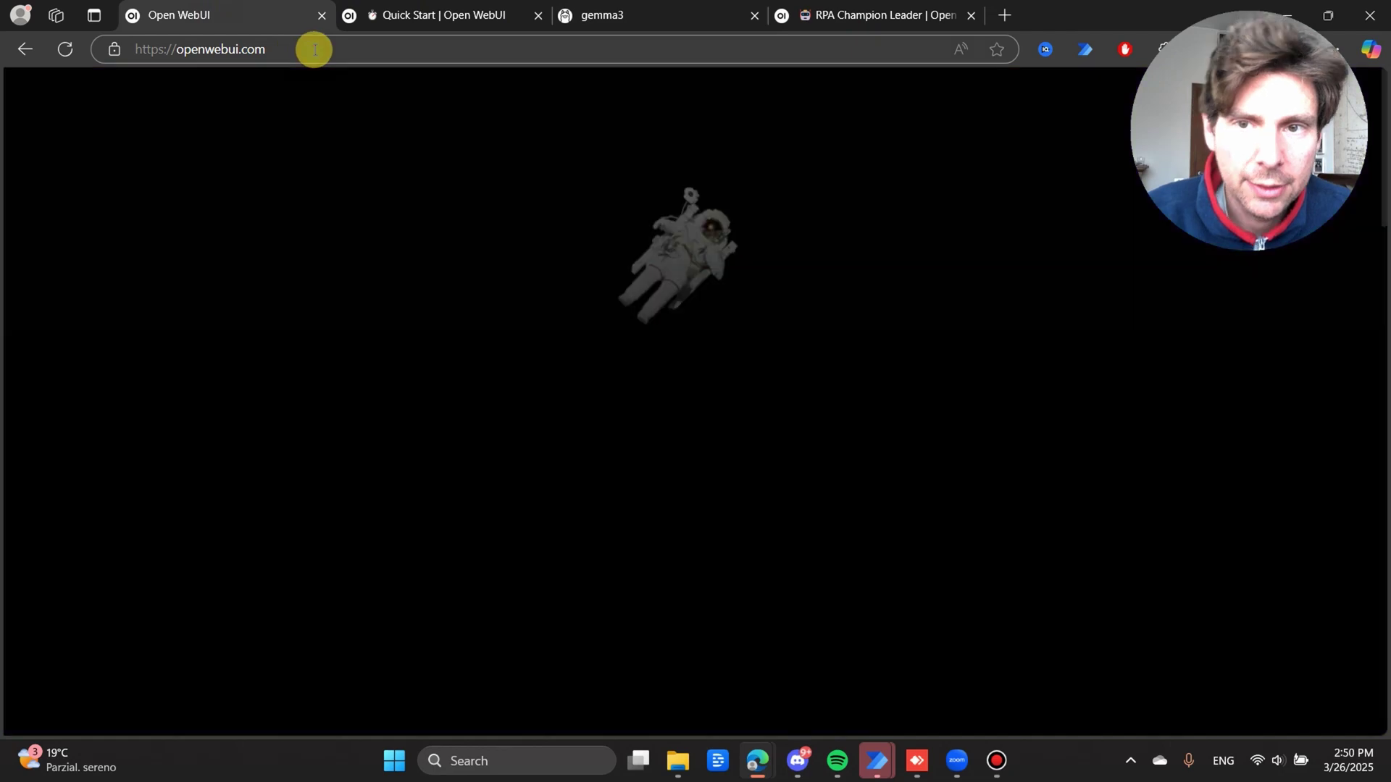
pyautogui.click(299, 47)
pyautogui.hotkey('ctrl', 'v')
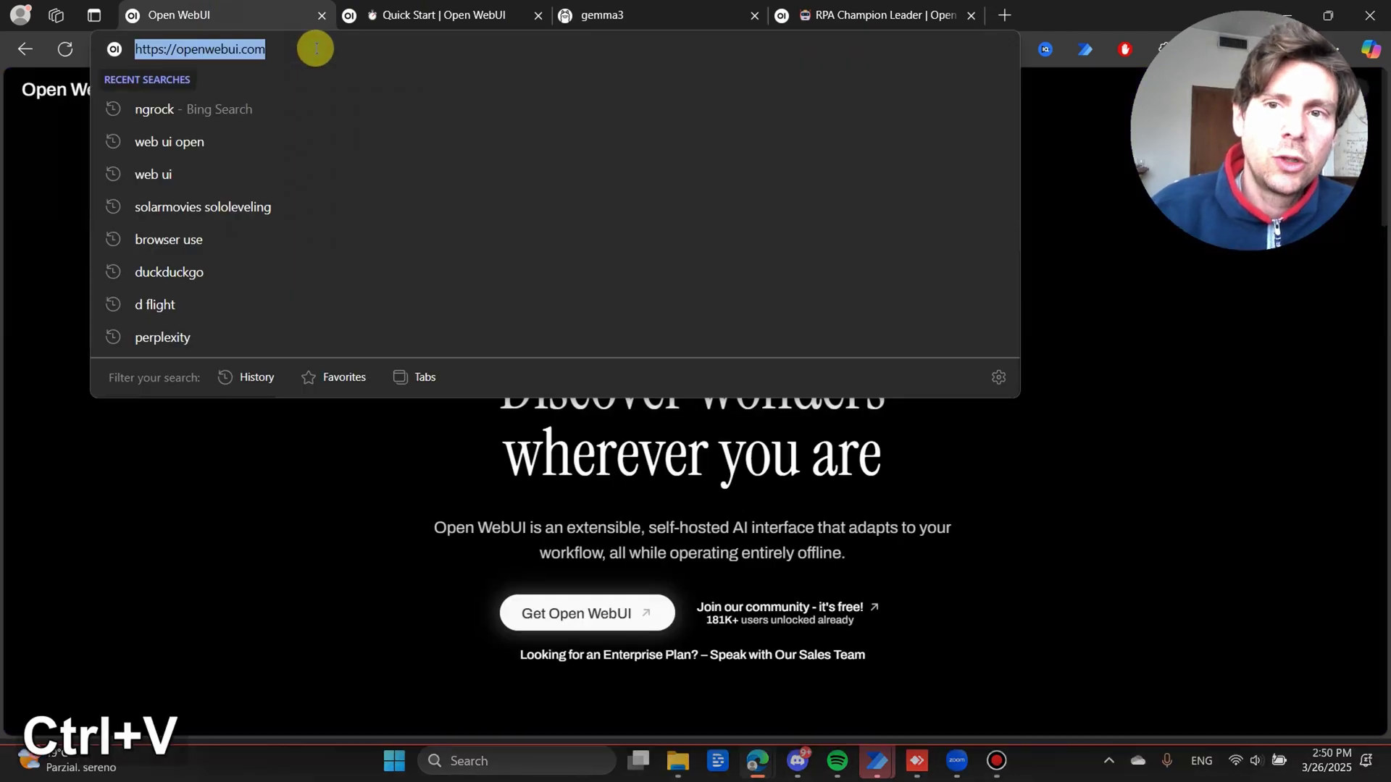
pyautogui.press('Return')
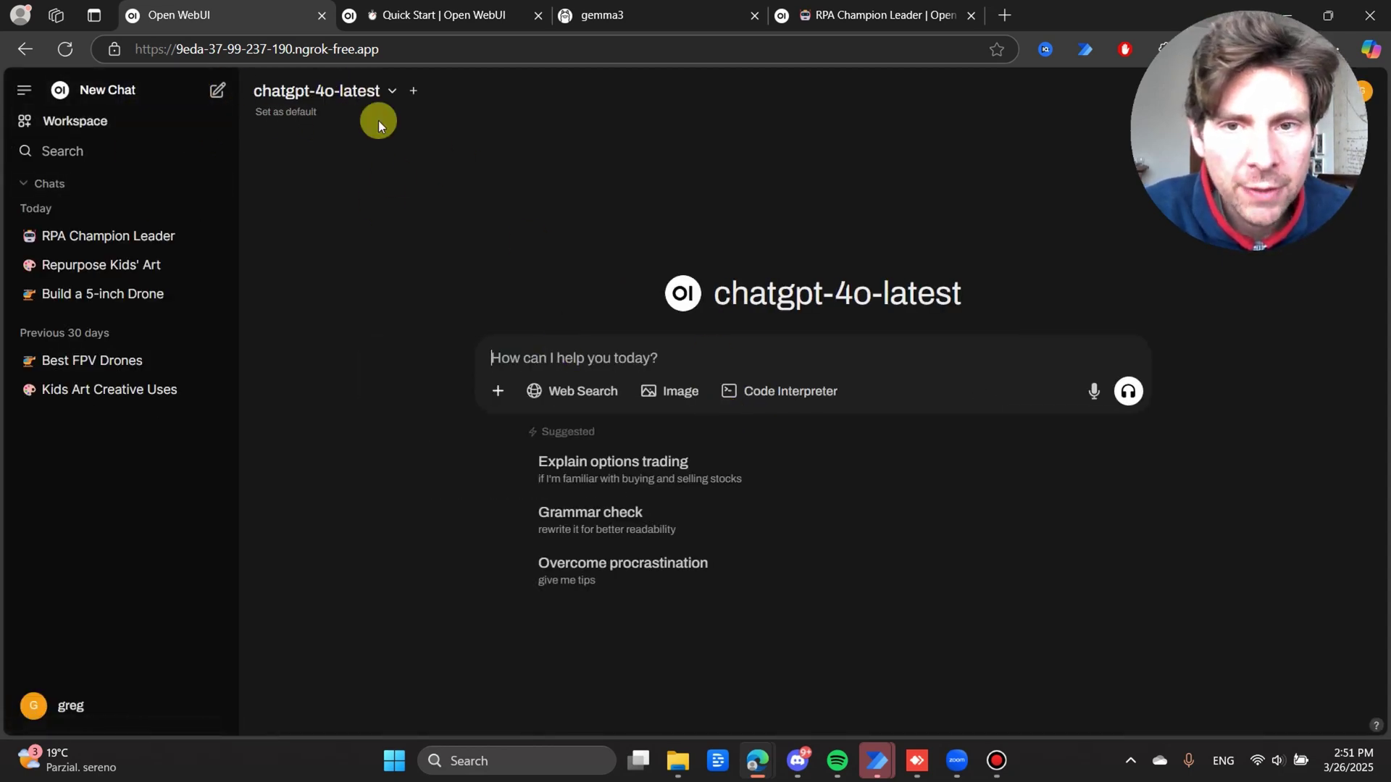
pyautogui.click(390, 90)
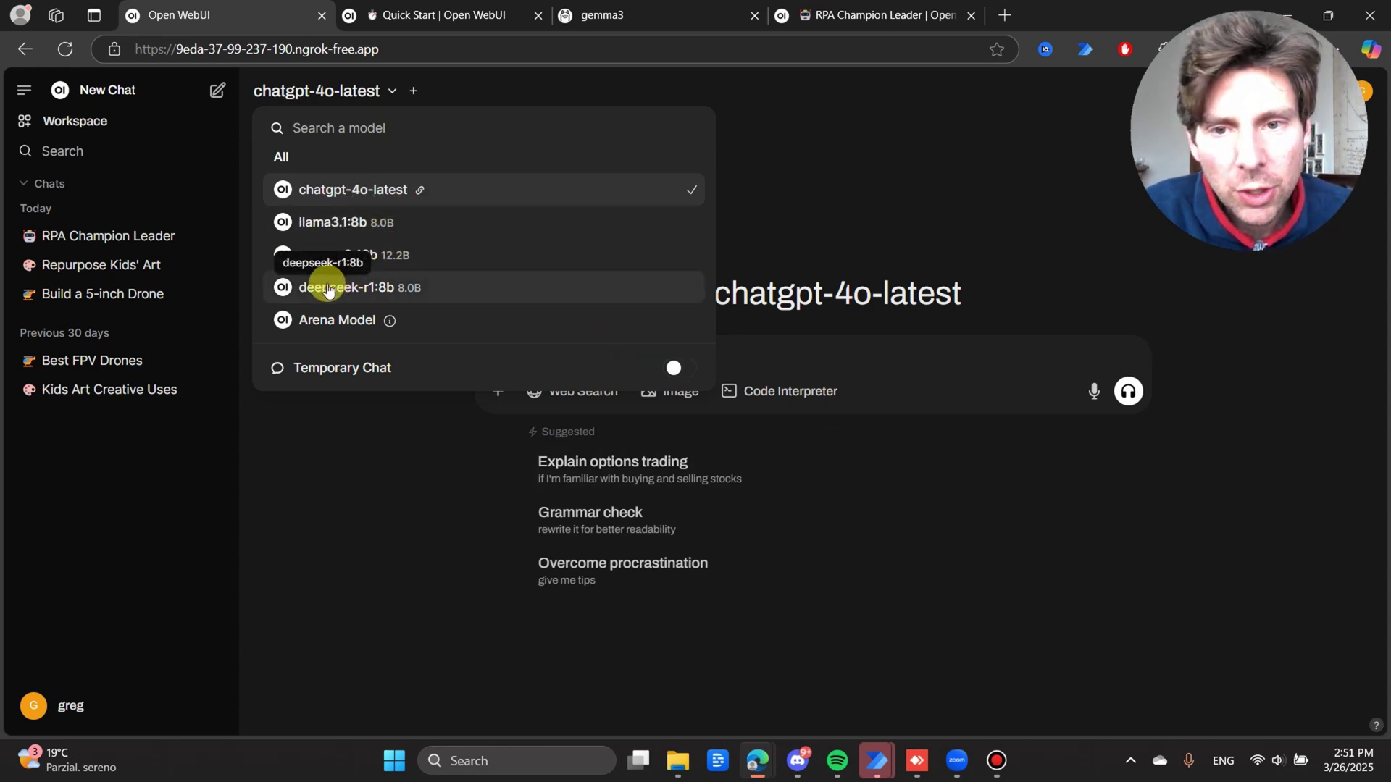
# Step: Select deepseek-r1:8b, enable Web Search, and send 'tell me what is going on in the US Toda'
pyautogui.click(328, 287)
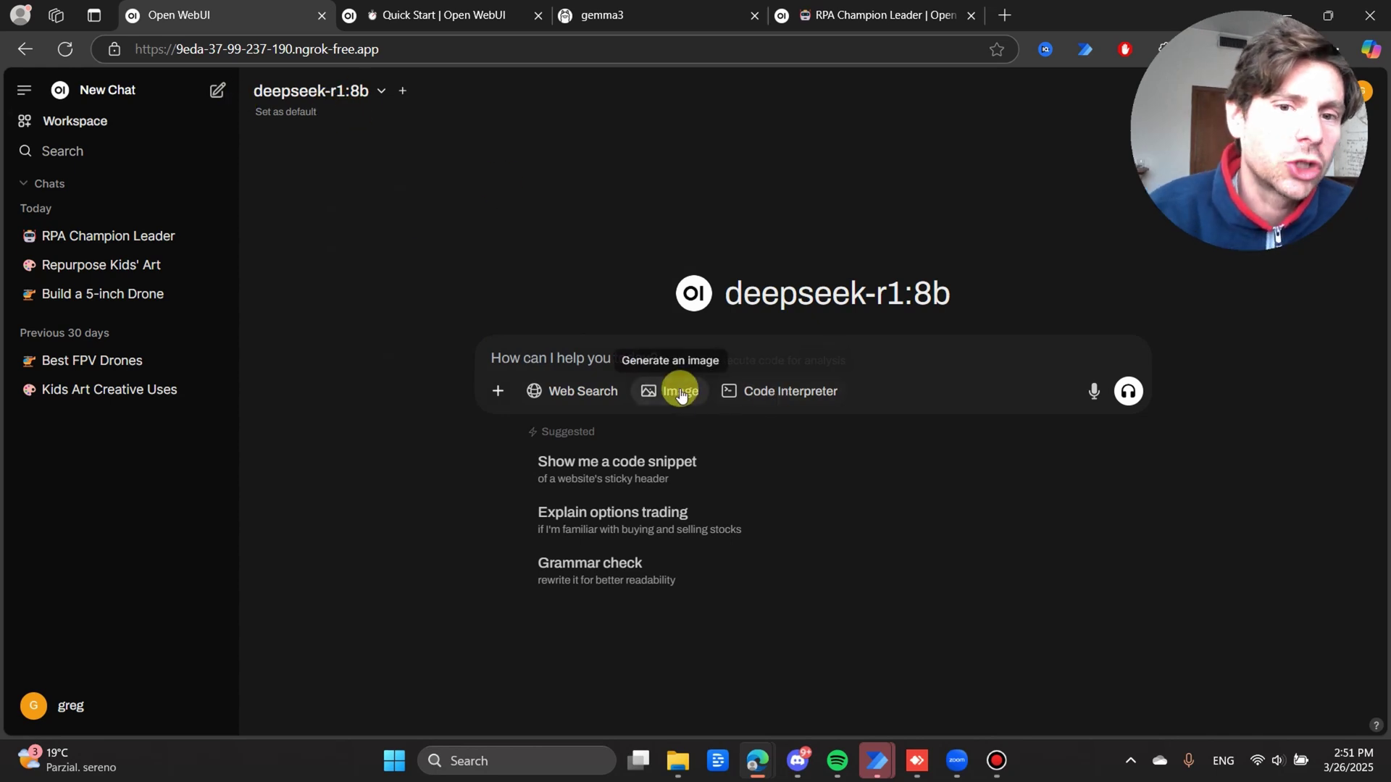
pyautogui.click(588, 392)
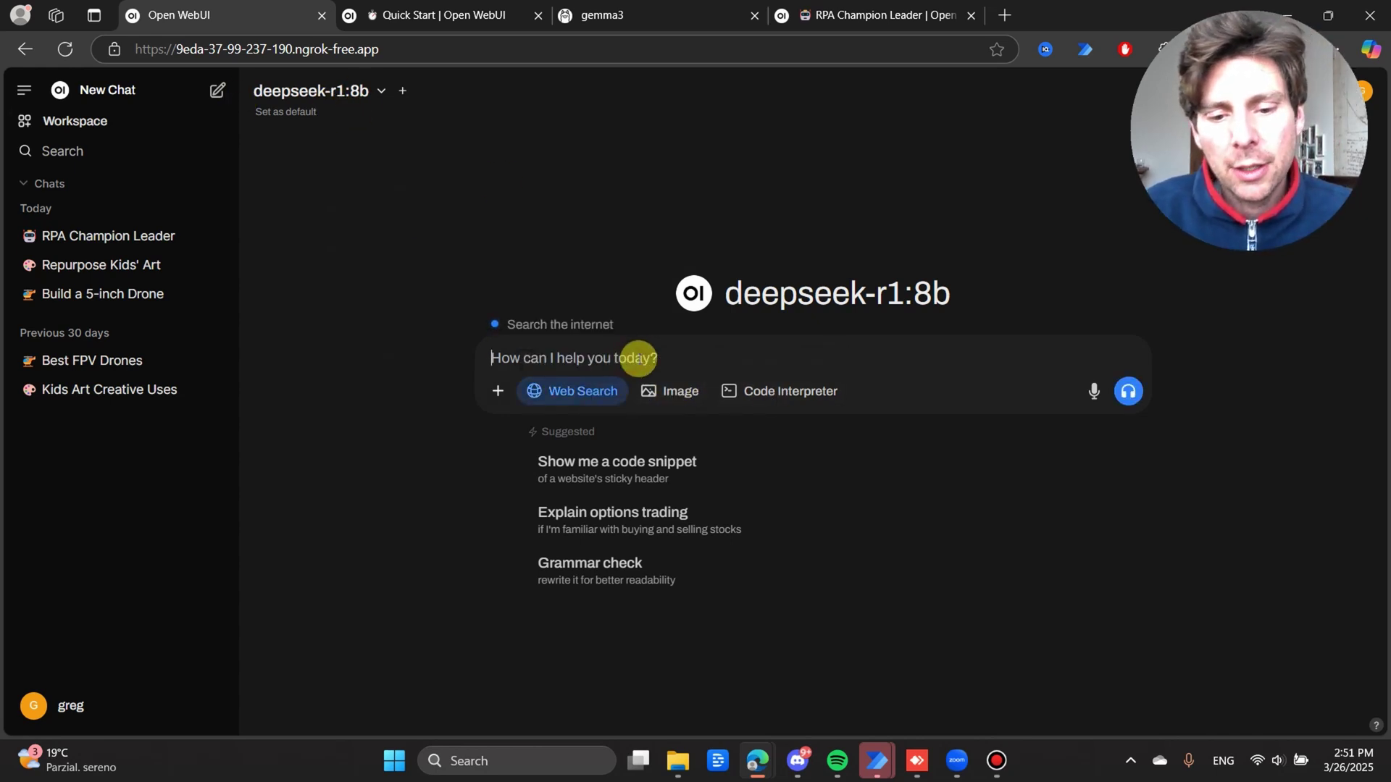
pyautogui.write('tell w')
pyautogui.press('BackSpace')
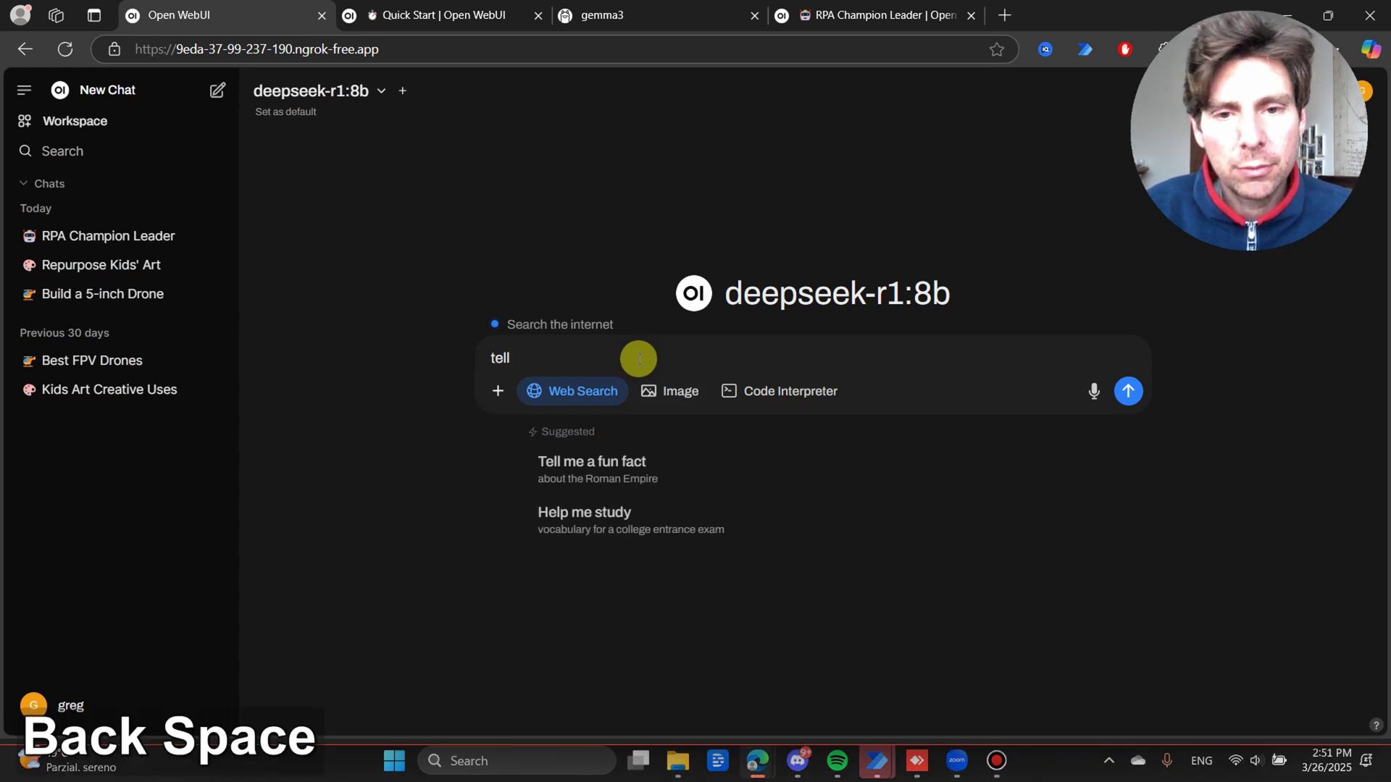
pyautogui.write('me what is ')
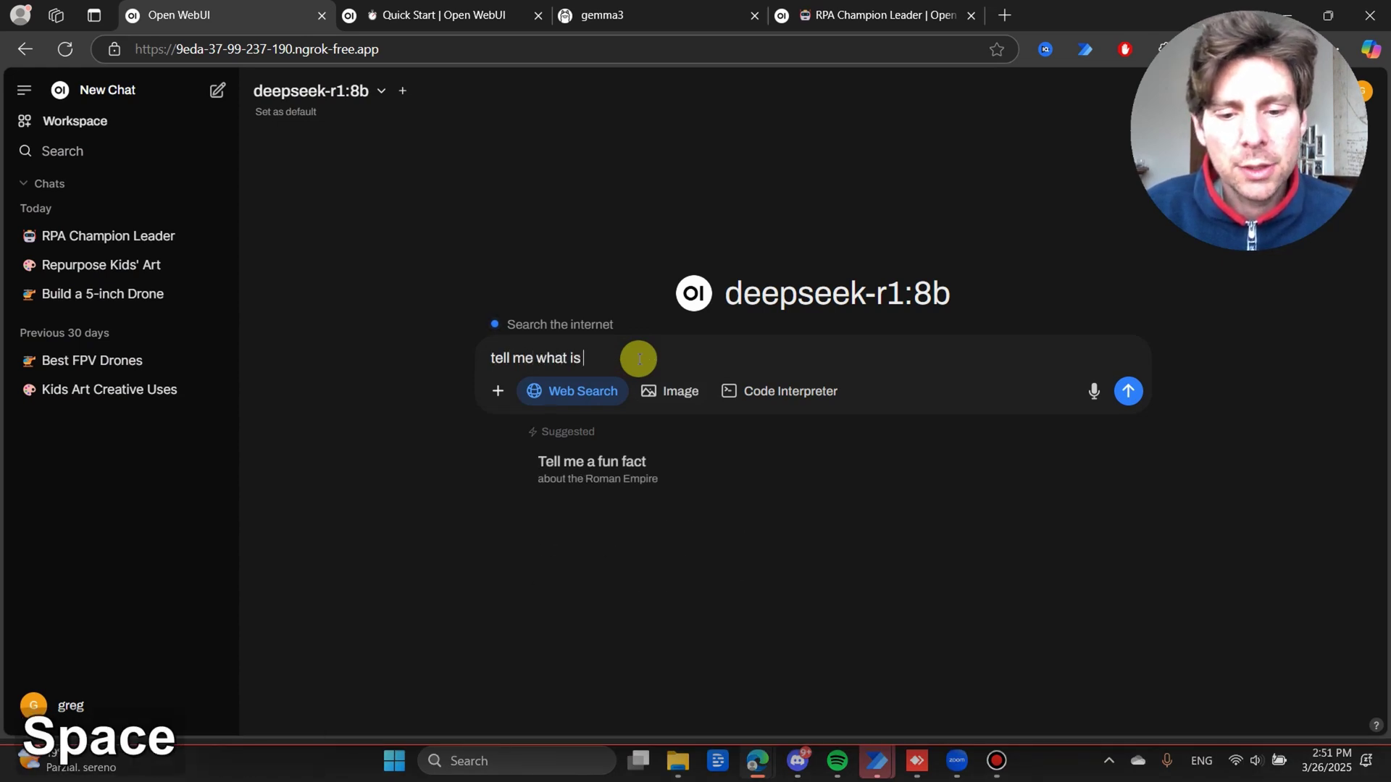
pyautogui.write('going on in the ')
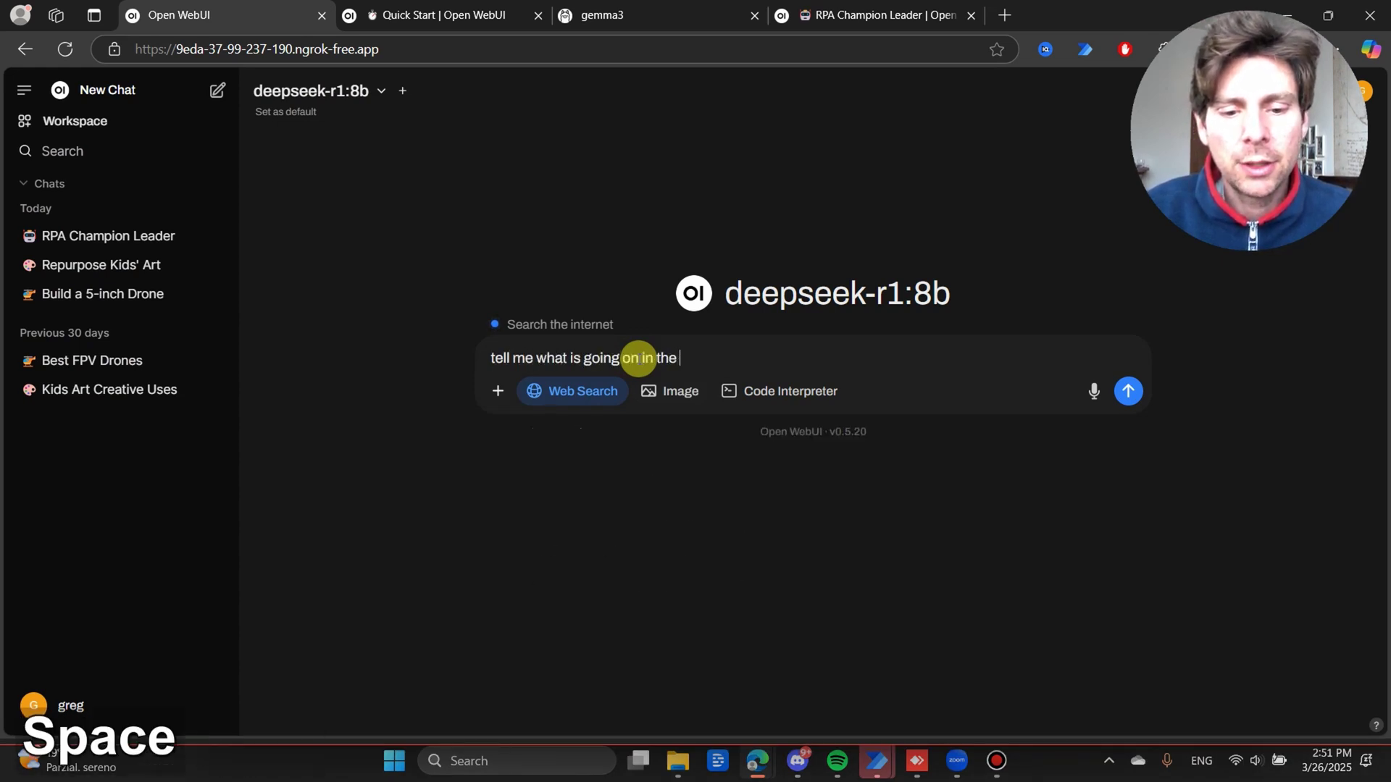
pyautogui.write('US Today')
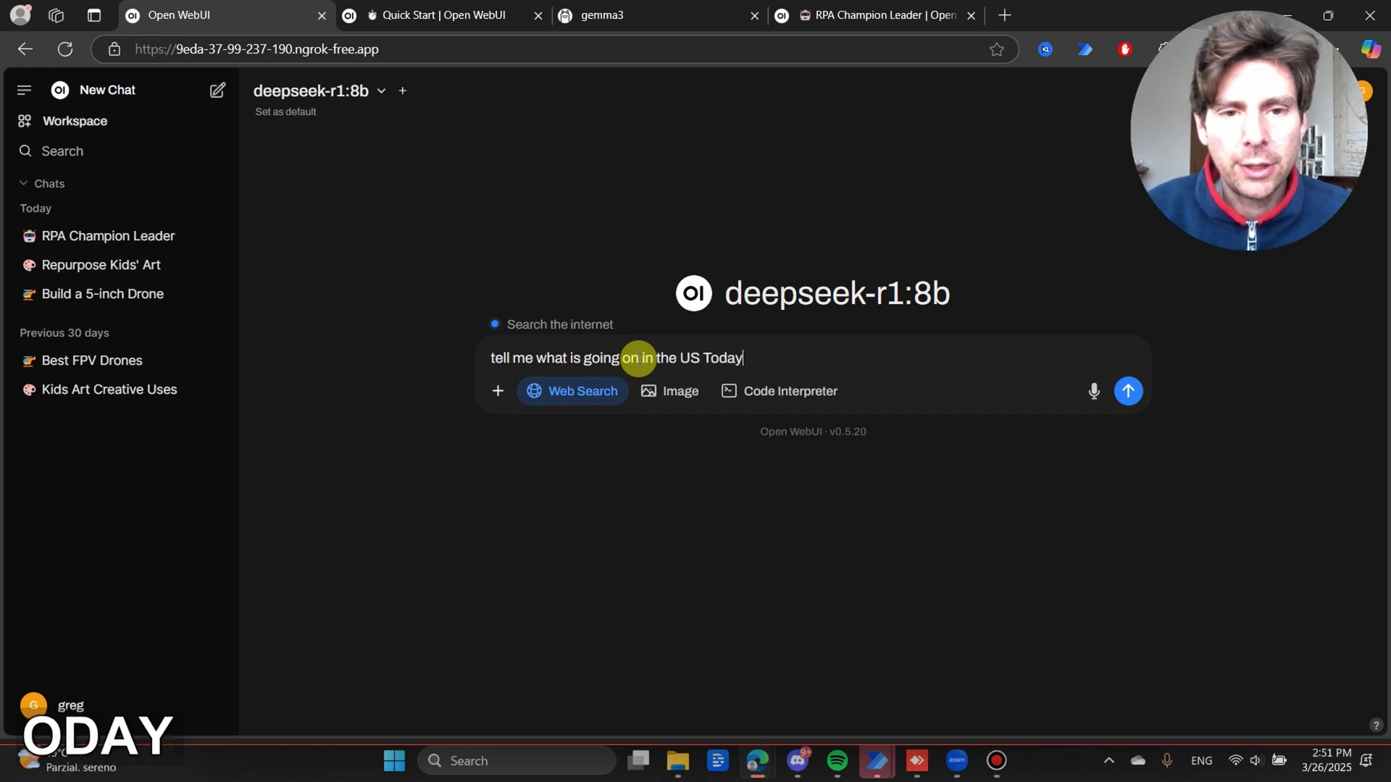
pyautogui.press('Return')
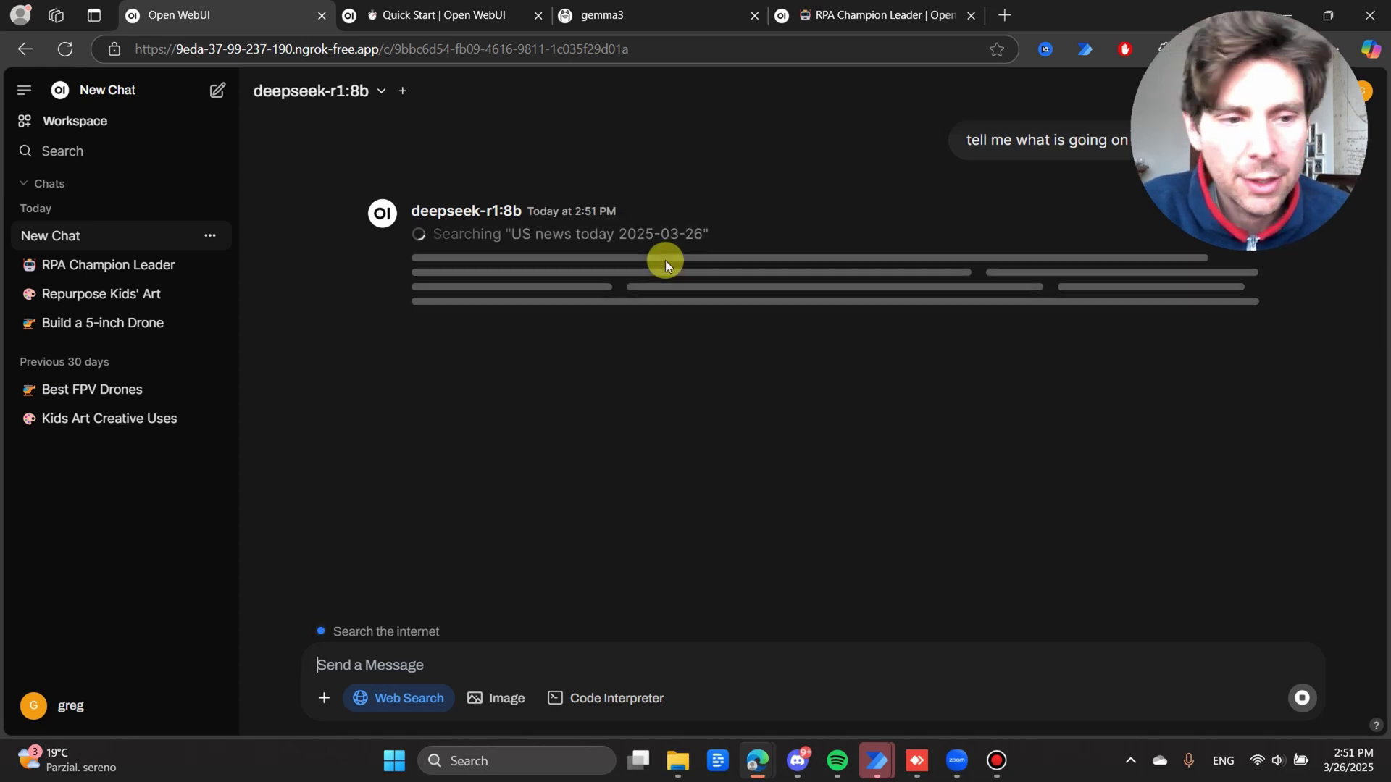
# Step: Highlight the 'US news today 2025-03-26' search, then scroll to read the four-point answer
pyautogui.moveTo(768, 233); pyautogui.dragTo(513, 236)
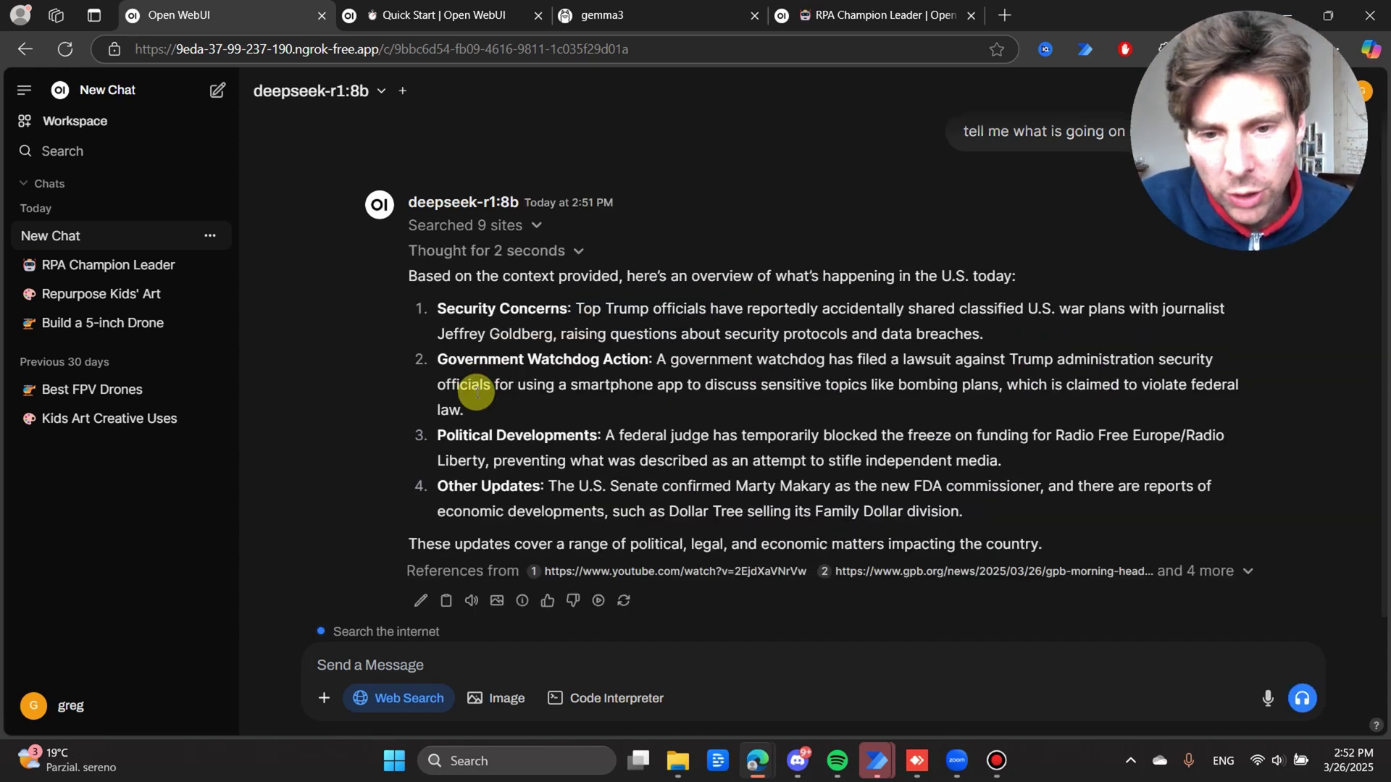
pyautogui.scroll(-1, 476, 395)
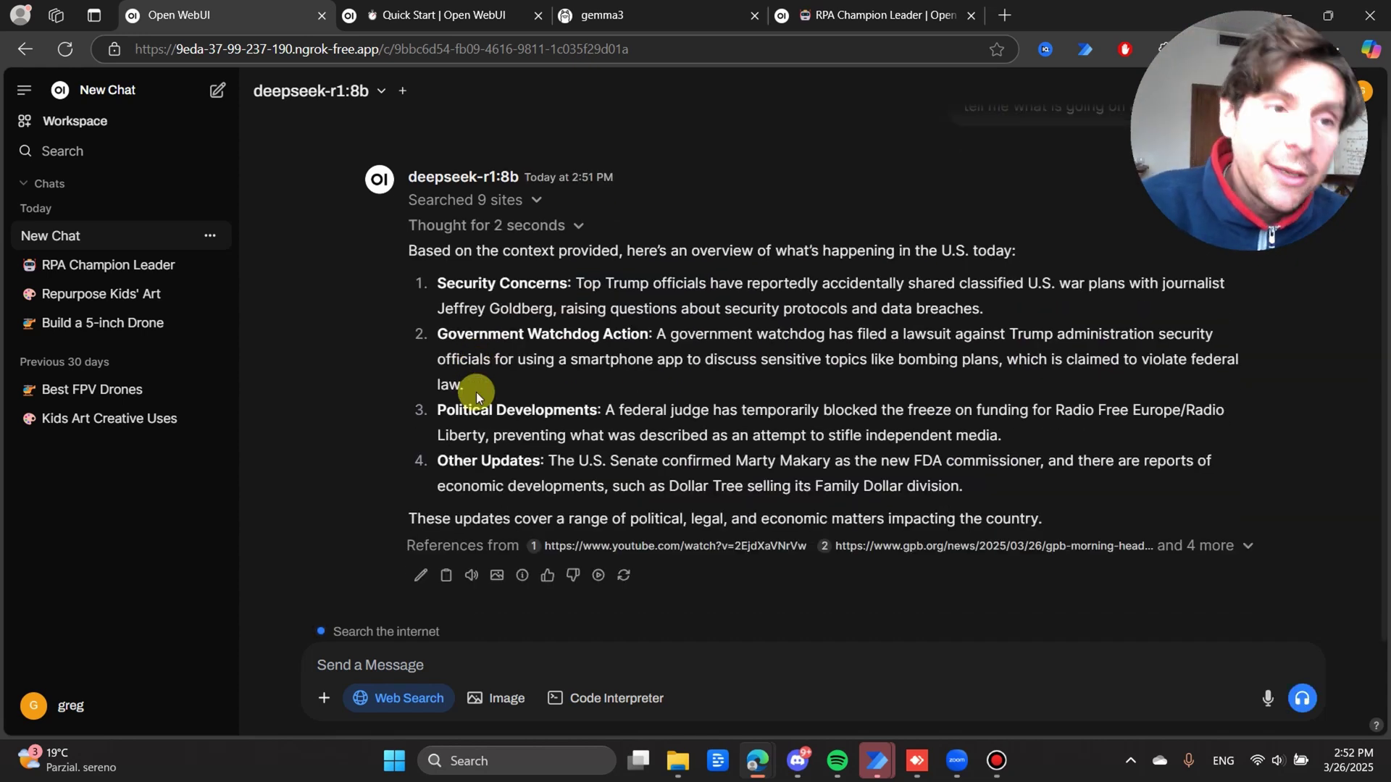